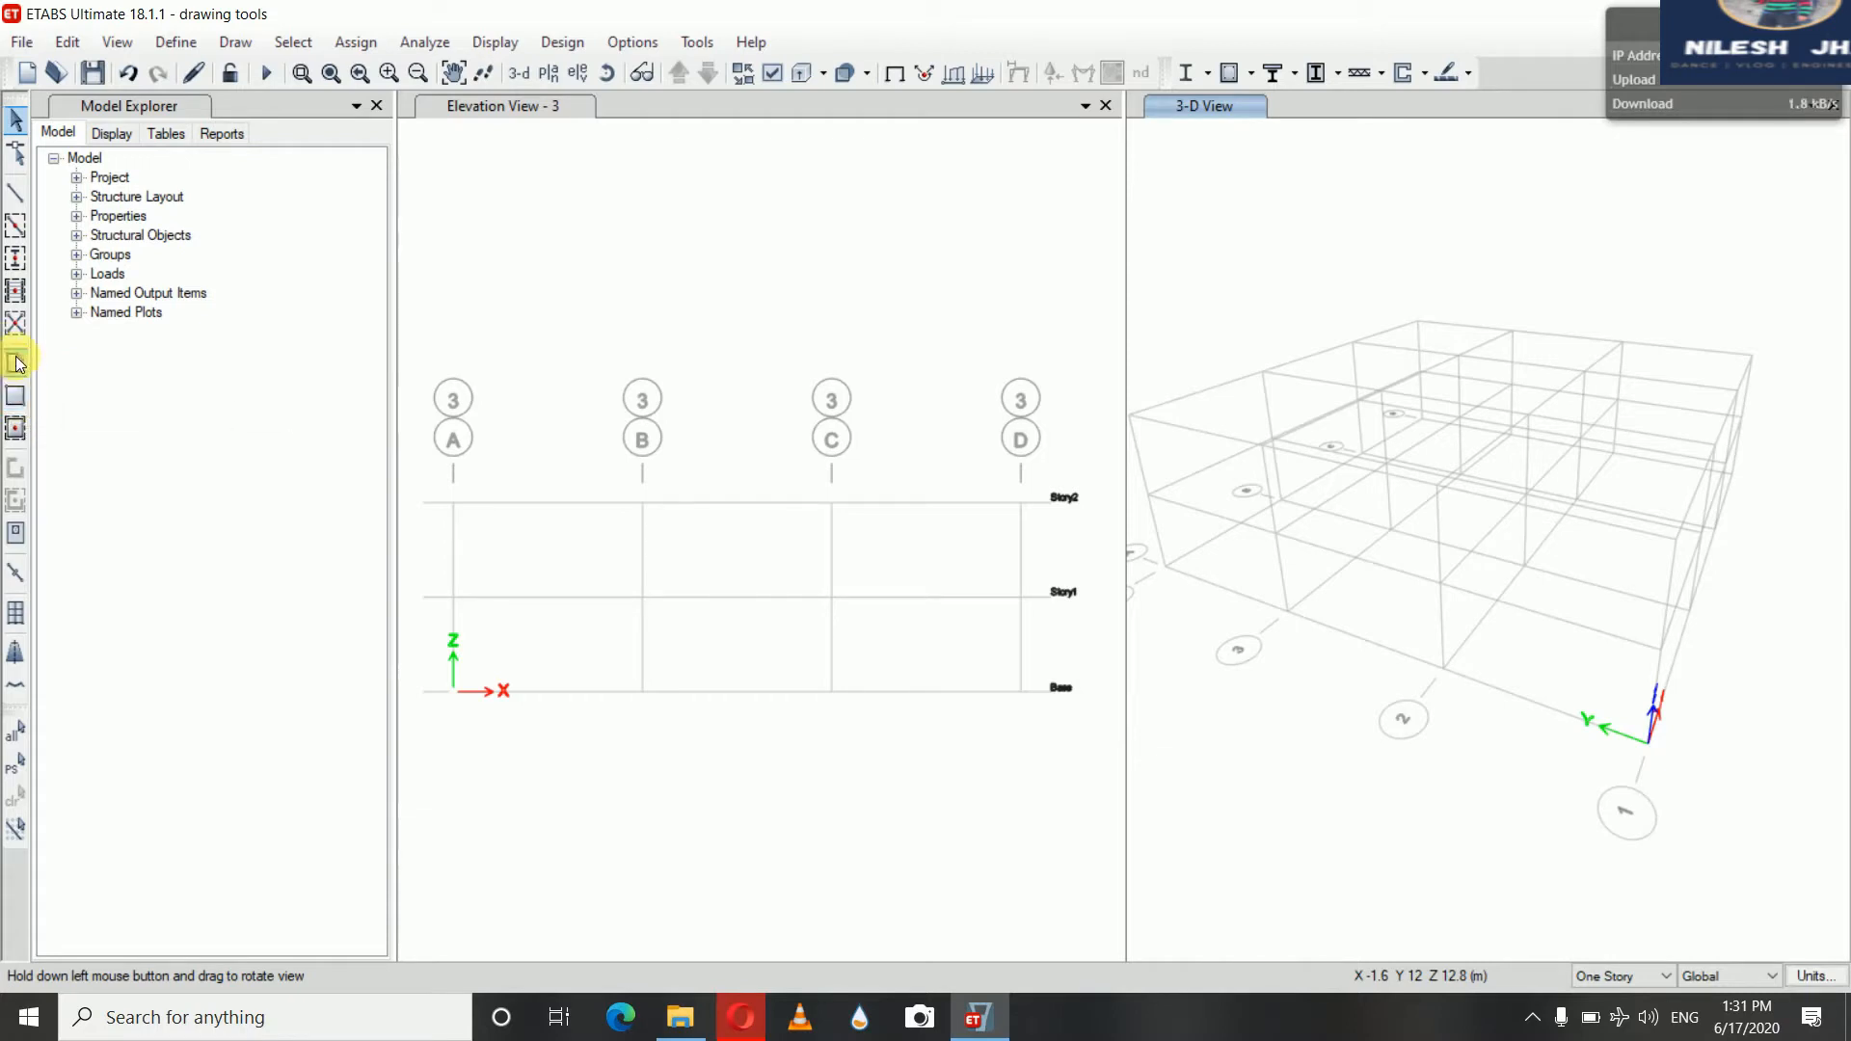
Draw a Wall1 panel in elevation 3 bounded by grids A and B between Story1 and Story2, then exit the drawing command
left_click(16, 364)
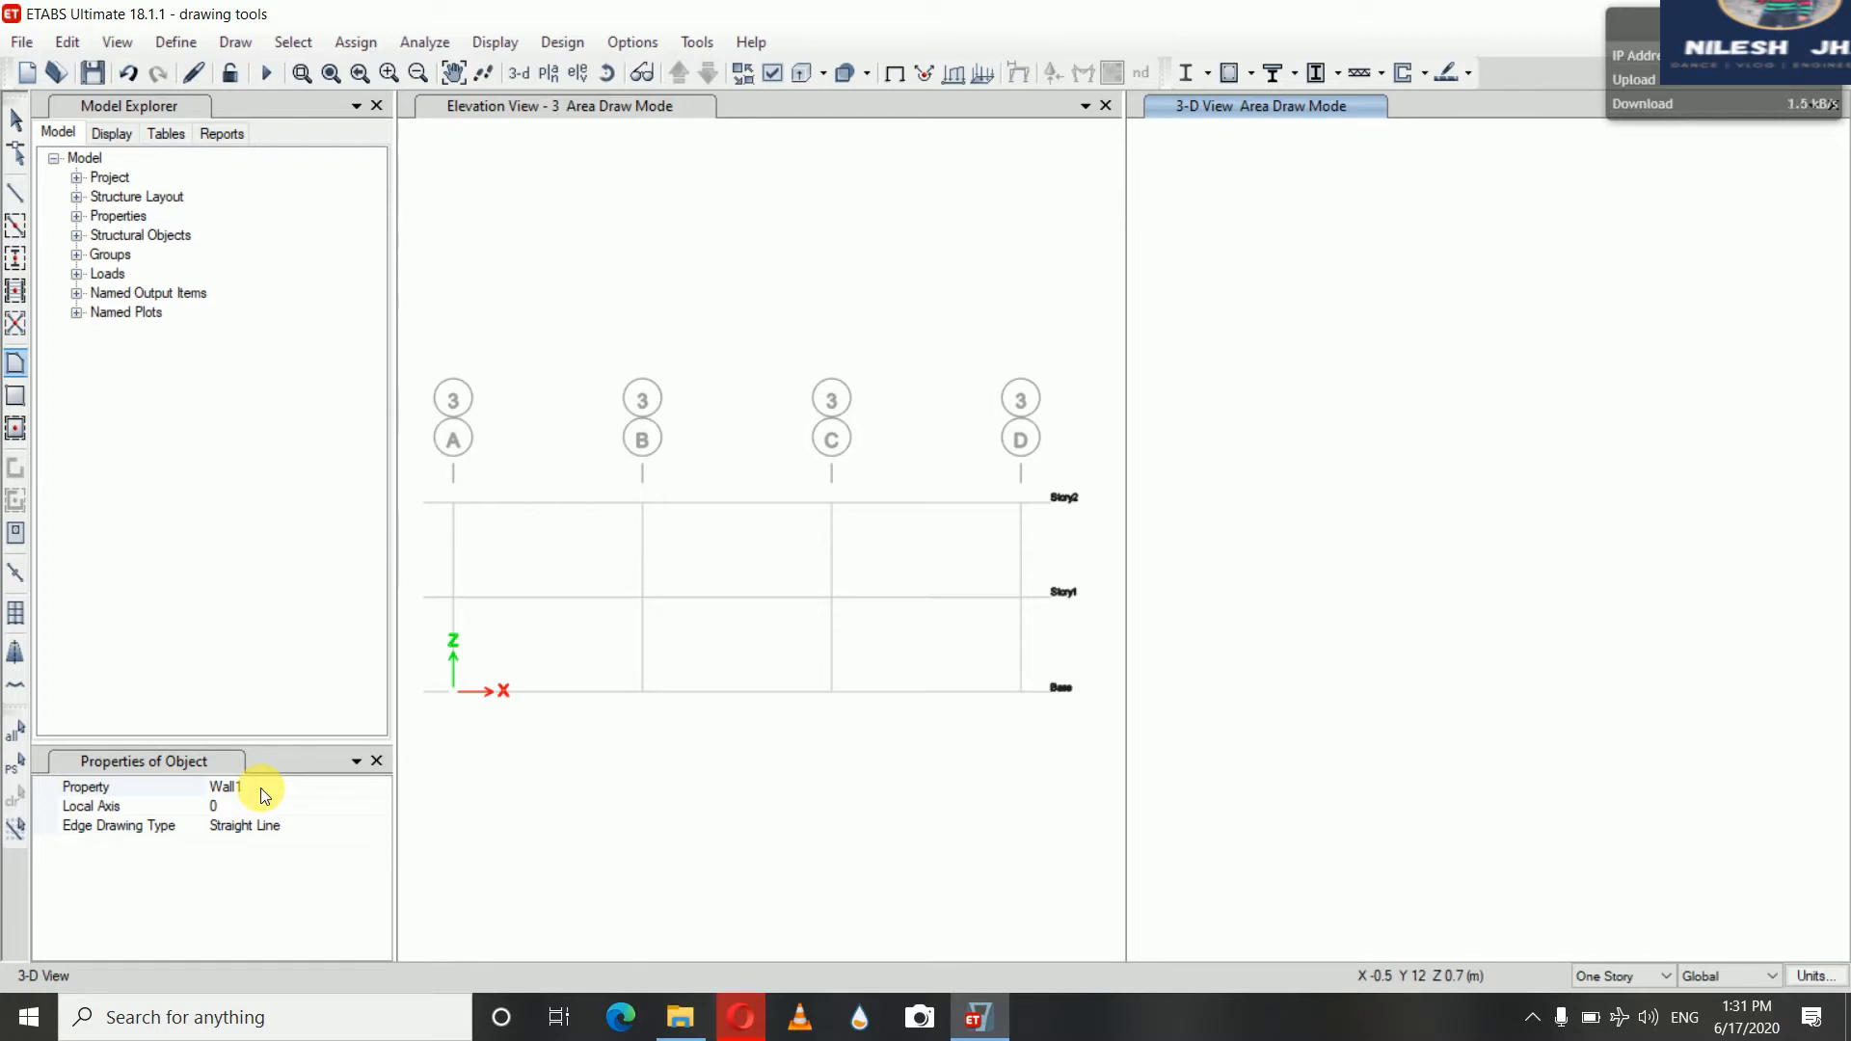
left_click(454, 503)
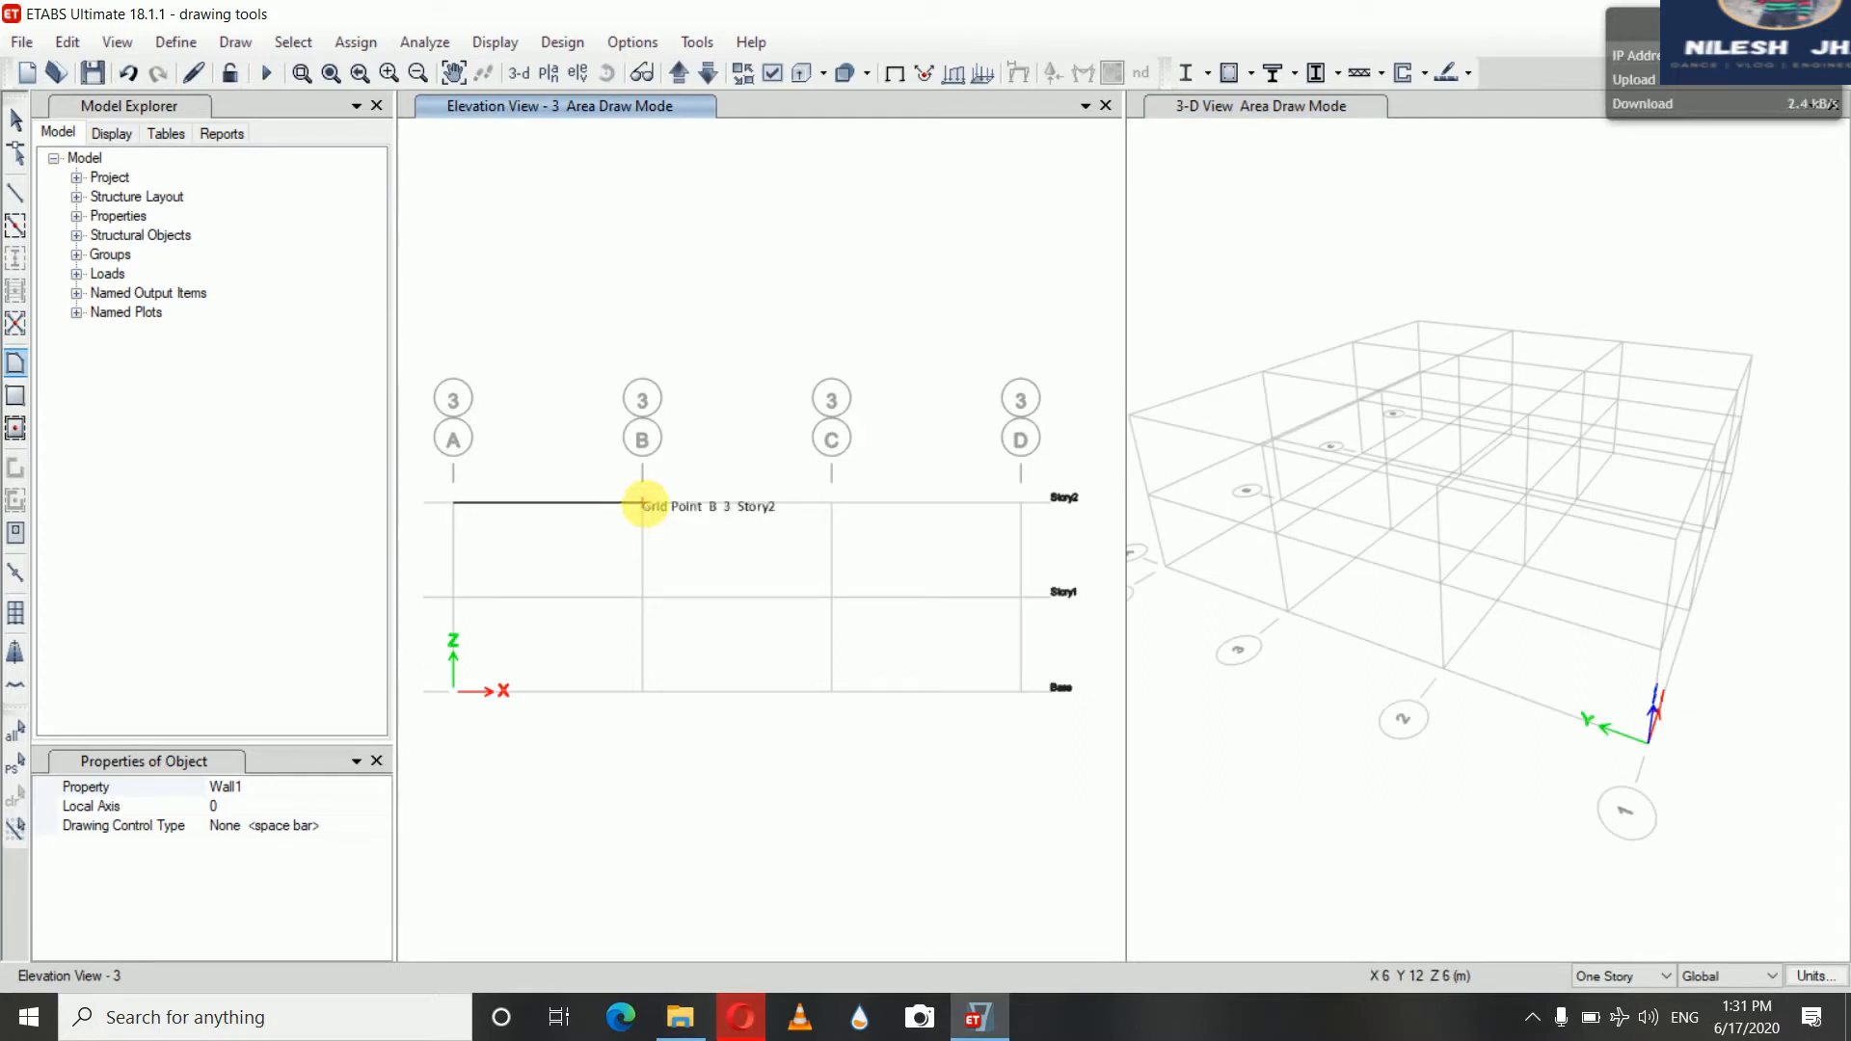
left_click(644, 502)
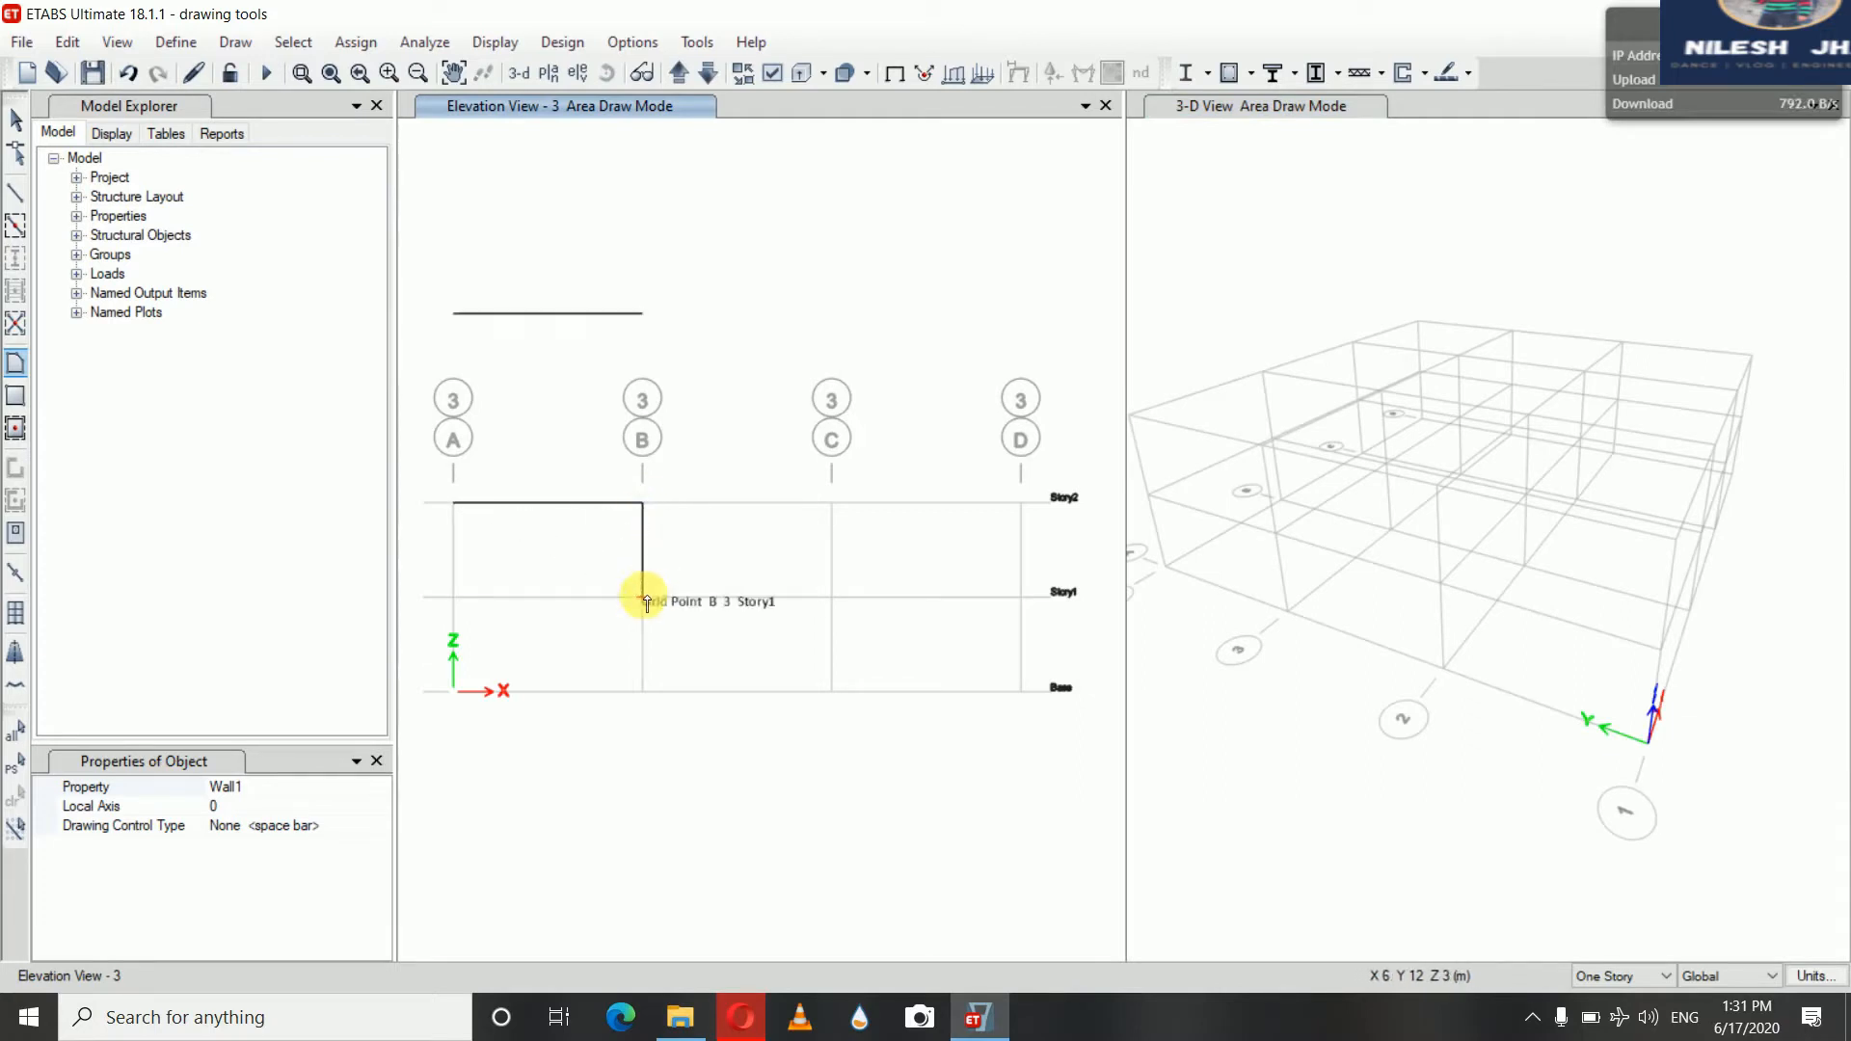
left_click(644, 598)
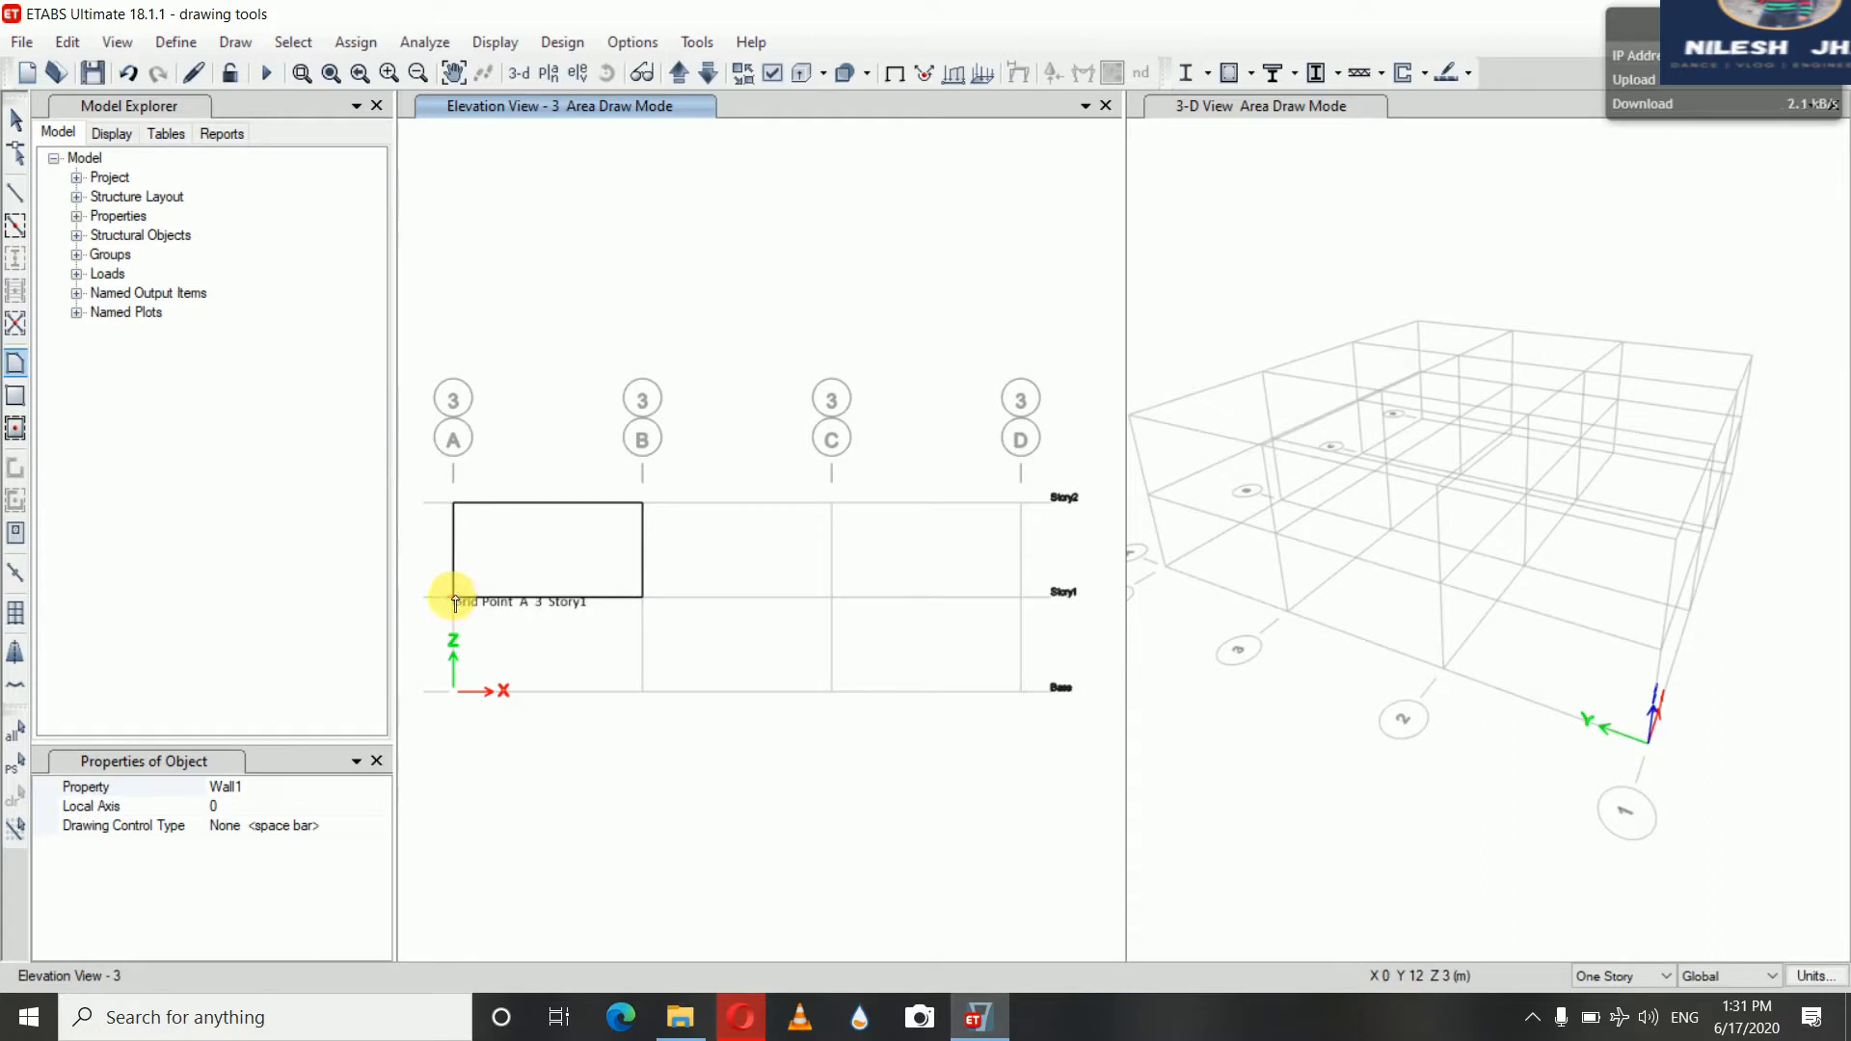
double_click(453, 599)
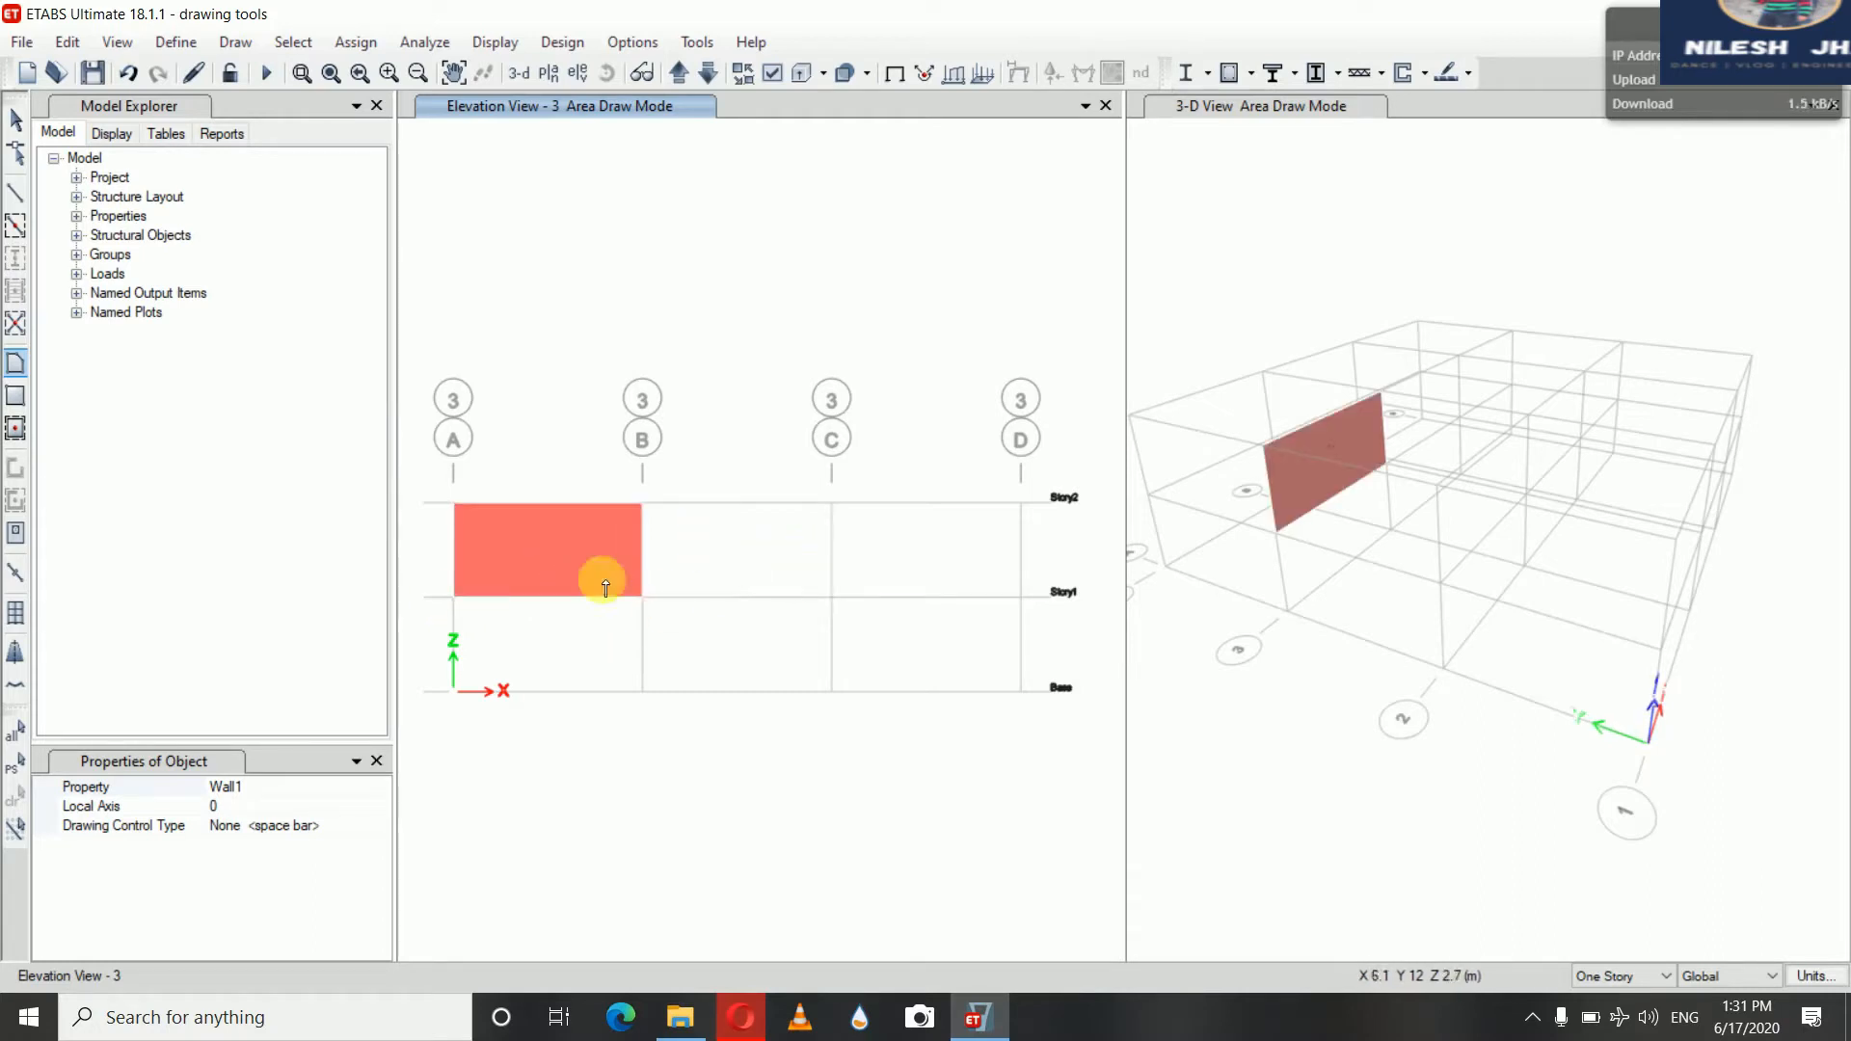
left_click(15, 122)
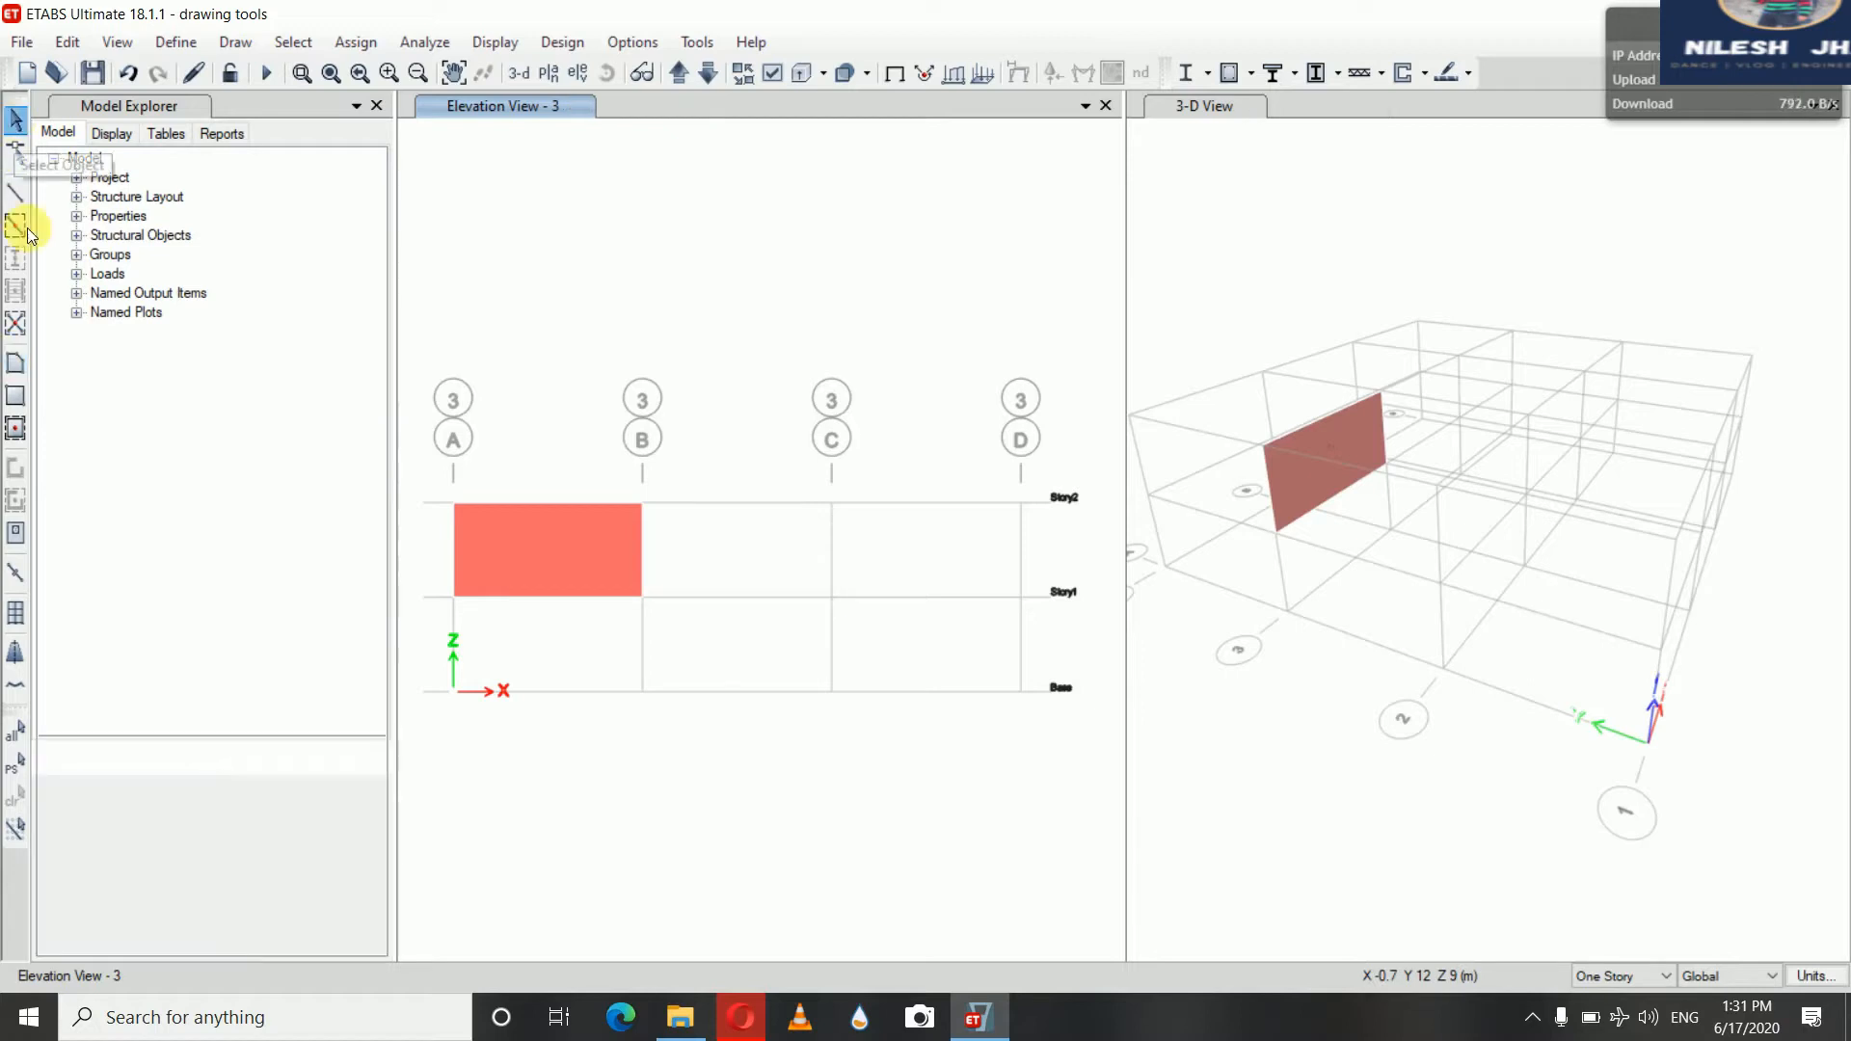
Draw a rectangular wall in elevation 3 between grids C and D from Story1 to Story2
left_click(16, 395)
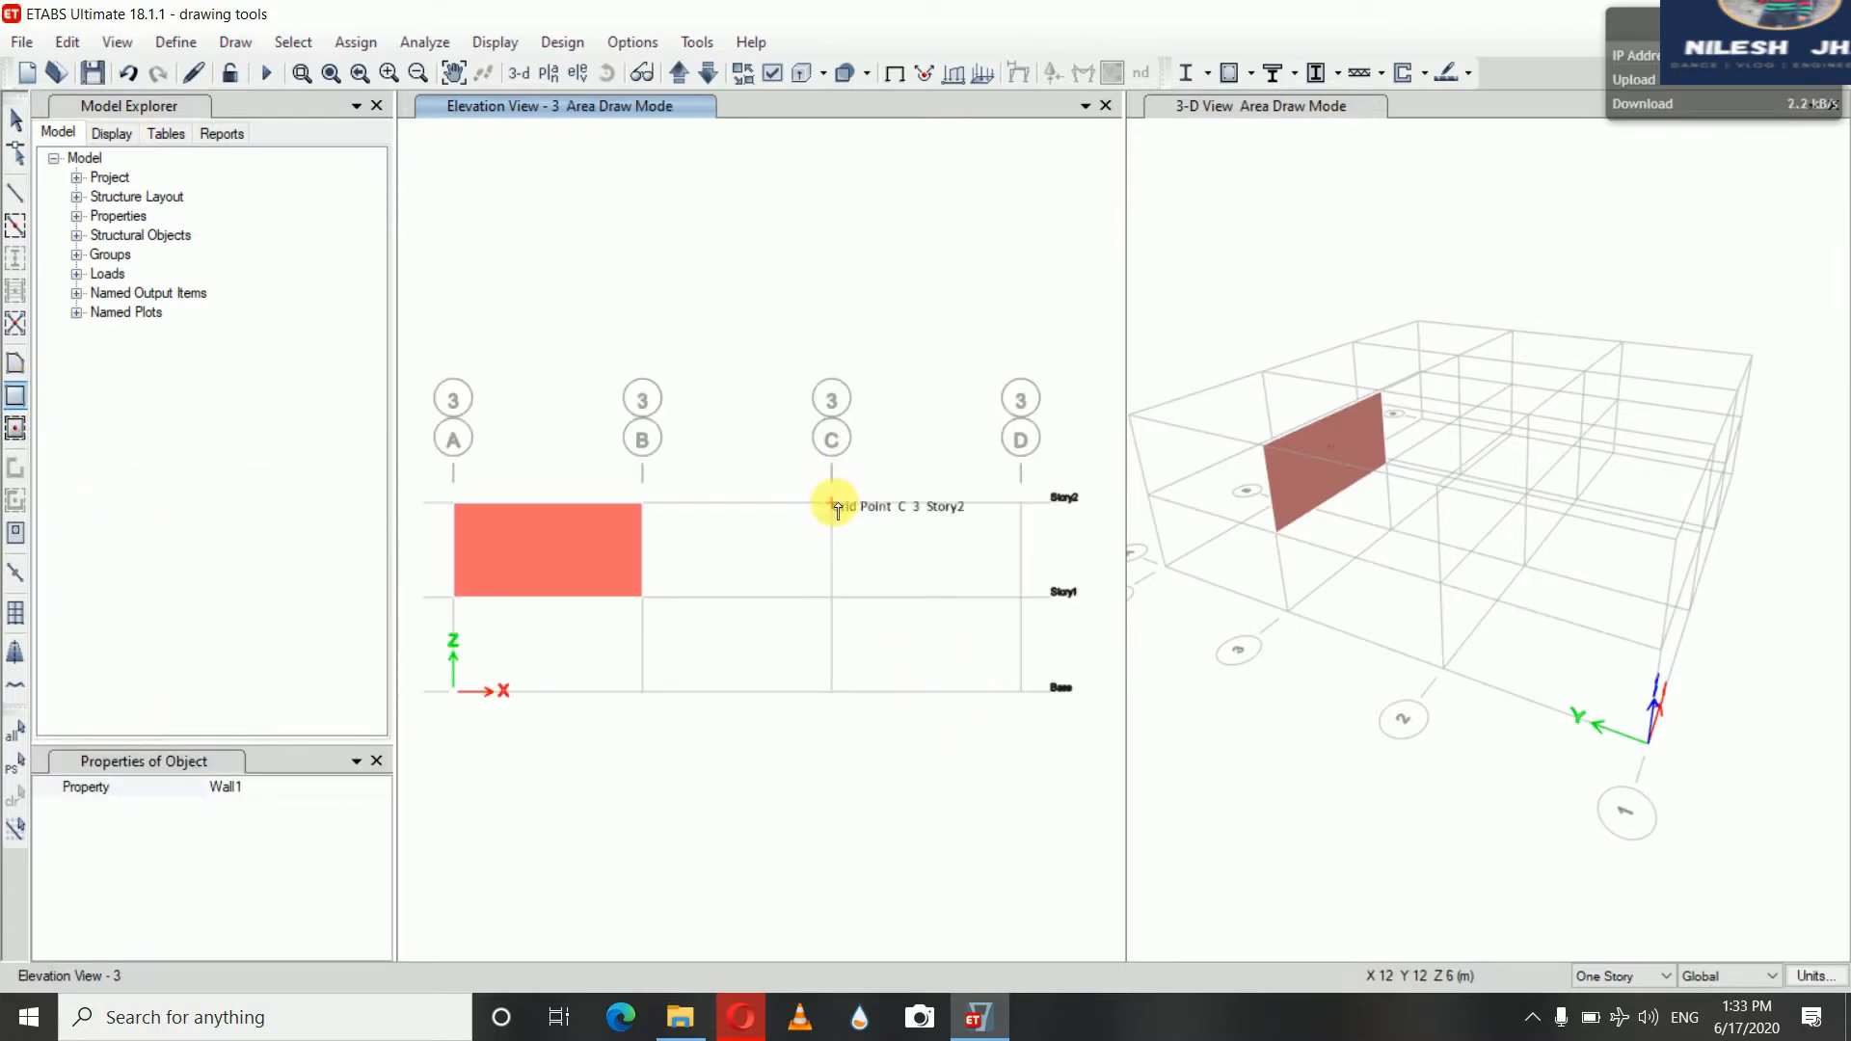
left_click(831, 502)
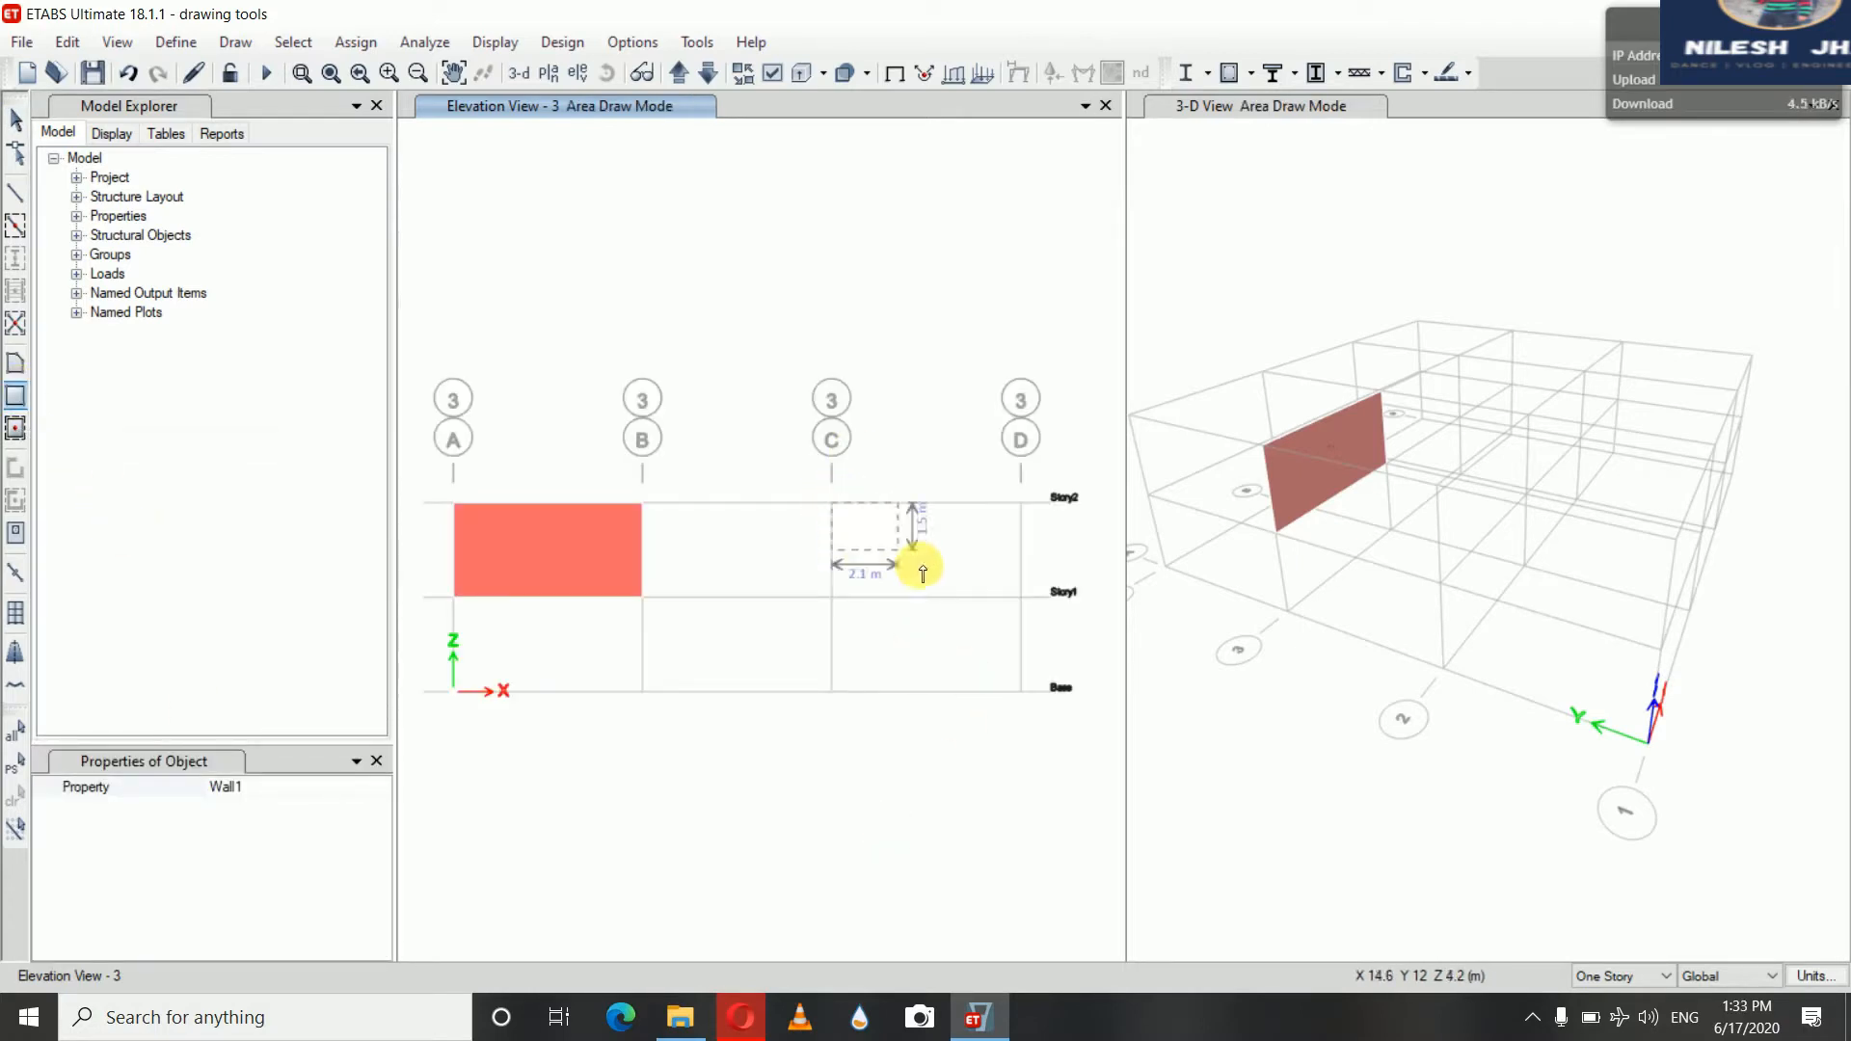
left_click(1022, 600)
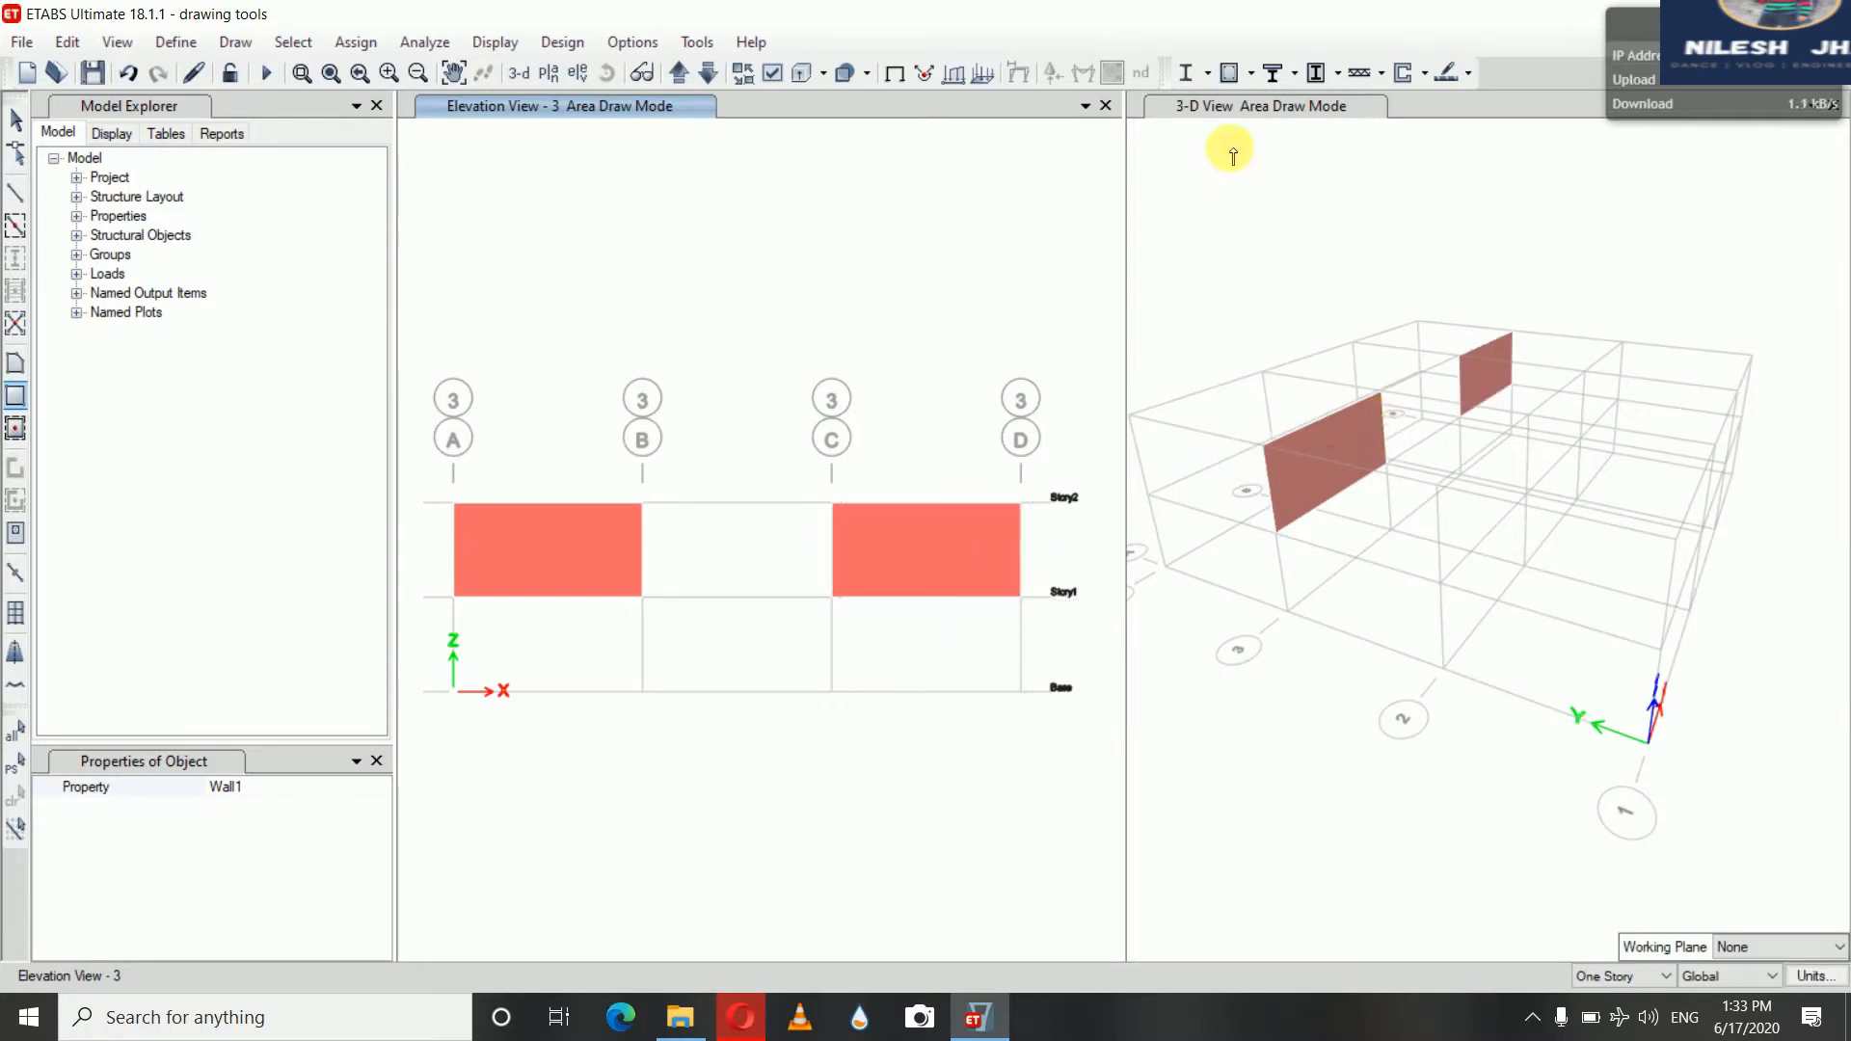
Quick-draw a wall in the bay between grids B and C, and window-draw walls across the bays of elevation B
left_click(1224, 104)
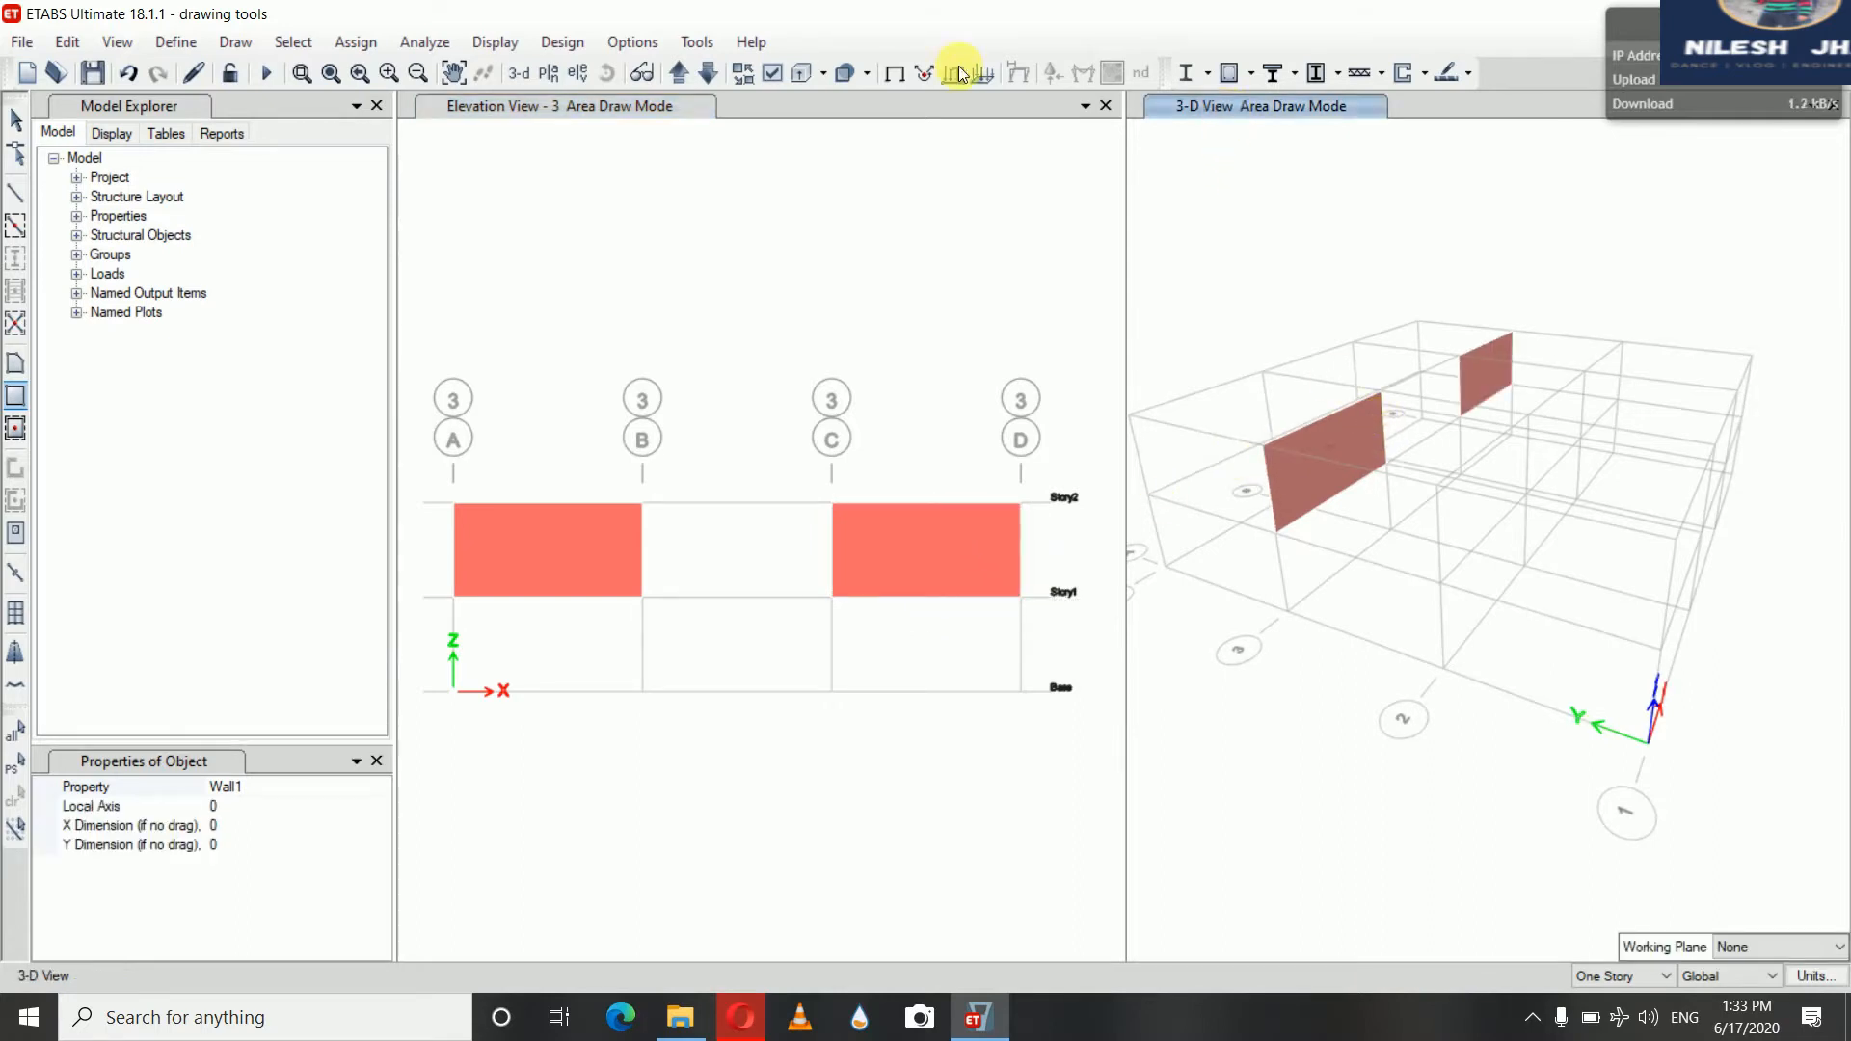
left_click(616, 77)
mouse_move(1304, 298)
left_mouse_down()
mouse_move(1281, 256)
mouse_move(1238, 240)
mouse_move(1377, 234)
mouse_move(1363, 260)
mouse_move(1281, 280)
left_mouse_up()
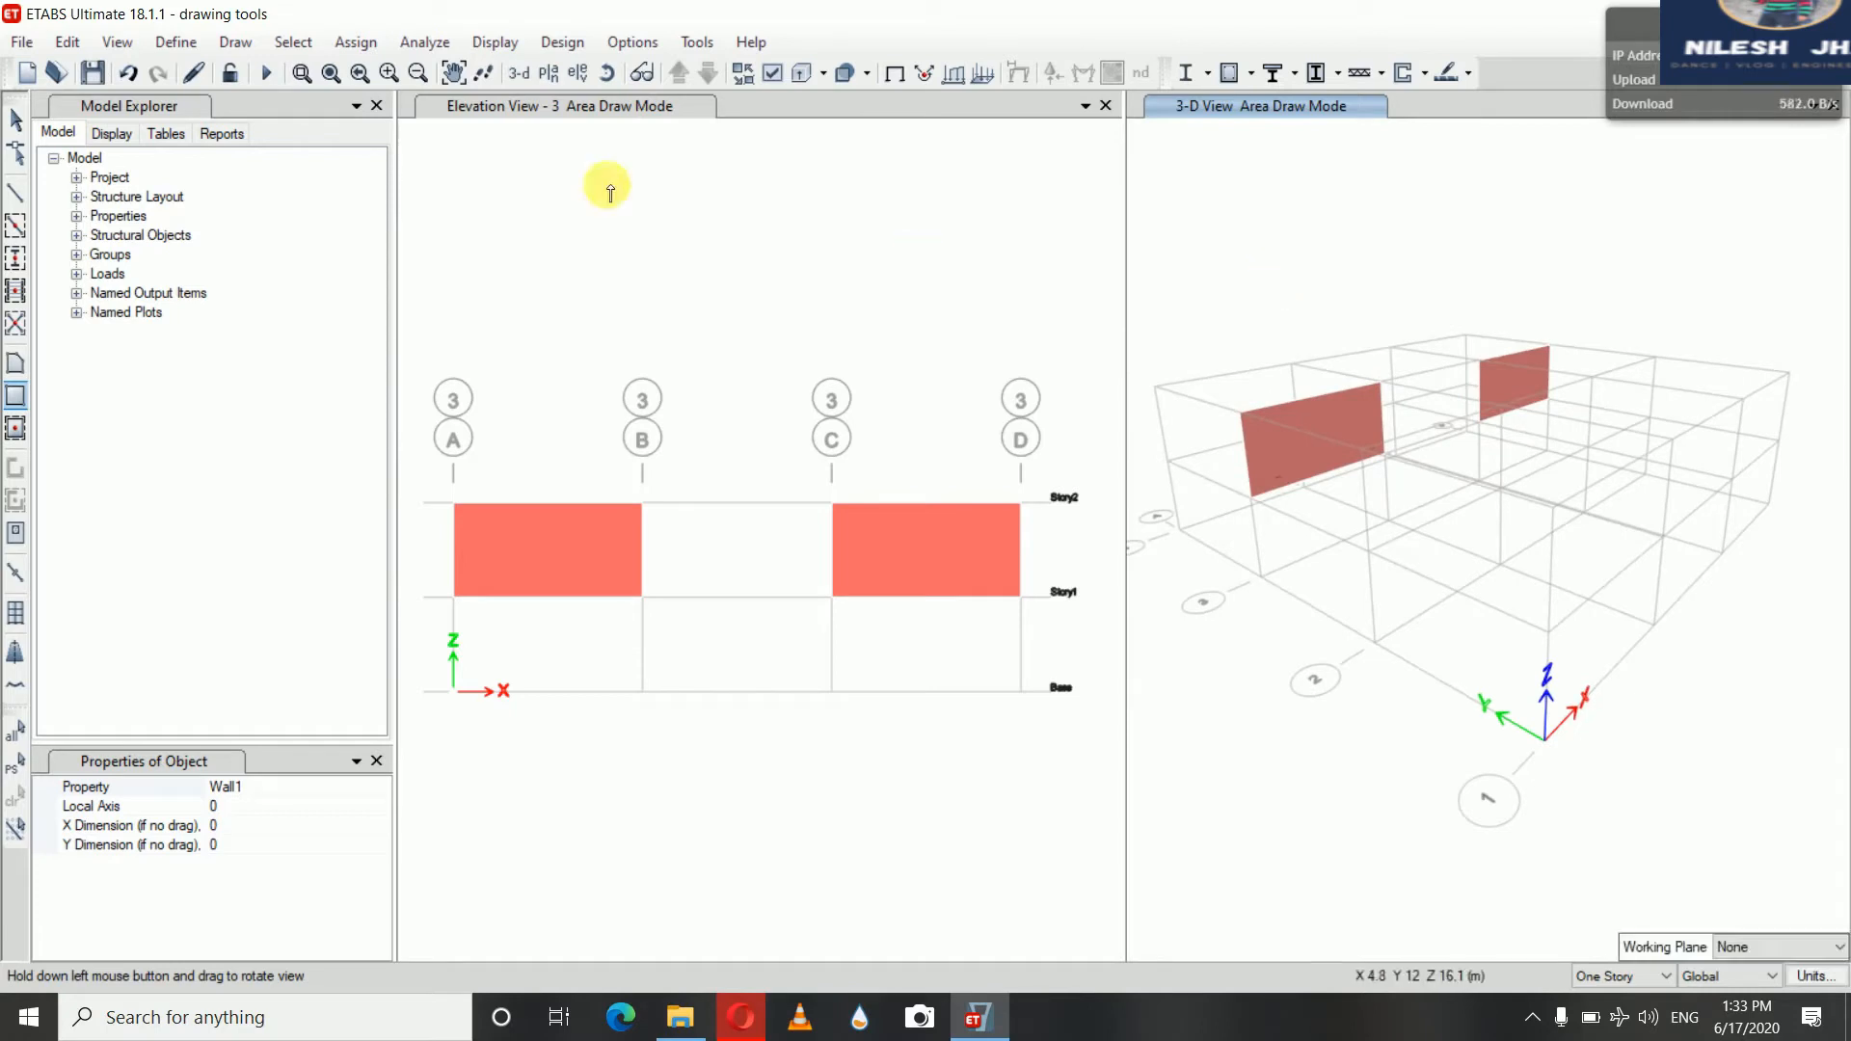
left_click(16, 119)
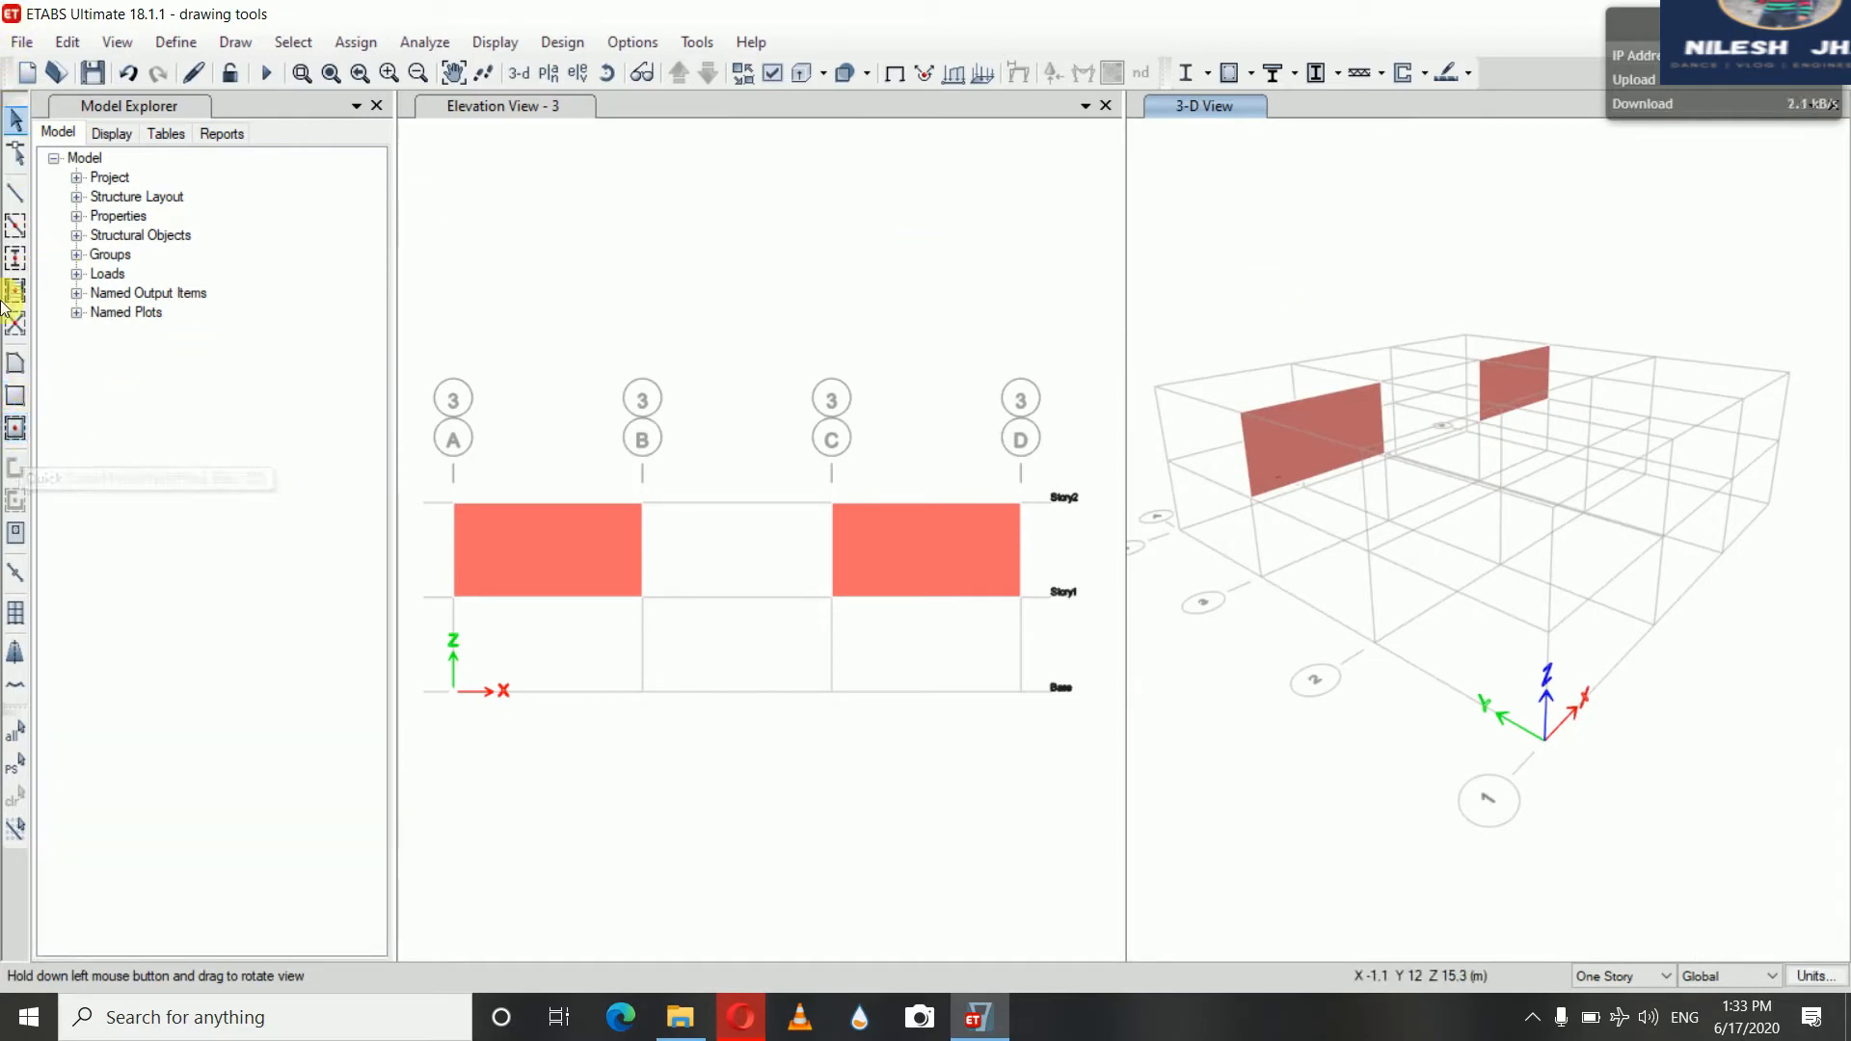
left_click(12, 431)
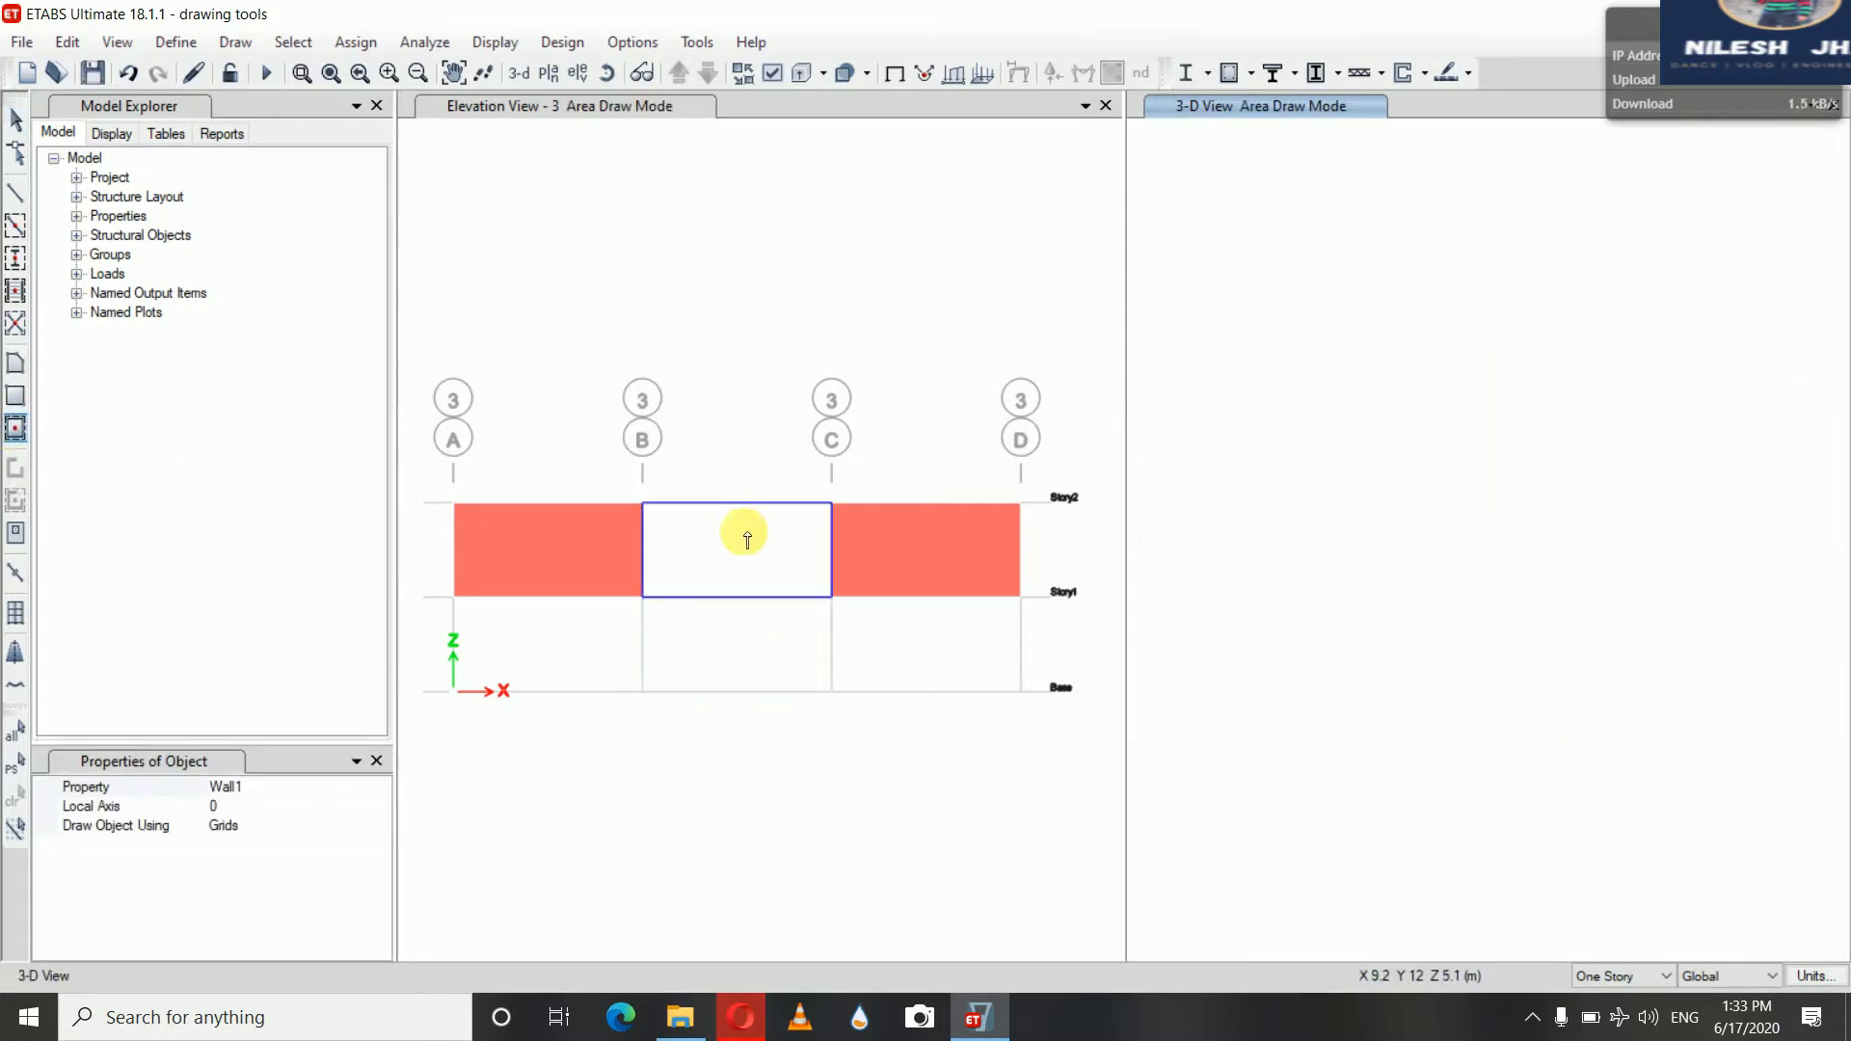
left_click(732, 641)
left_click(732, 640)
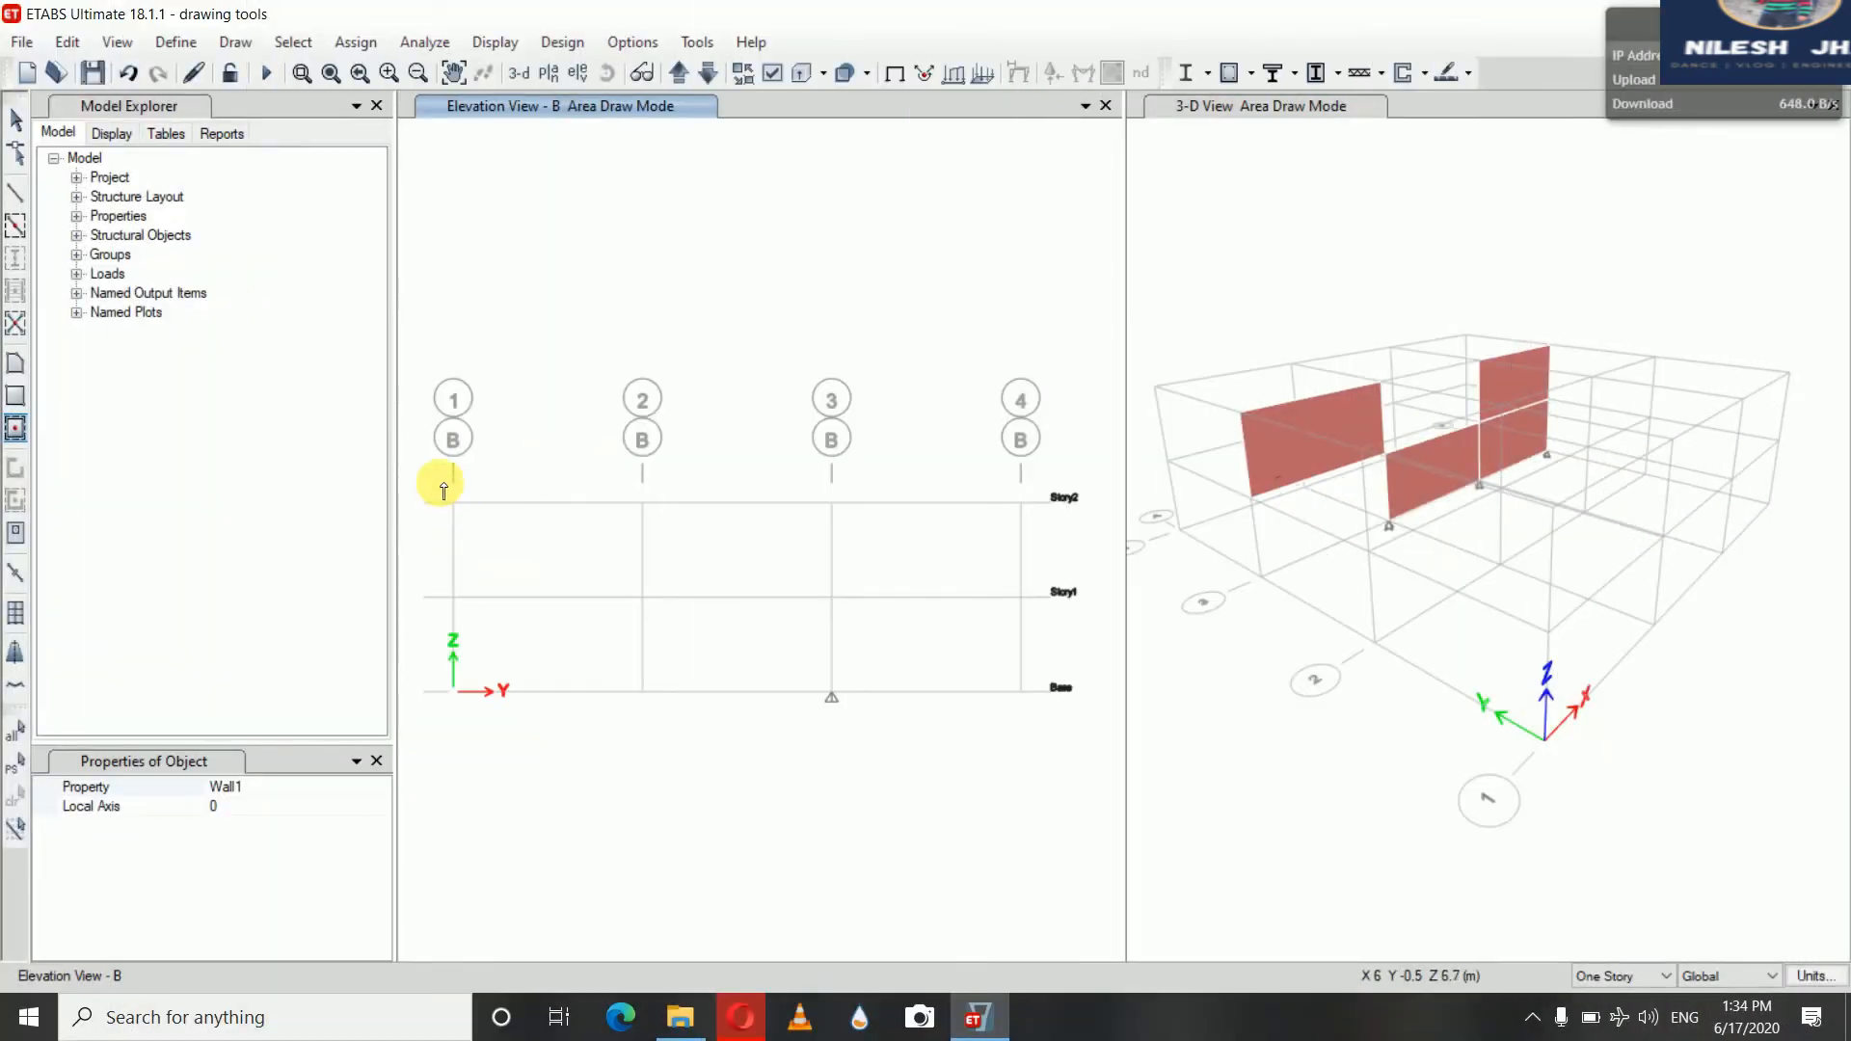
mouse_move(440, 484)
left_mouse_down()
mouse_move(550, 580)
mouse_move(772, 703)
mouse_move(963, 736)
mouse_move(1052, 716)
left_mouse_up()
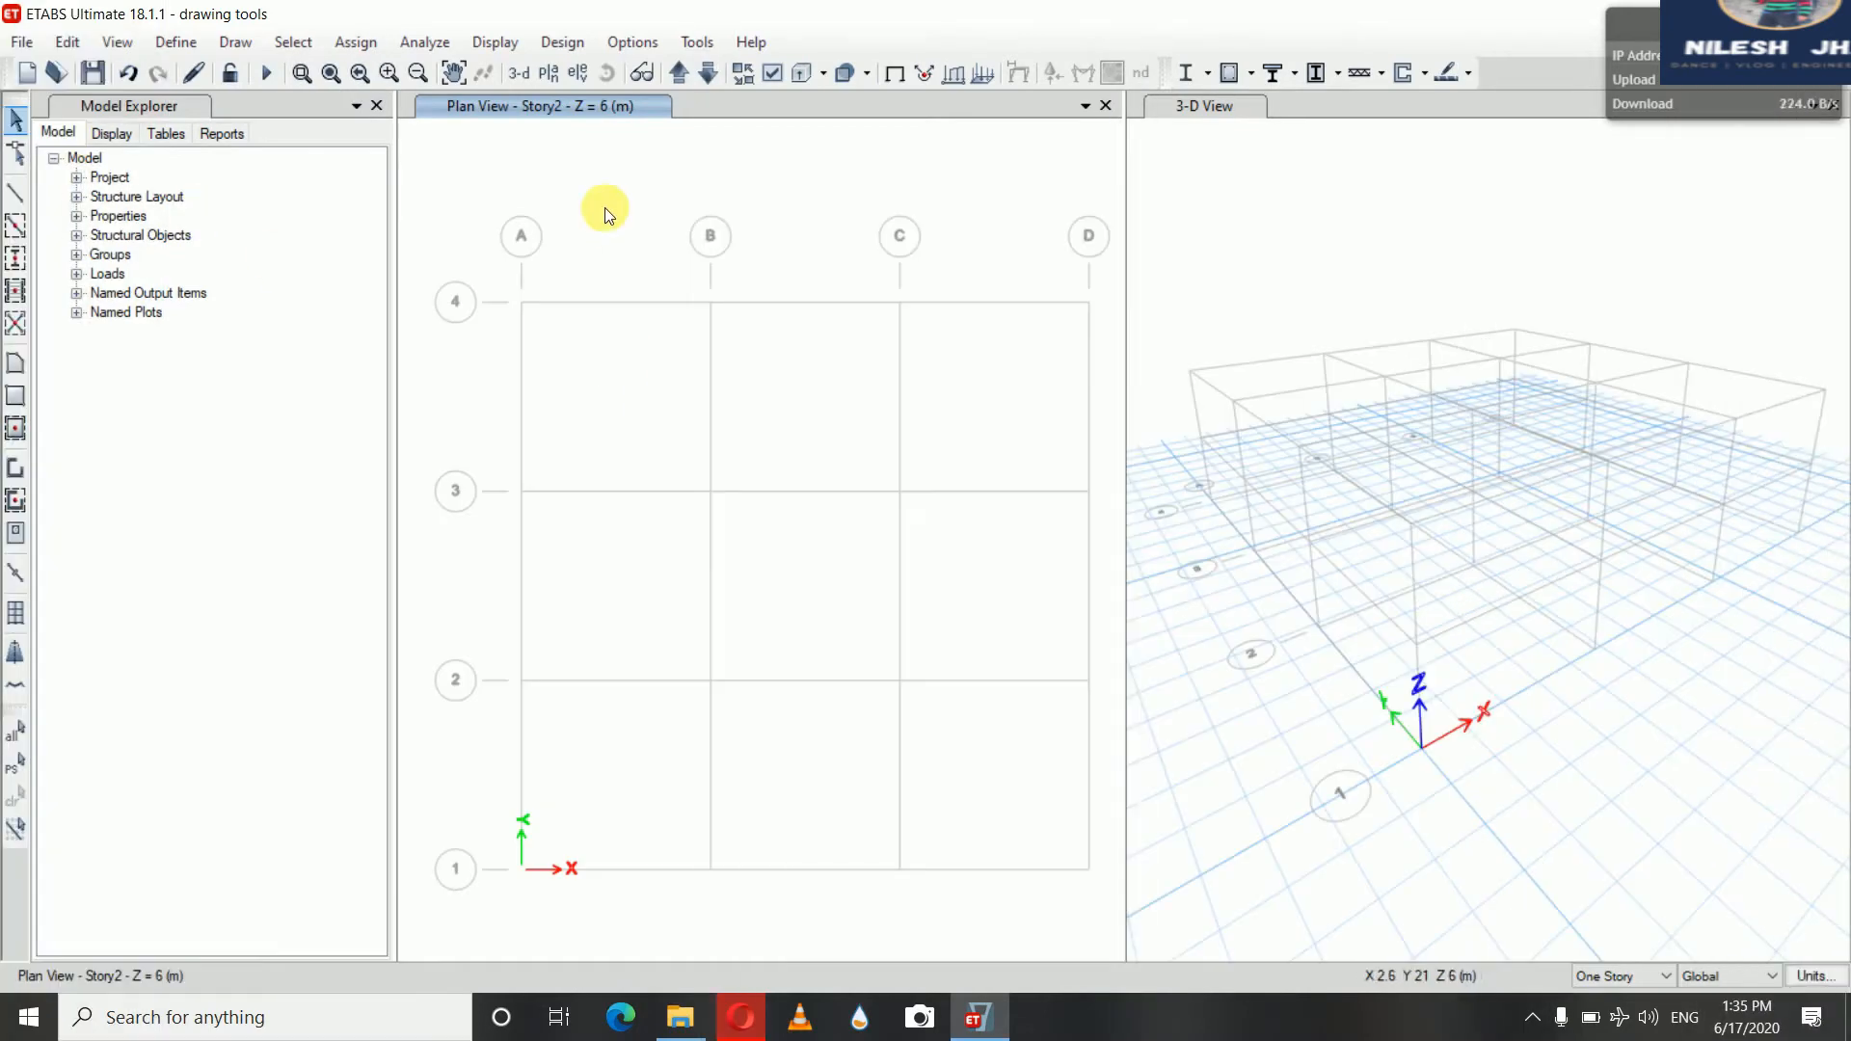
Draw a Wall1 wall in the Story2 plan along grid 4 from grid A to grid B
left_click(16, 471)
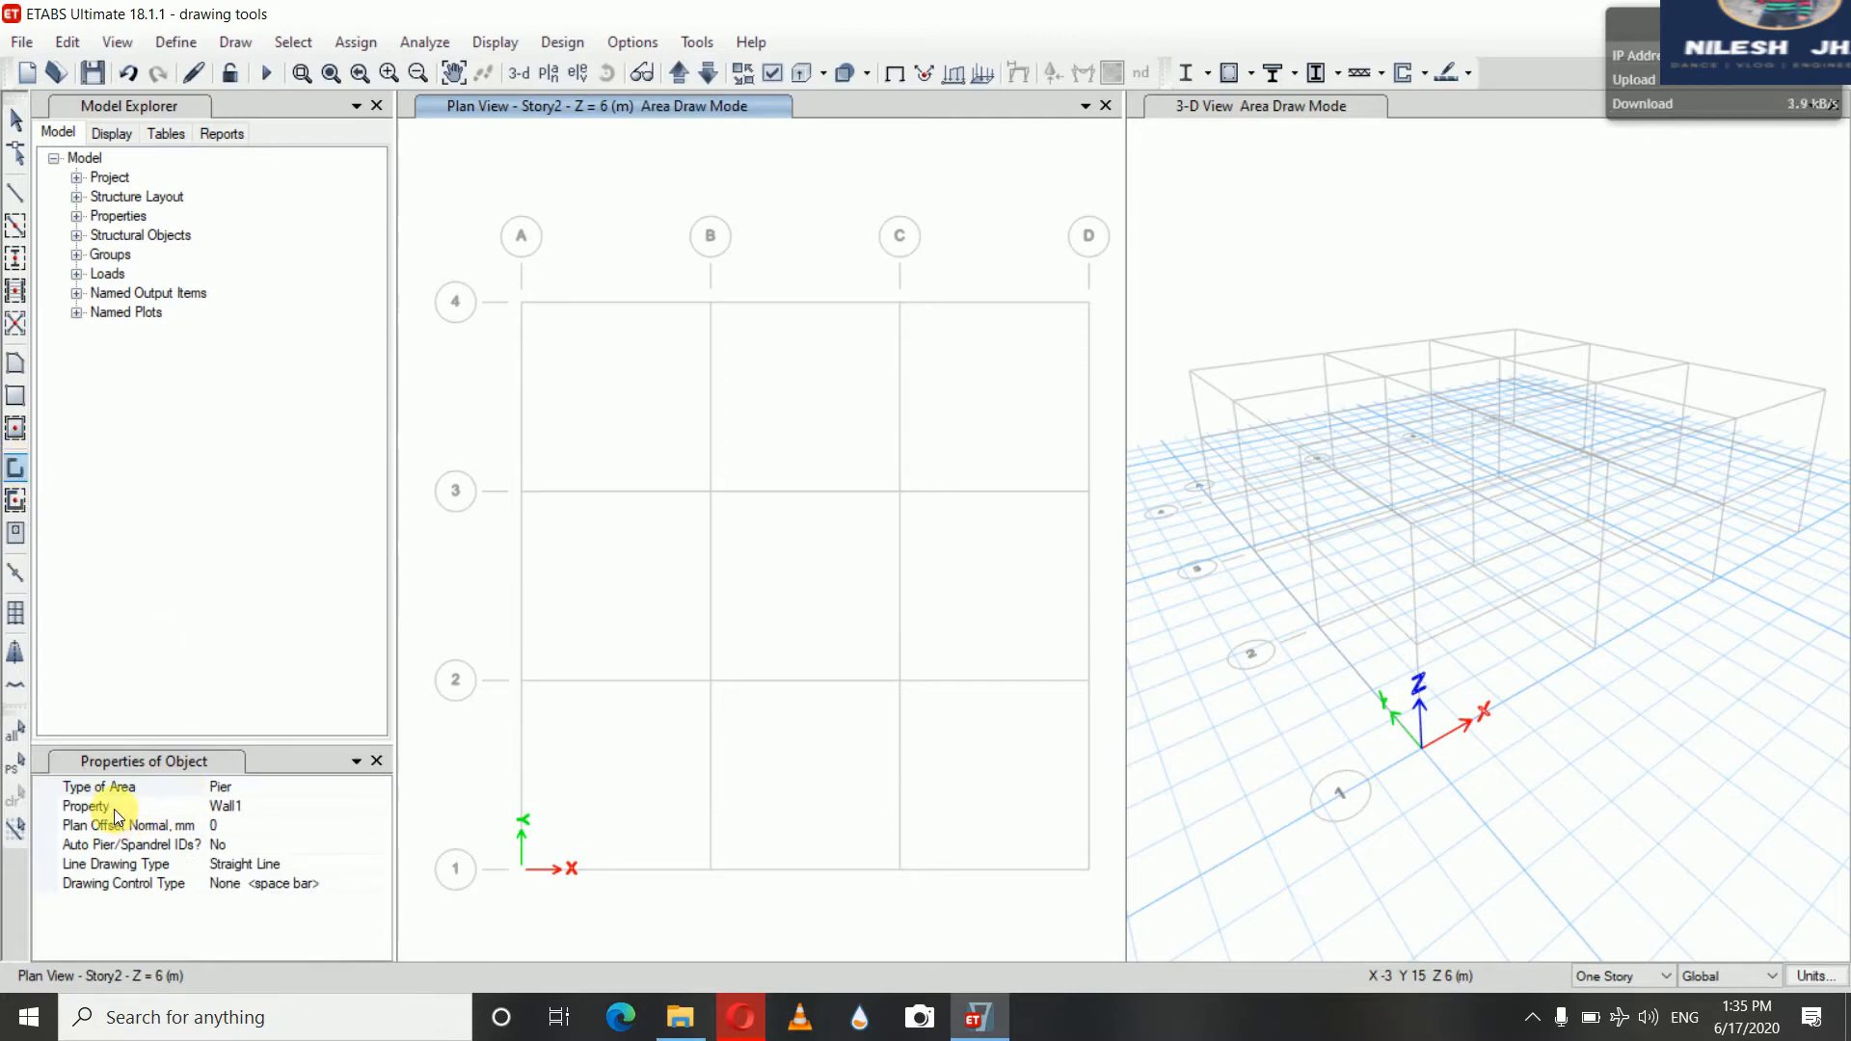
left_click(226, 808)
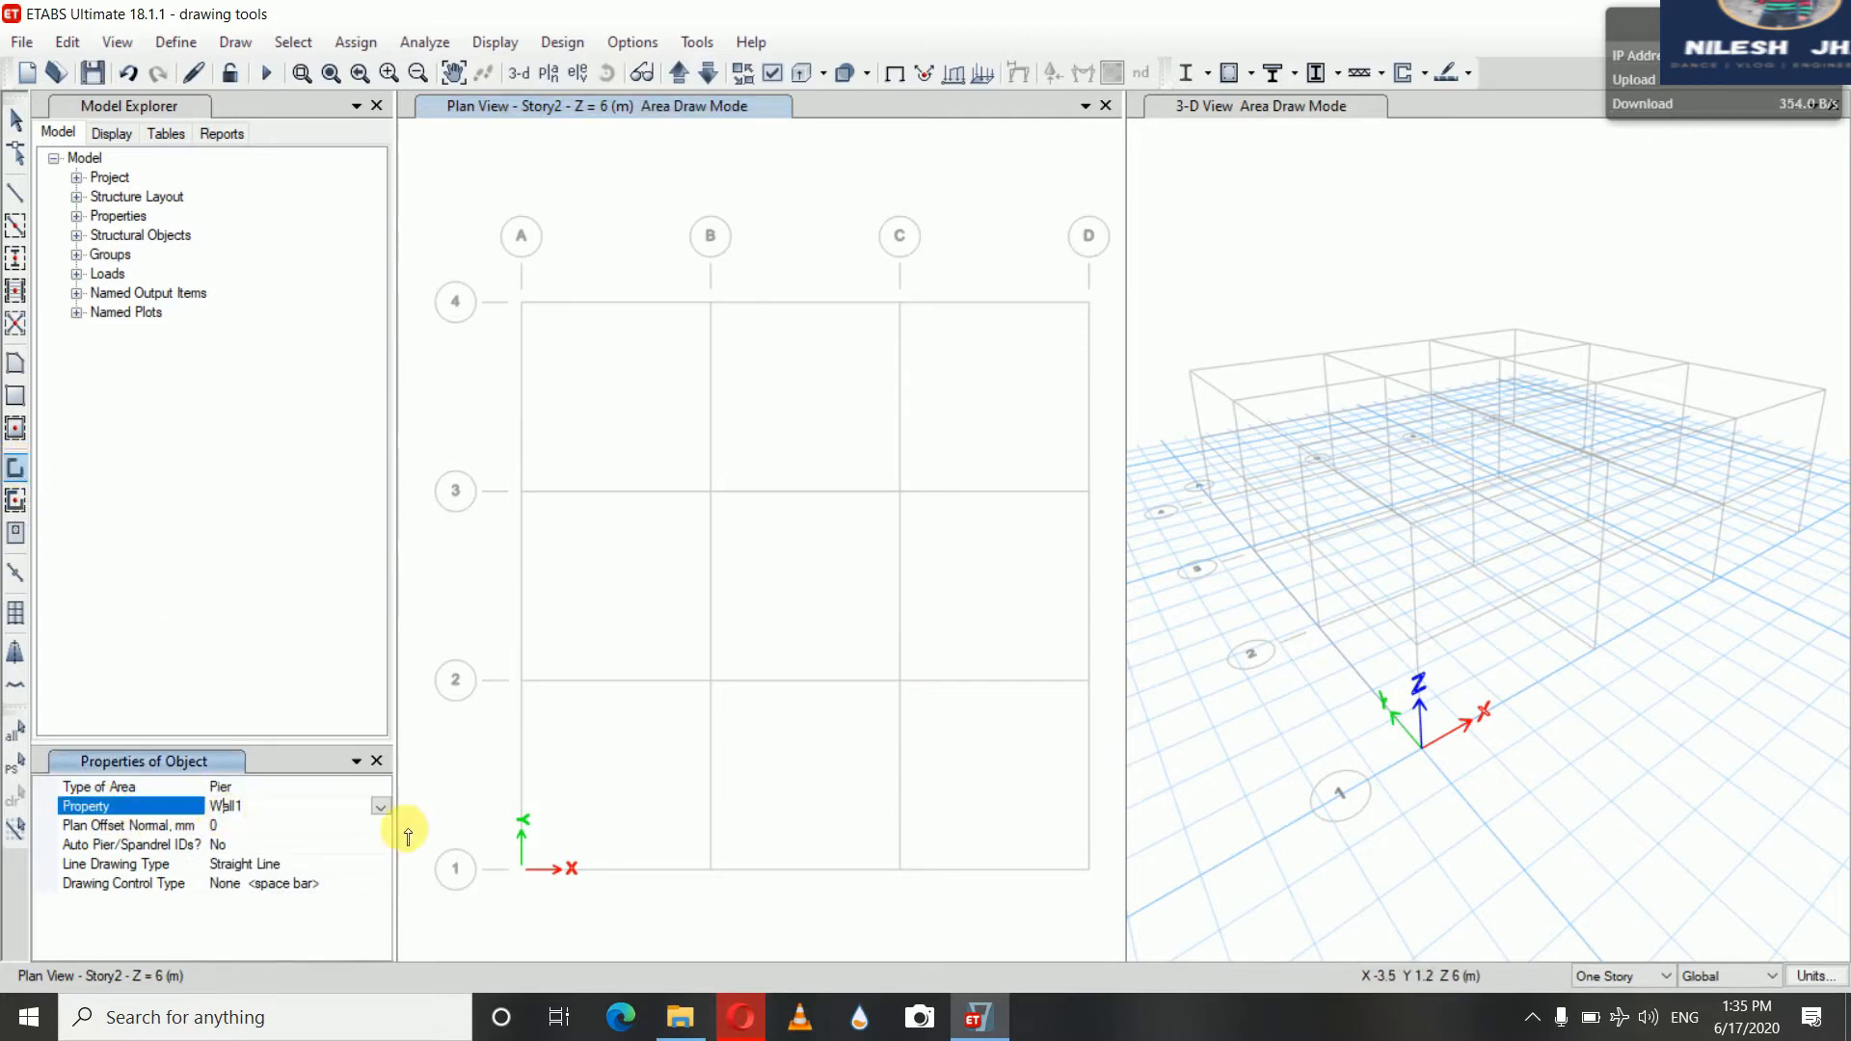
left_click(382, 806)
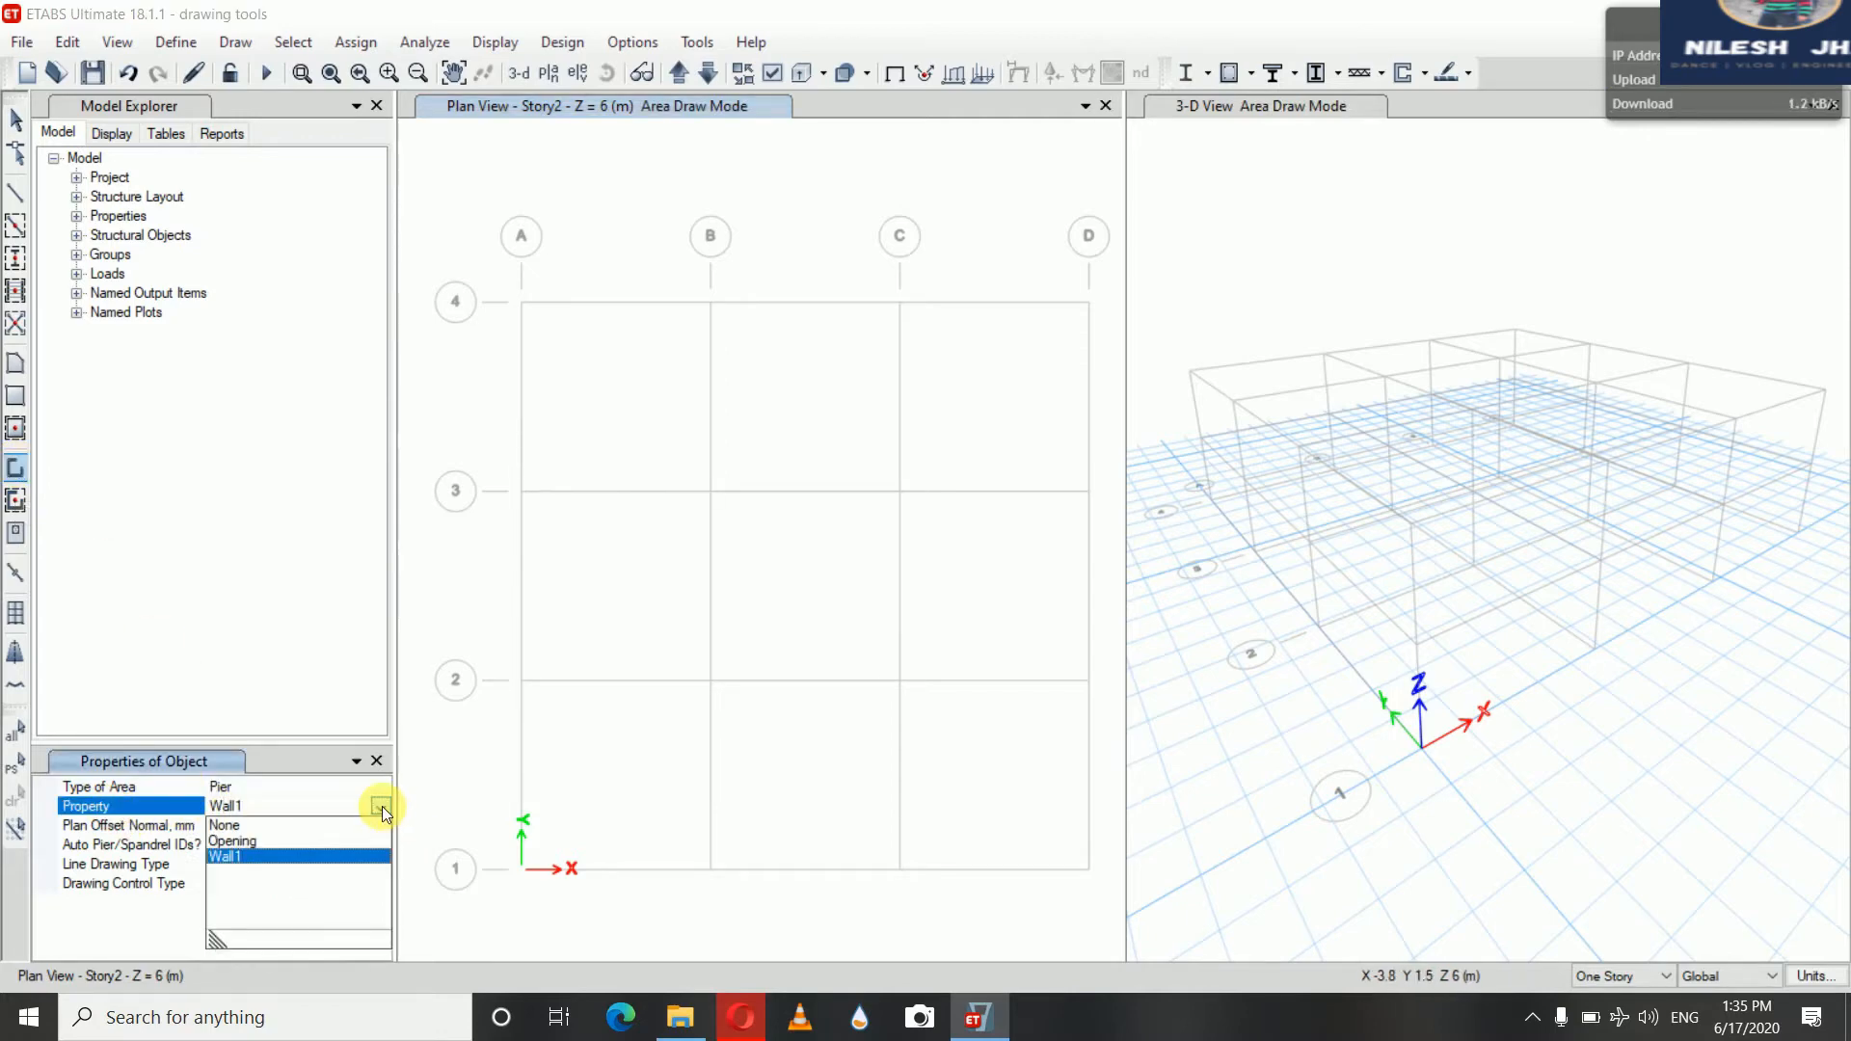
left_click(256, 852)
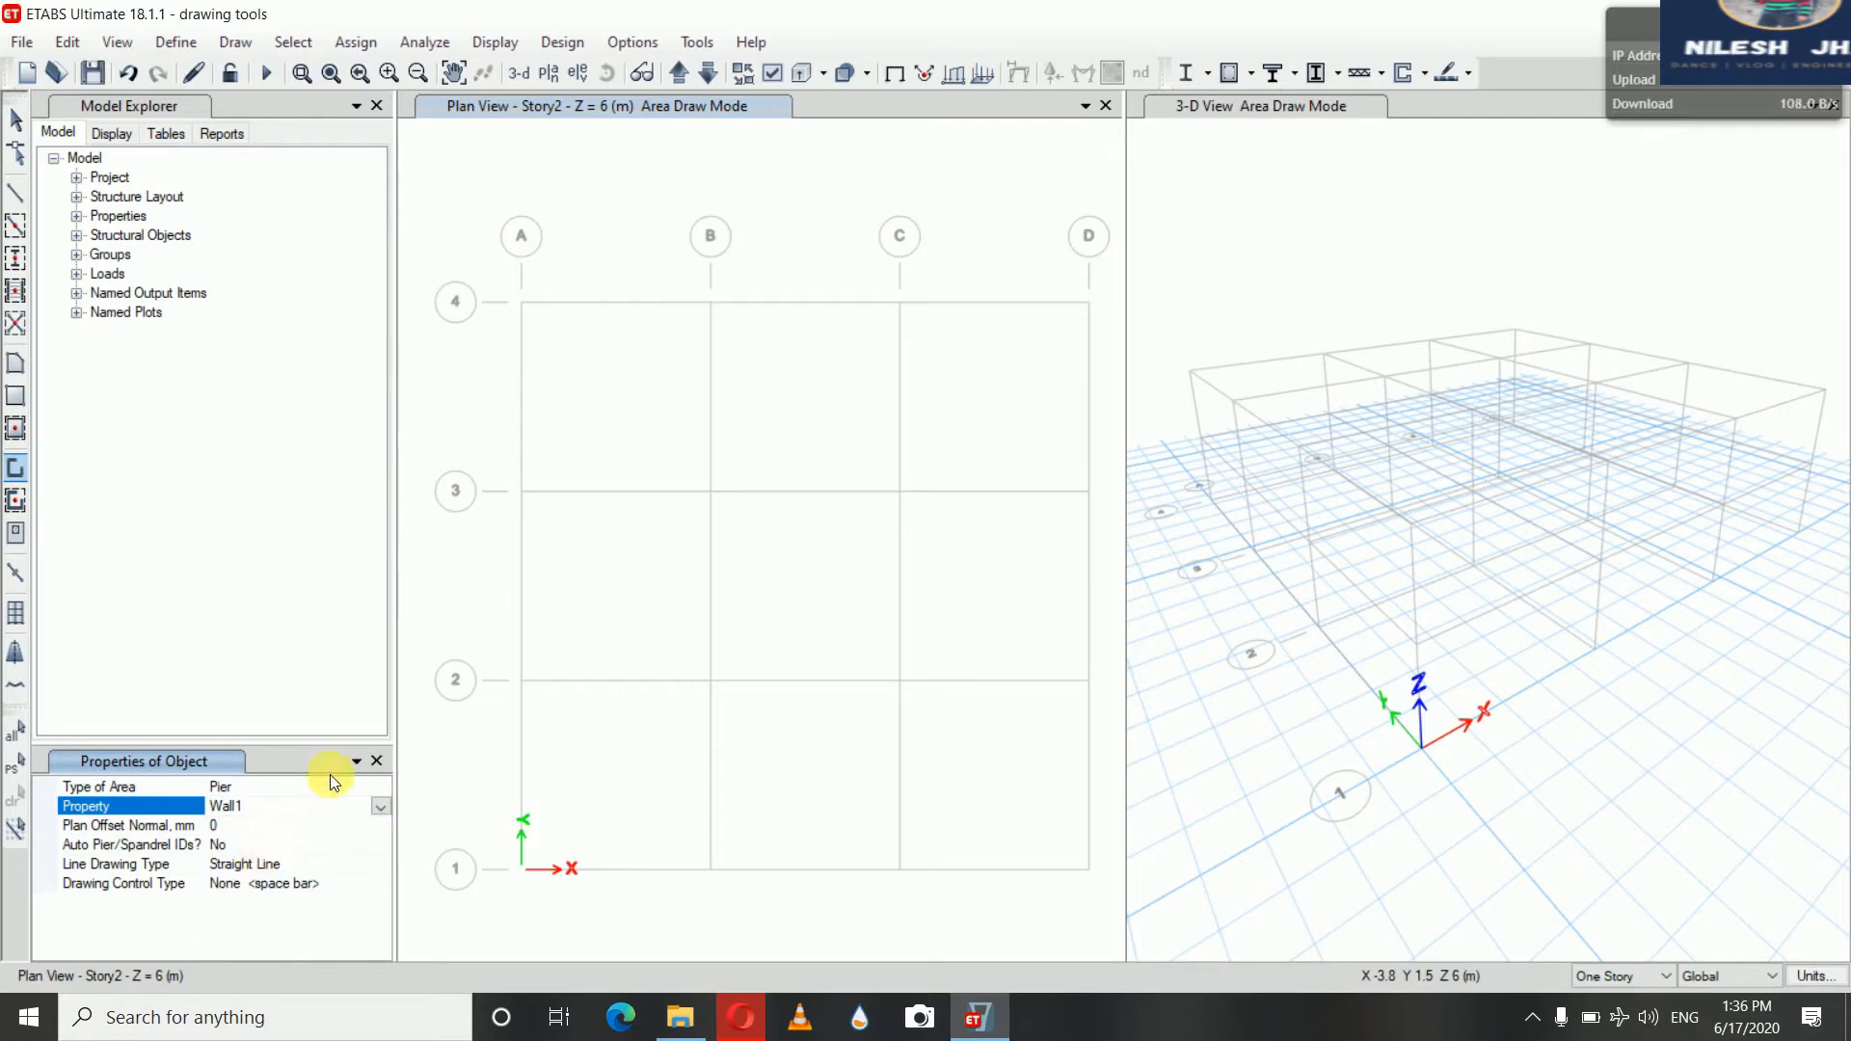
left_click(522, 302)
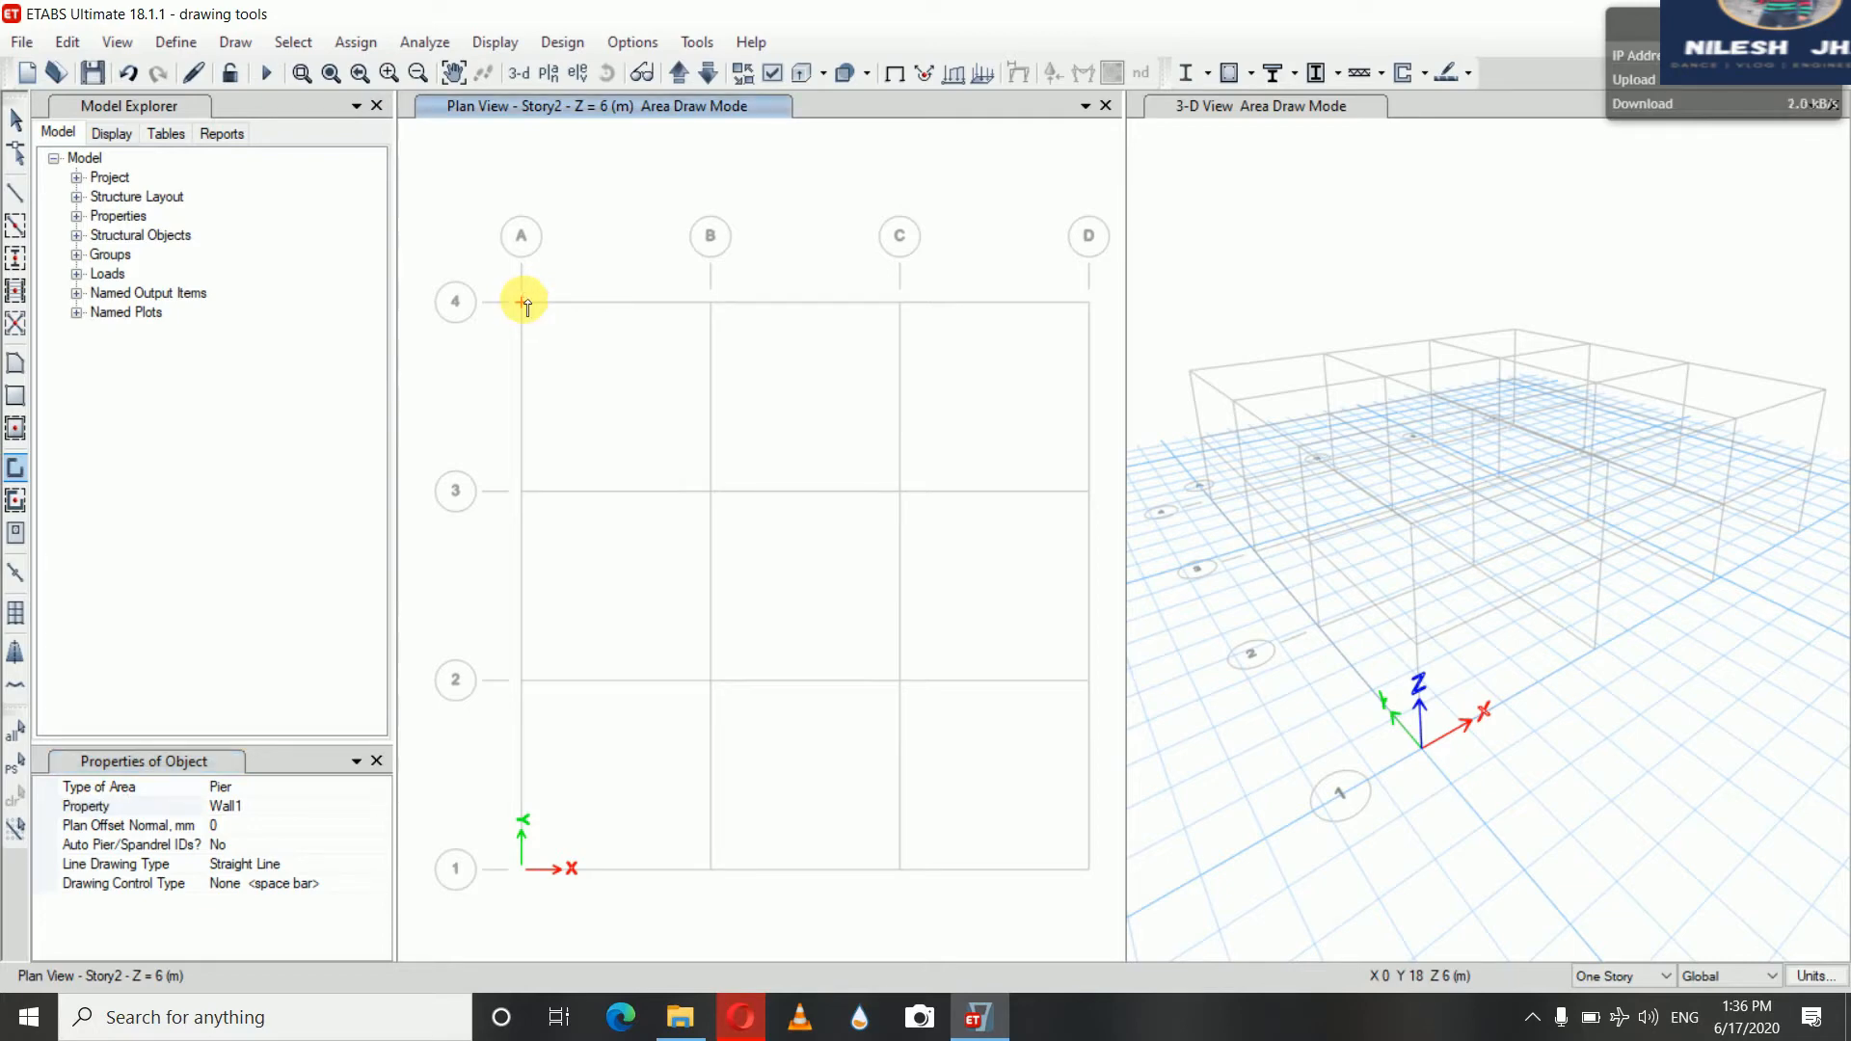
left_click(708, 301)
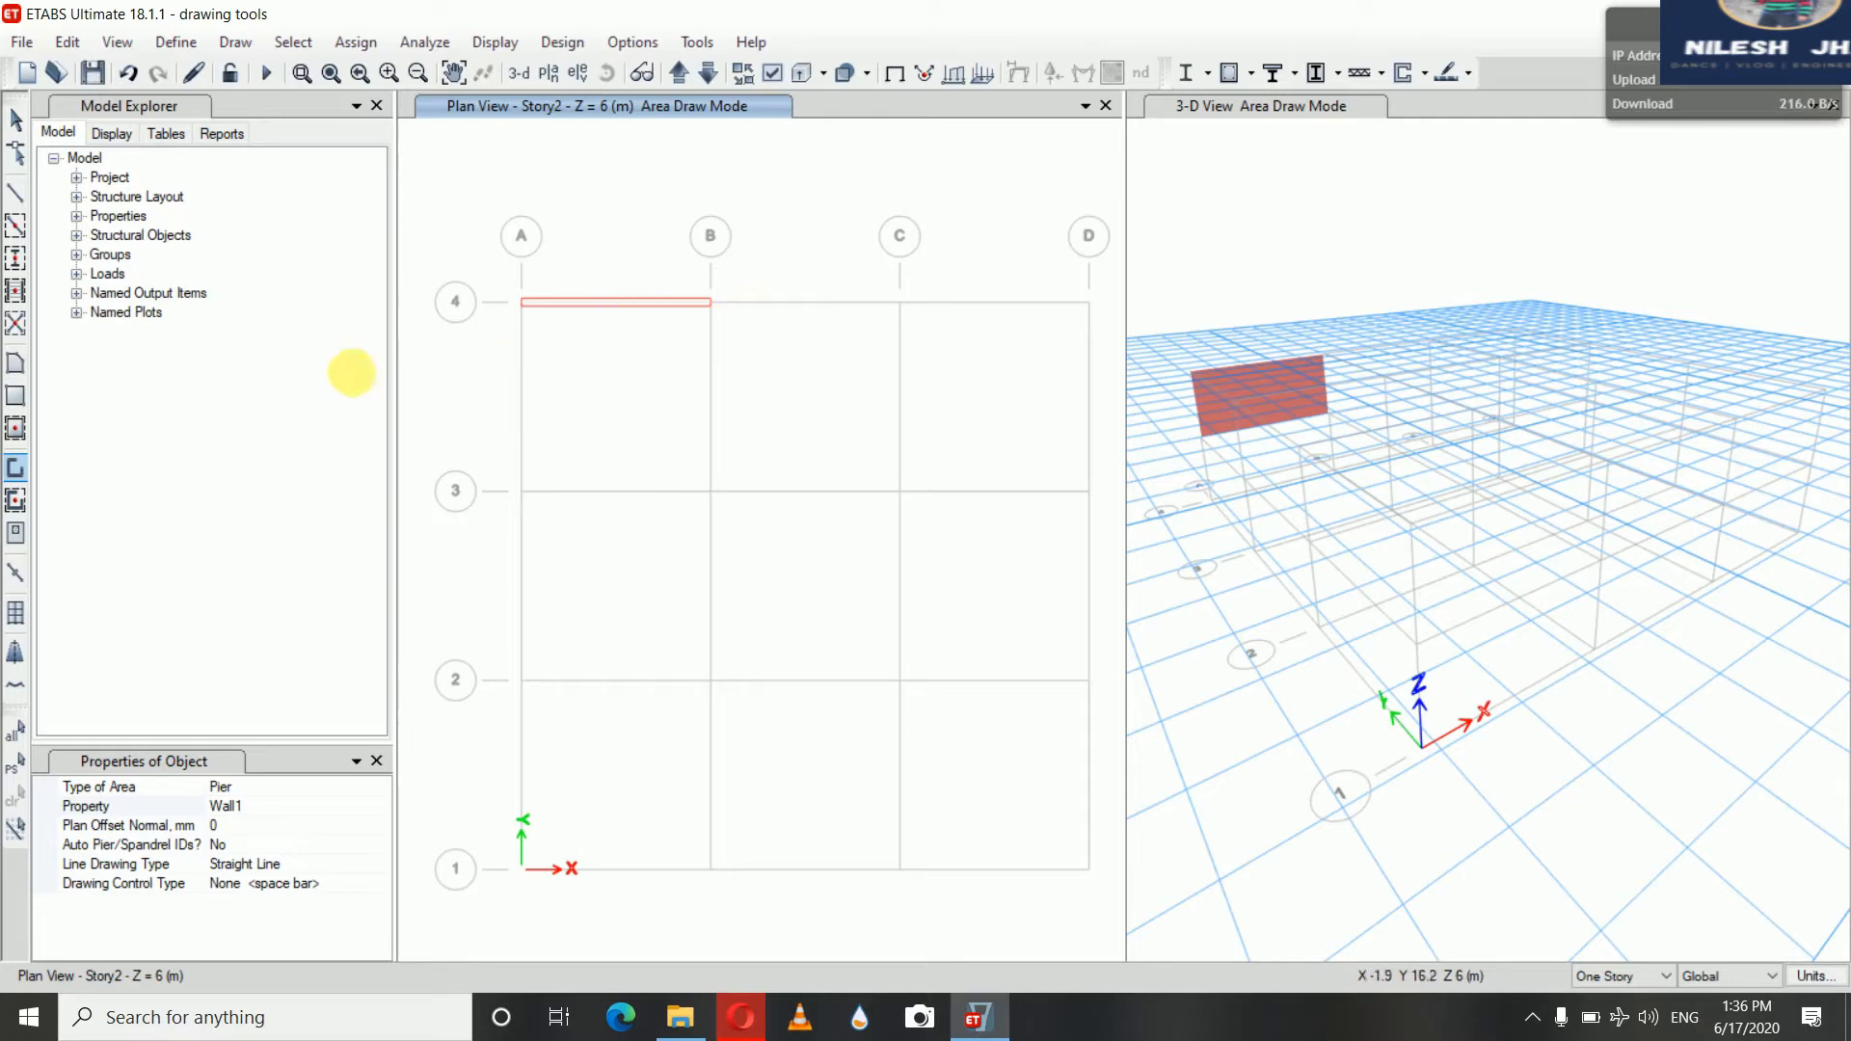
left_click(23, 478)
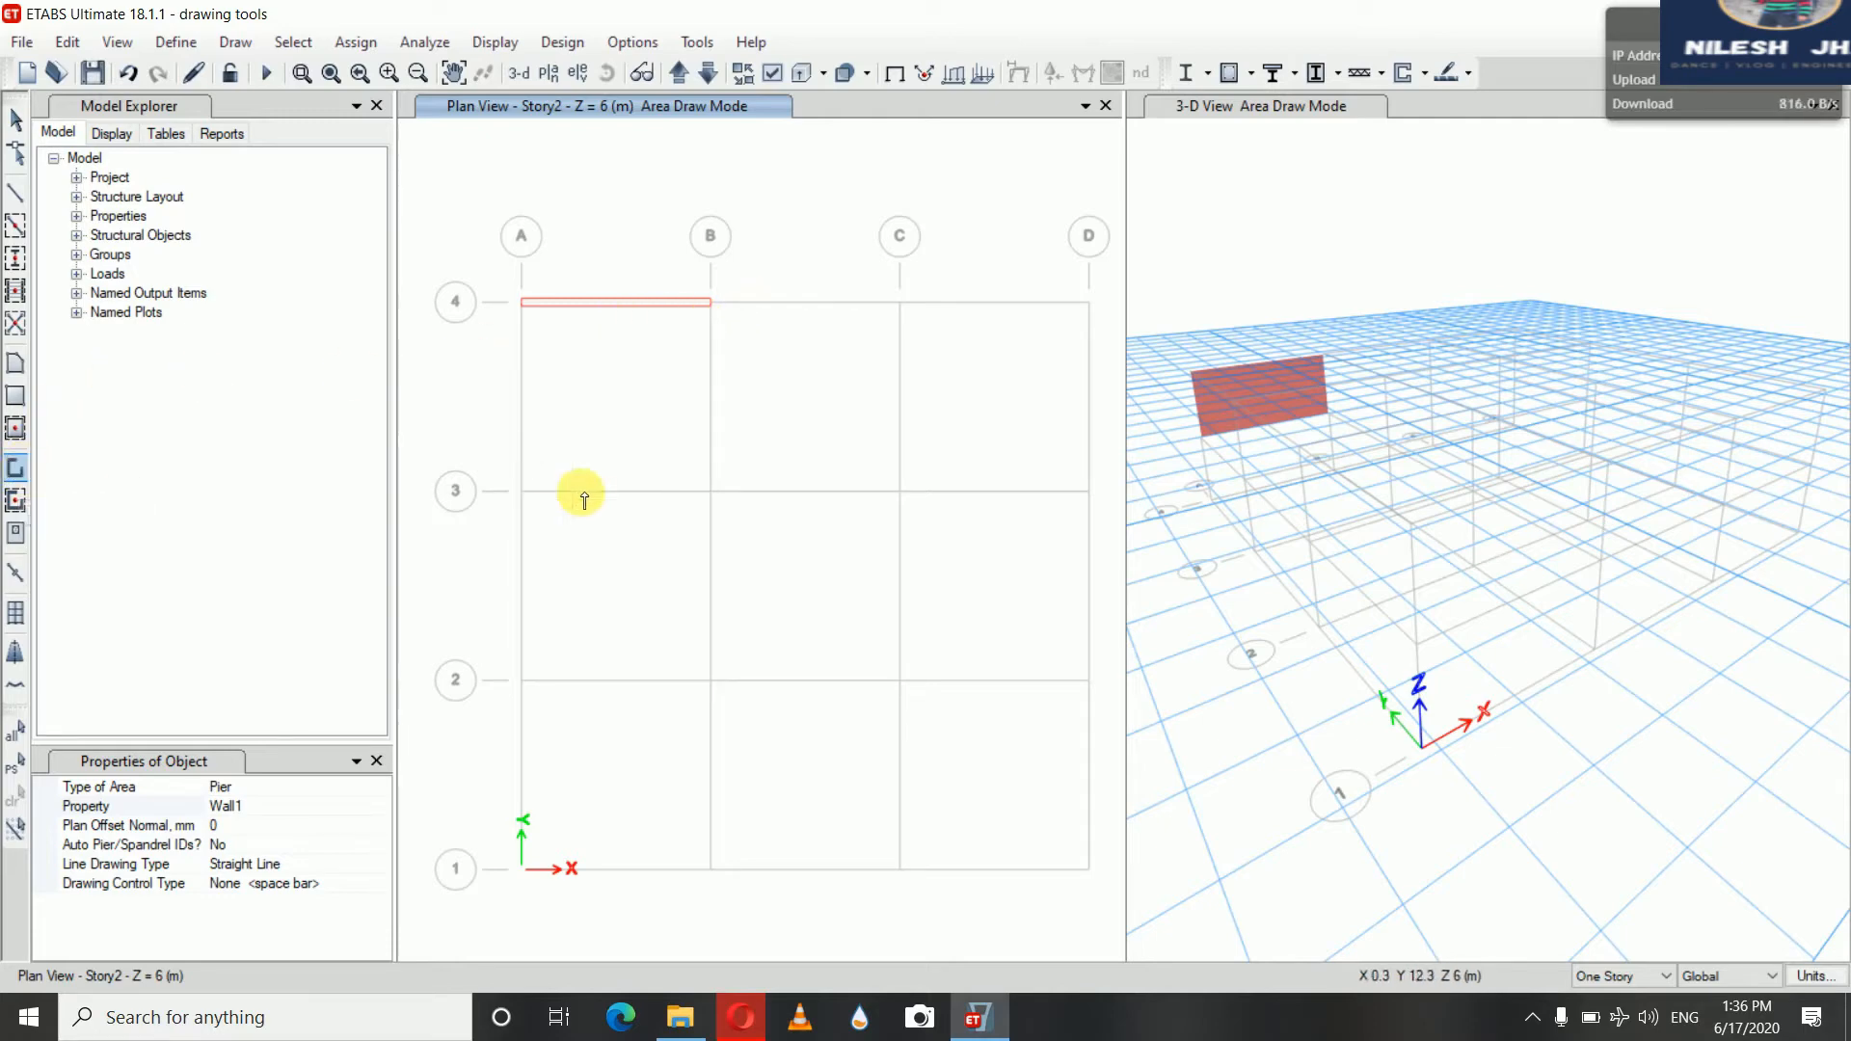
Switch drawing to All Stories and draw a wall along grid 4 from grid C to grid D, then exit the command
left_click(1645, 977)
left_click(1636, 1010)
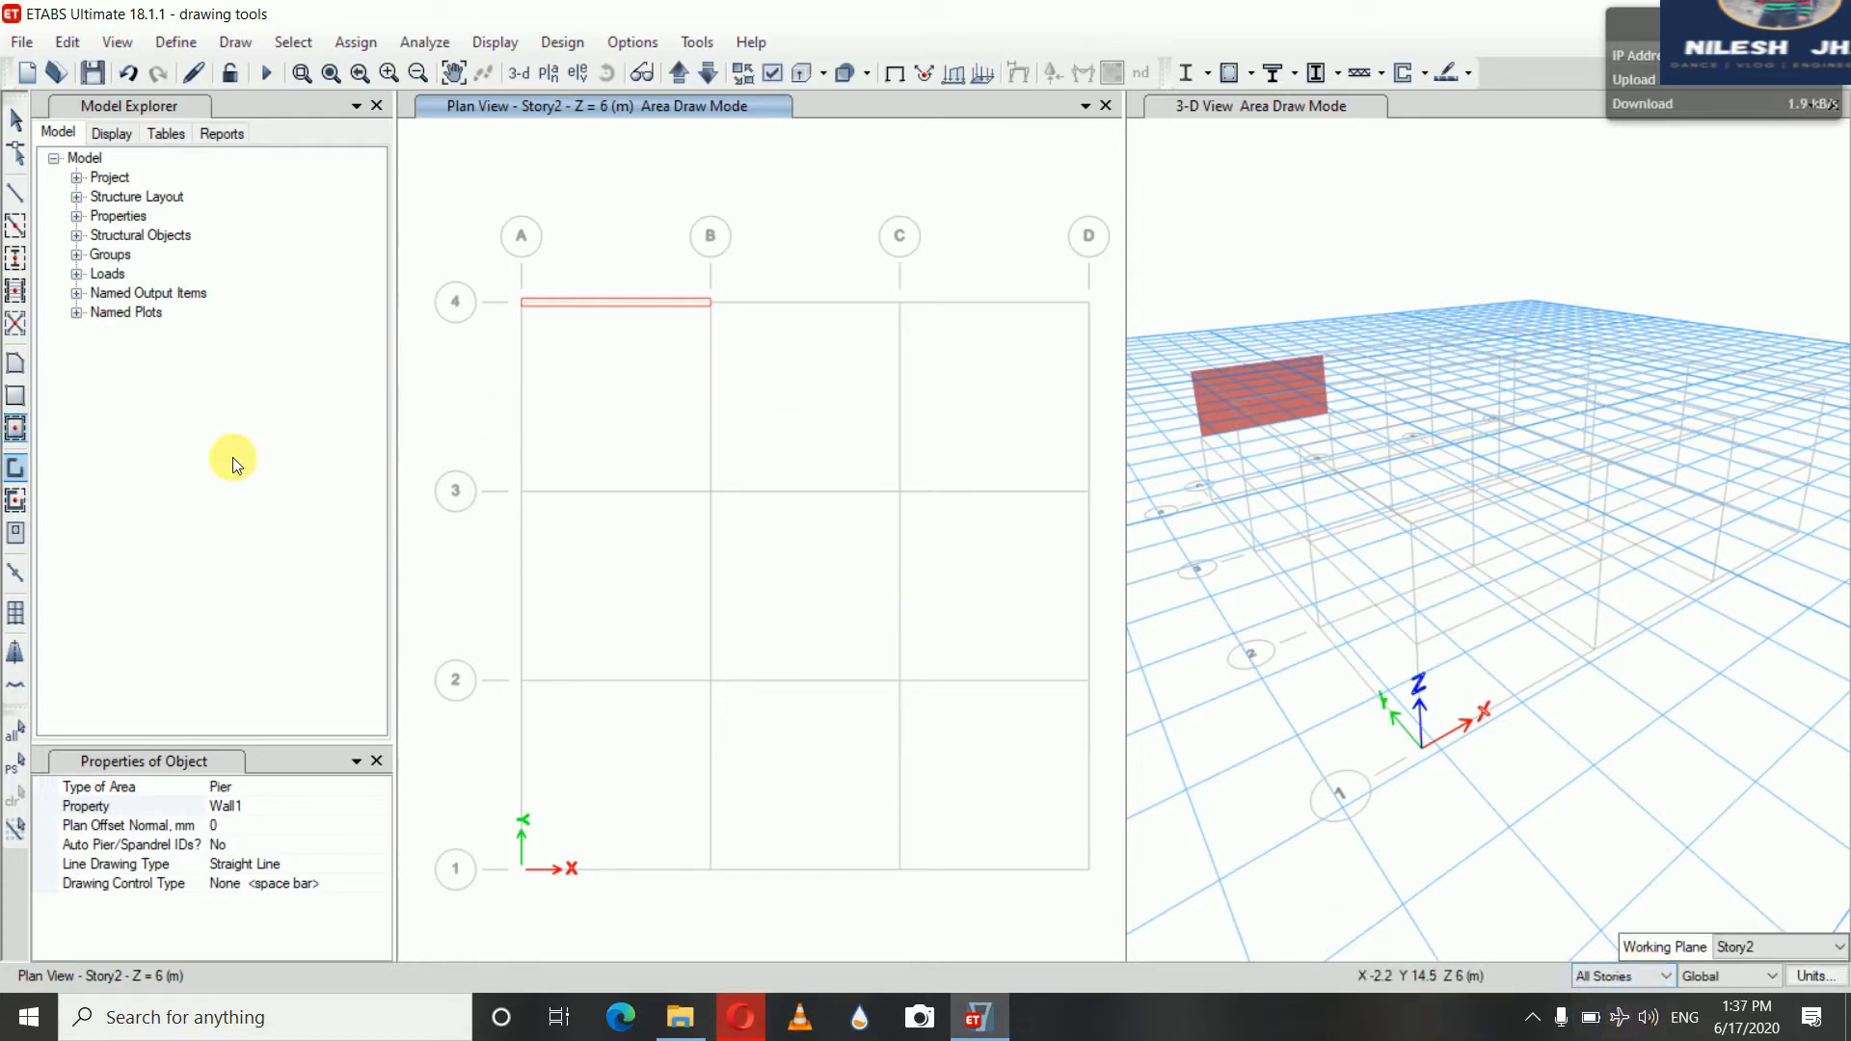
left_click(904, 303)
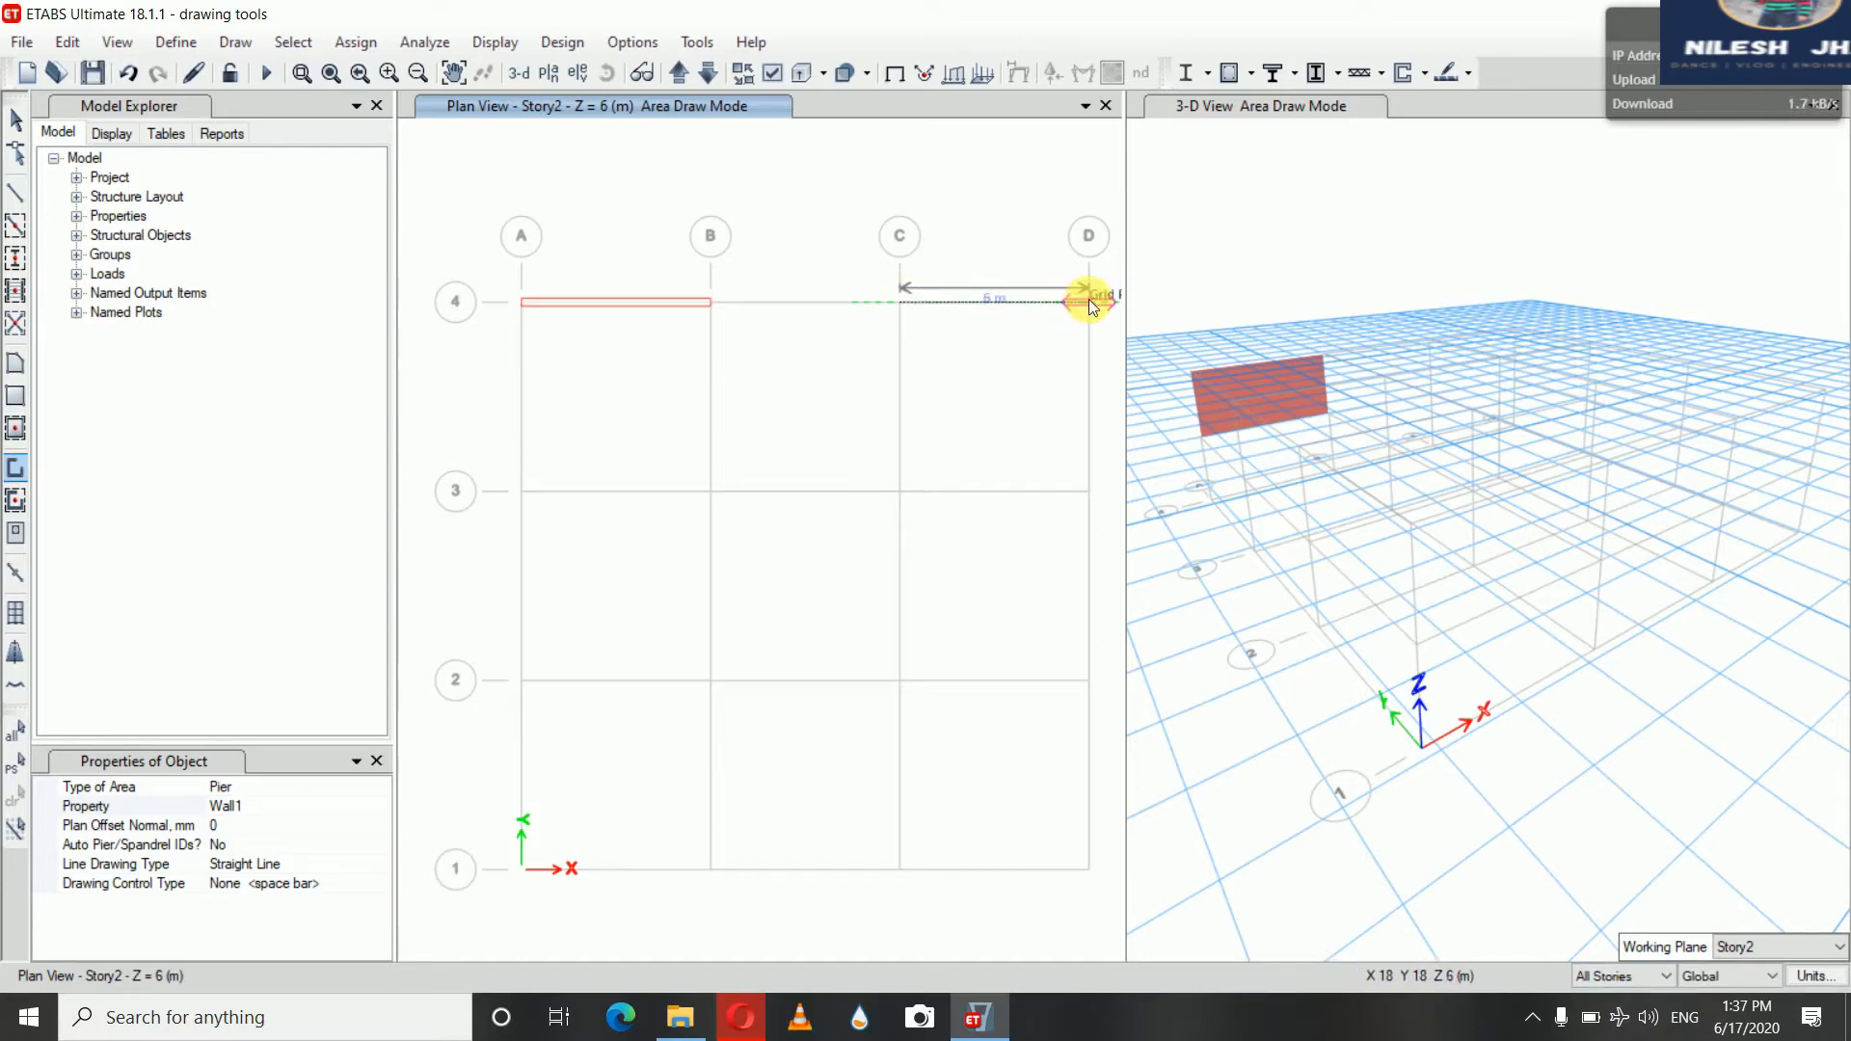
left_click(1089, 303)
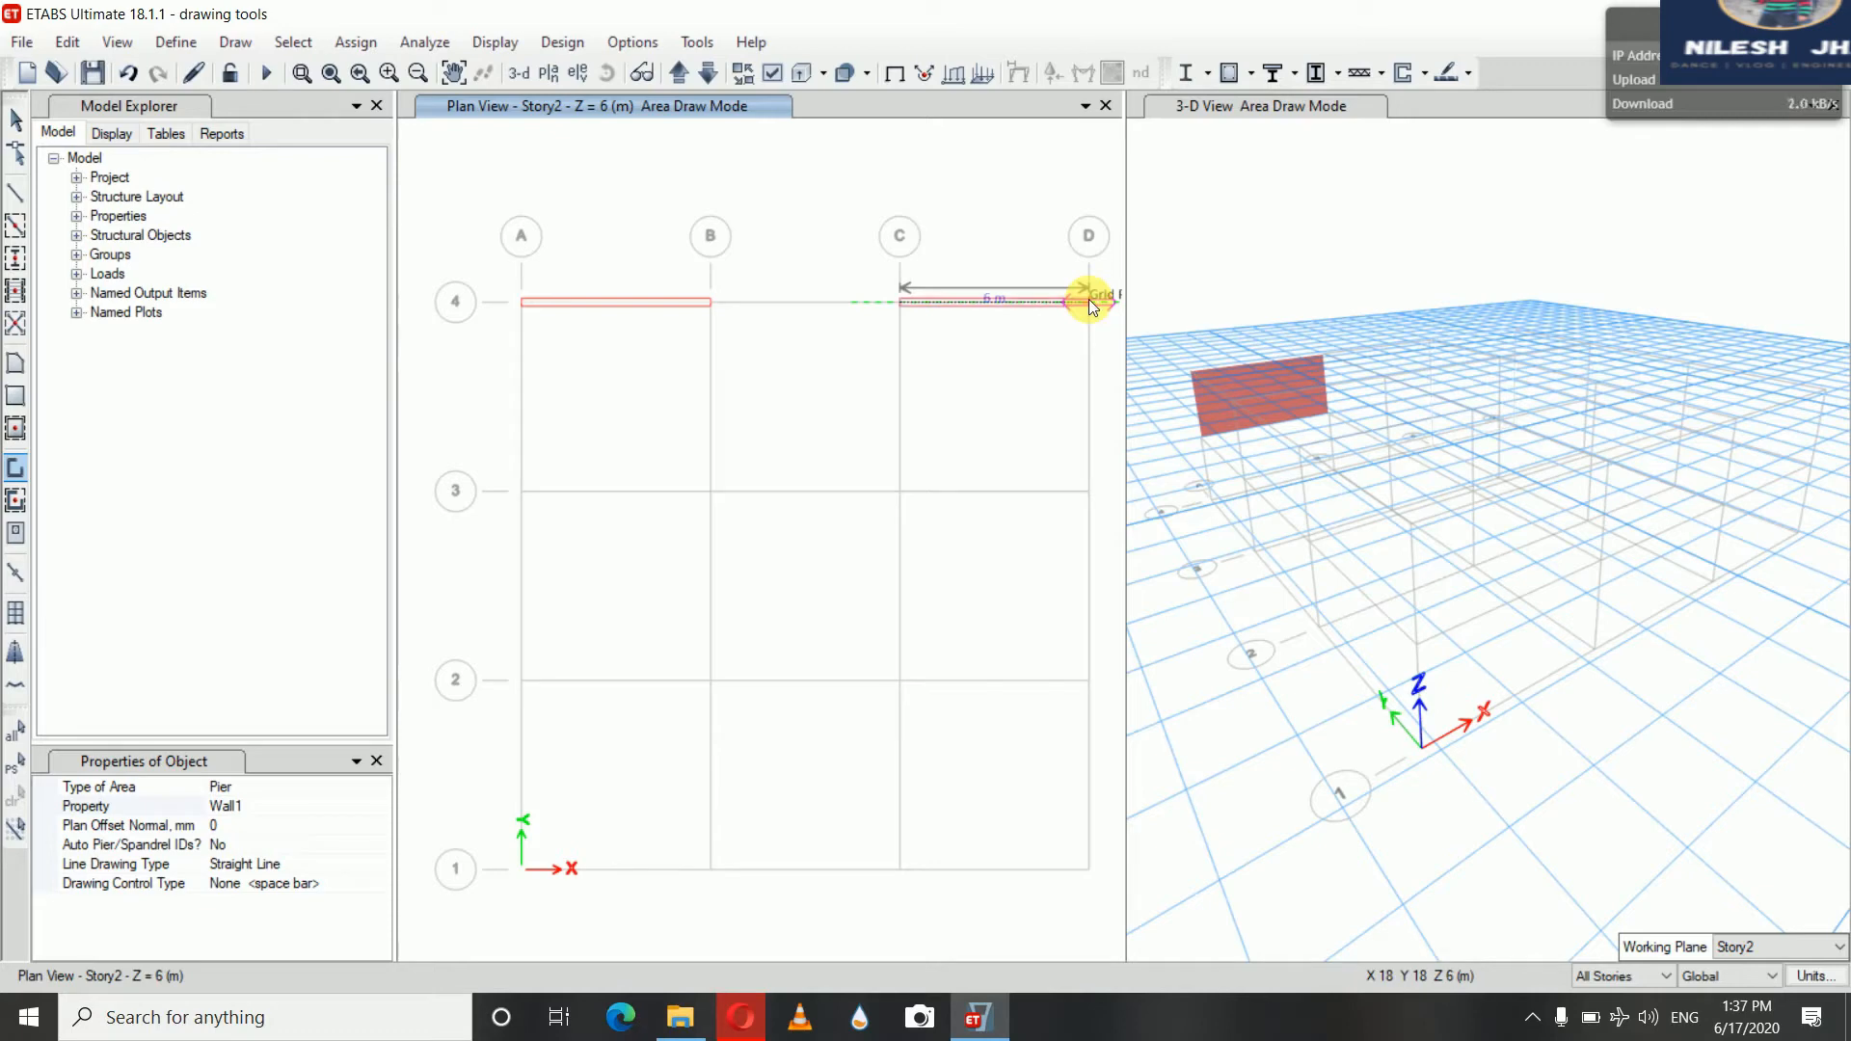
left_click(1089, 301)
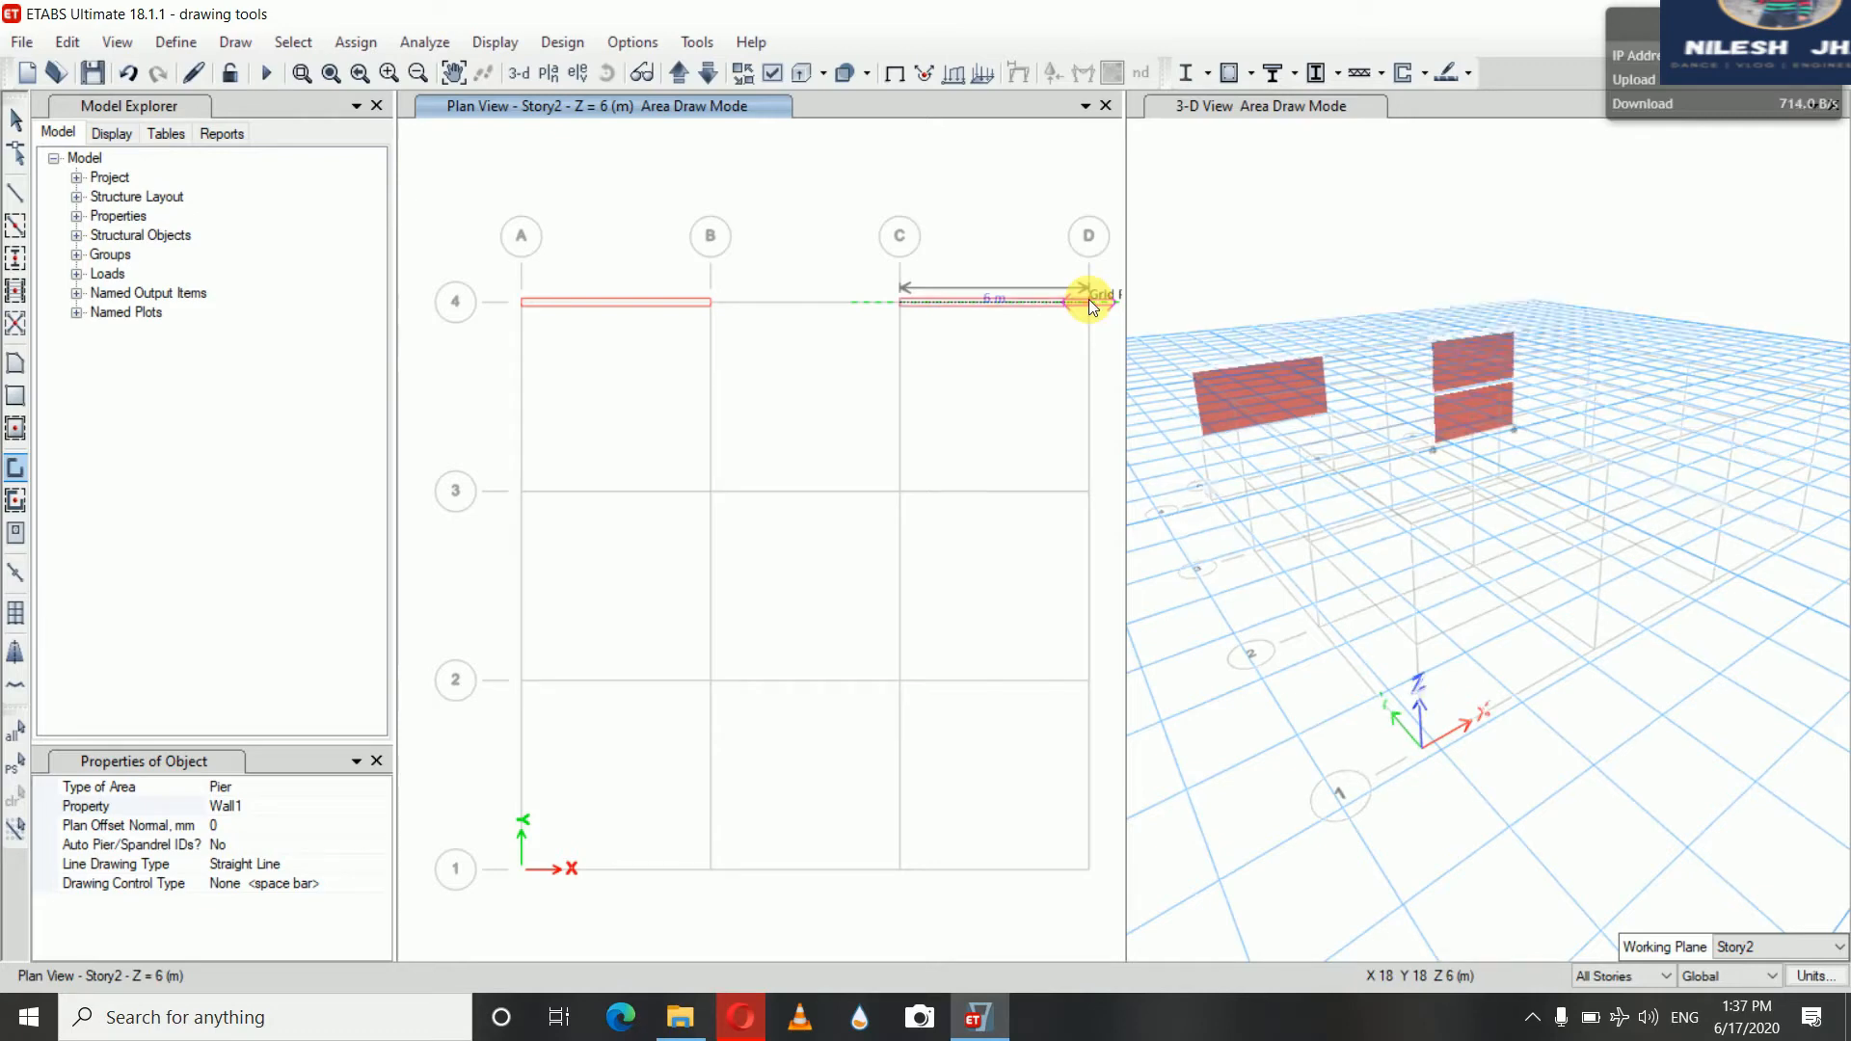
left_click(1143, 468)
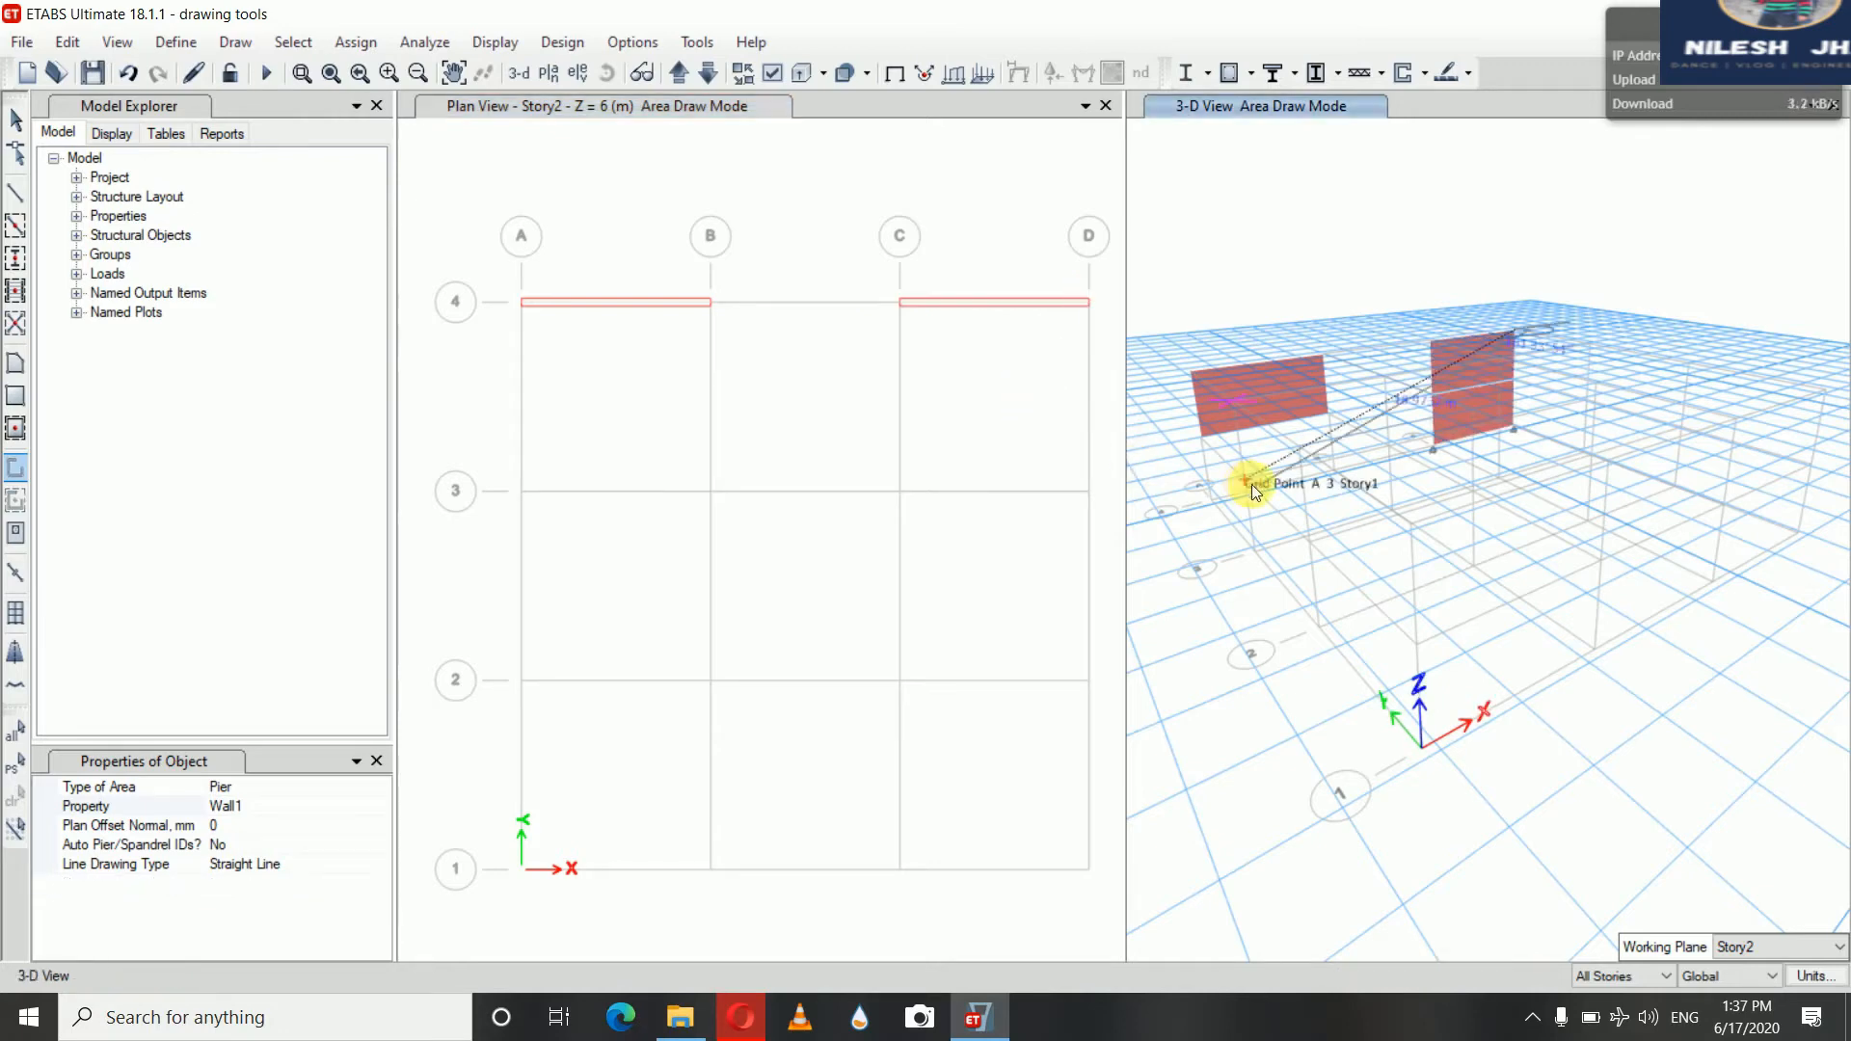
left_click(15, 121)
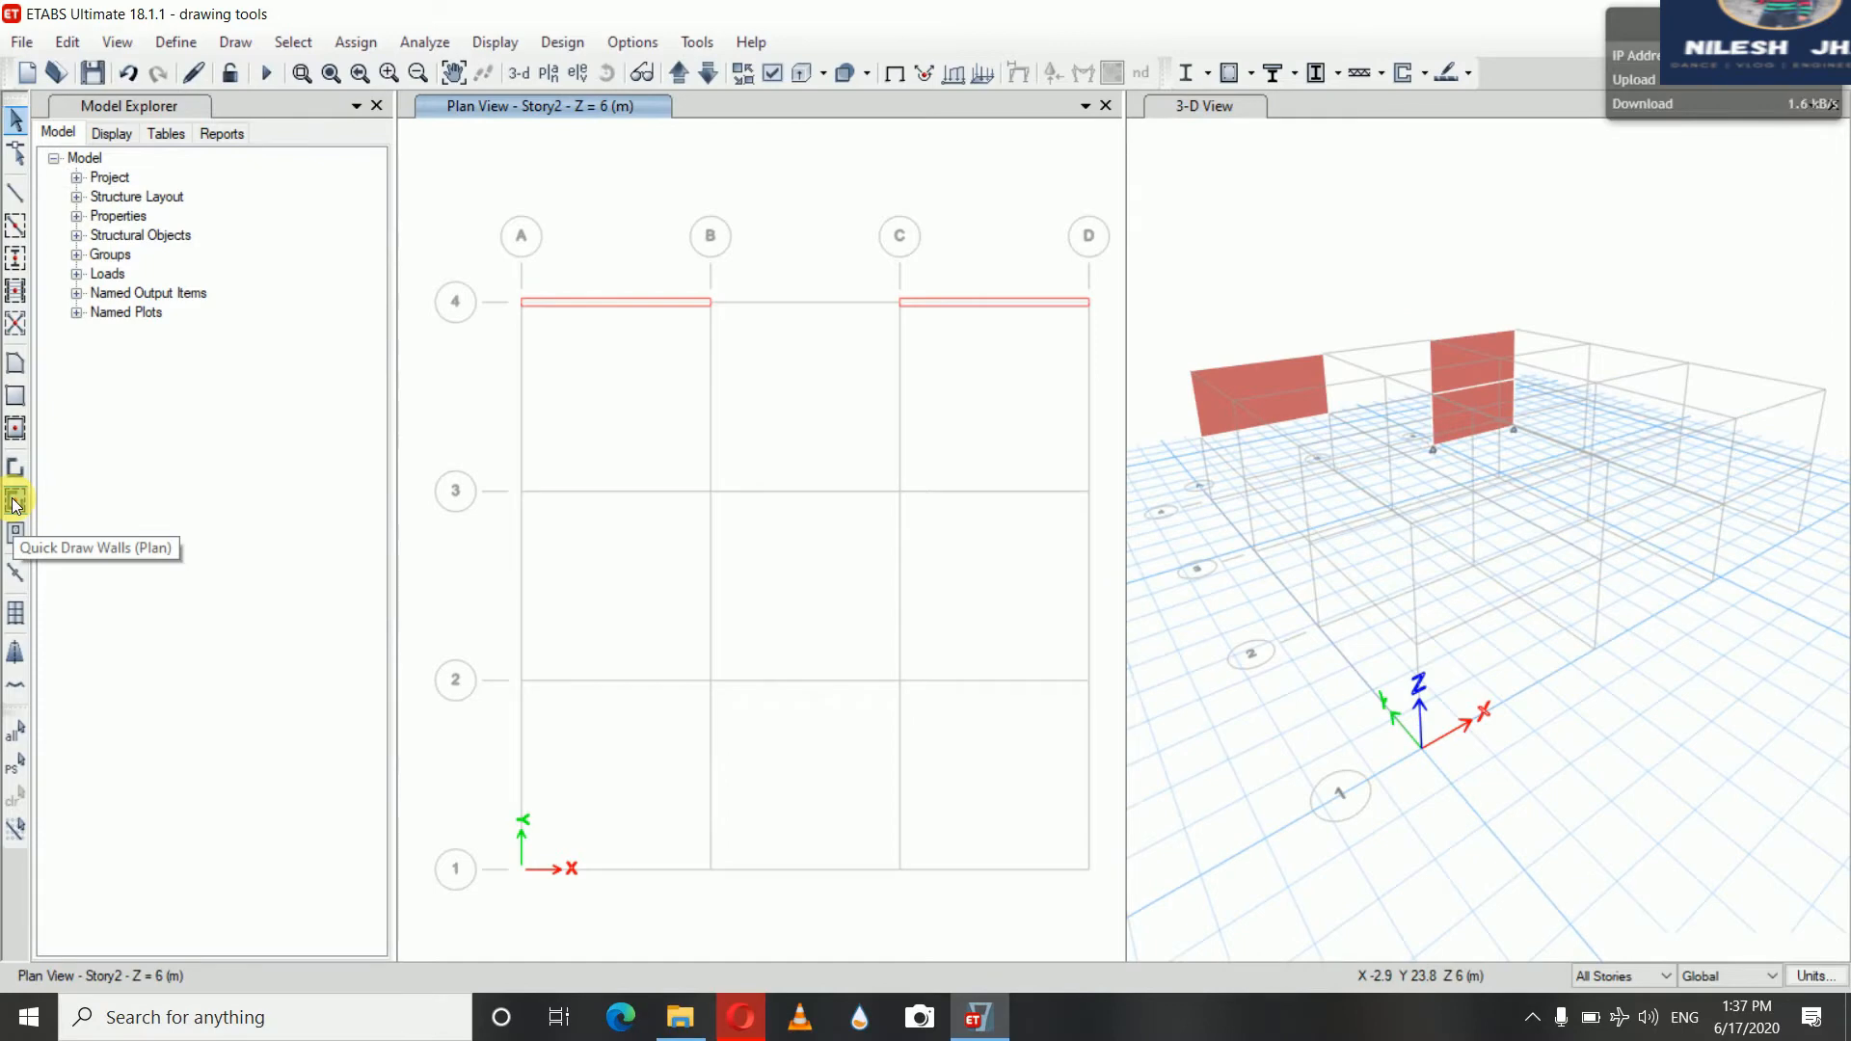
Quick-draw walls along grid 3 in bays A–B and B–C, and window-draw walls around grids 1 and 2
left_click(15, 499)
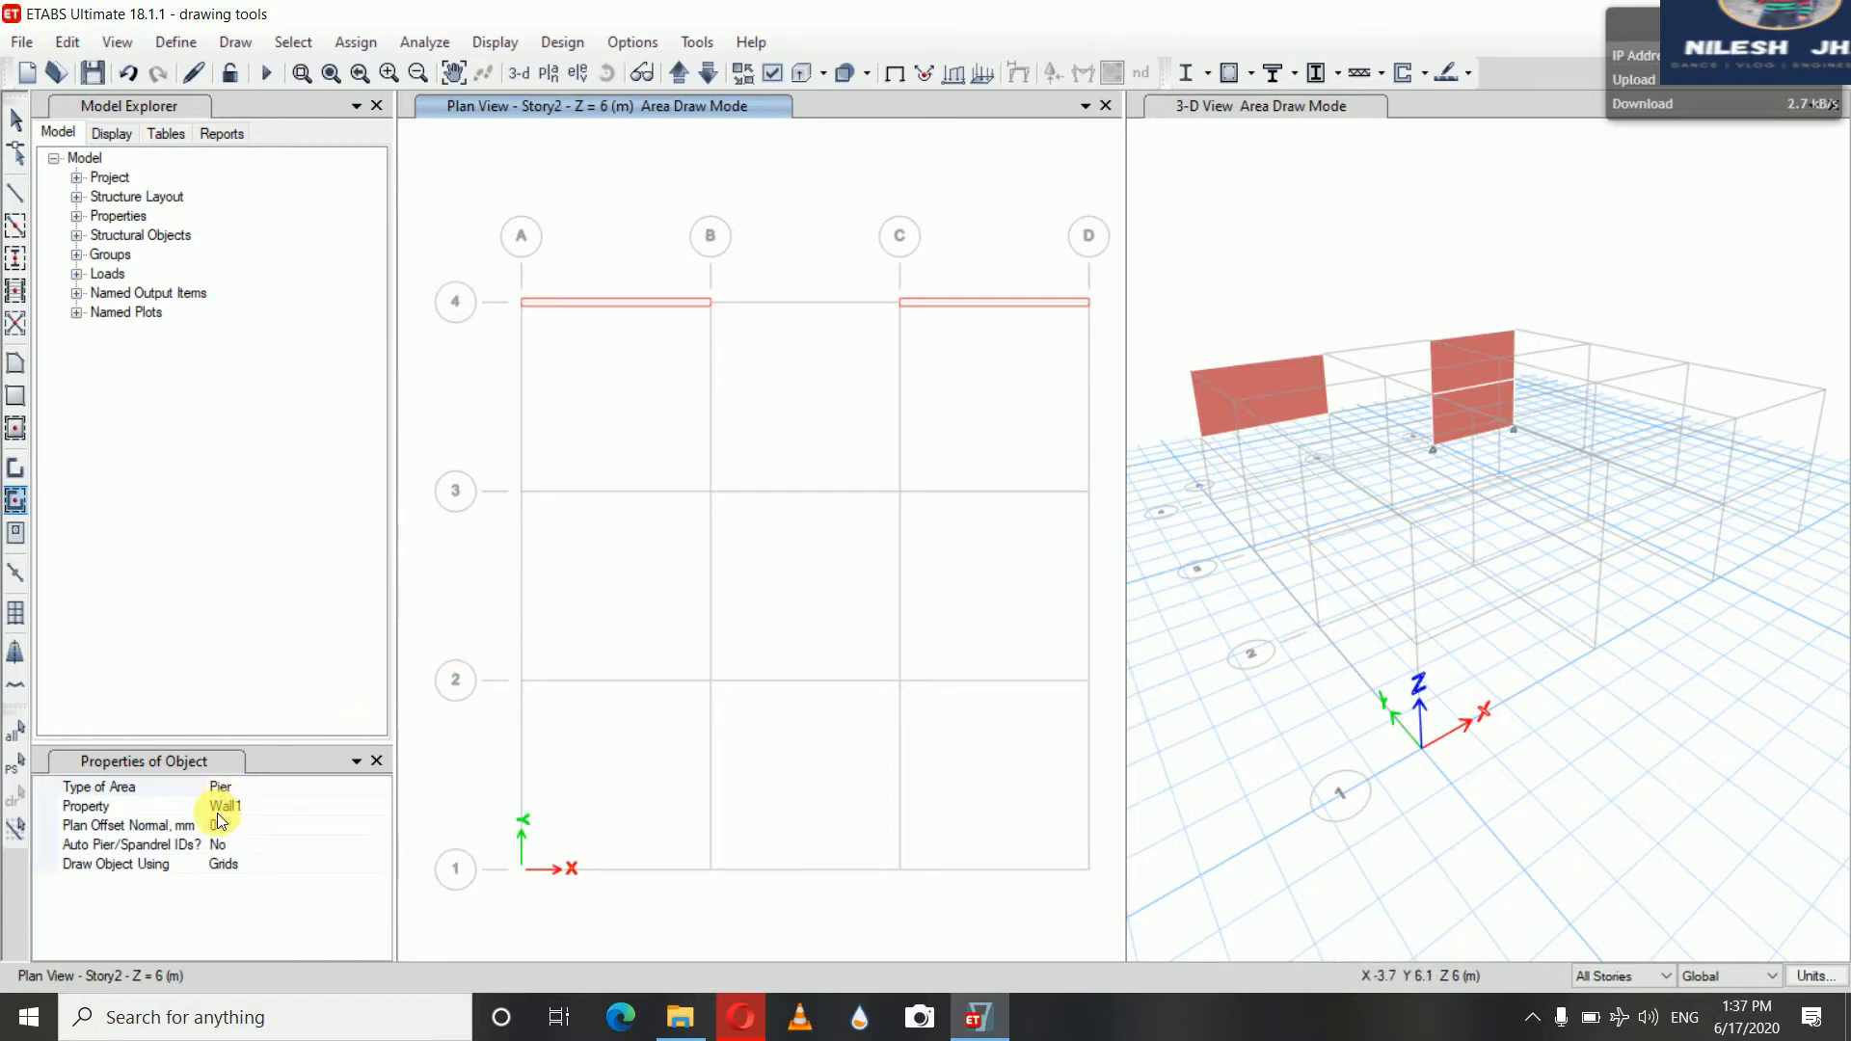
left_click(629, 493)
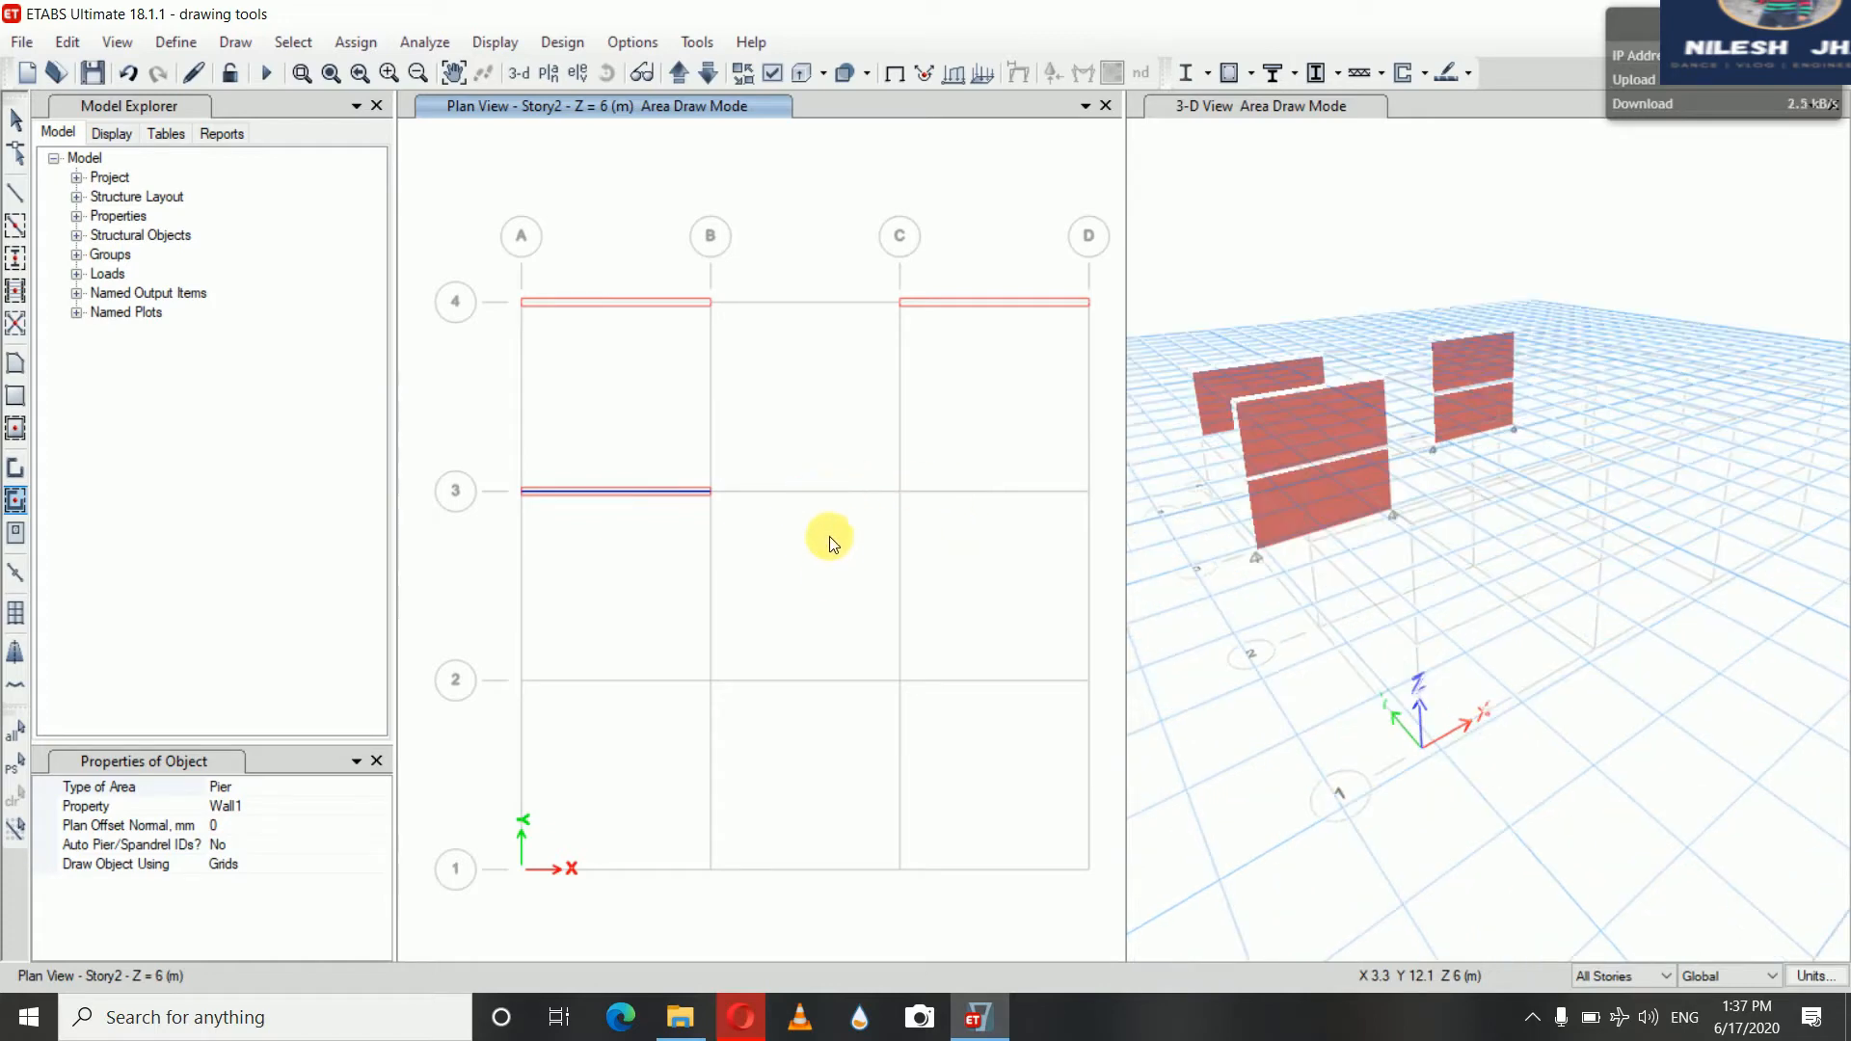
left_click(814, 493)
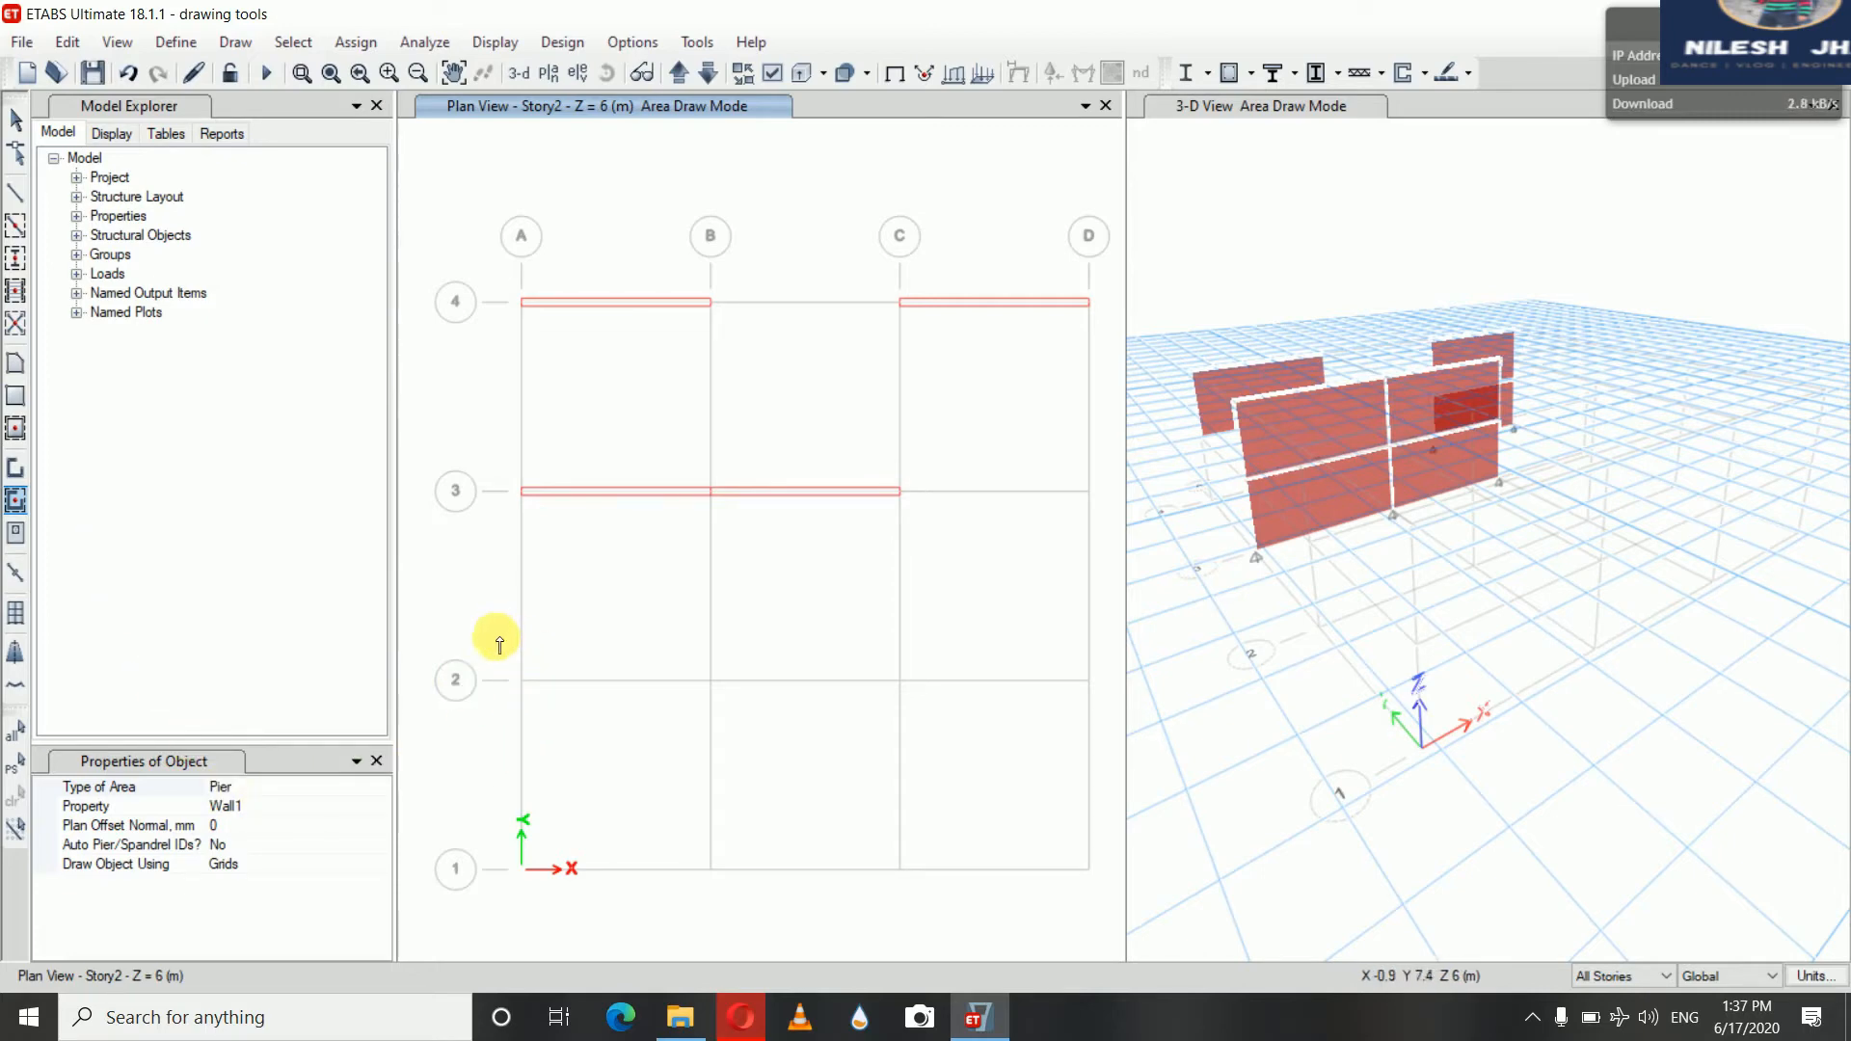
left_click_drag(496, 657, 1118, 878)
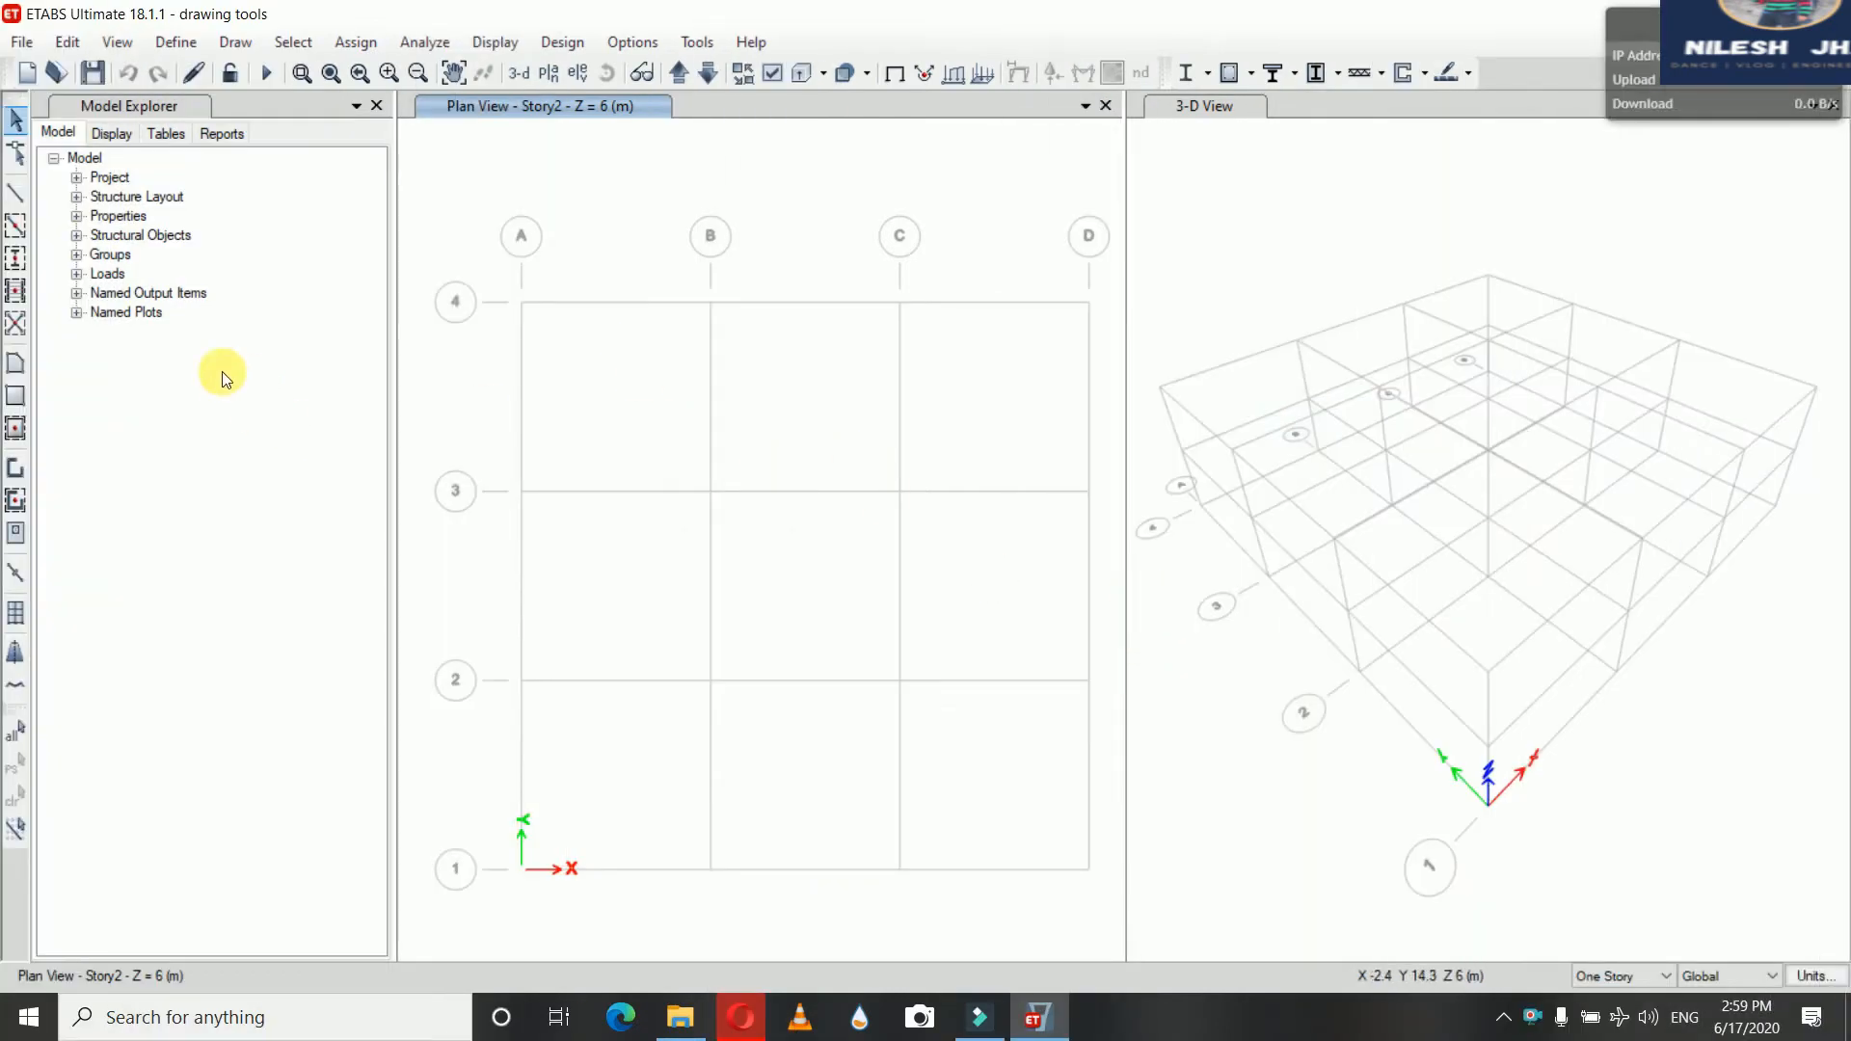
Draw a free wall about 4.2 m long inside the bay between grids B–C and 3–4
left_click(17, 469)
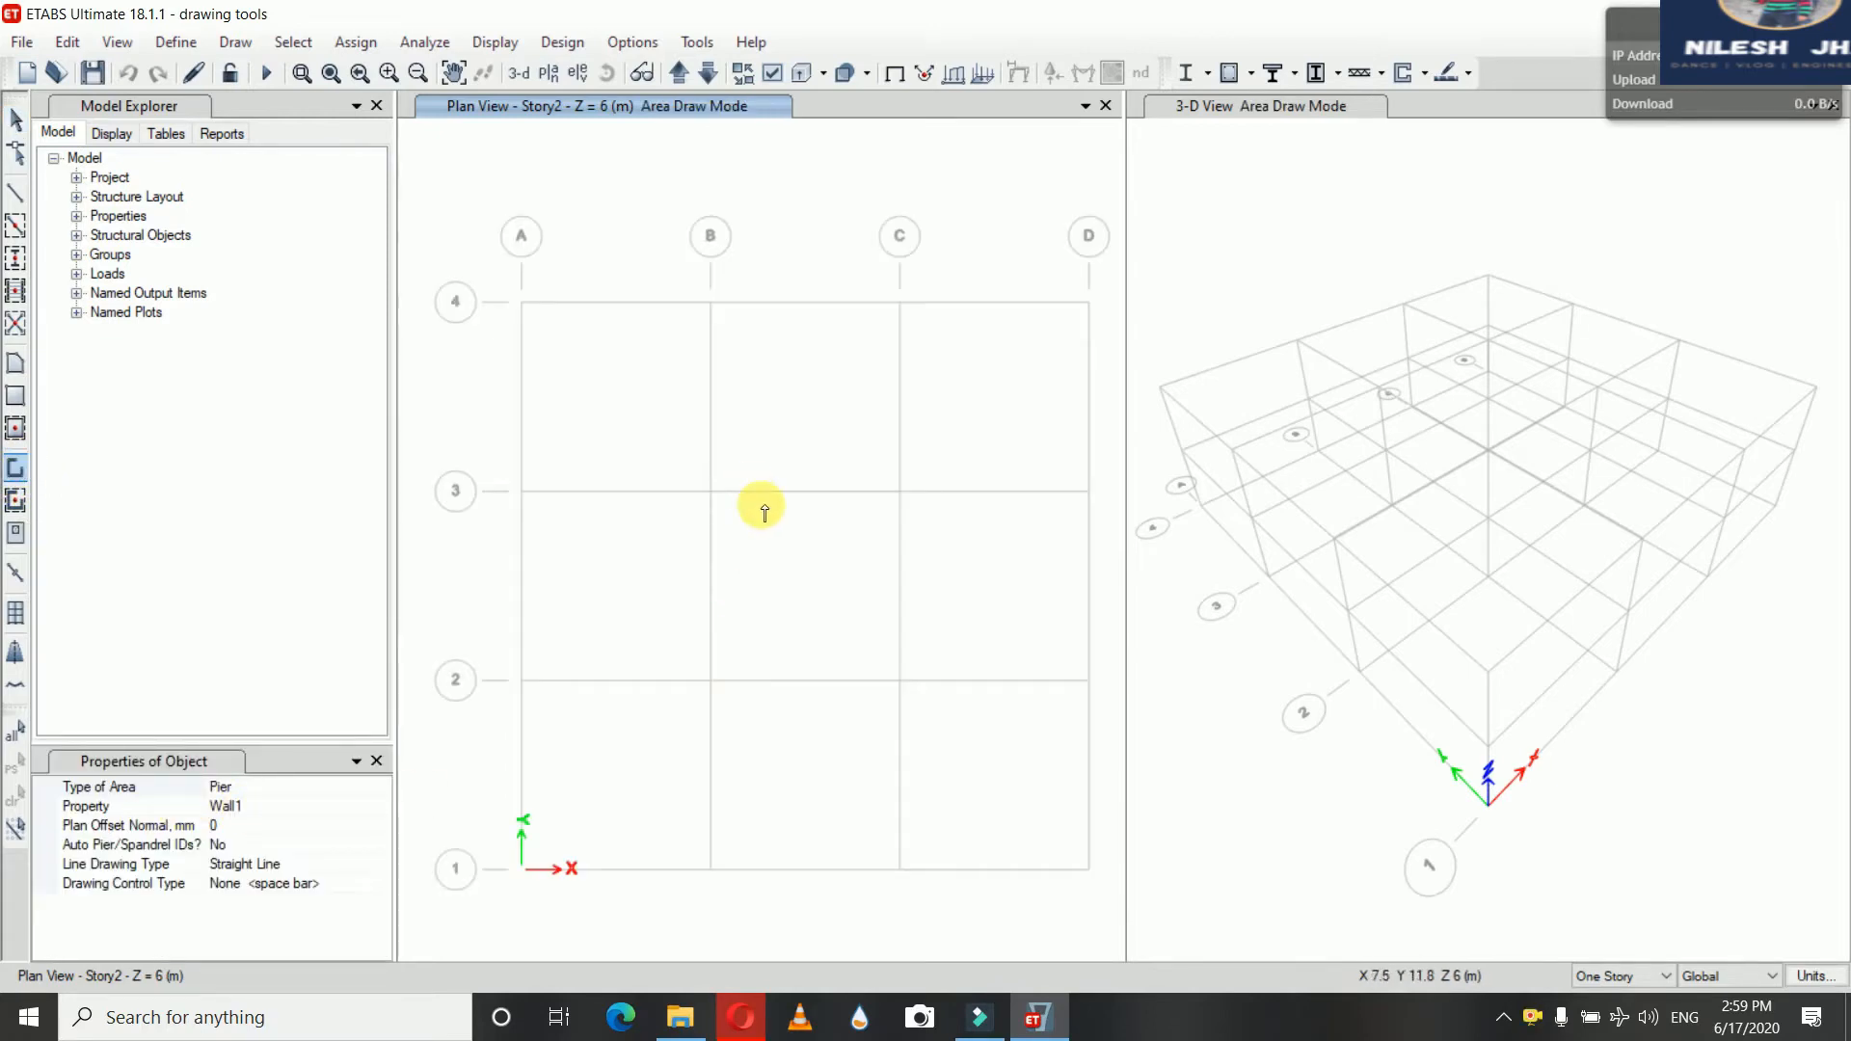
left_click(733, 398)
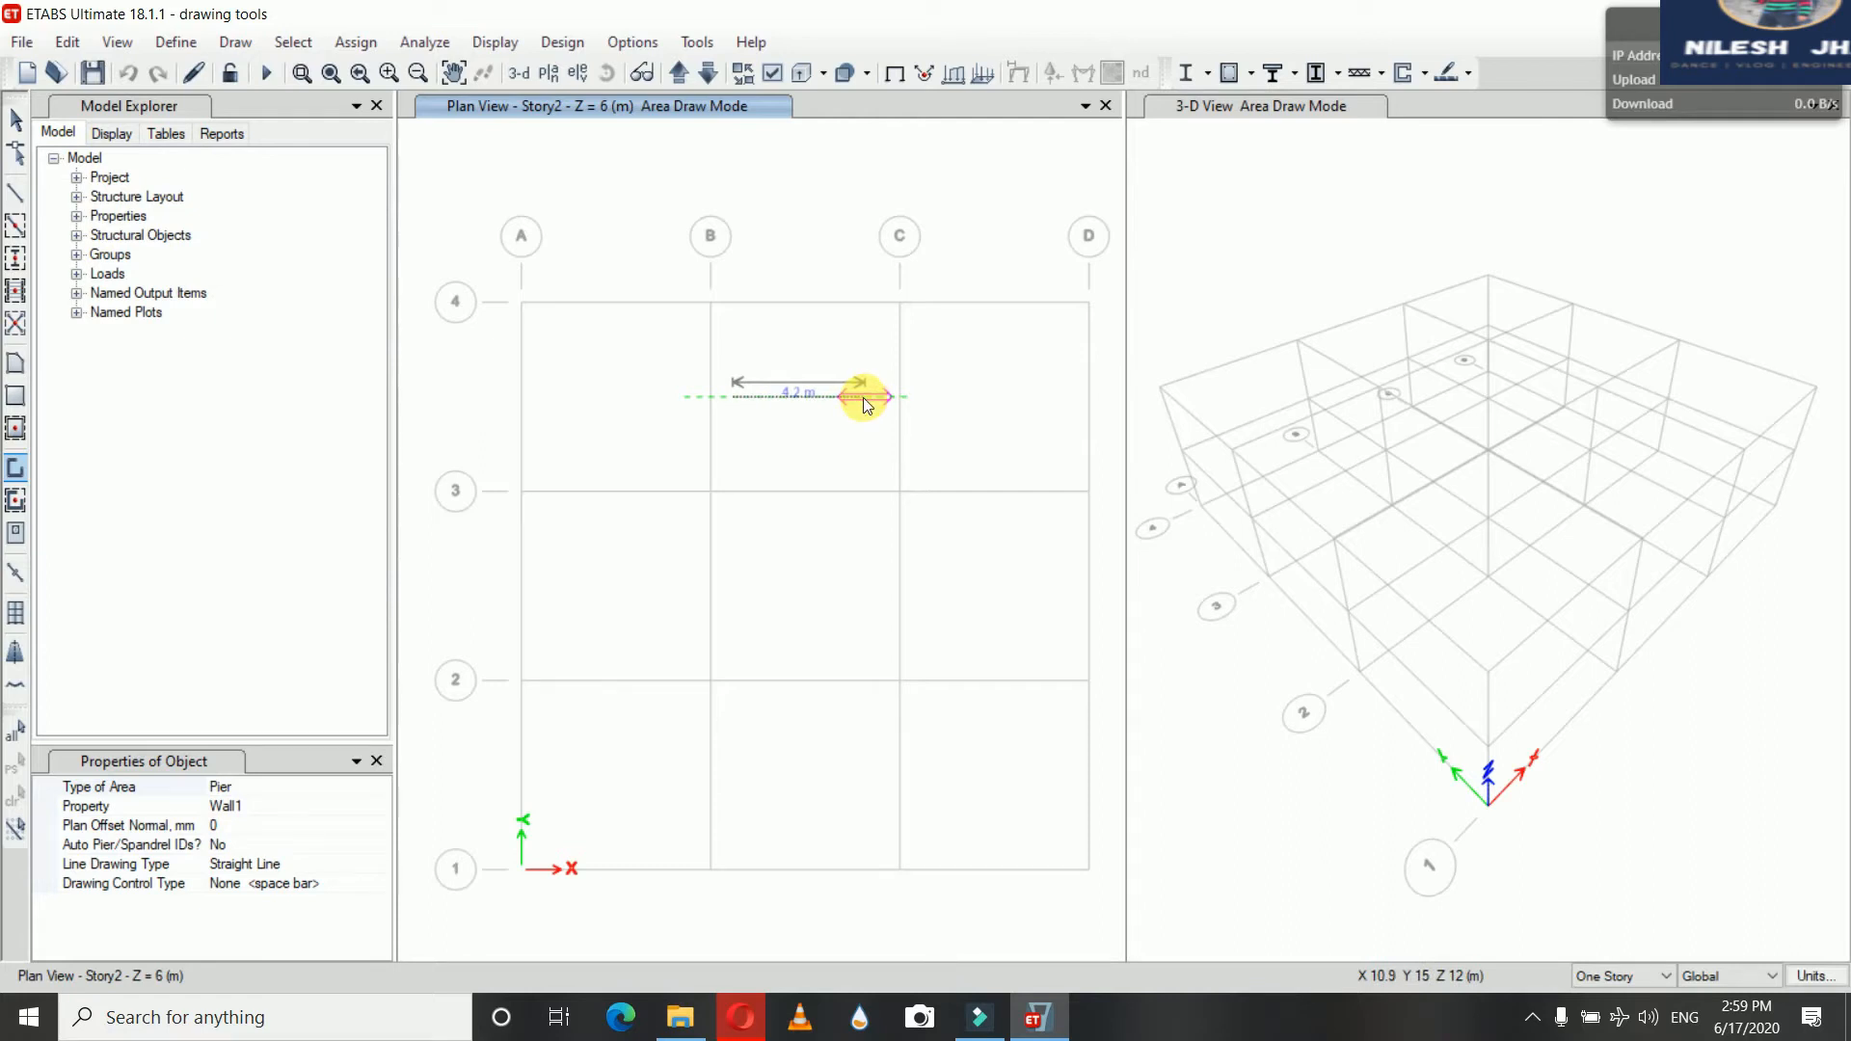
left_click(864, 397)
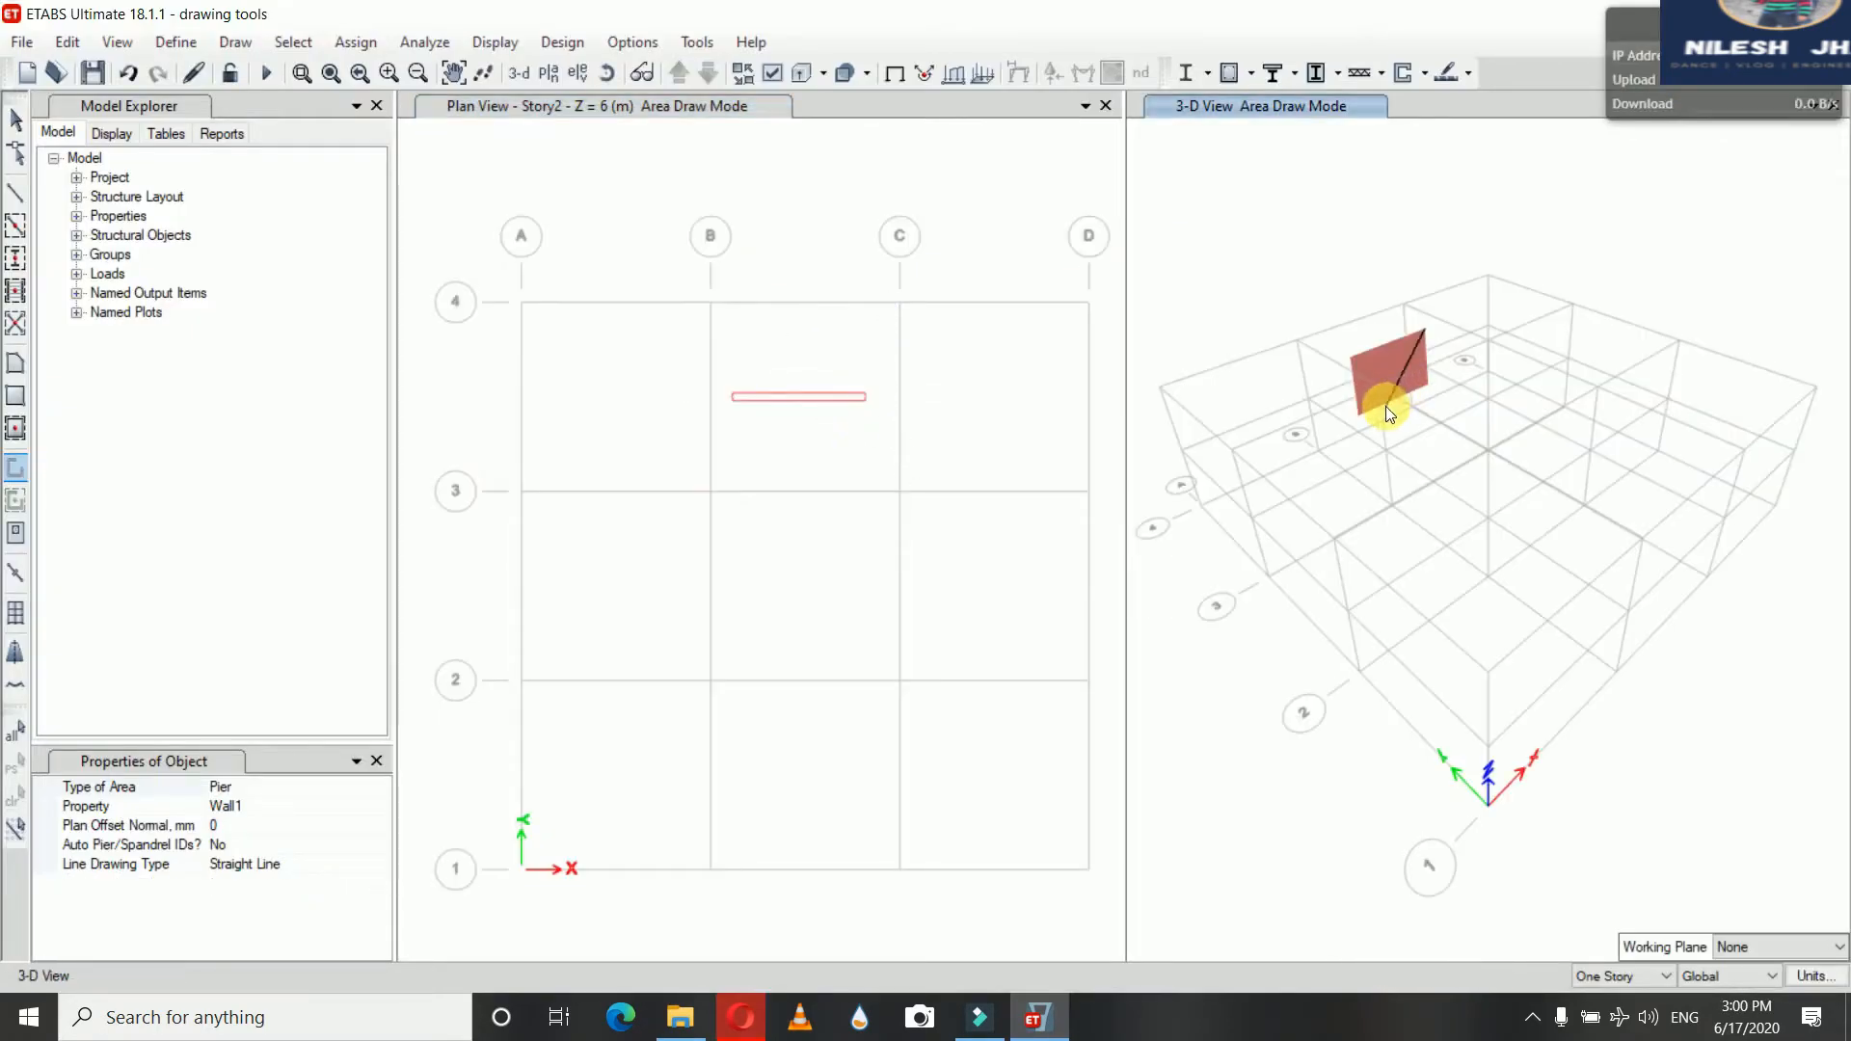
Draw an inclined wall inside the bay between grids B–C and 2–3, then exit the command
right_click(869, 405)
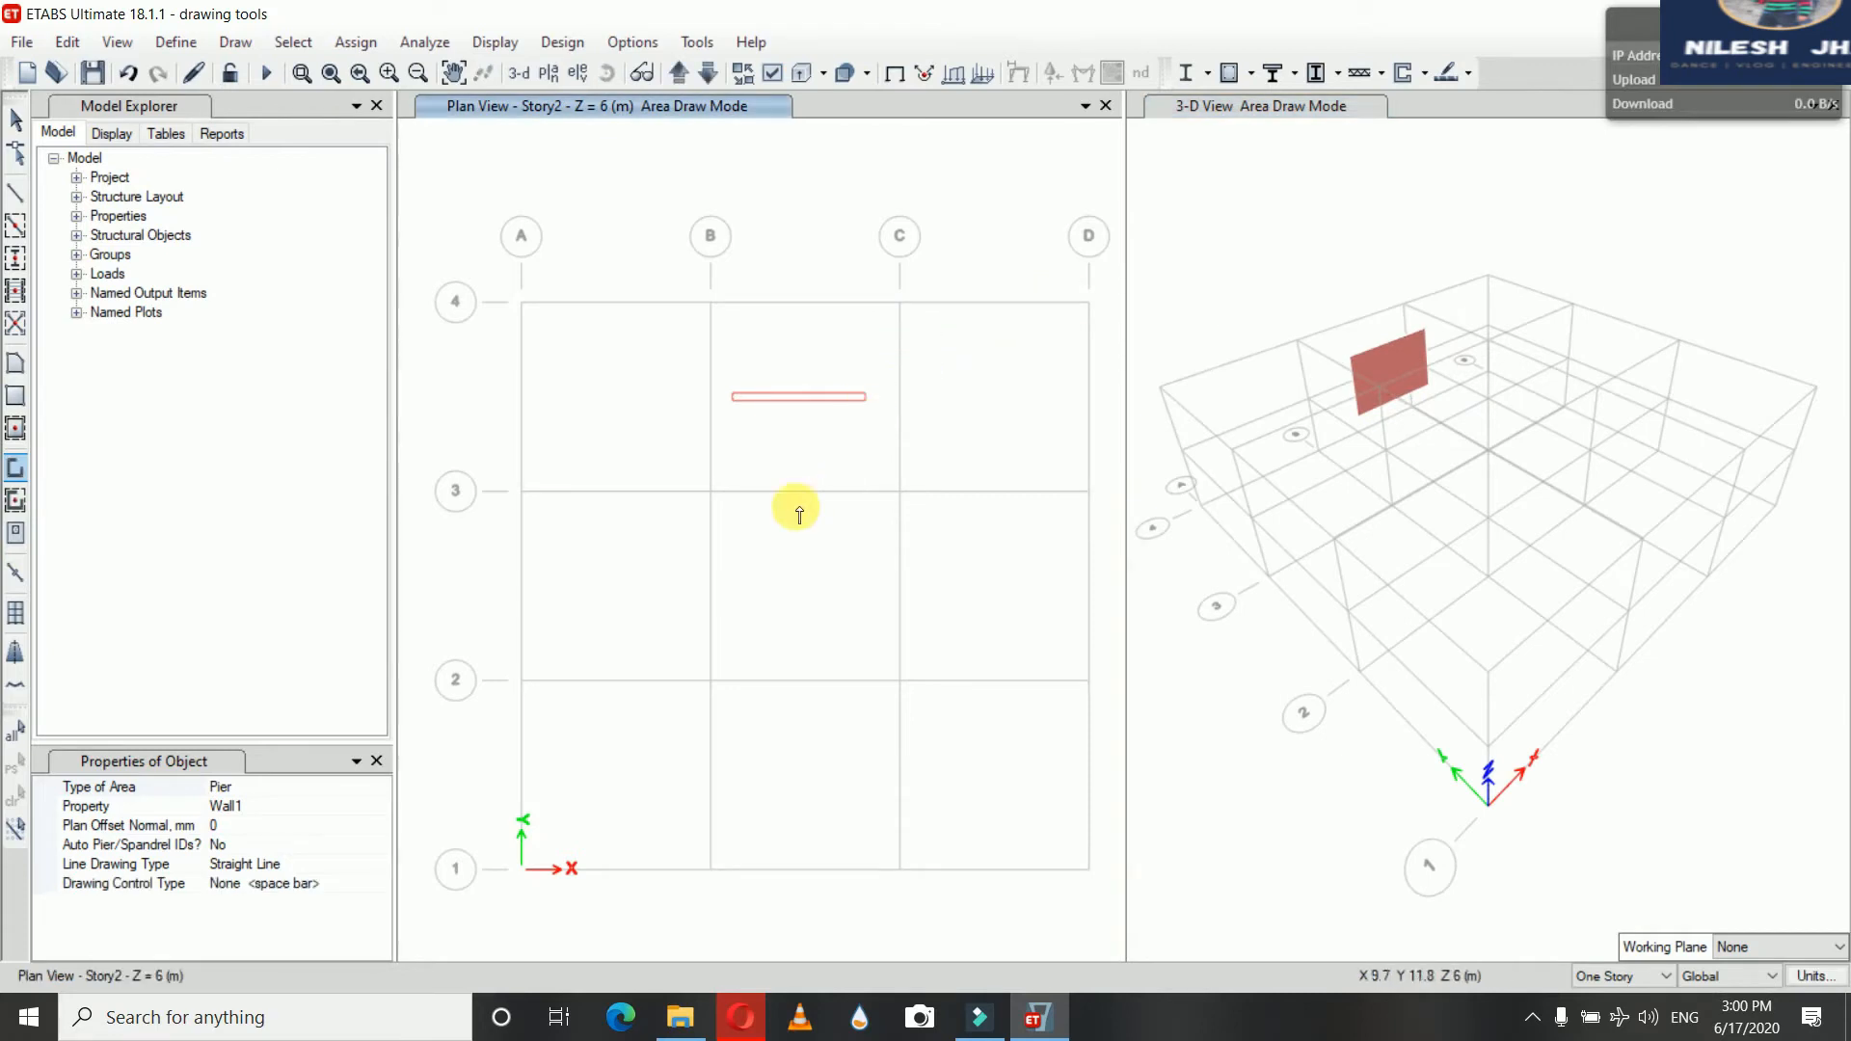
left_click(728, 558)
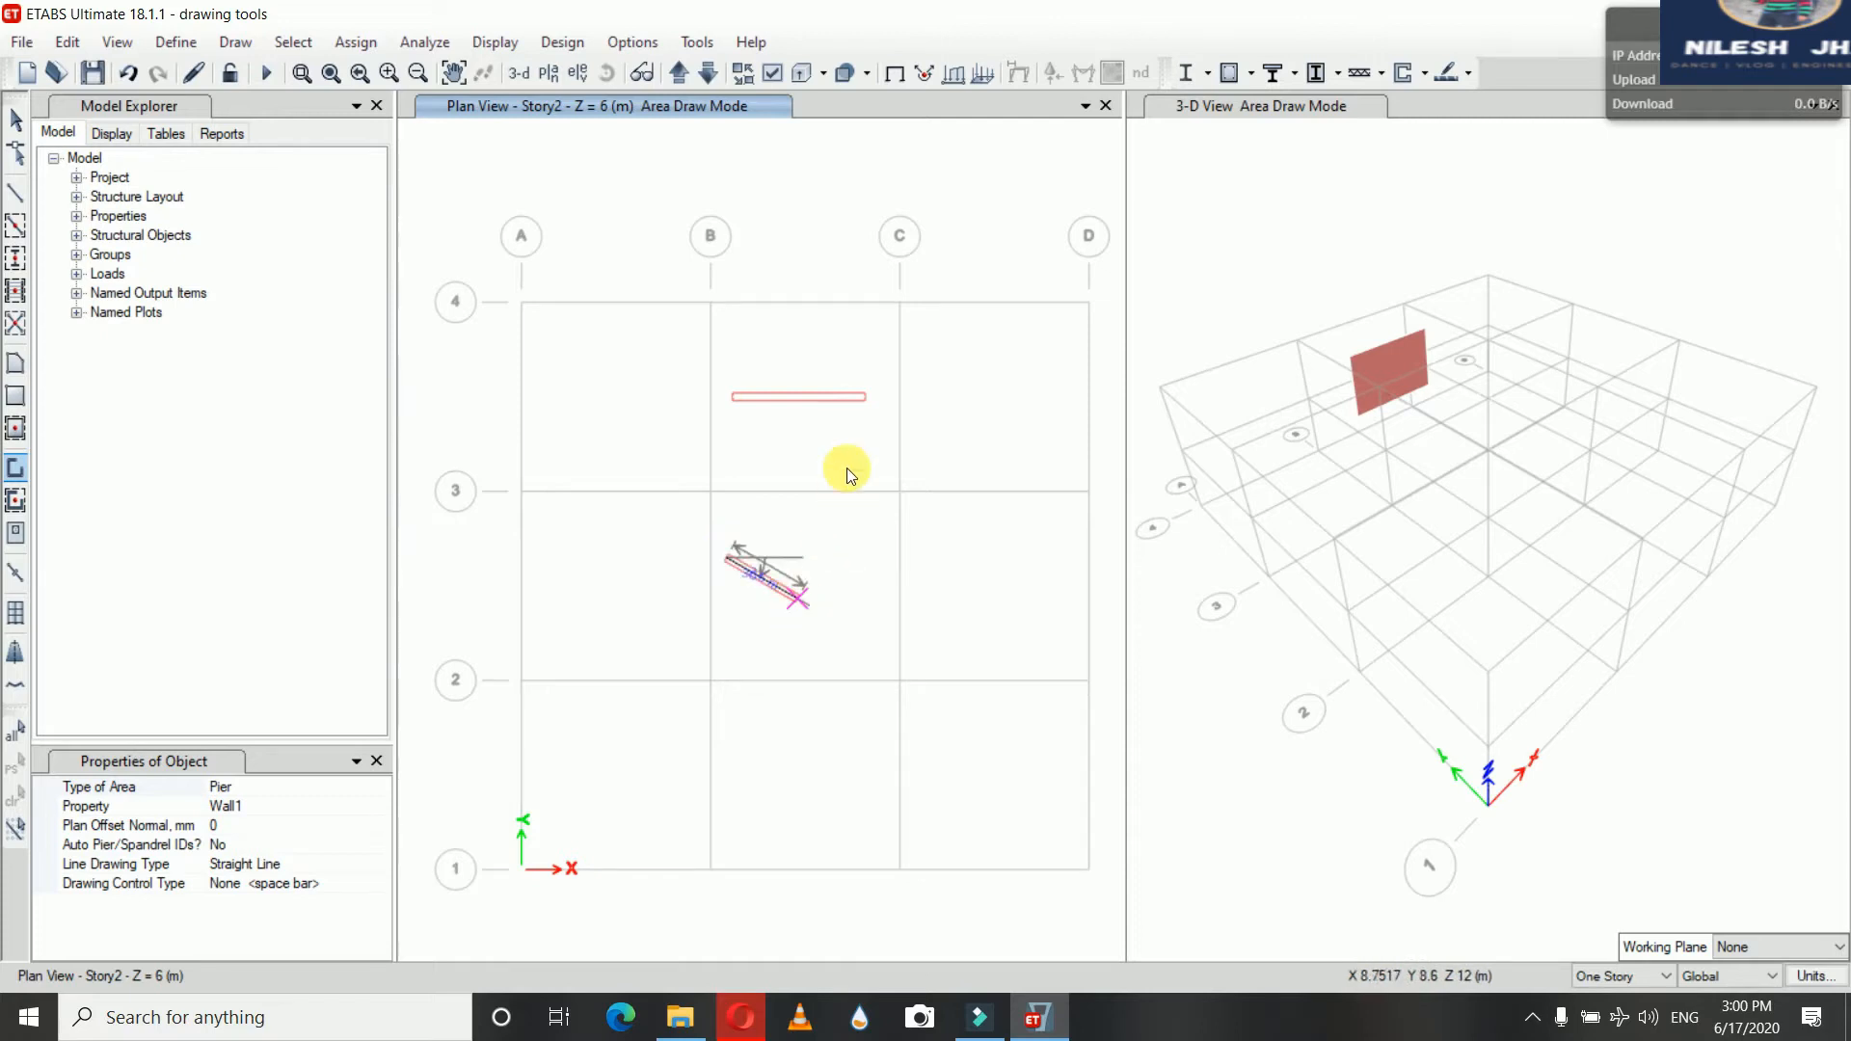
left_click(799, 599)
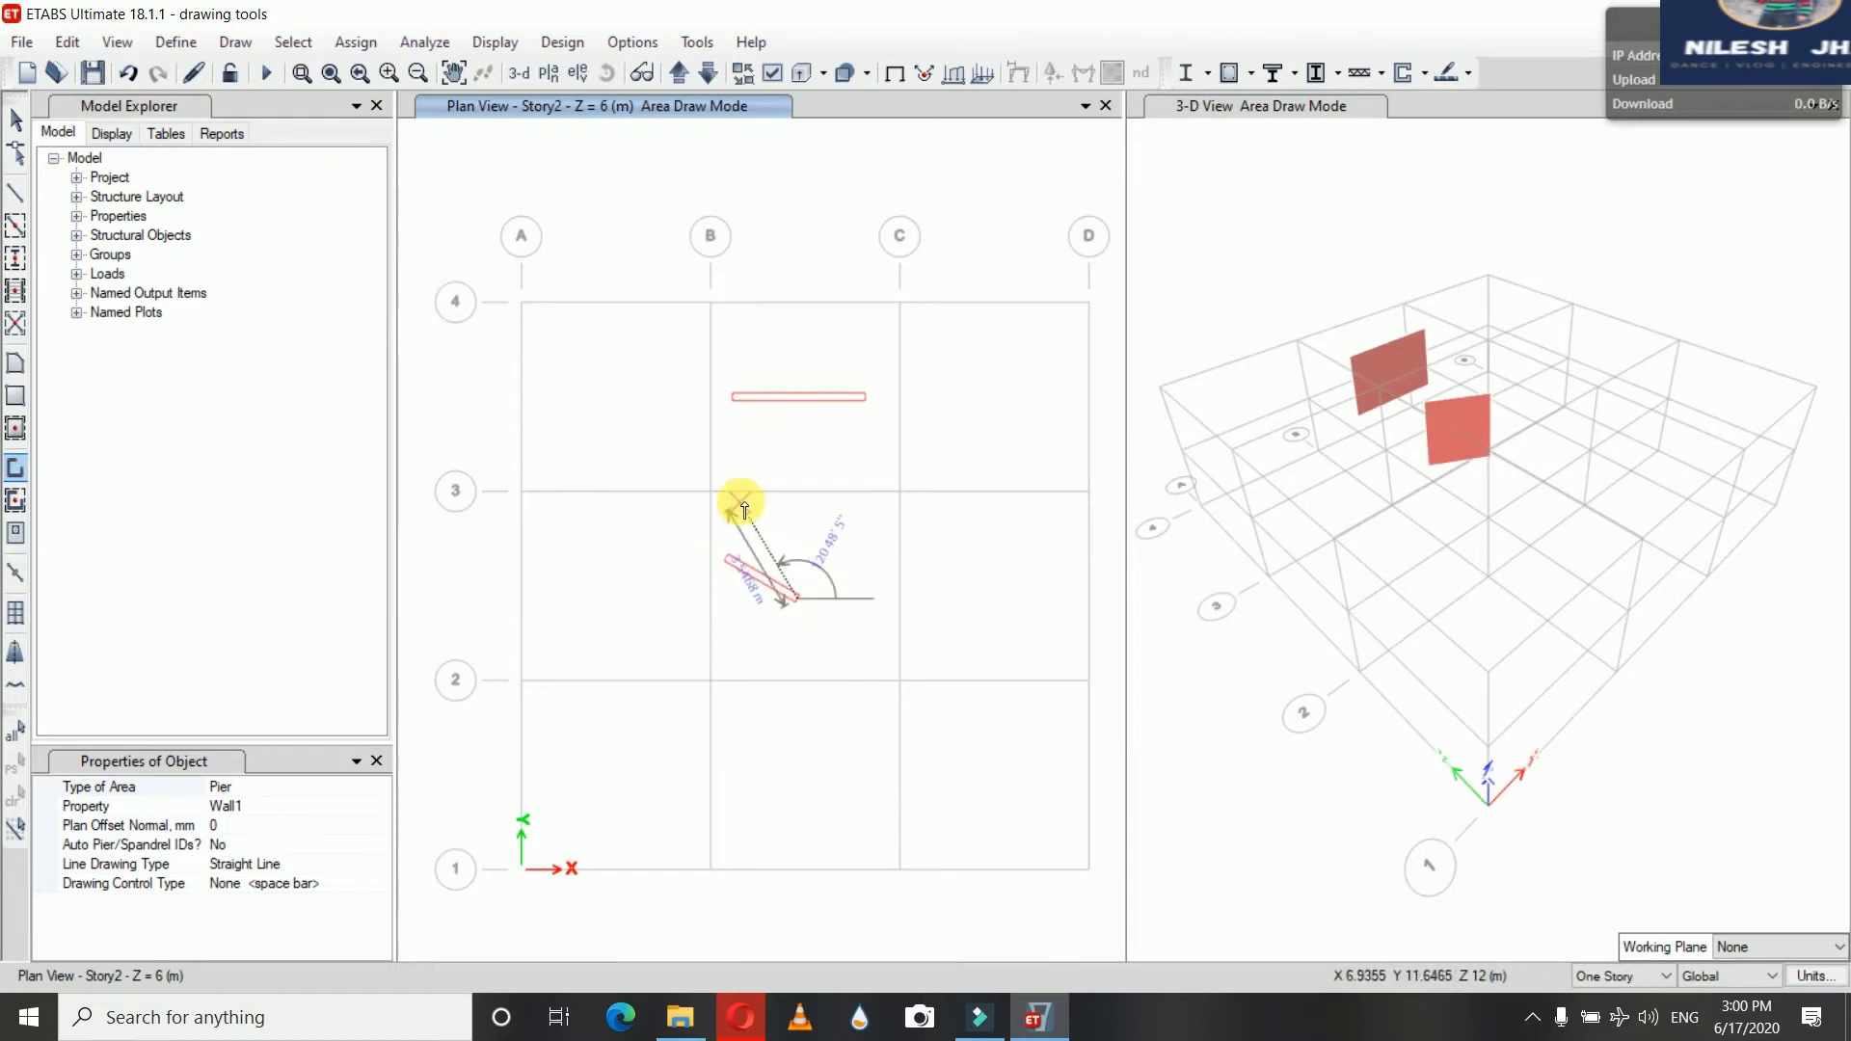
key("Escape")
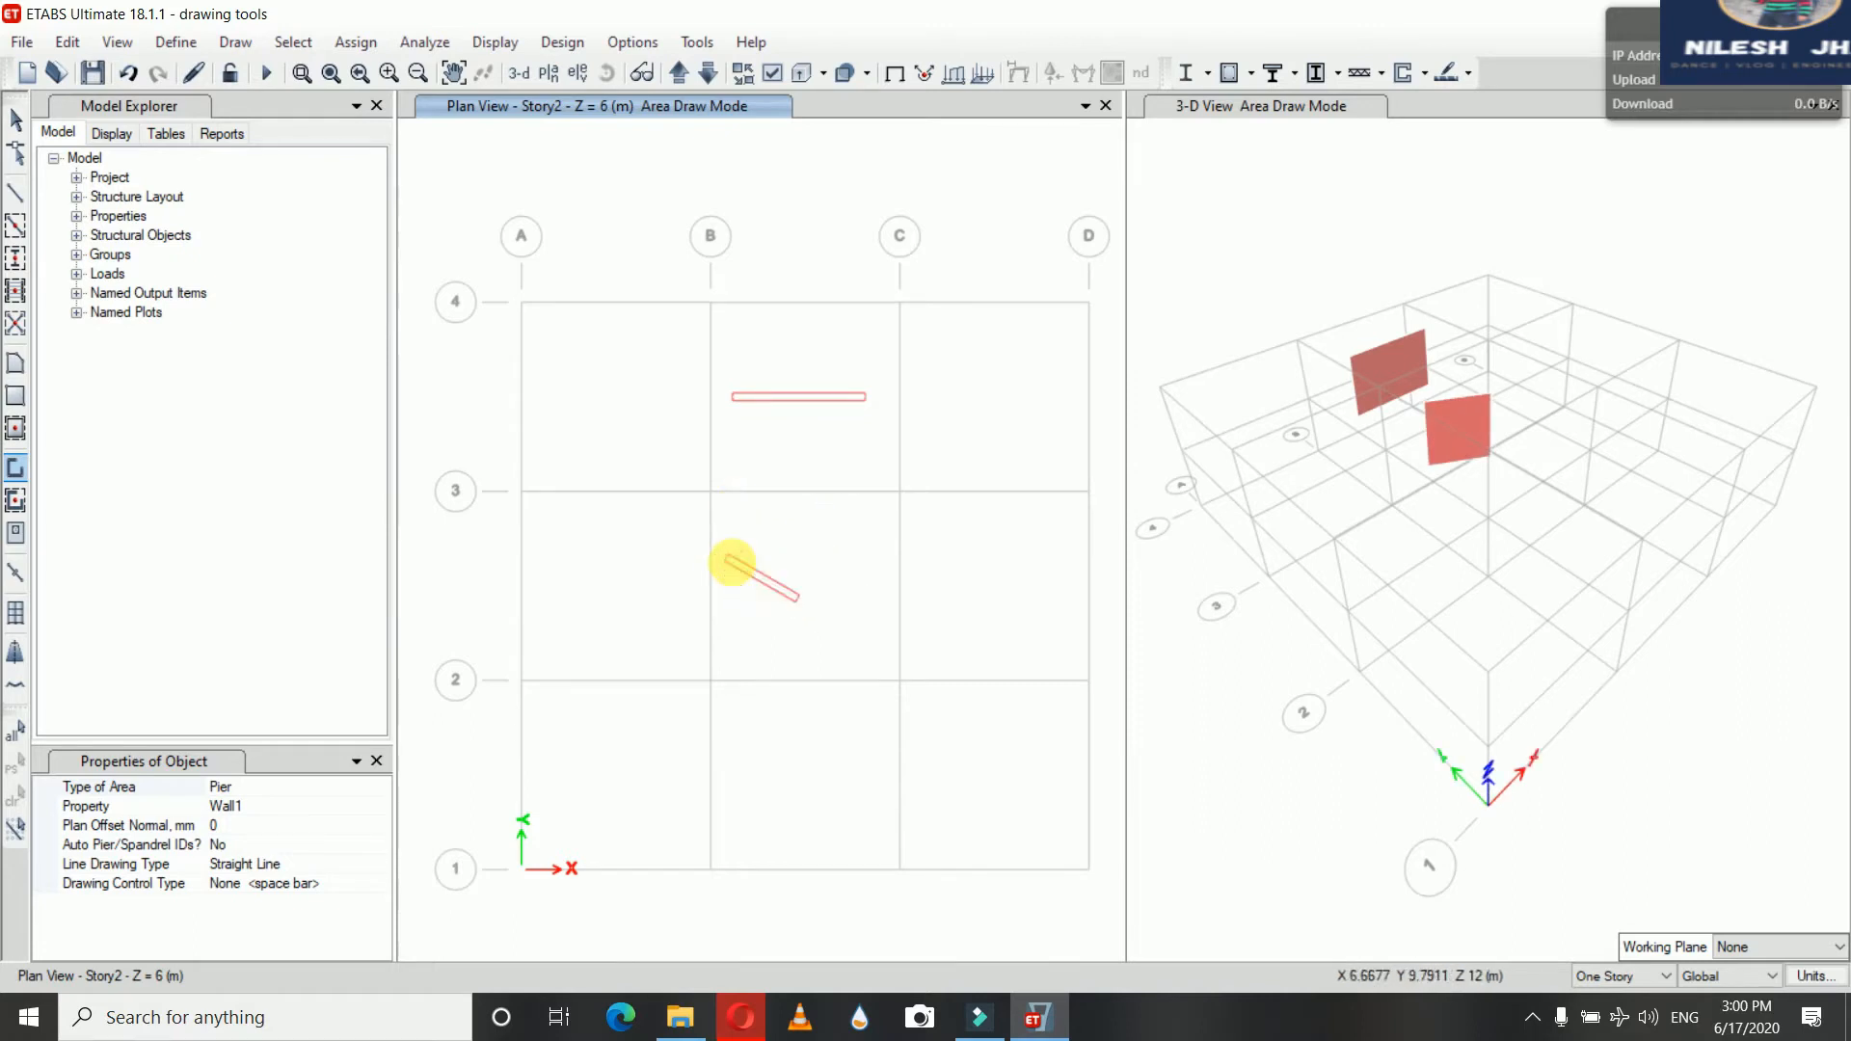
Draw a closed chain of connected walls starting at grid point C3 into the bay between grids C–D and 2–3
left_click(901, 491)
left_click(981, 492)
left_click(981, 547)
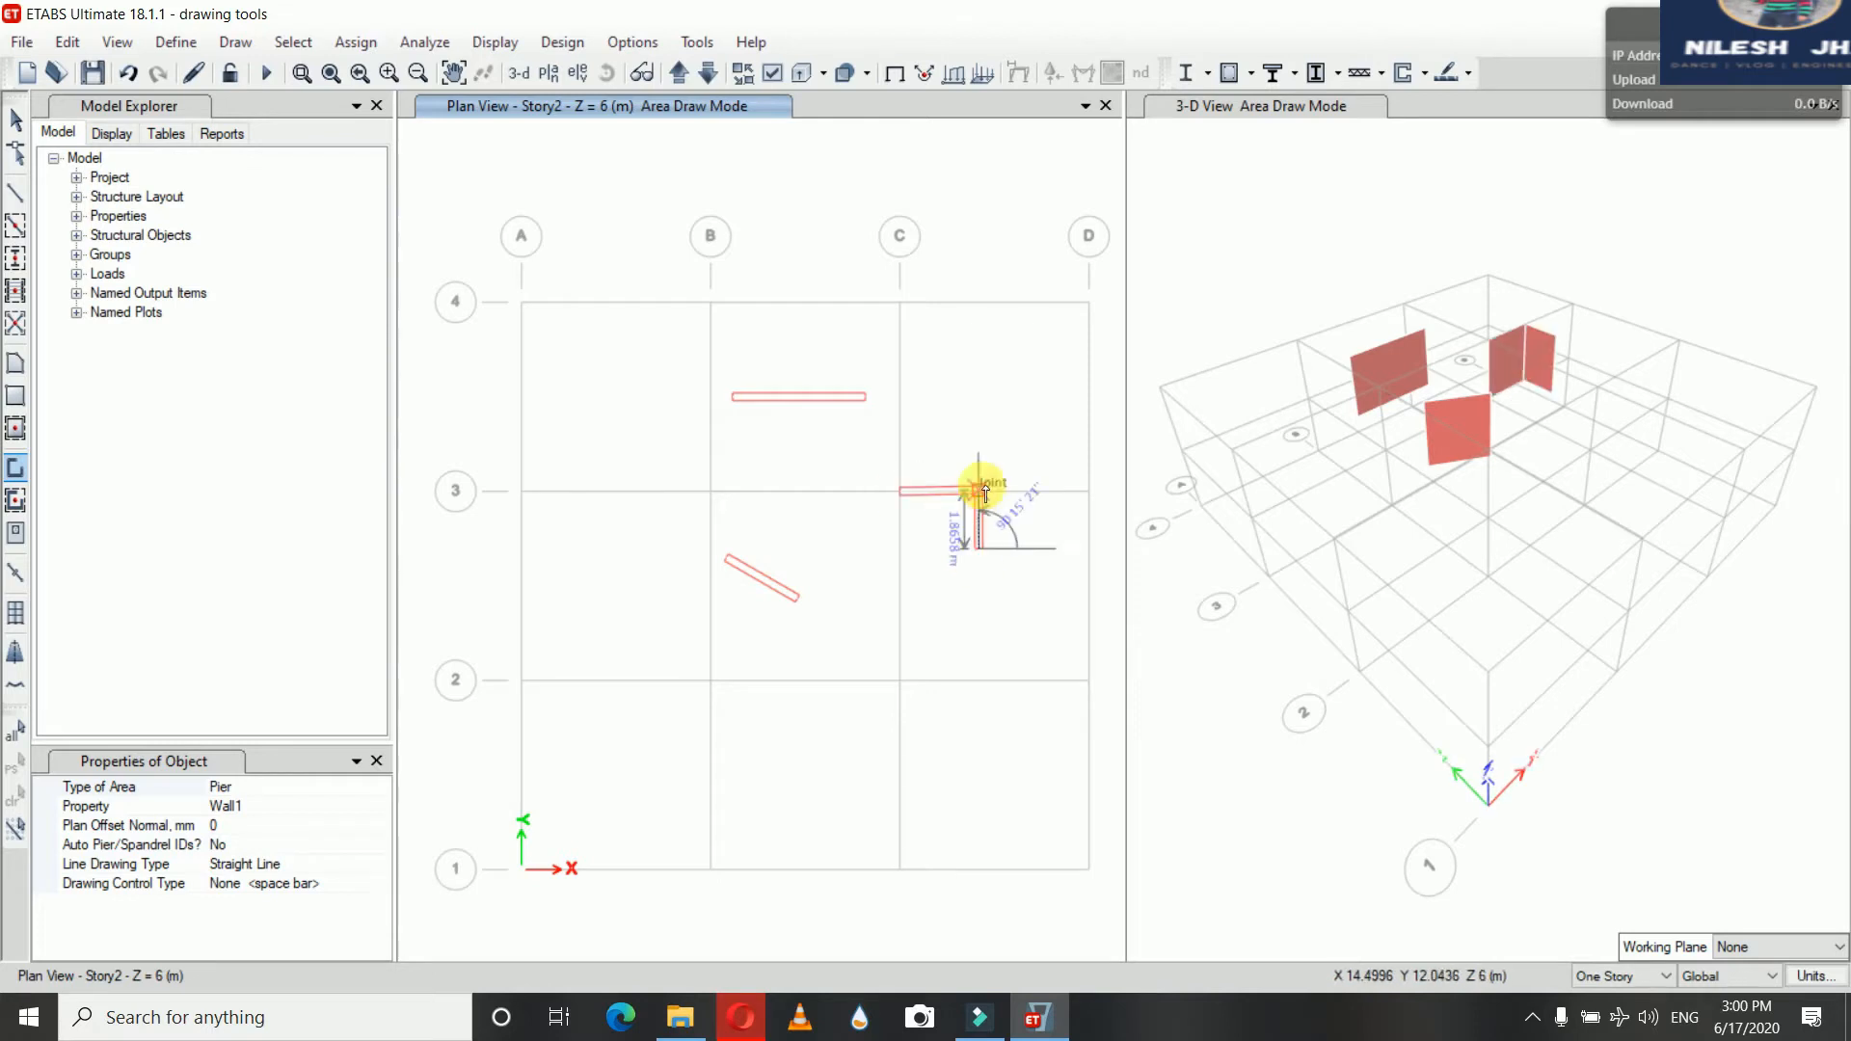
left_click(895, 549)
double_click(901, 492)
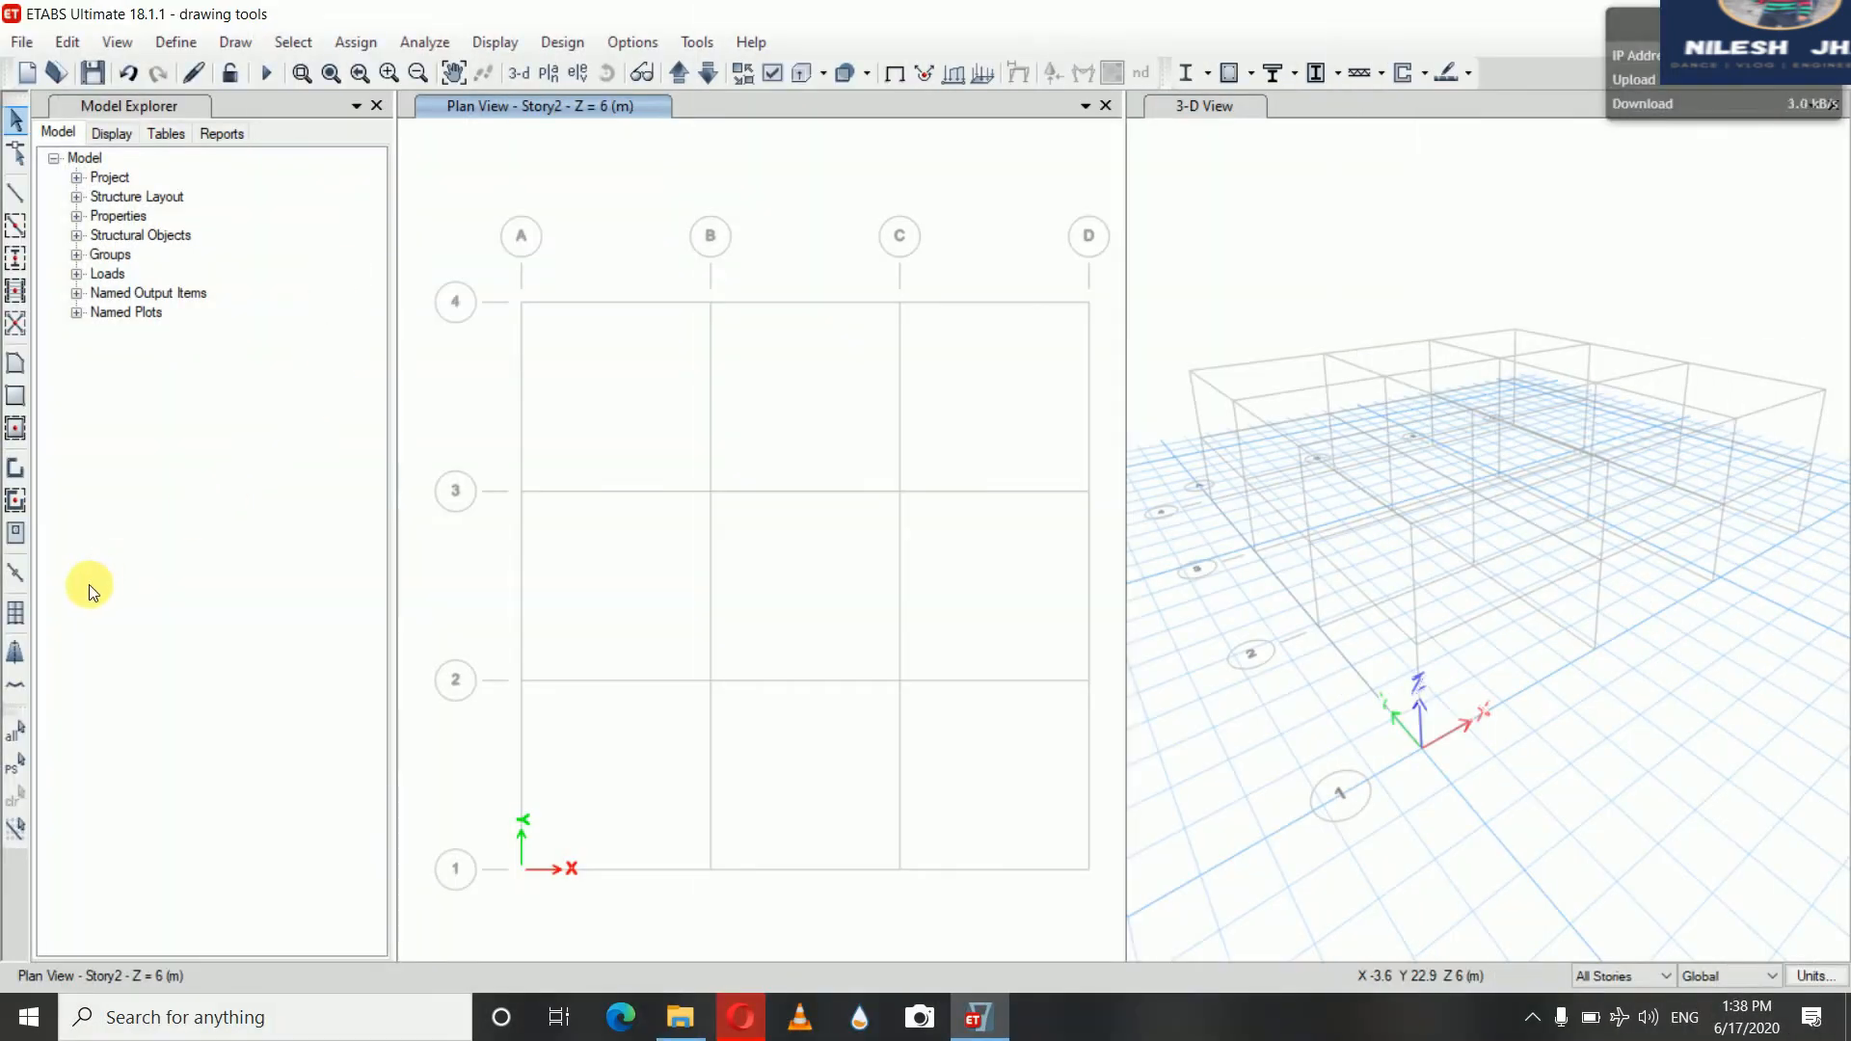
Open the wall stack tool and browse the templates, choosing the single cell wall layout
left_click(17, 618)
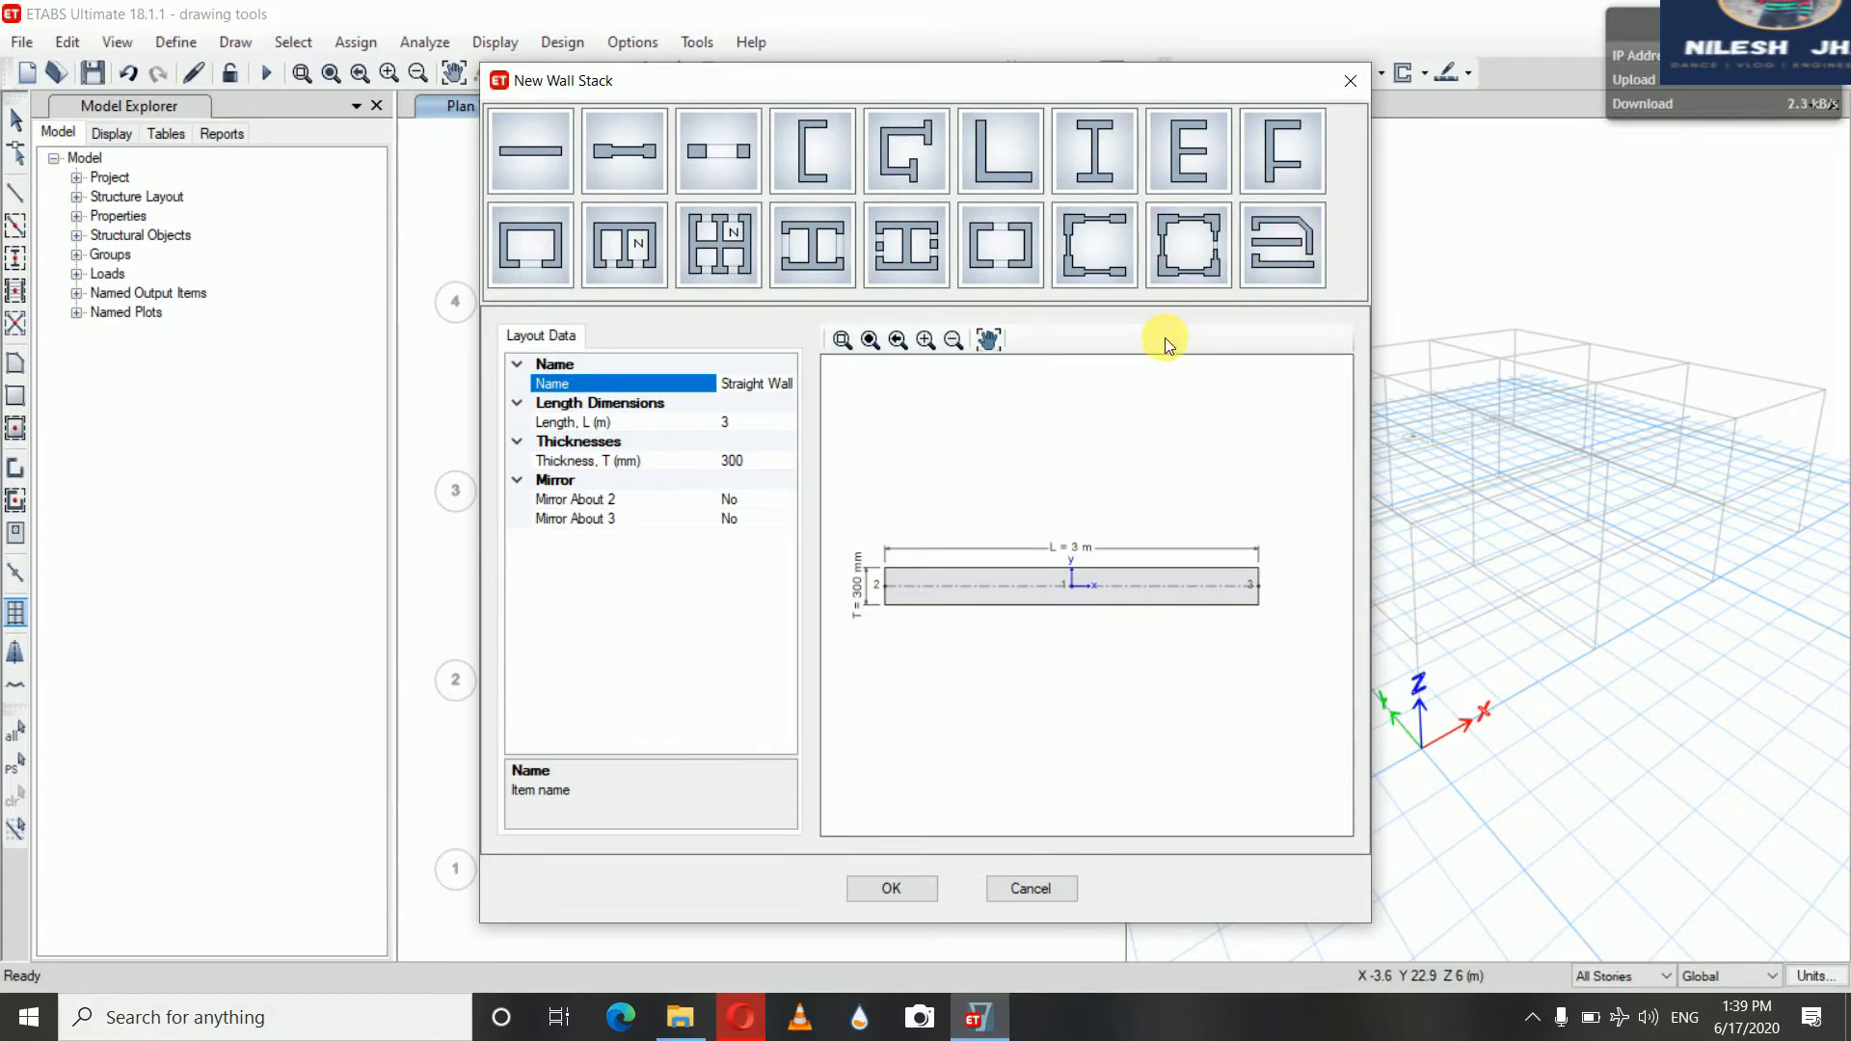
scroll(1126, 403, "up", 1)
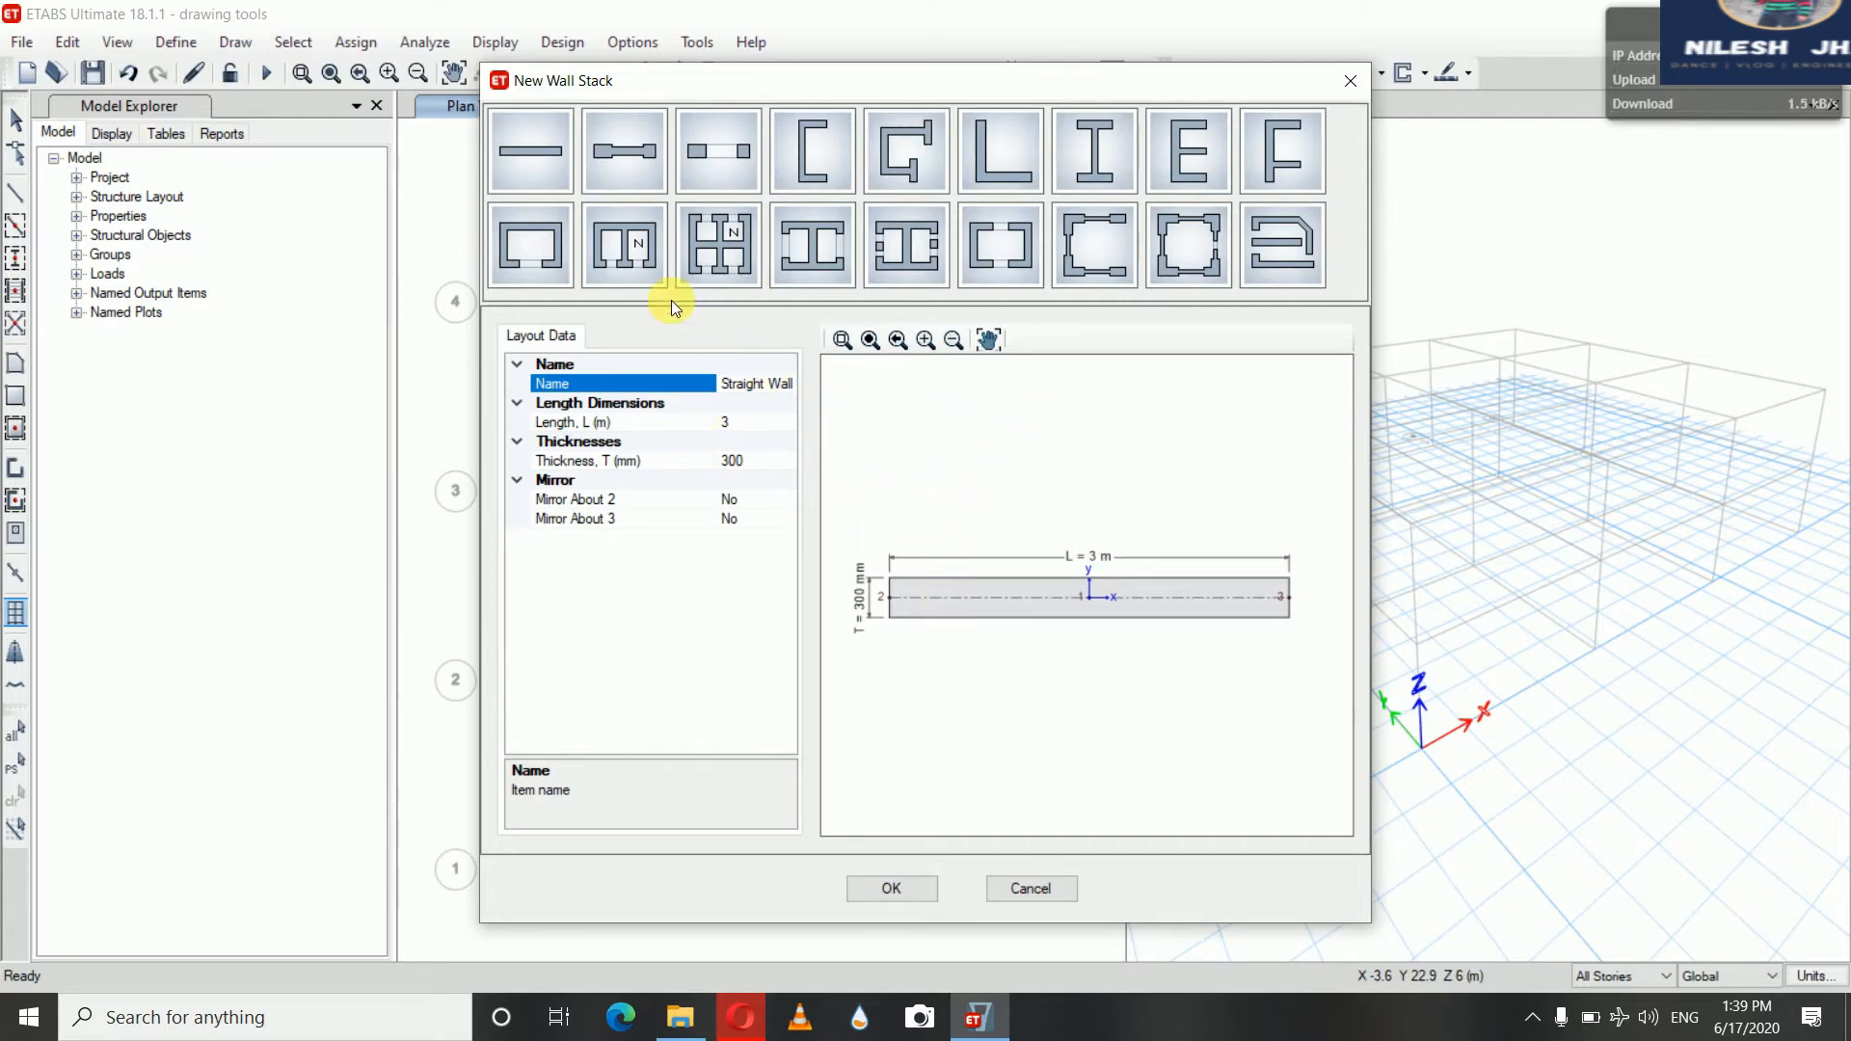
left_click(639, 243)
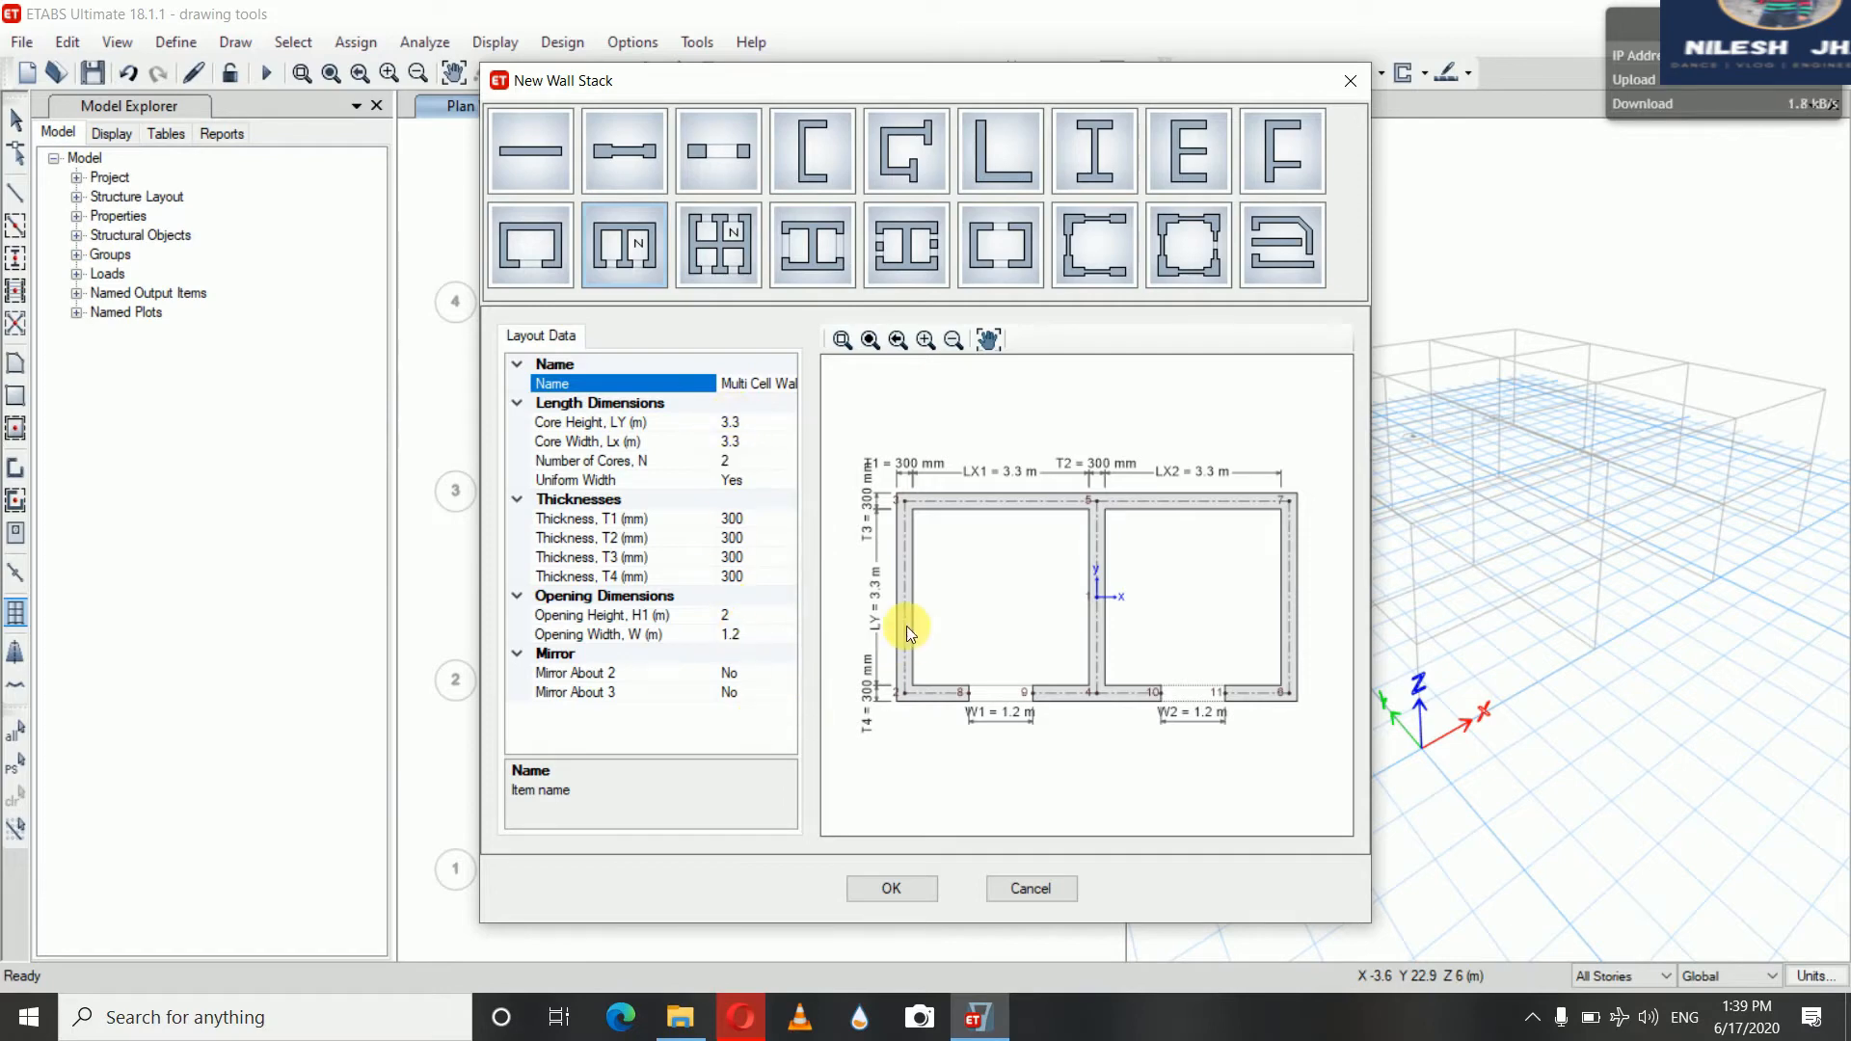
left_click(813, 254)
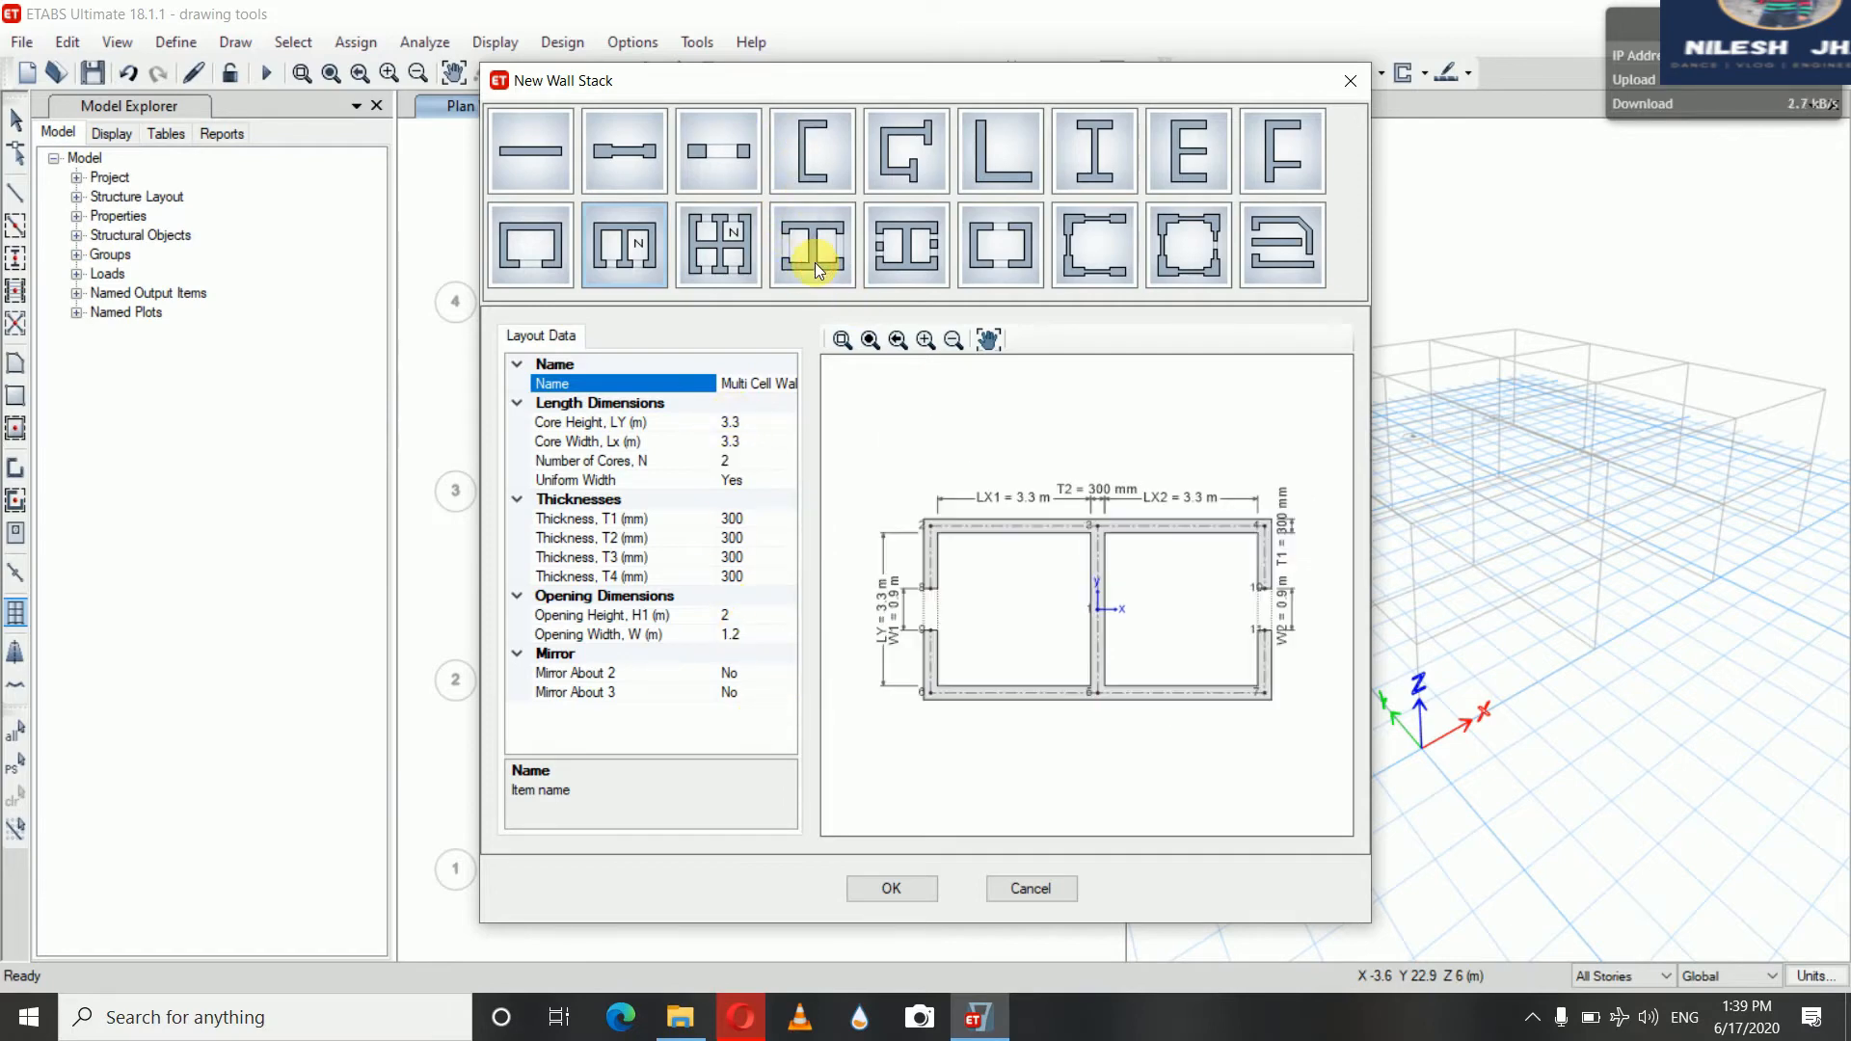
left_click(907, 246)
left_click(1003, 249)
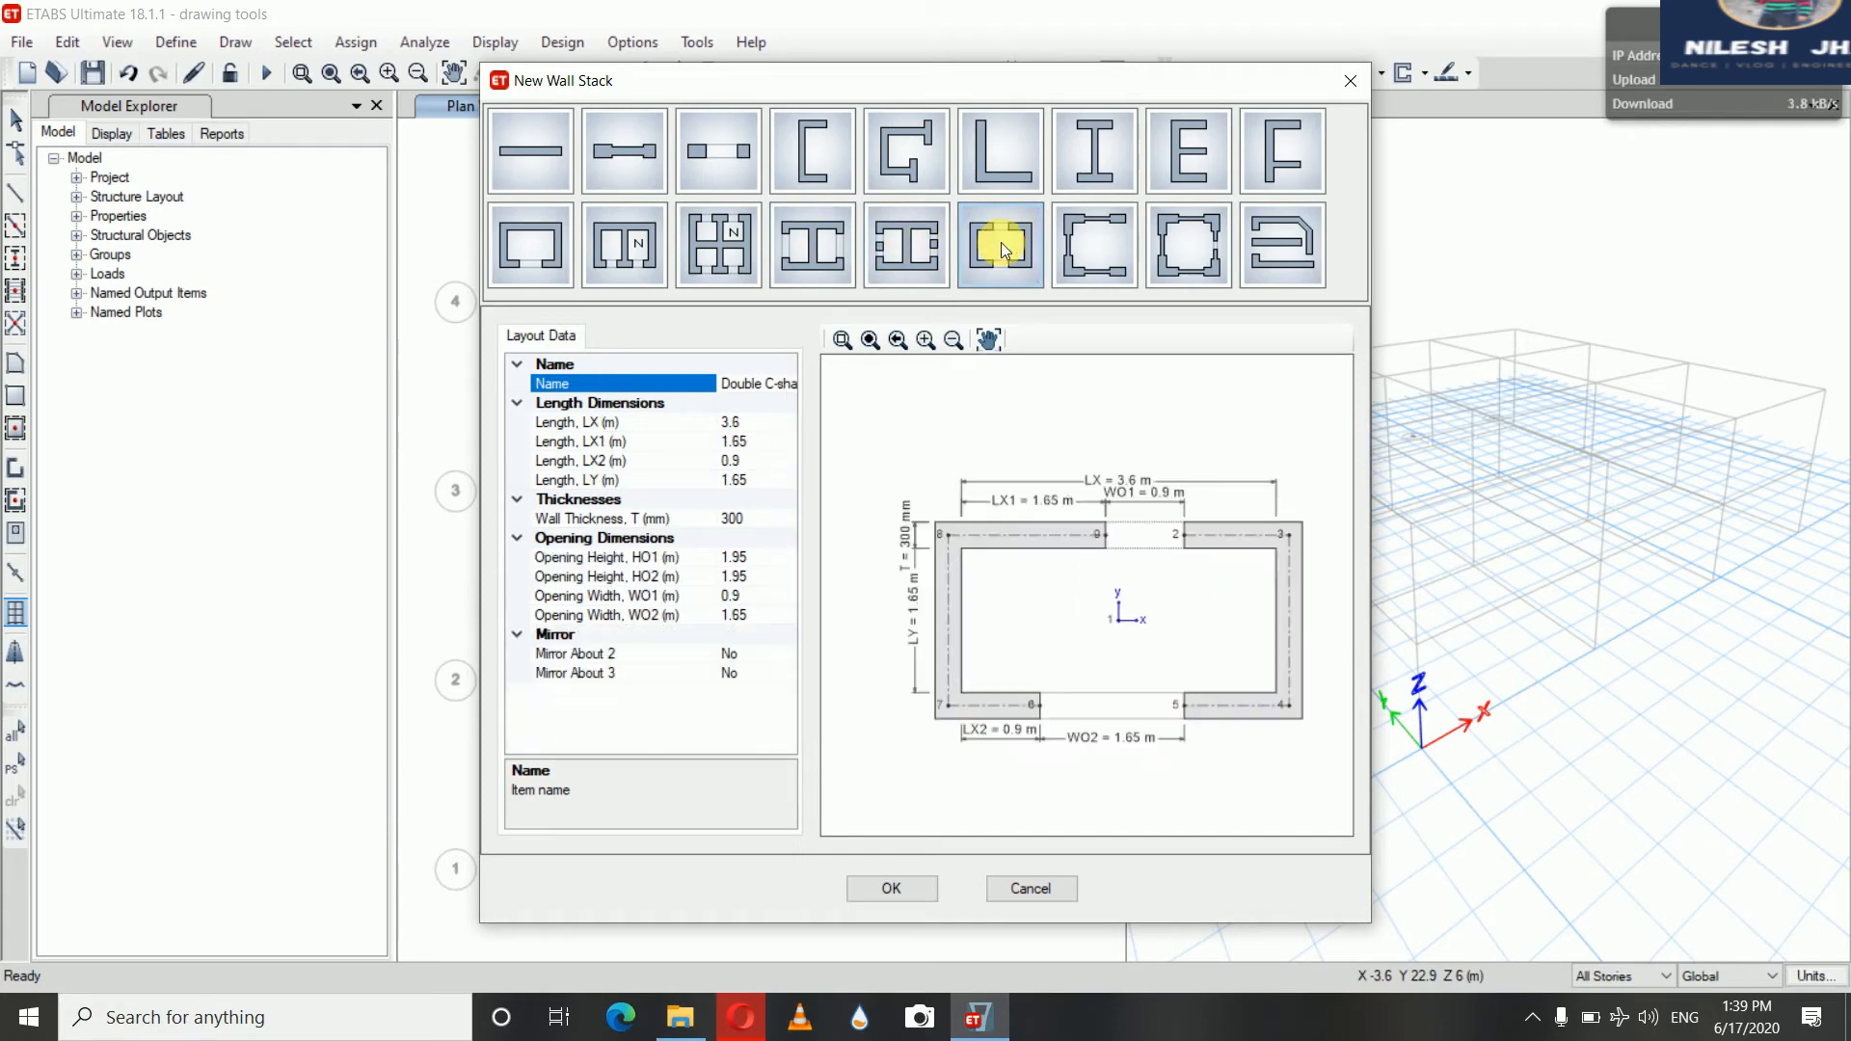
left_click(1096, 247)
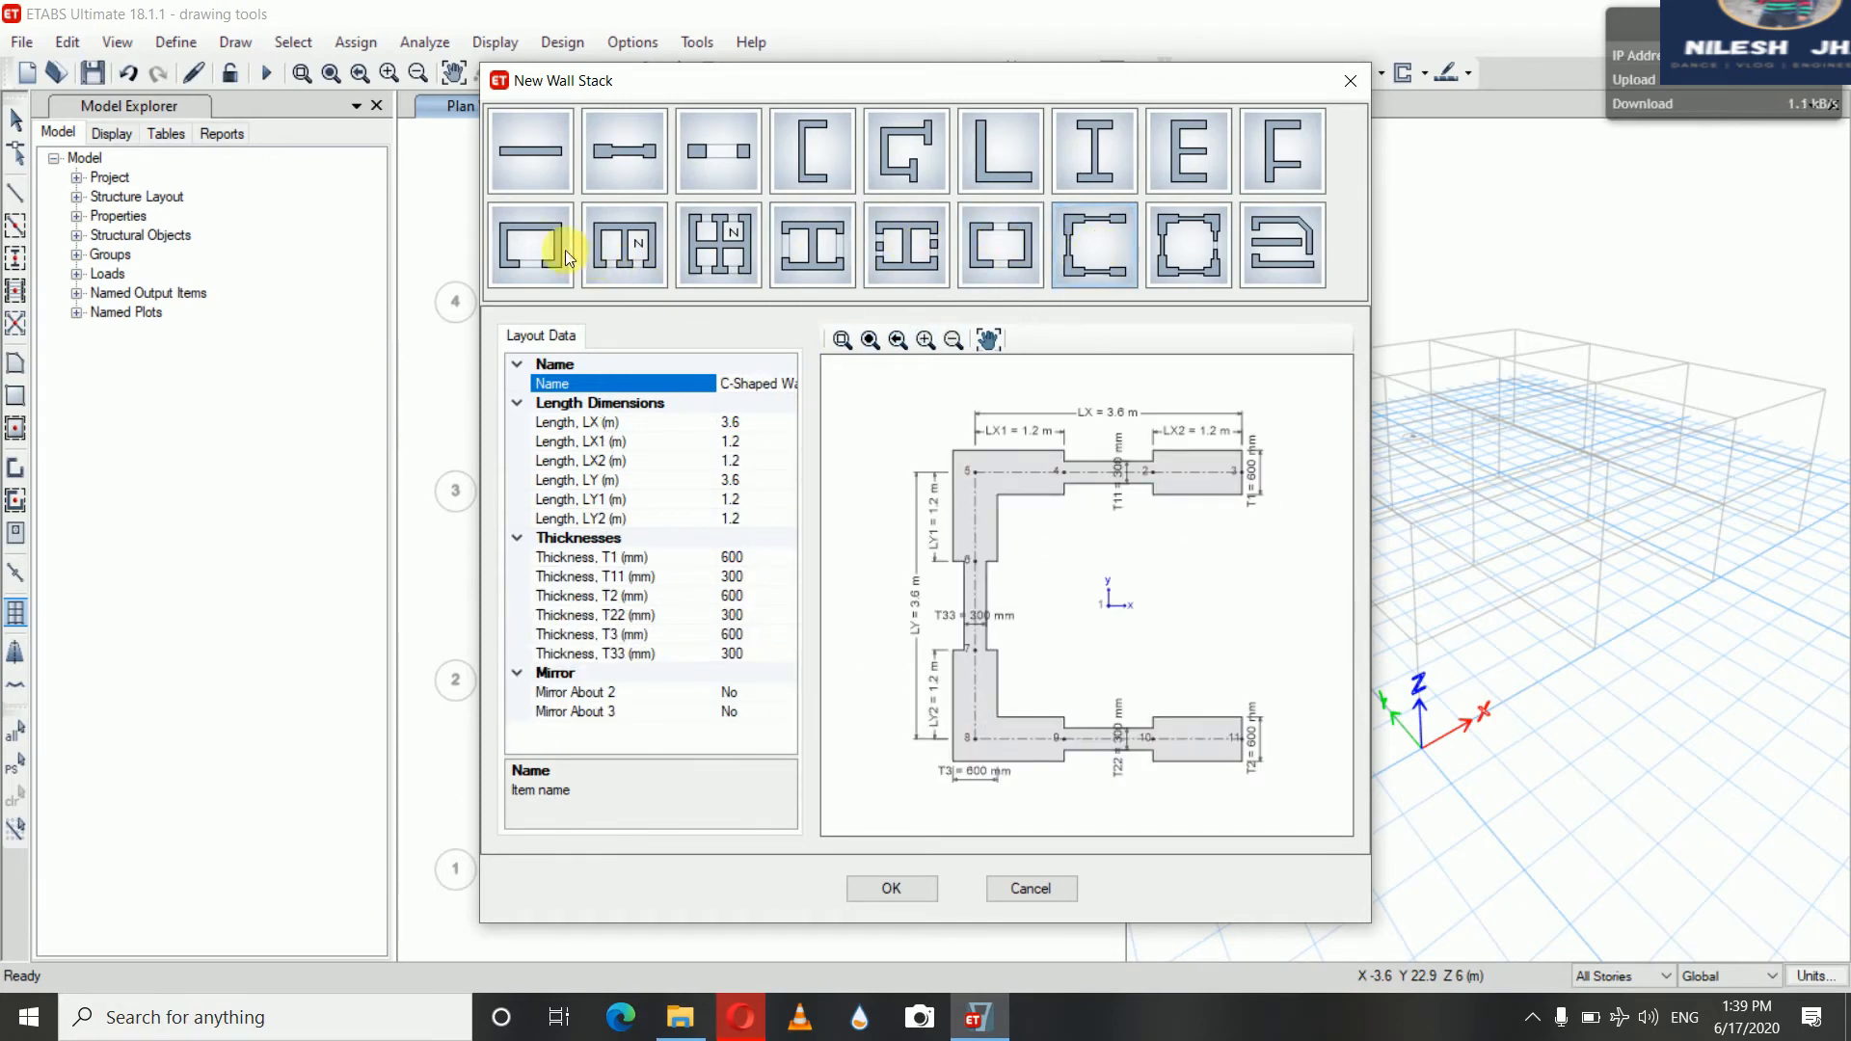
left_click(530, 245)
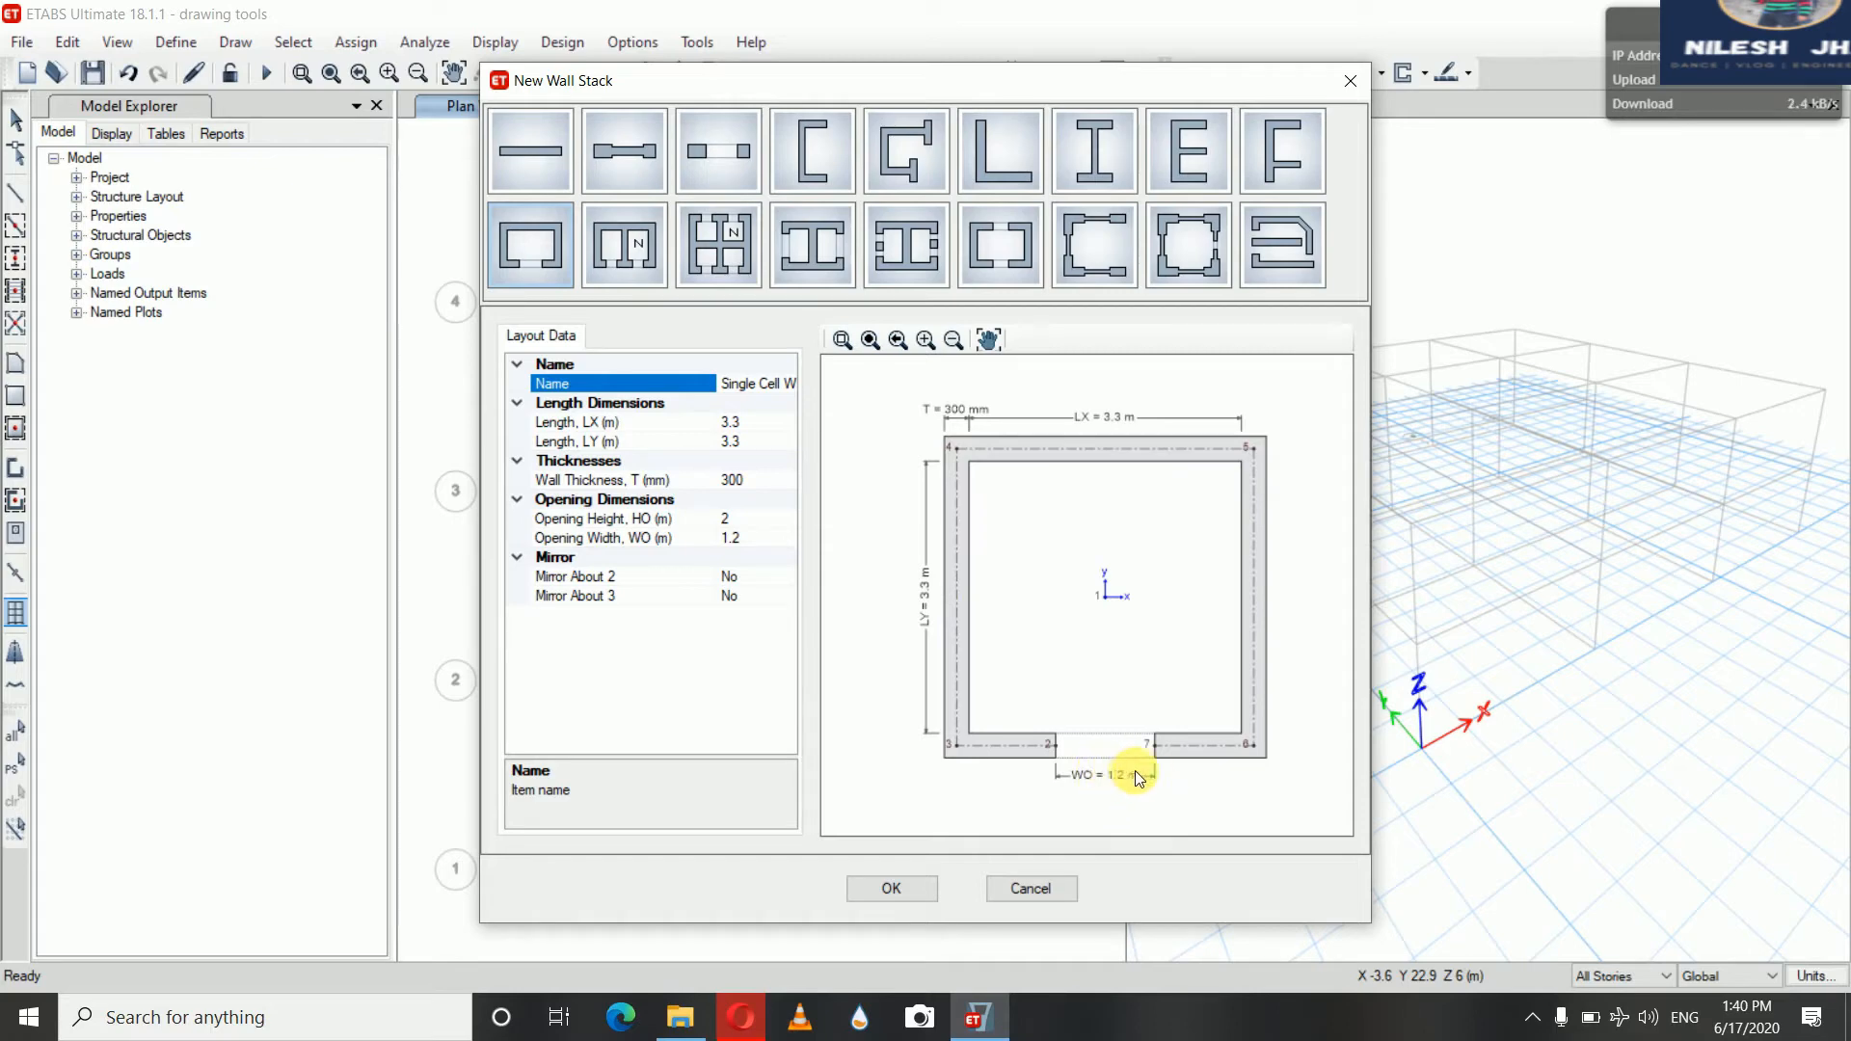
Set the single cell wall's opening width to 1.4 m and place the wall stack in the bay between grids B–C and 2–3
left_click(730, 540)
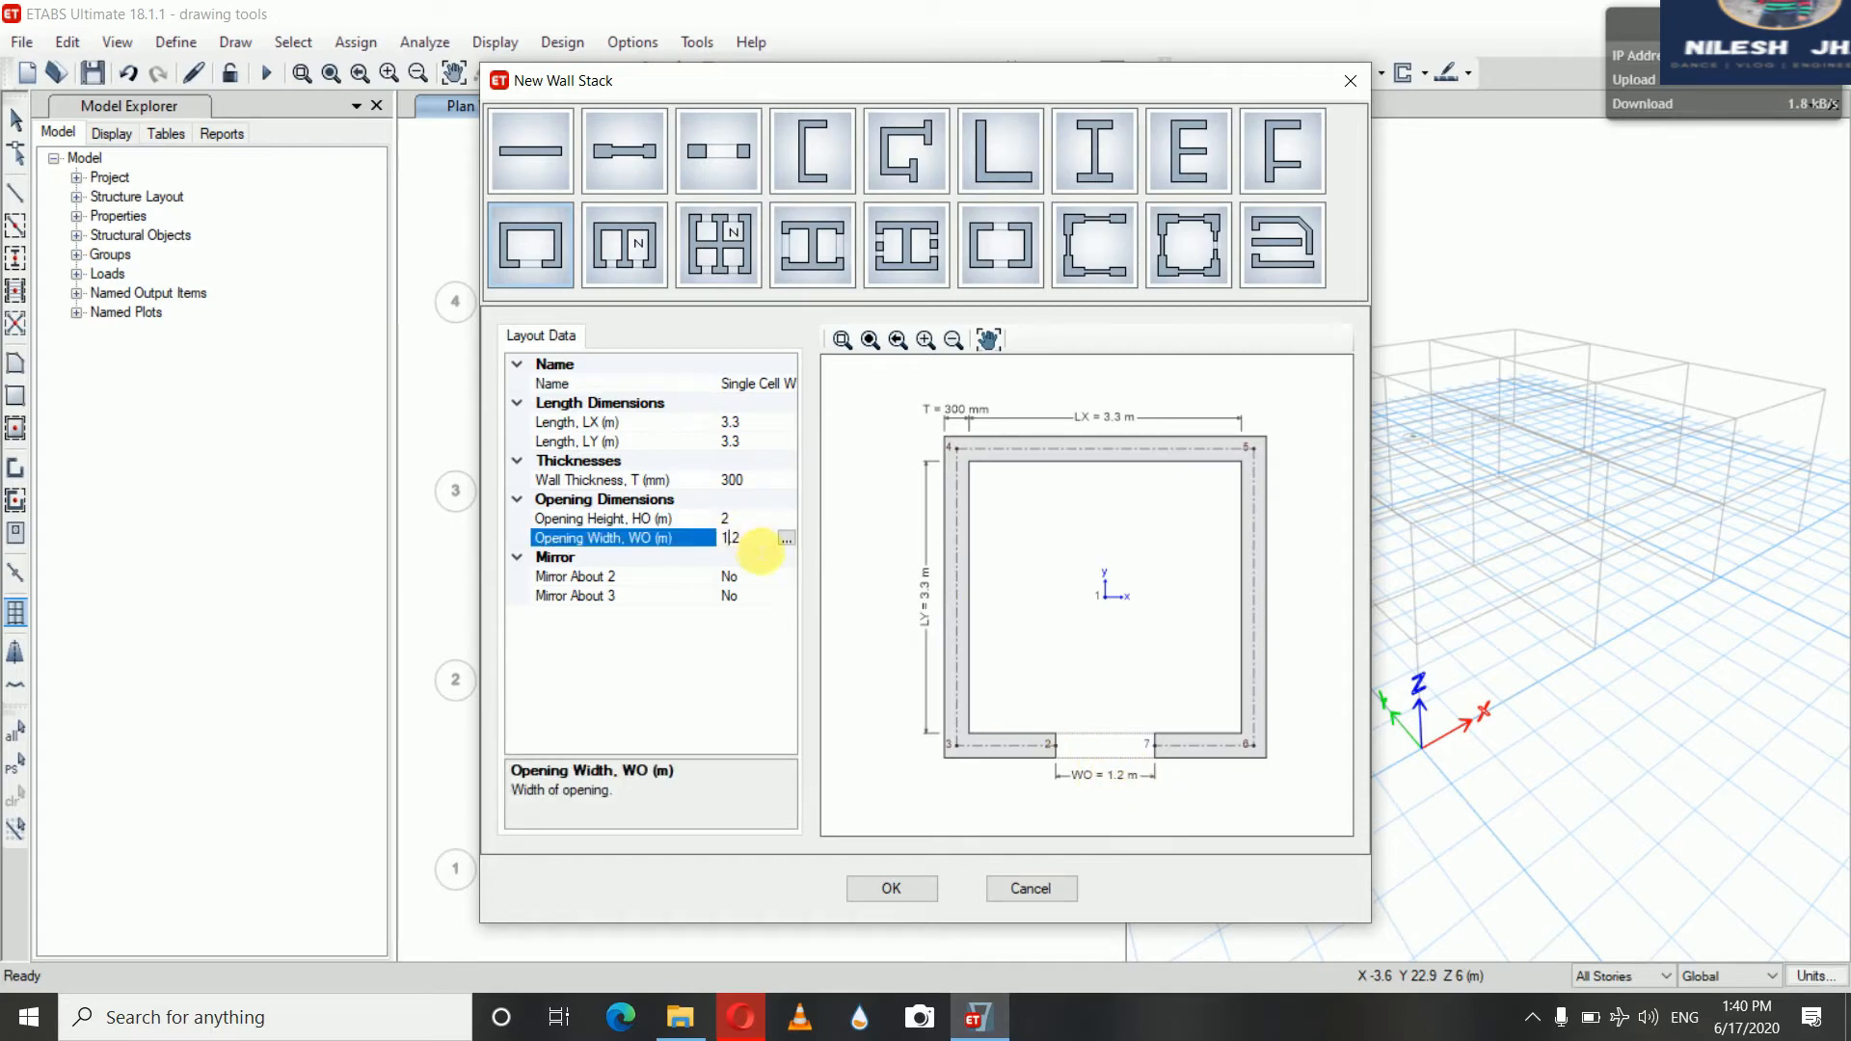
key("BackSpace")
key("BackSpace")
type(".4")
left_click(762, 545)
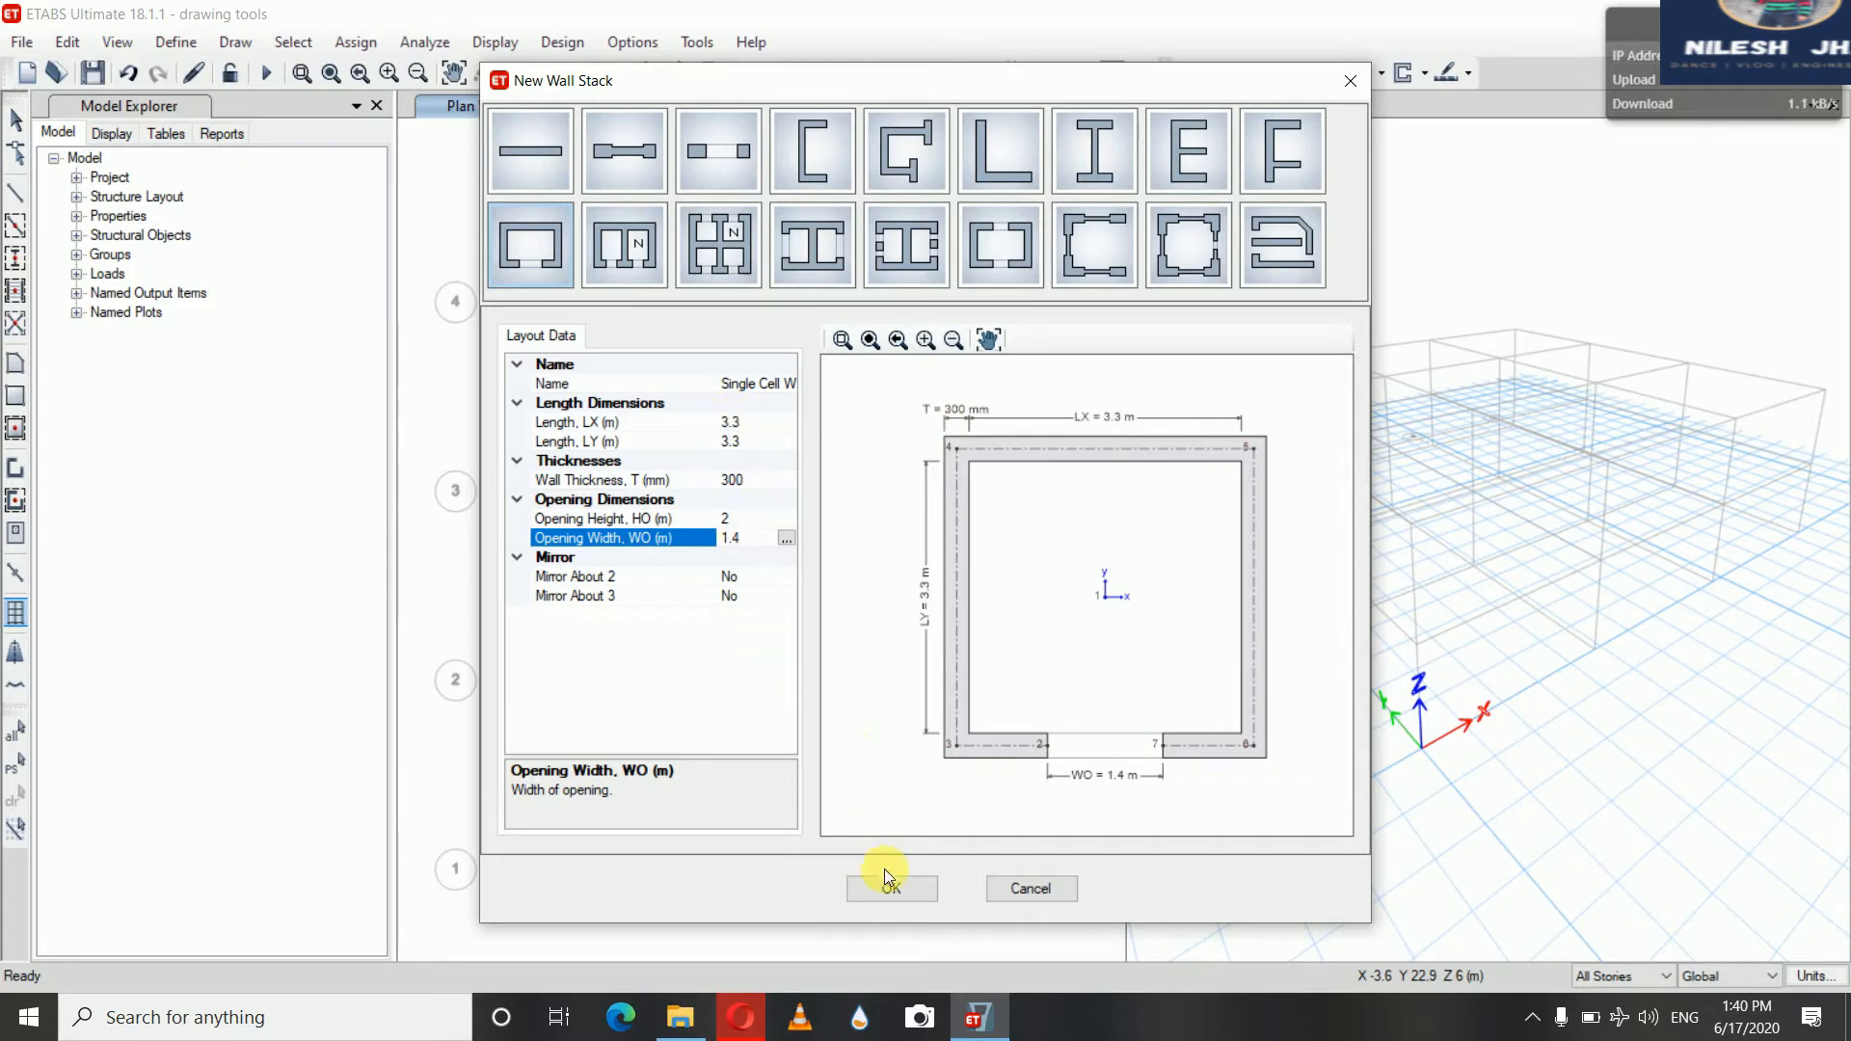
left_click(888, 895)
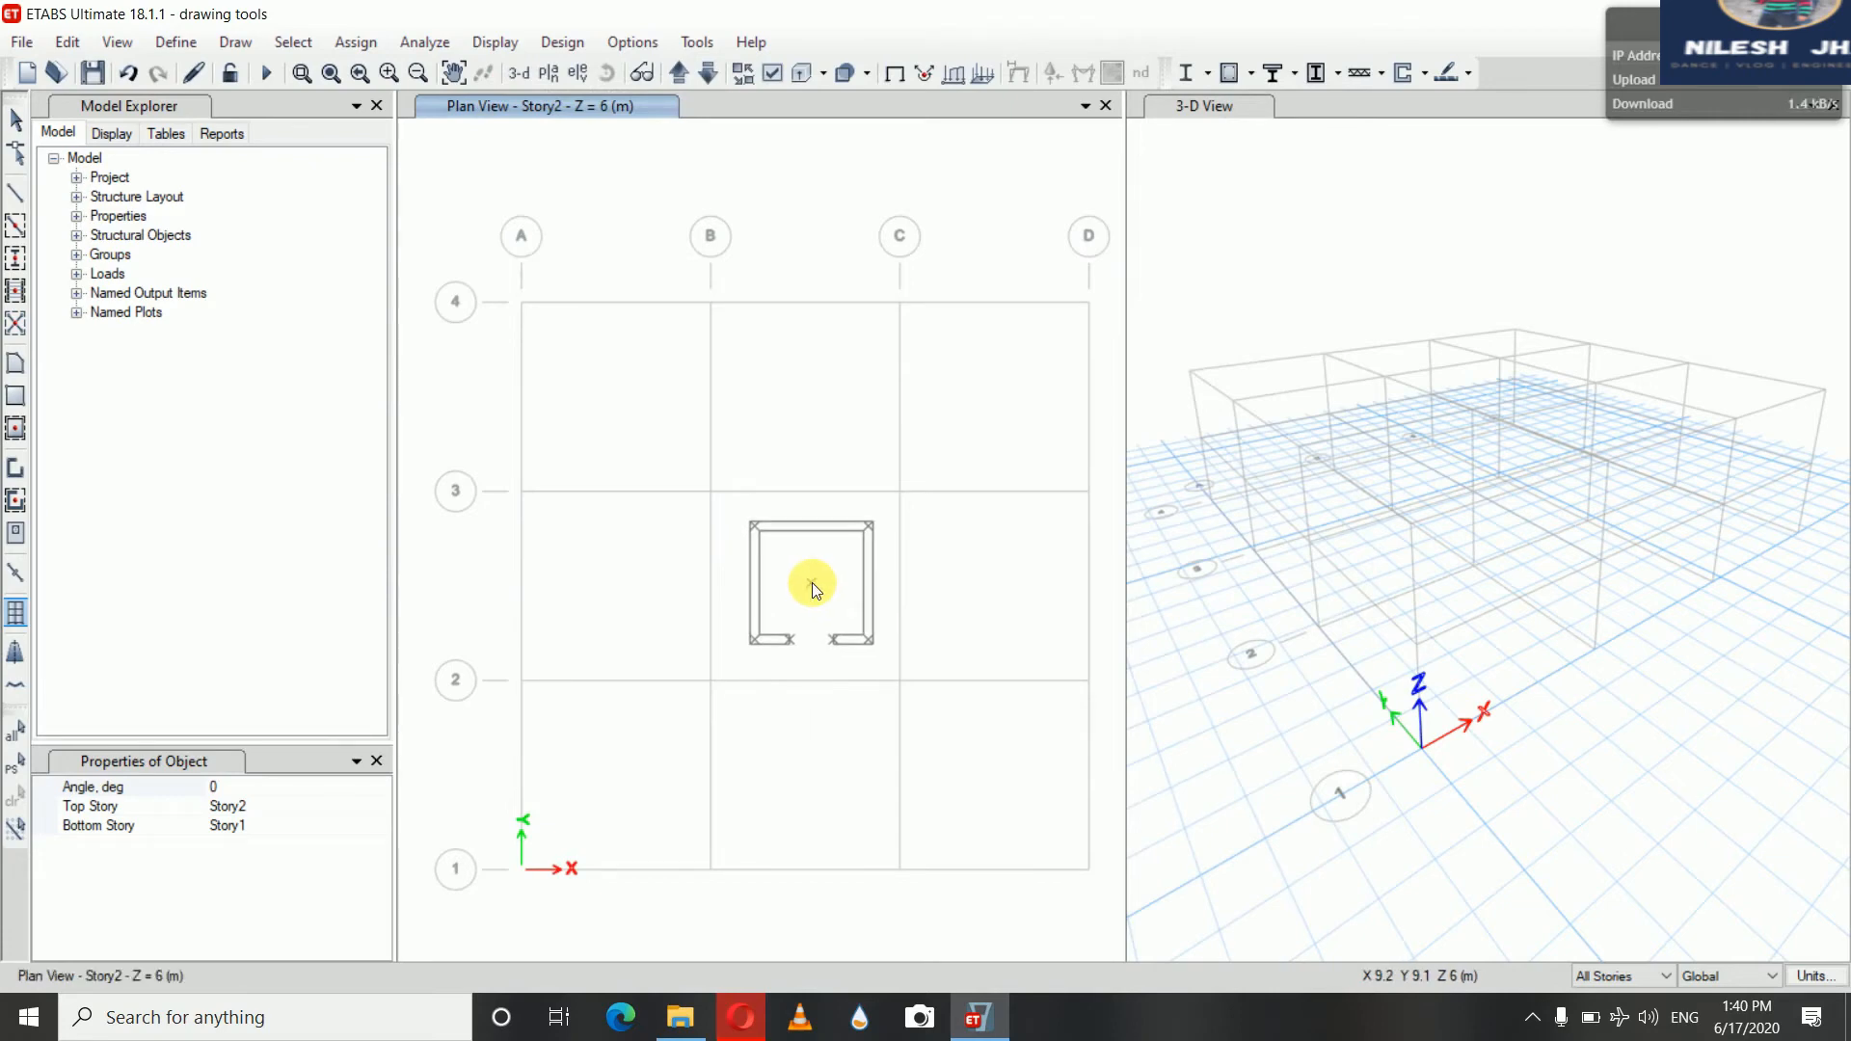
left_click(812, 583)
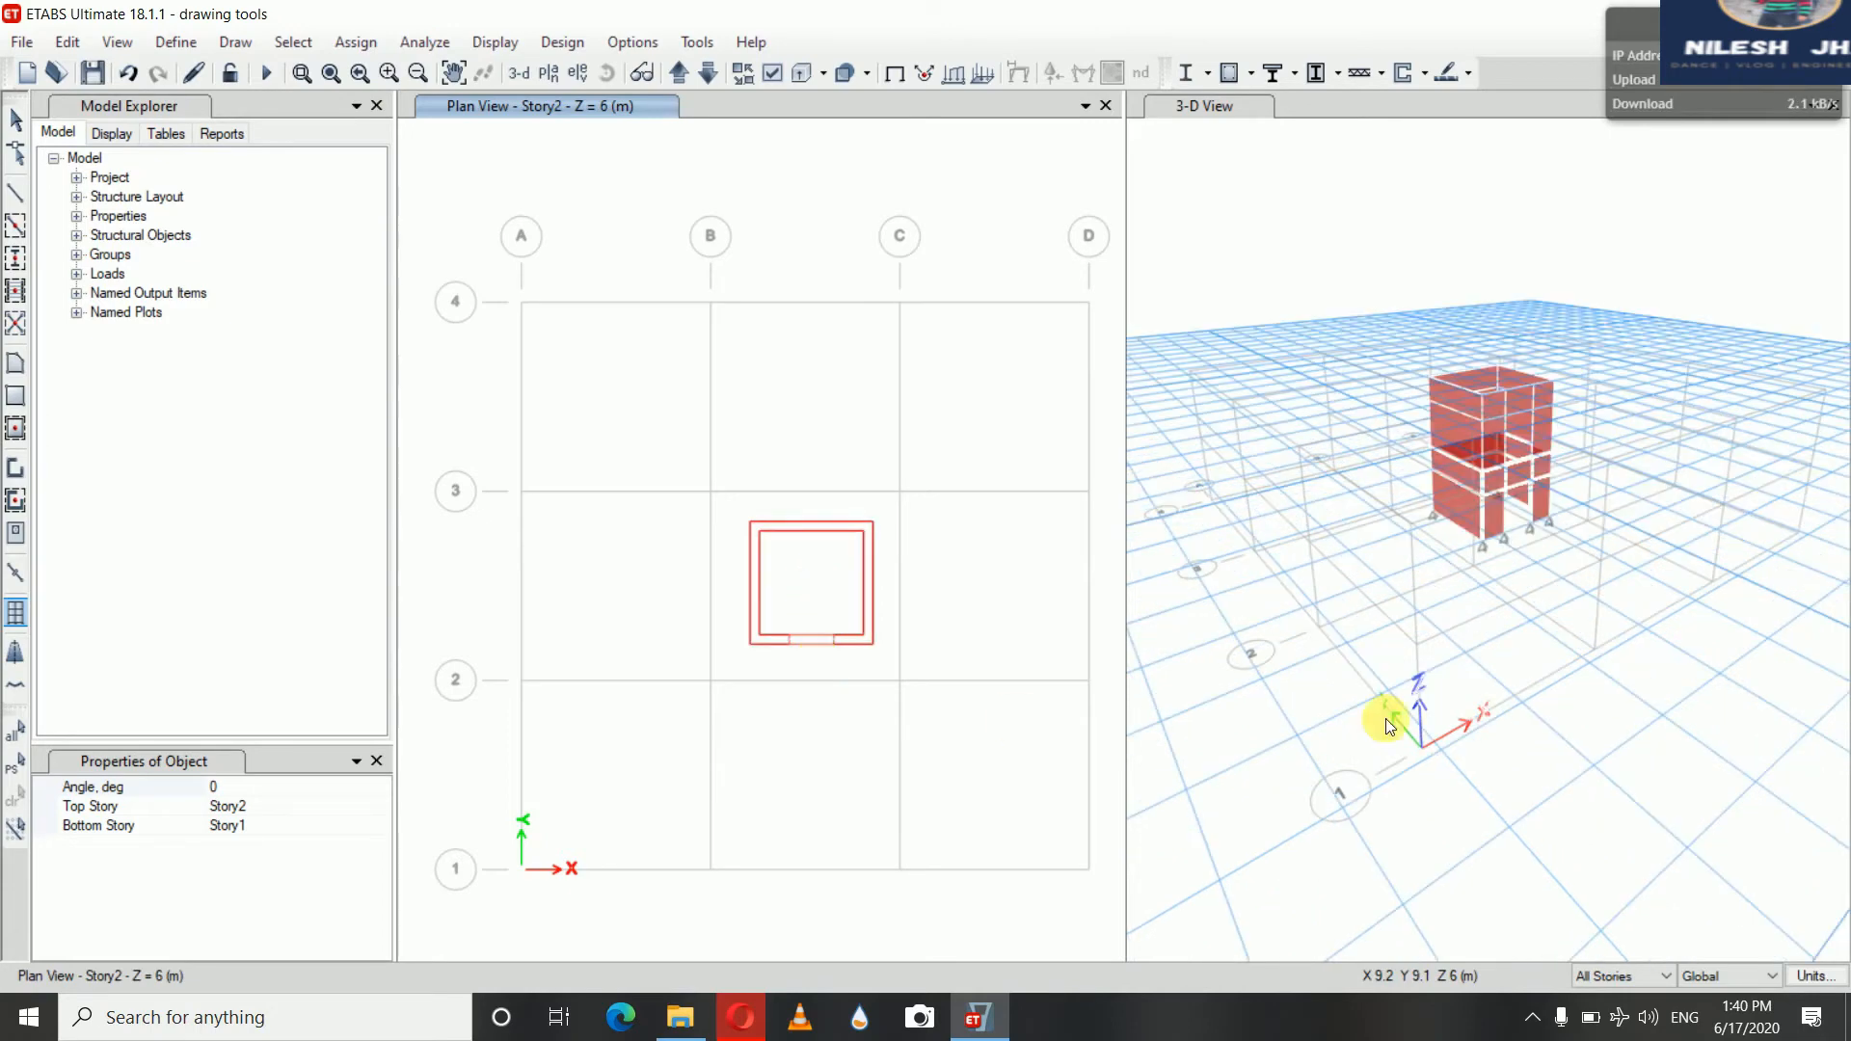
Draw a wall opening about 2700 mm wide and 1300 mm high in the Story2 wall between grids B and C on elevation 2
left_click(1182, 100)
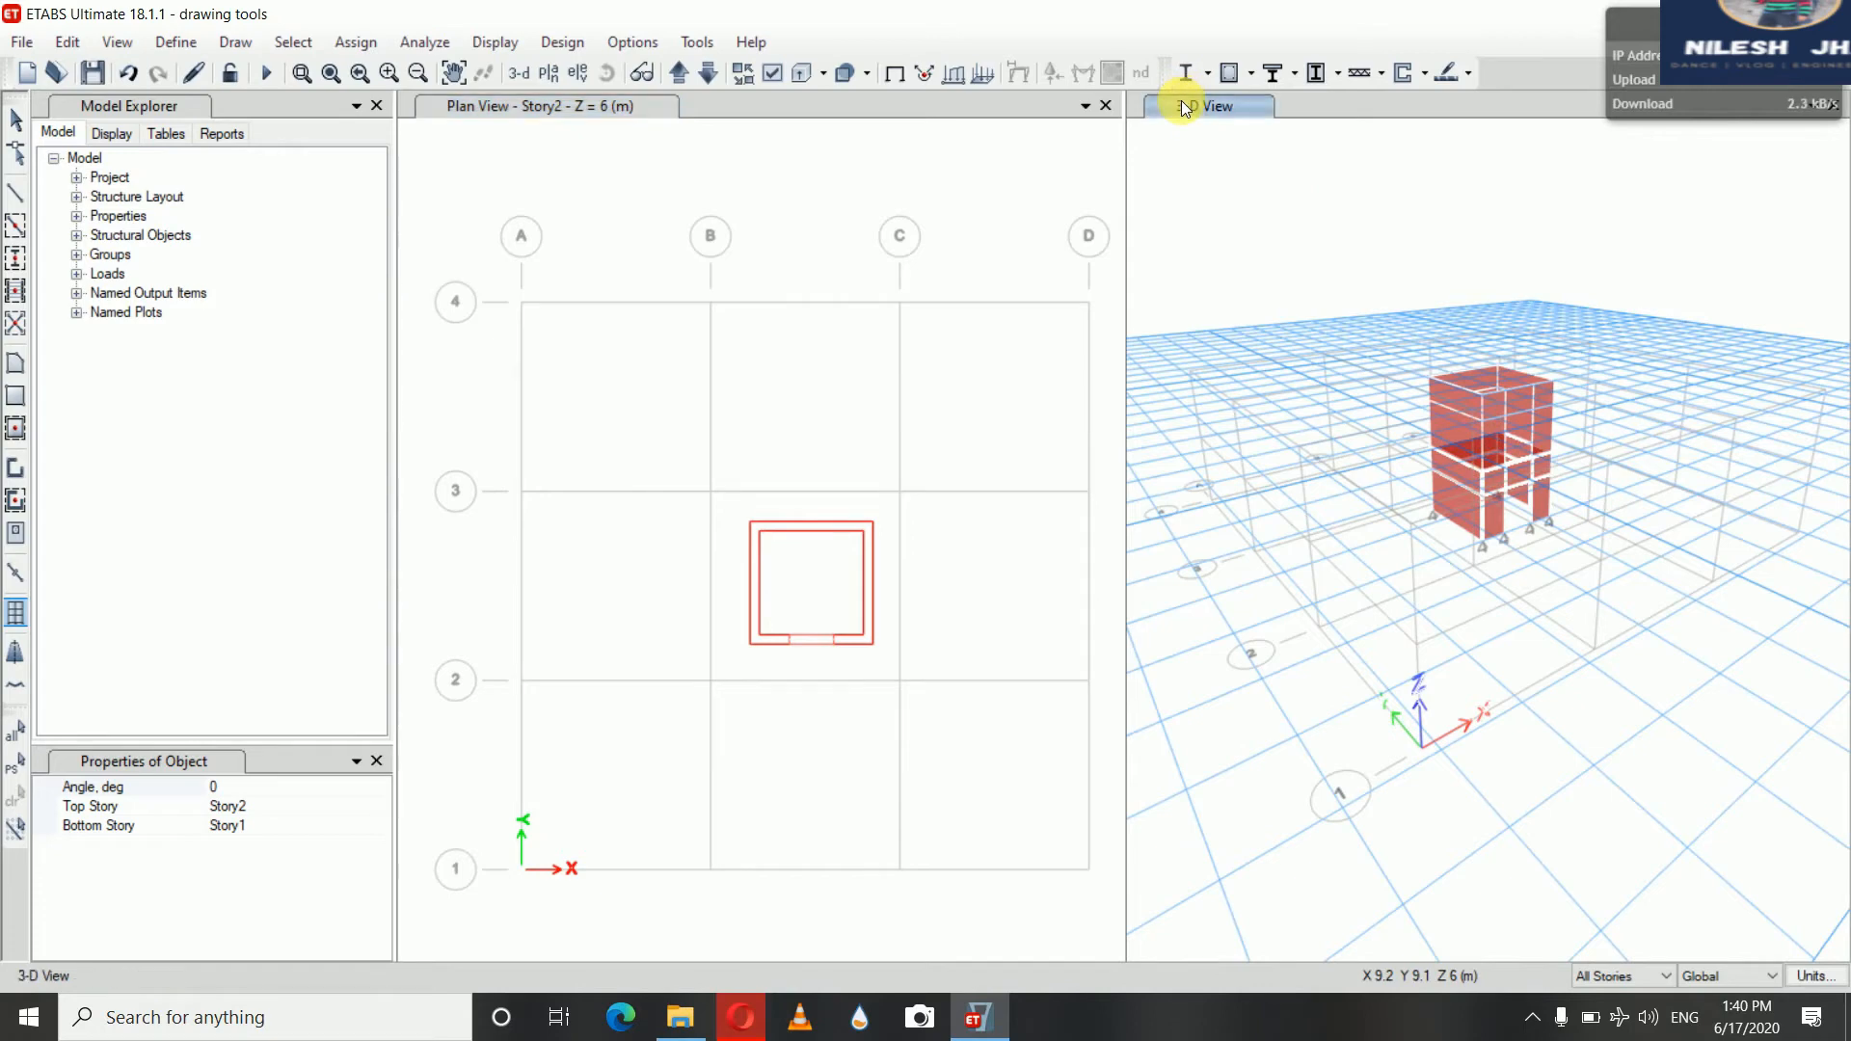
left_click(610, 73)
left_click_drag(1194, 281, 1211, 215)
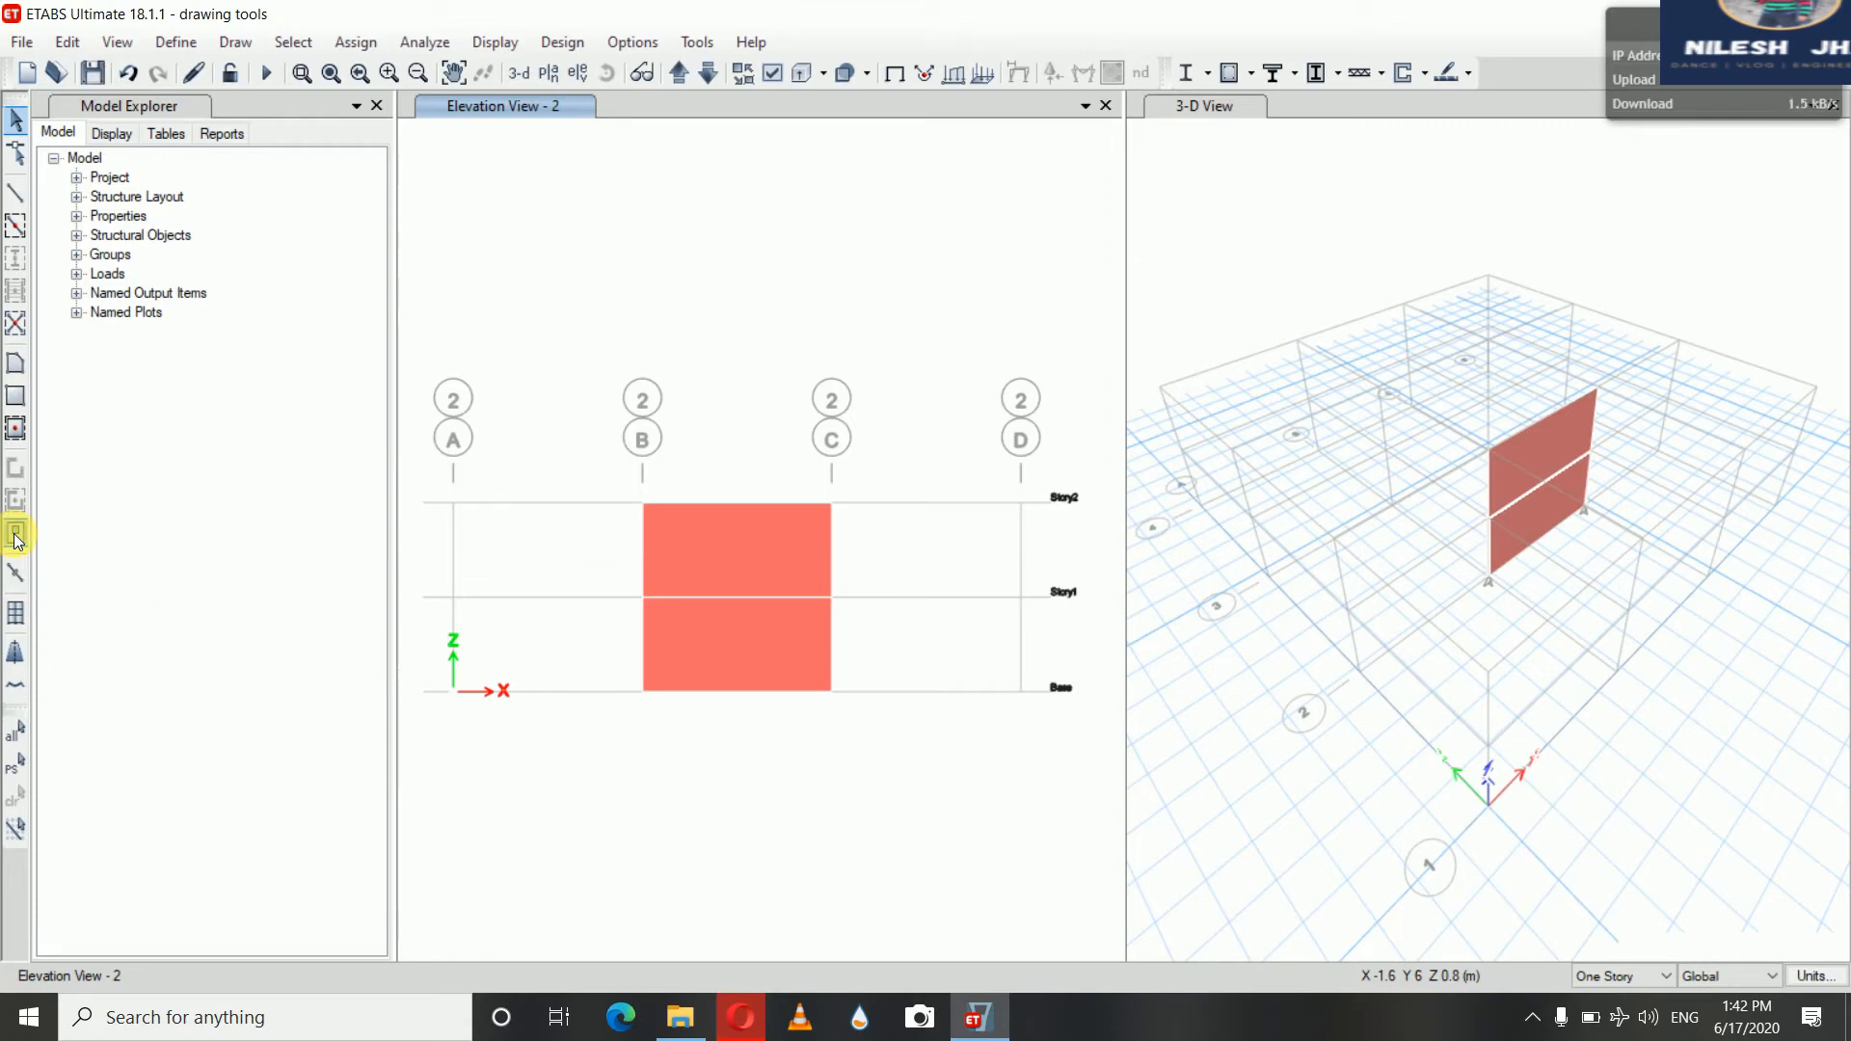
left_click(16, 536)
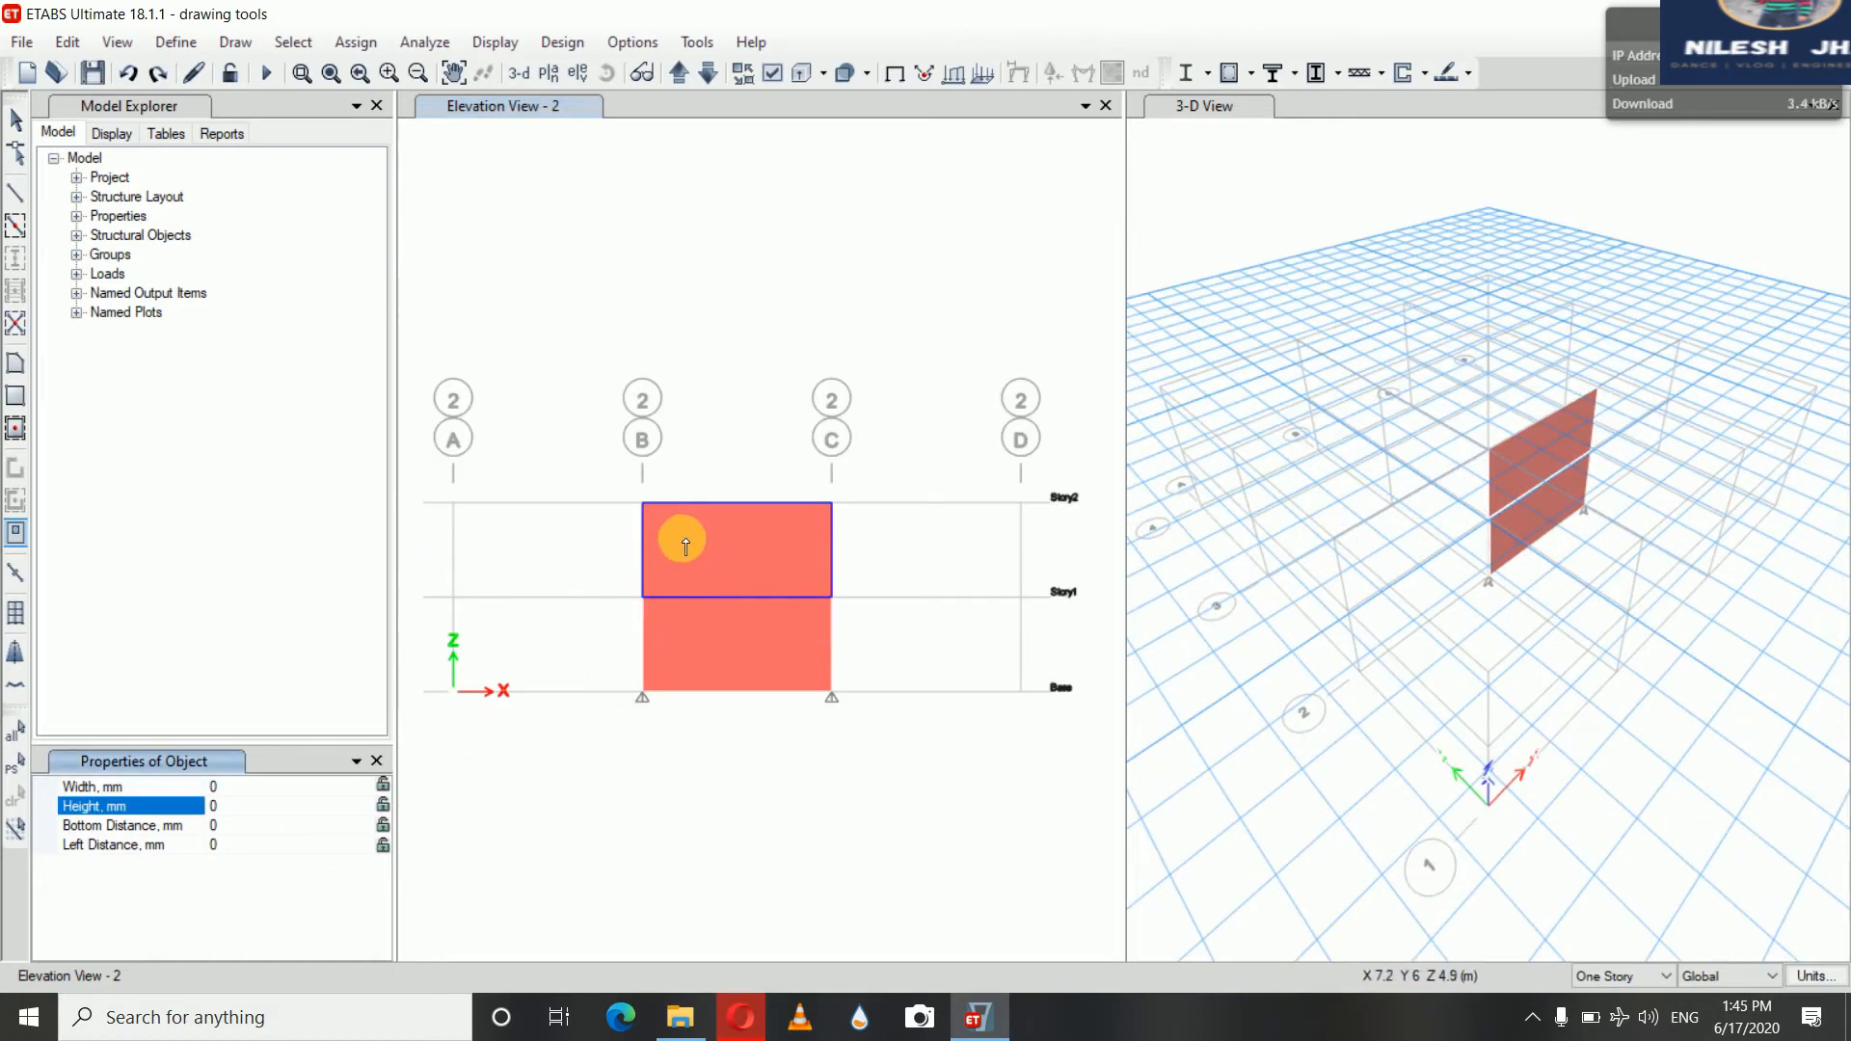
left_click(683, 539)
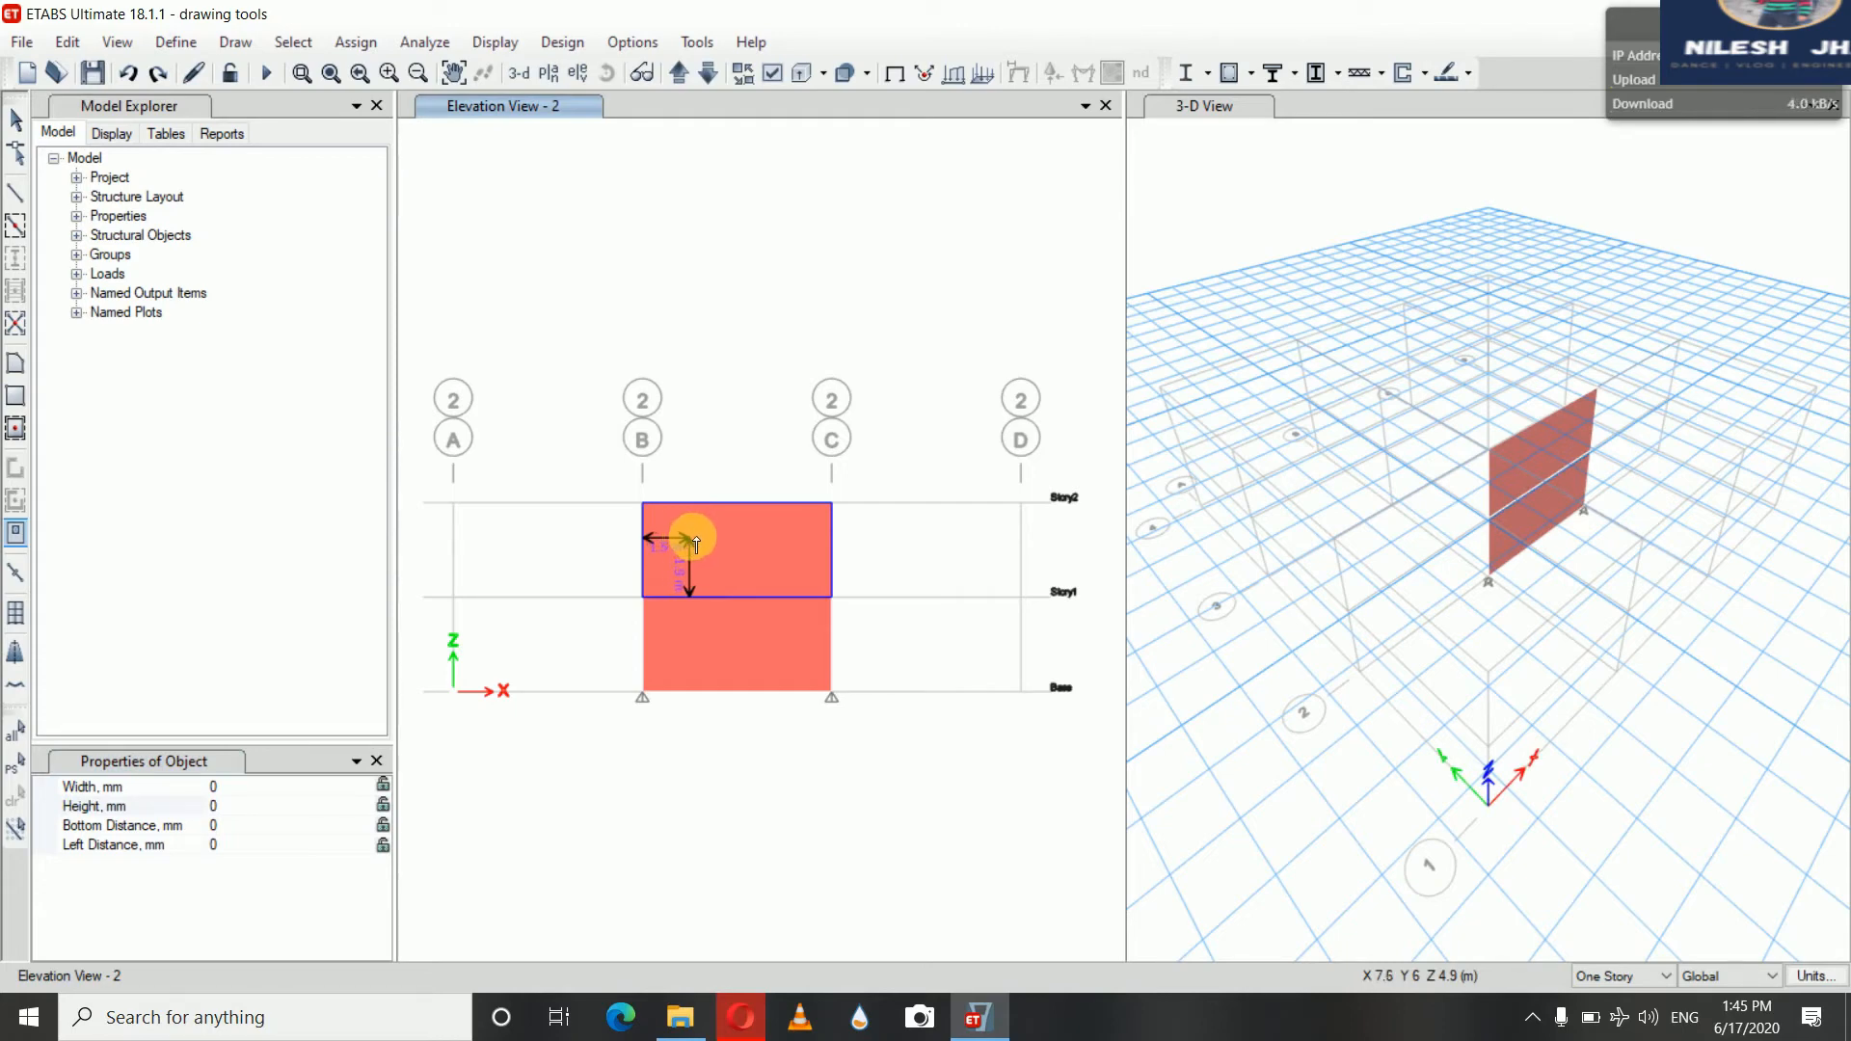
left_click(697, 545)
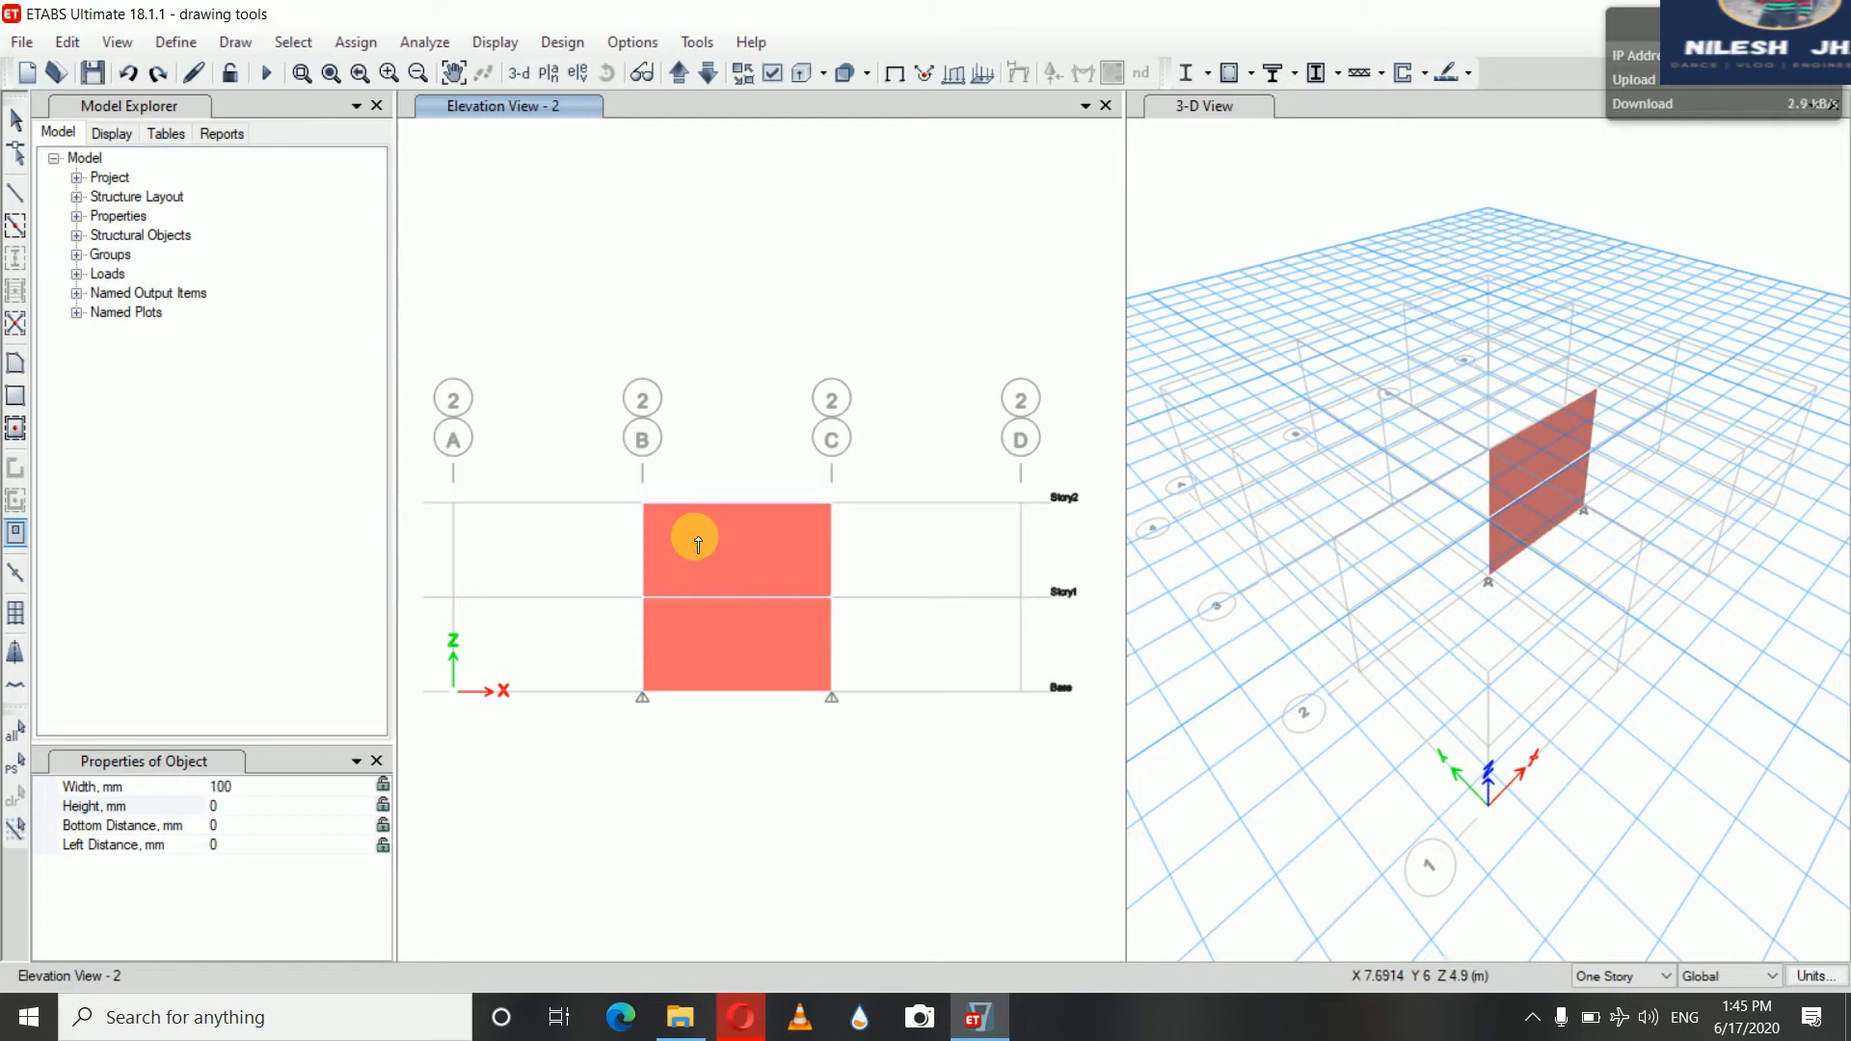
left_click_drag(698, 545, 772, 582)
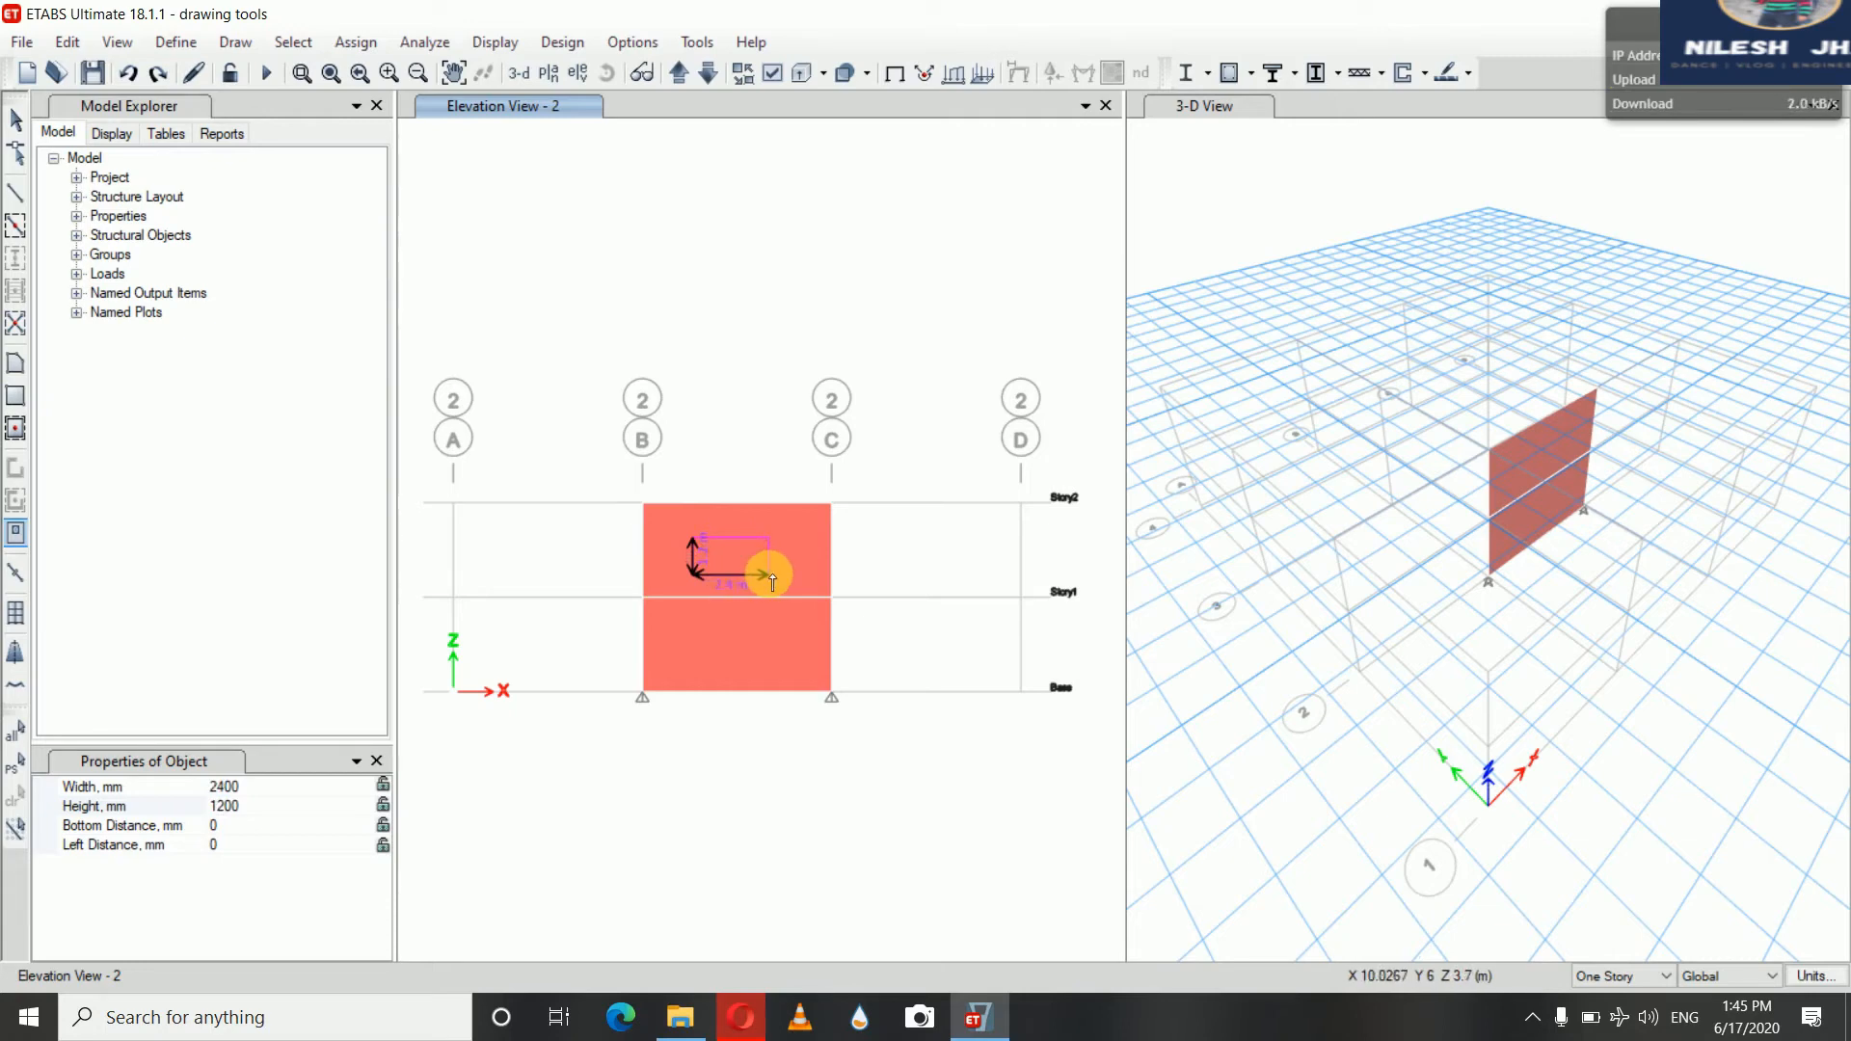
left_click_drag(772, 581, 770, 583)
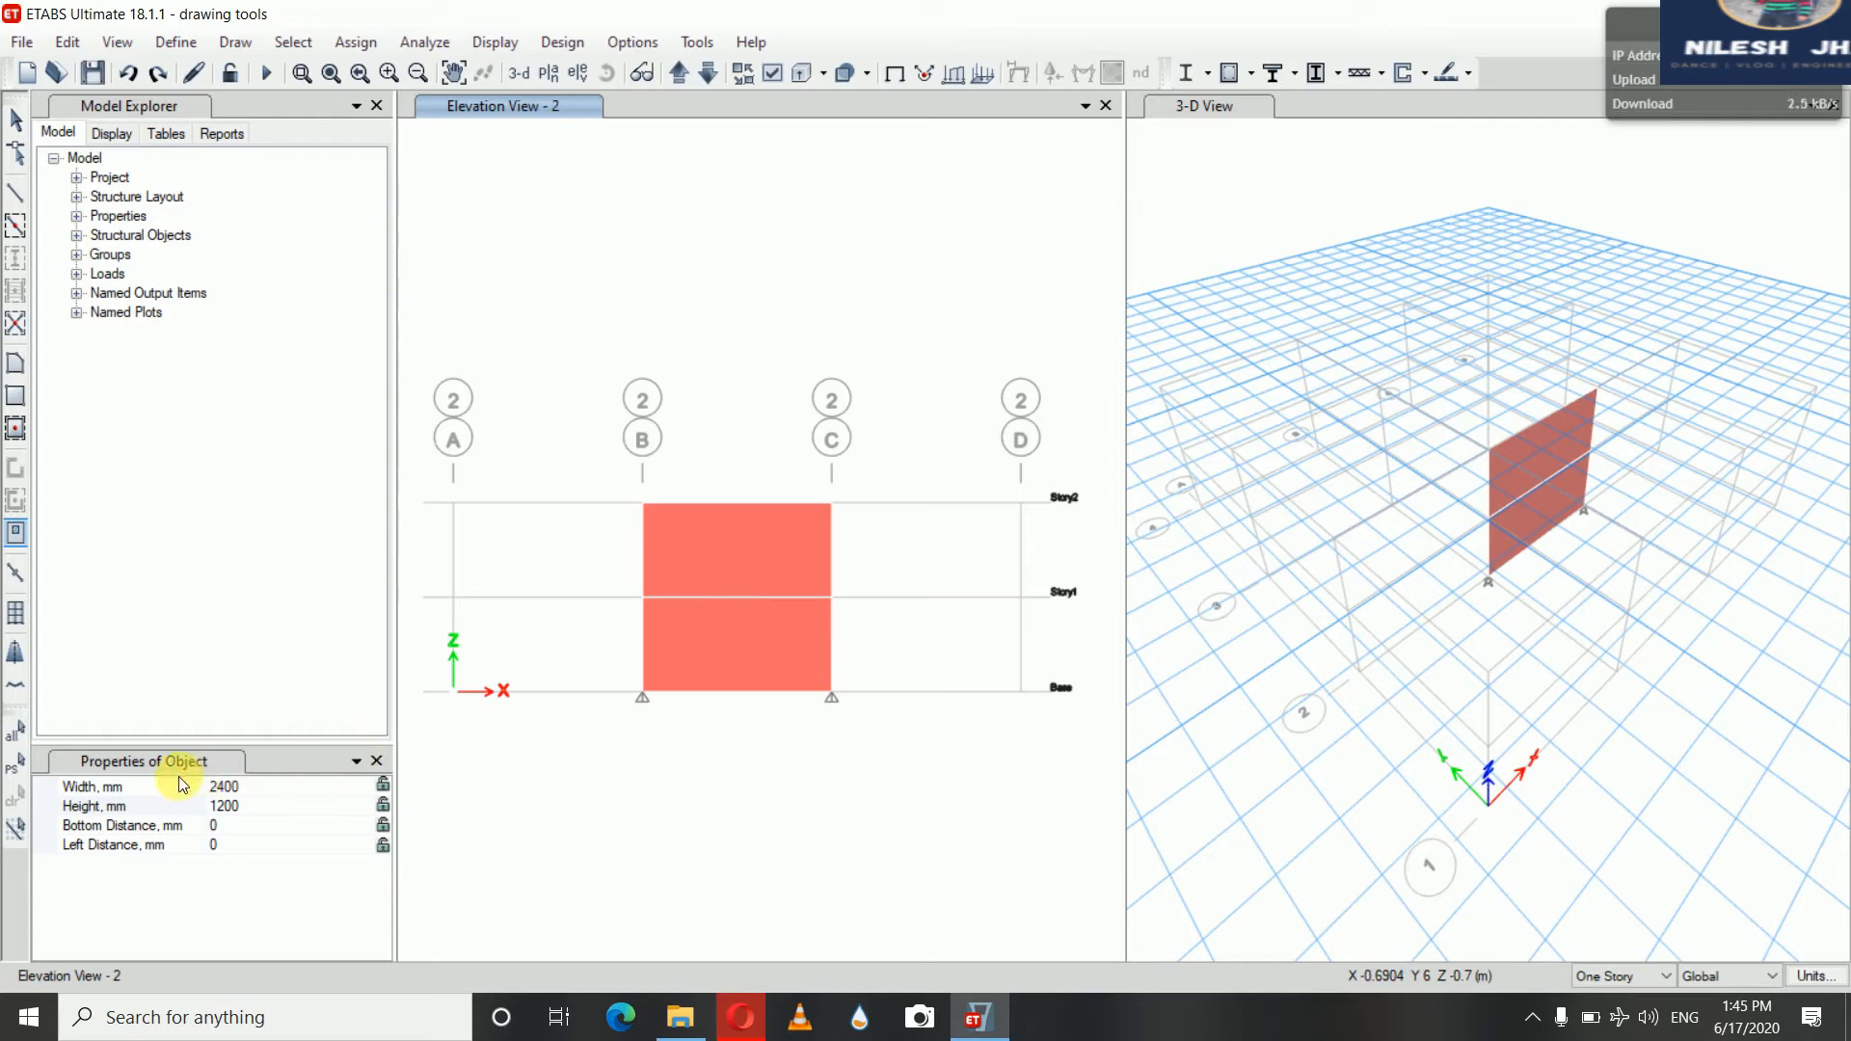
left_click_drag(693, 538, 781, 582)
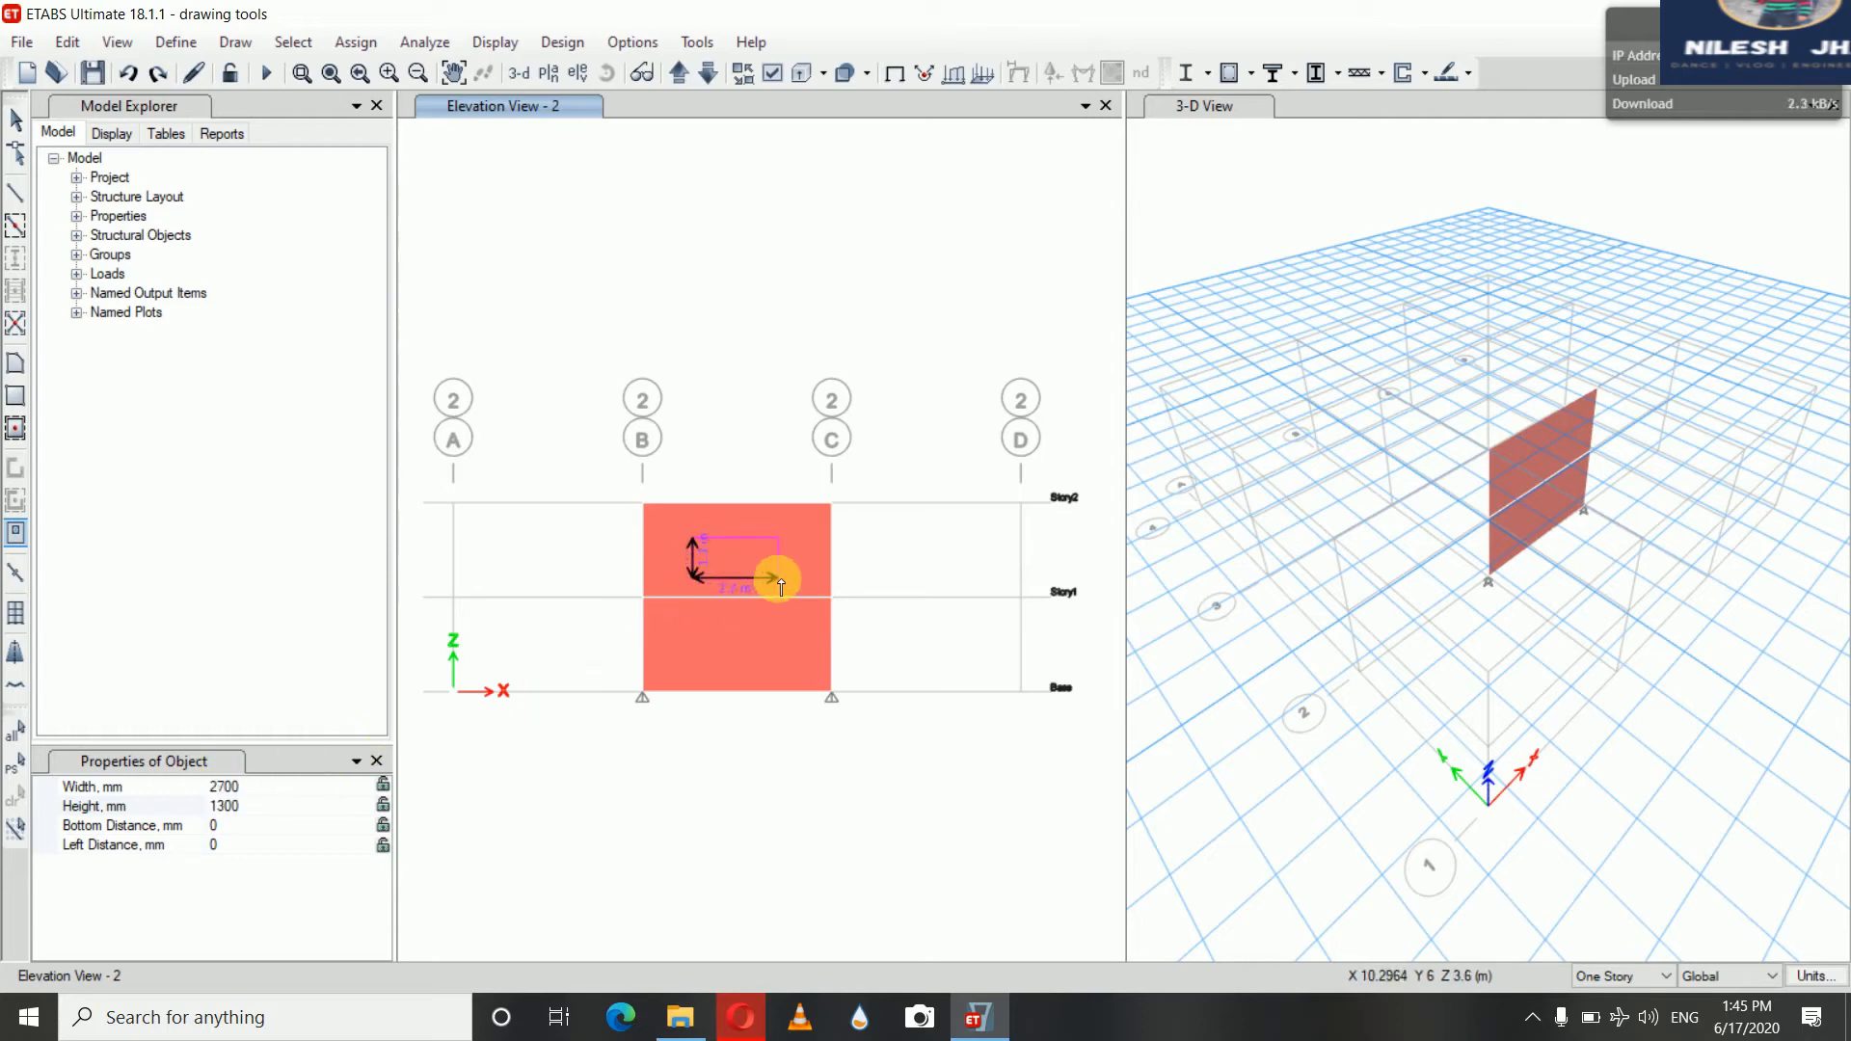
left_click(777, 578)
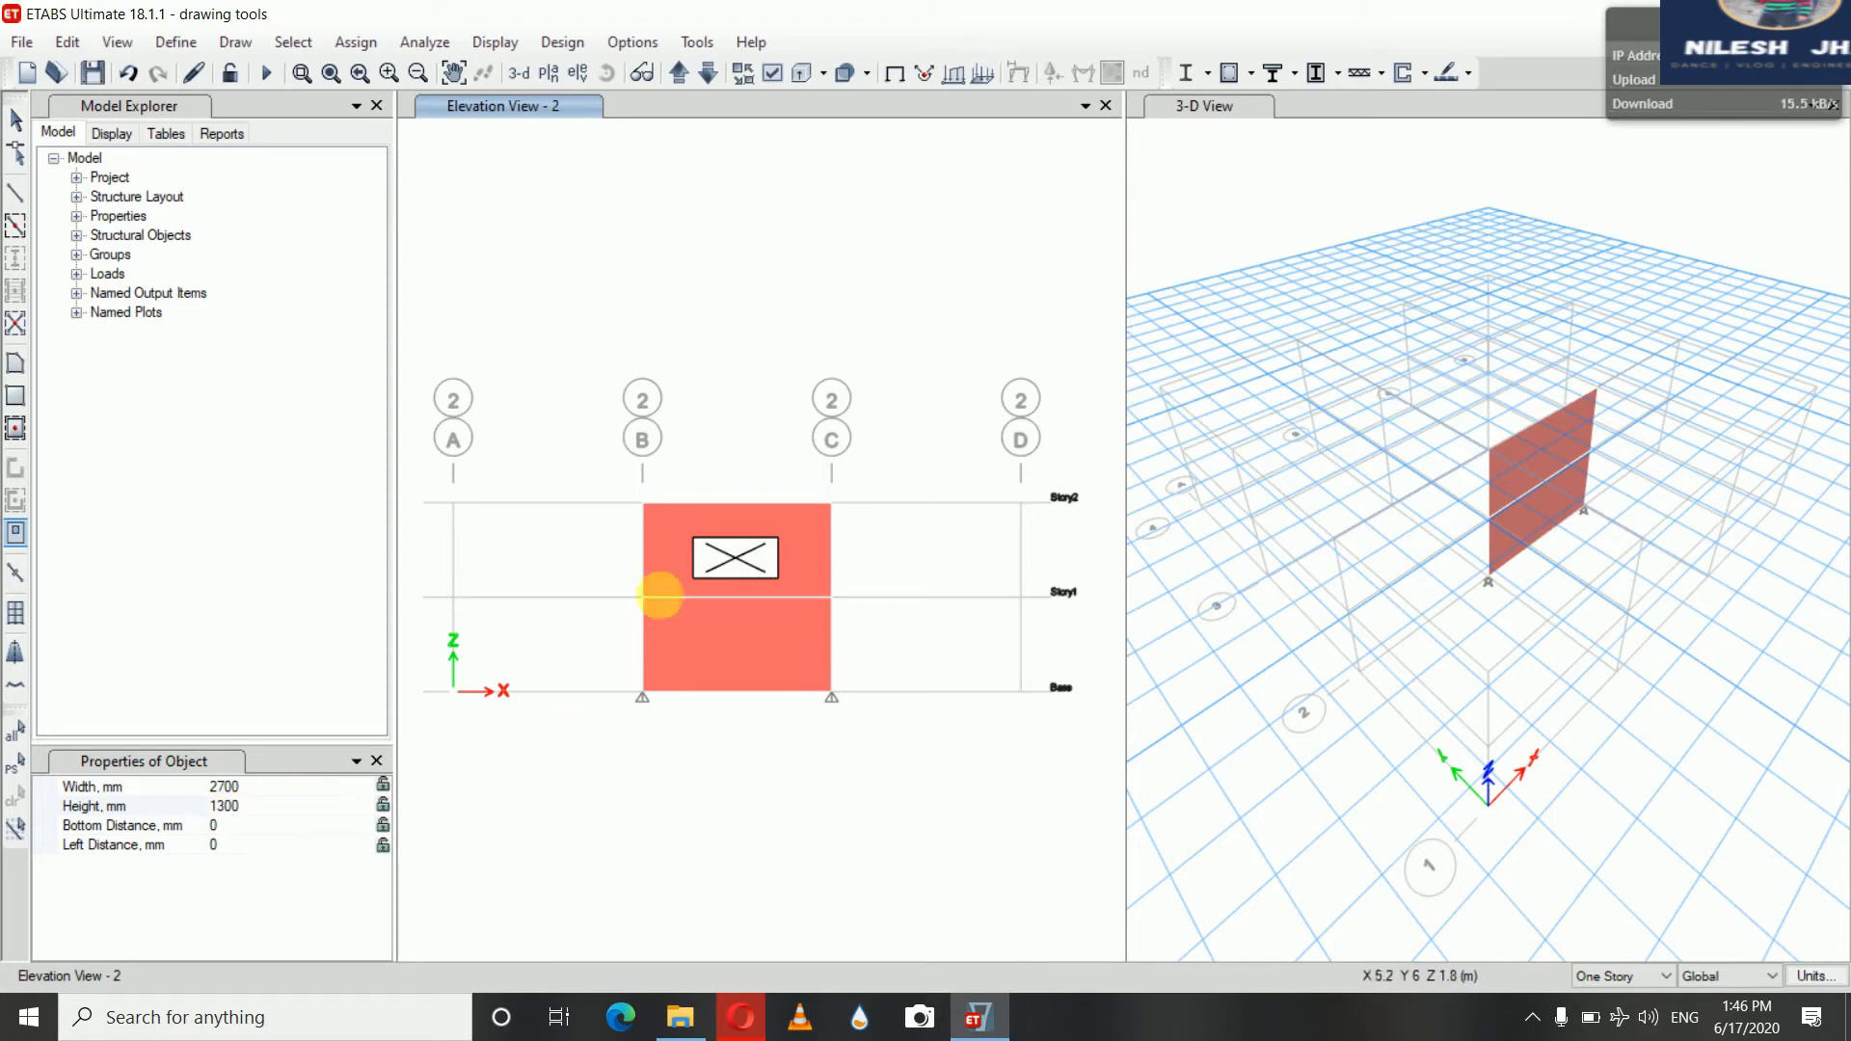
Lock the opening's width and height and place a matching opening in the Story1 wall between grids B and C
left_click(385, 785)
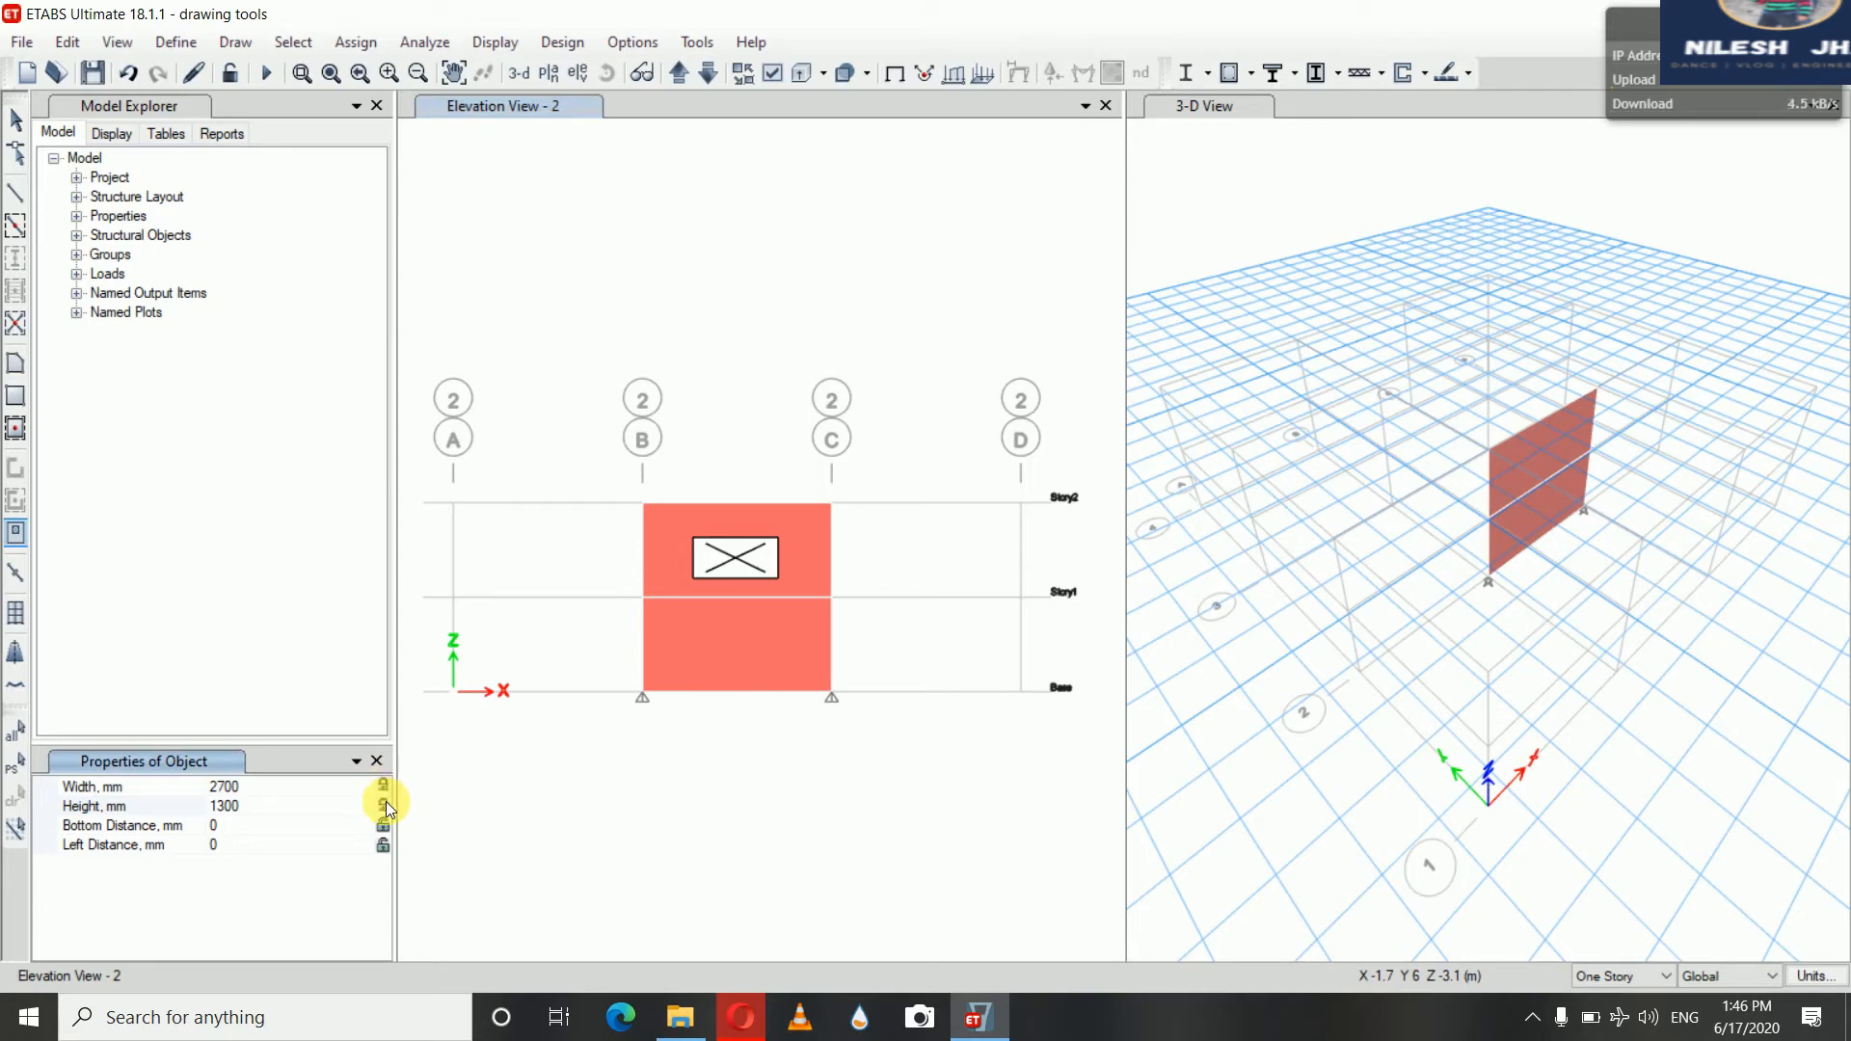
left_click(682, 635)
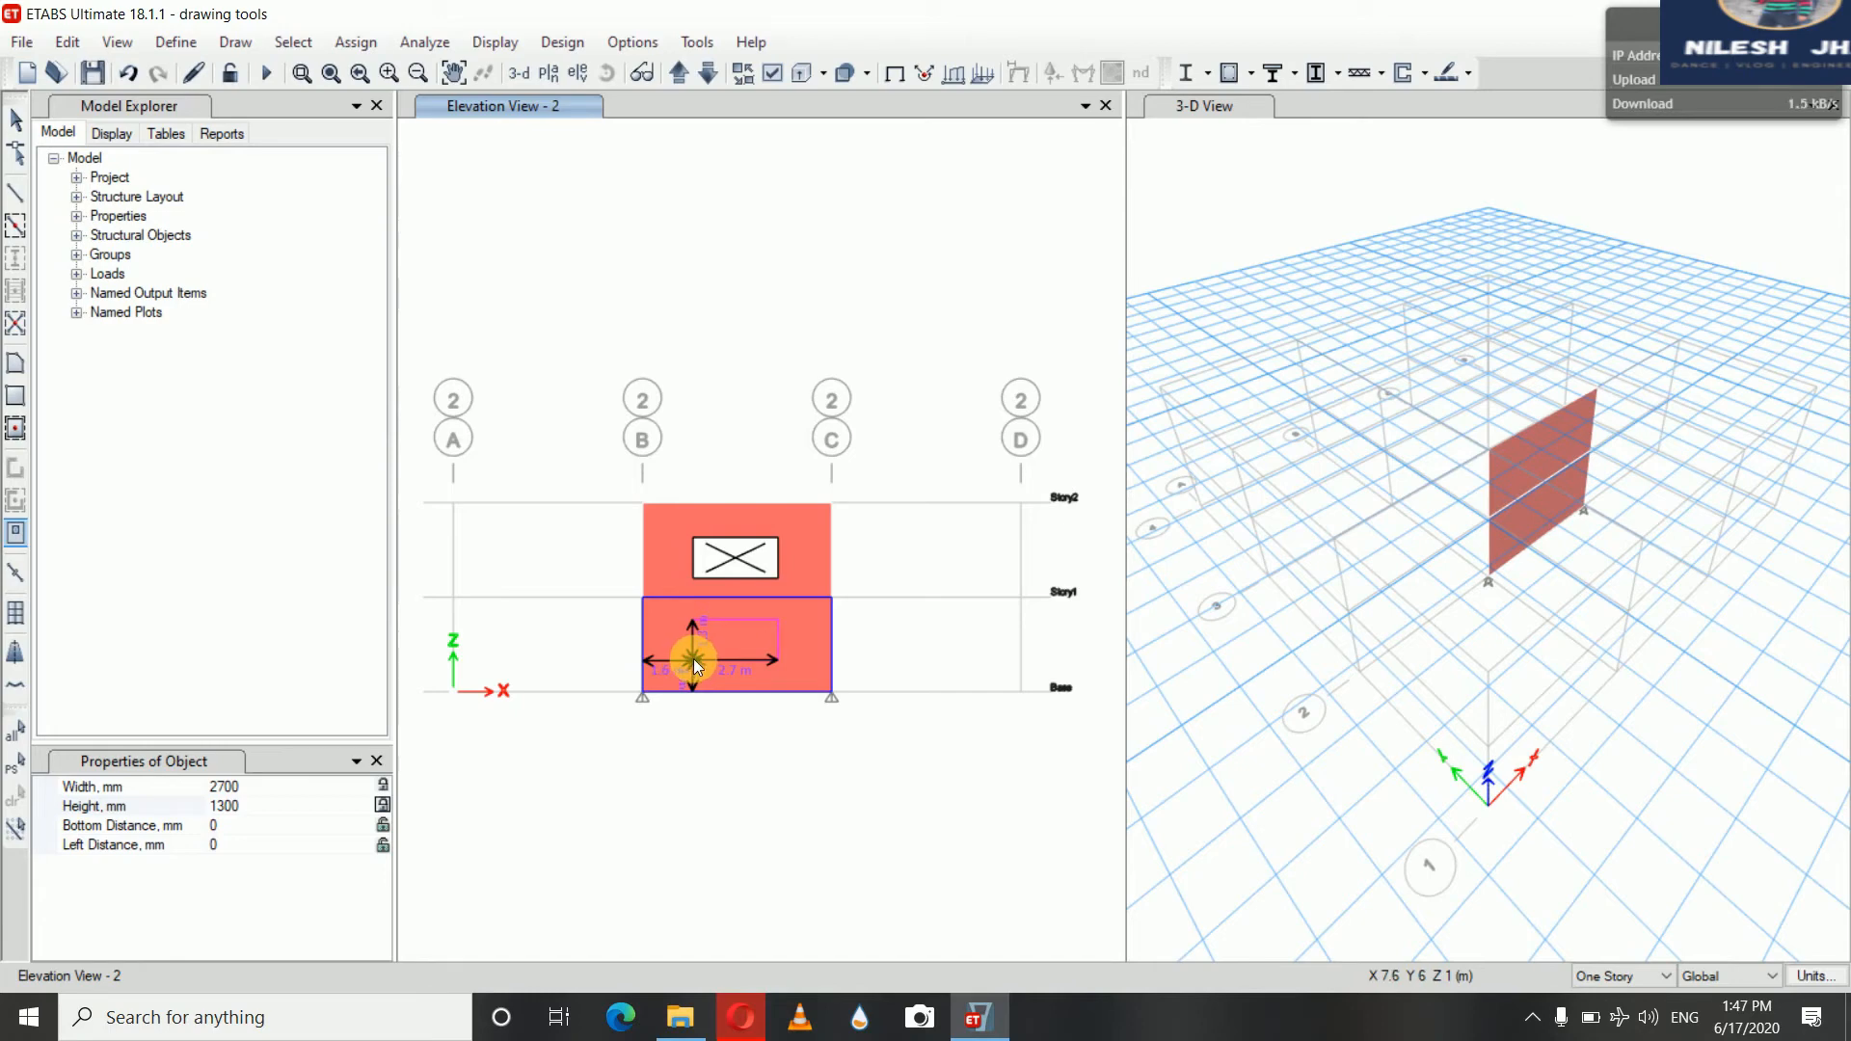
left_click(692, 658)
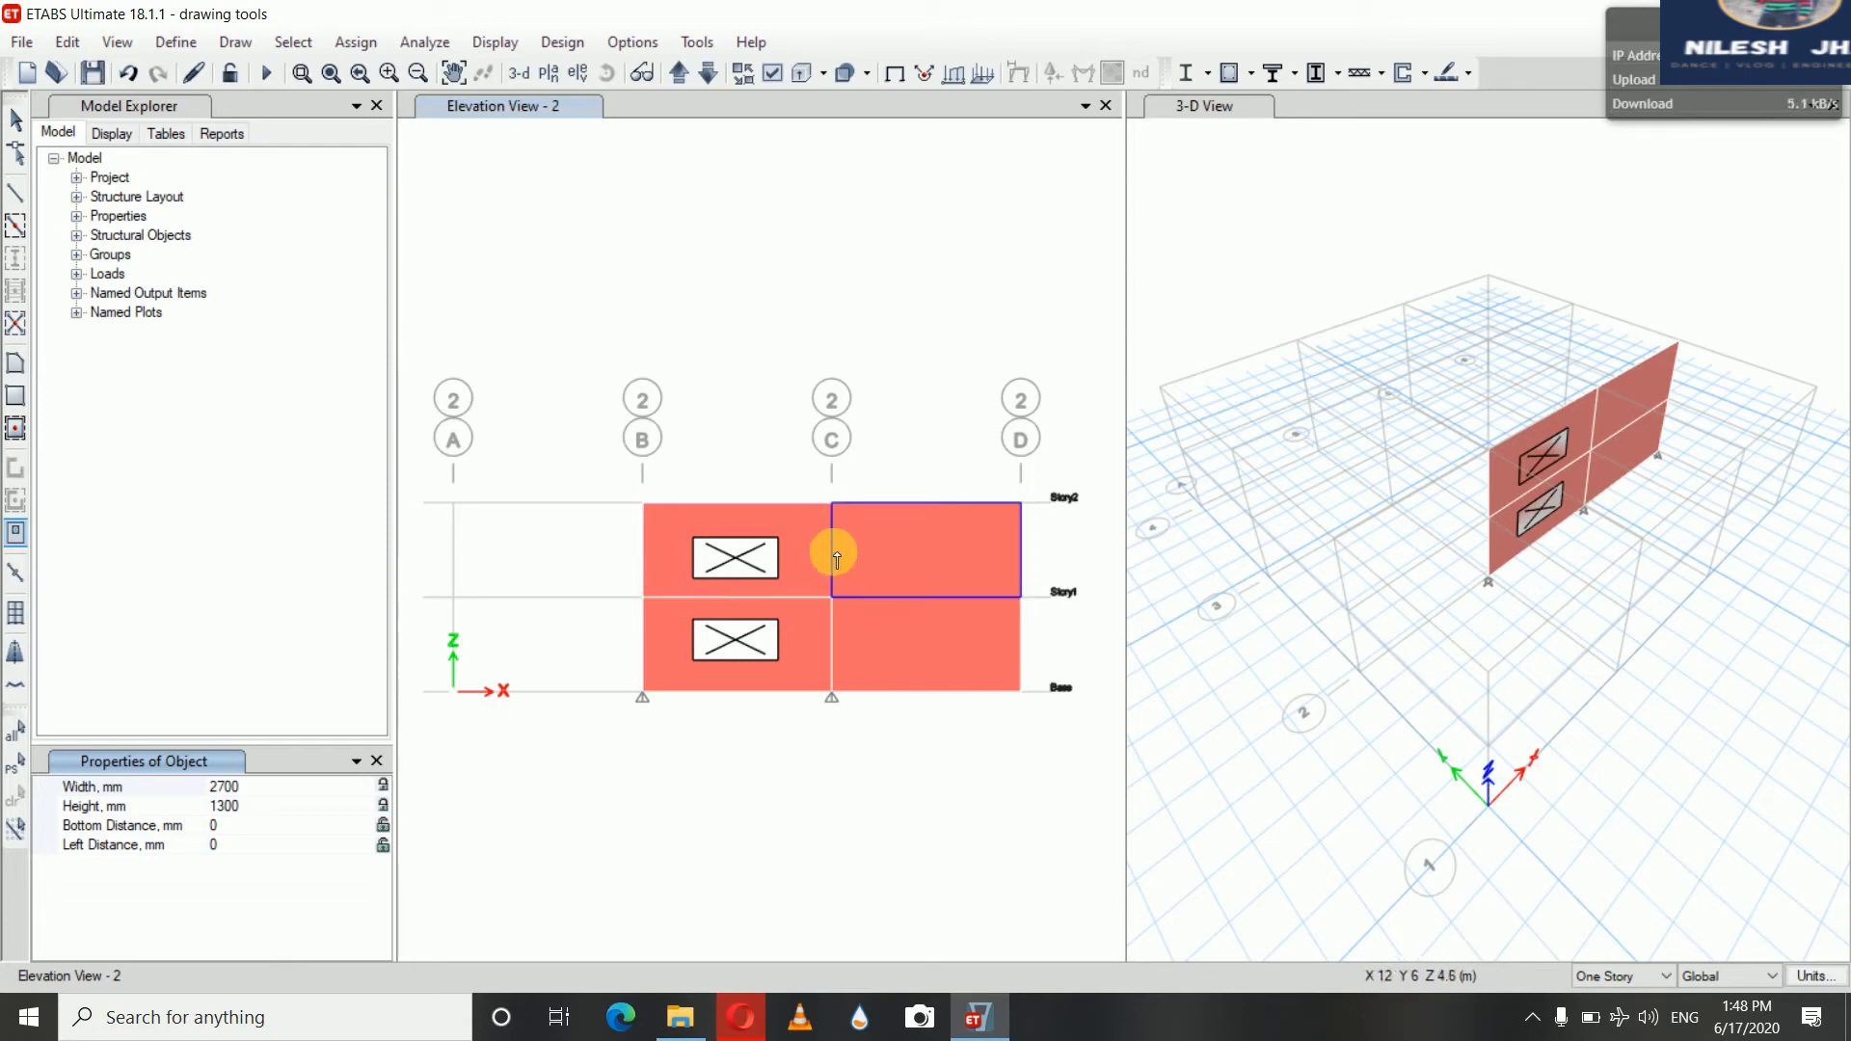
Set the opening's bottom distance to 1000 mm and left distance to 2000 mm, and lock both values
left_click(236, 826)
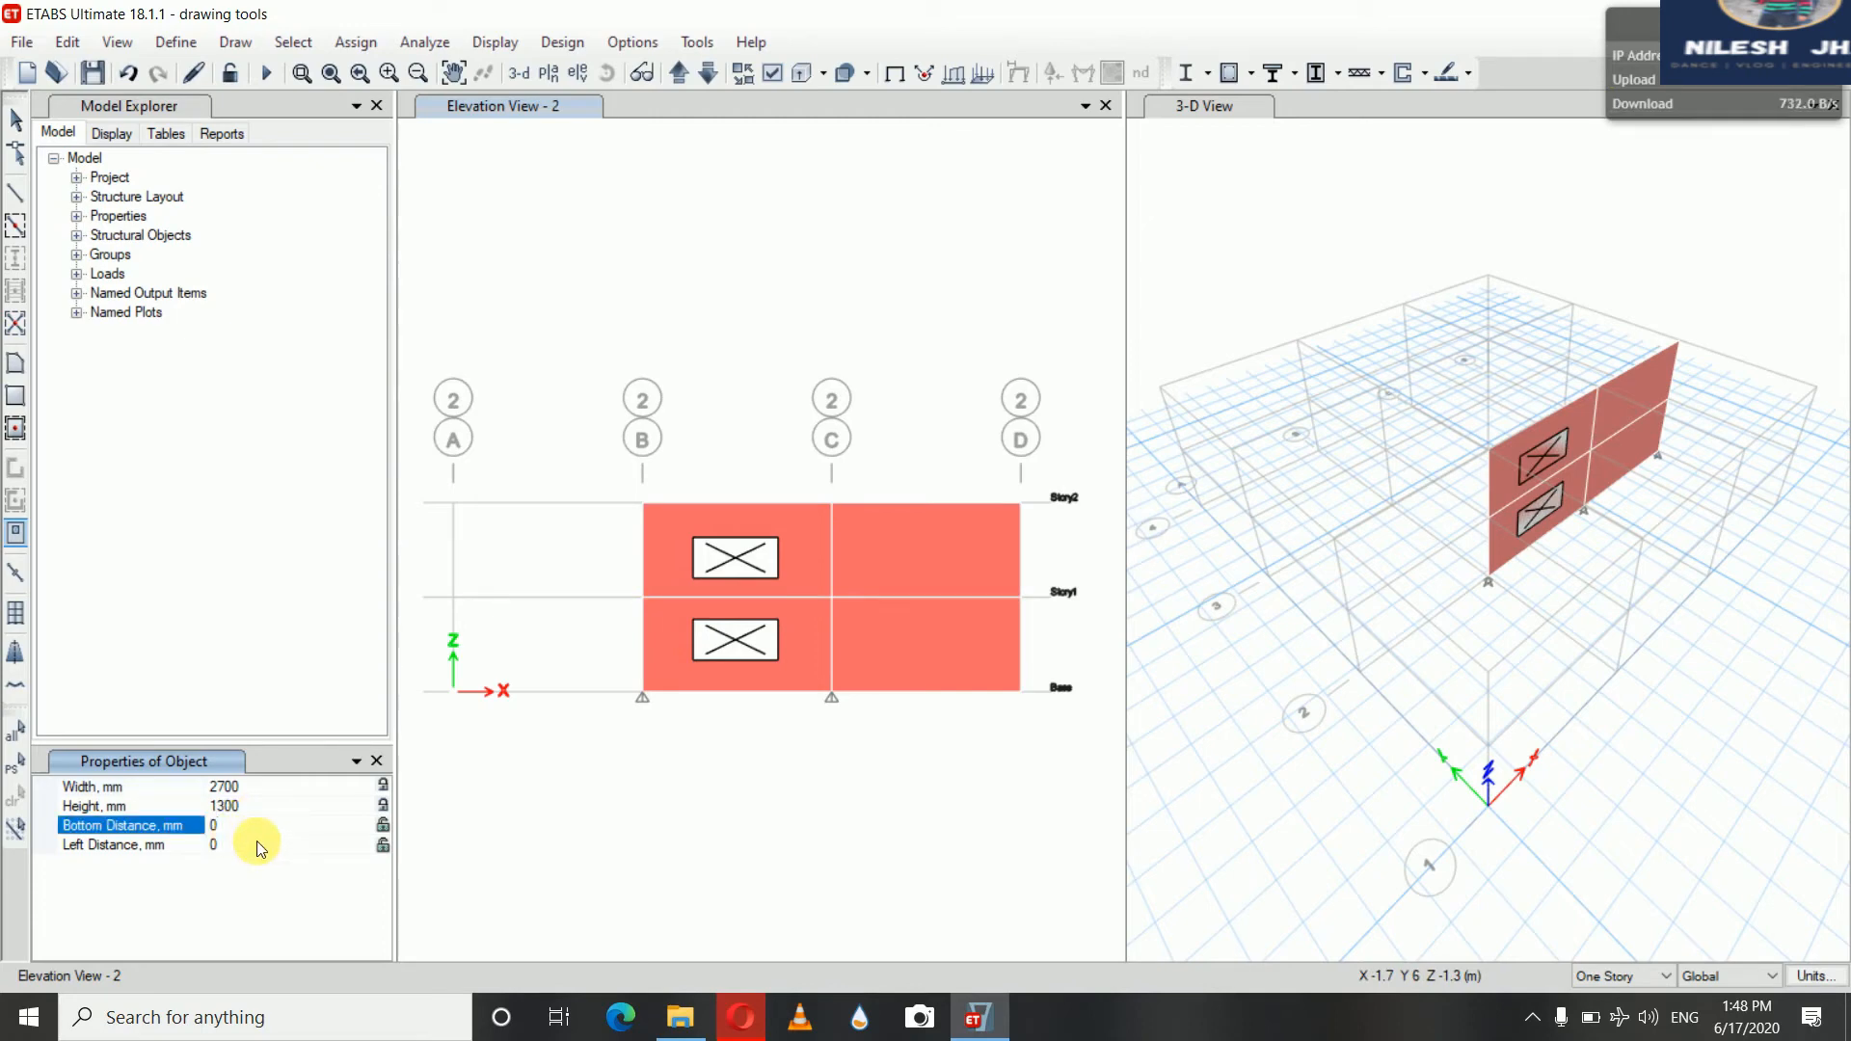
left_click(259, 846)
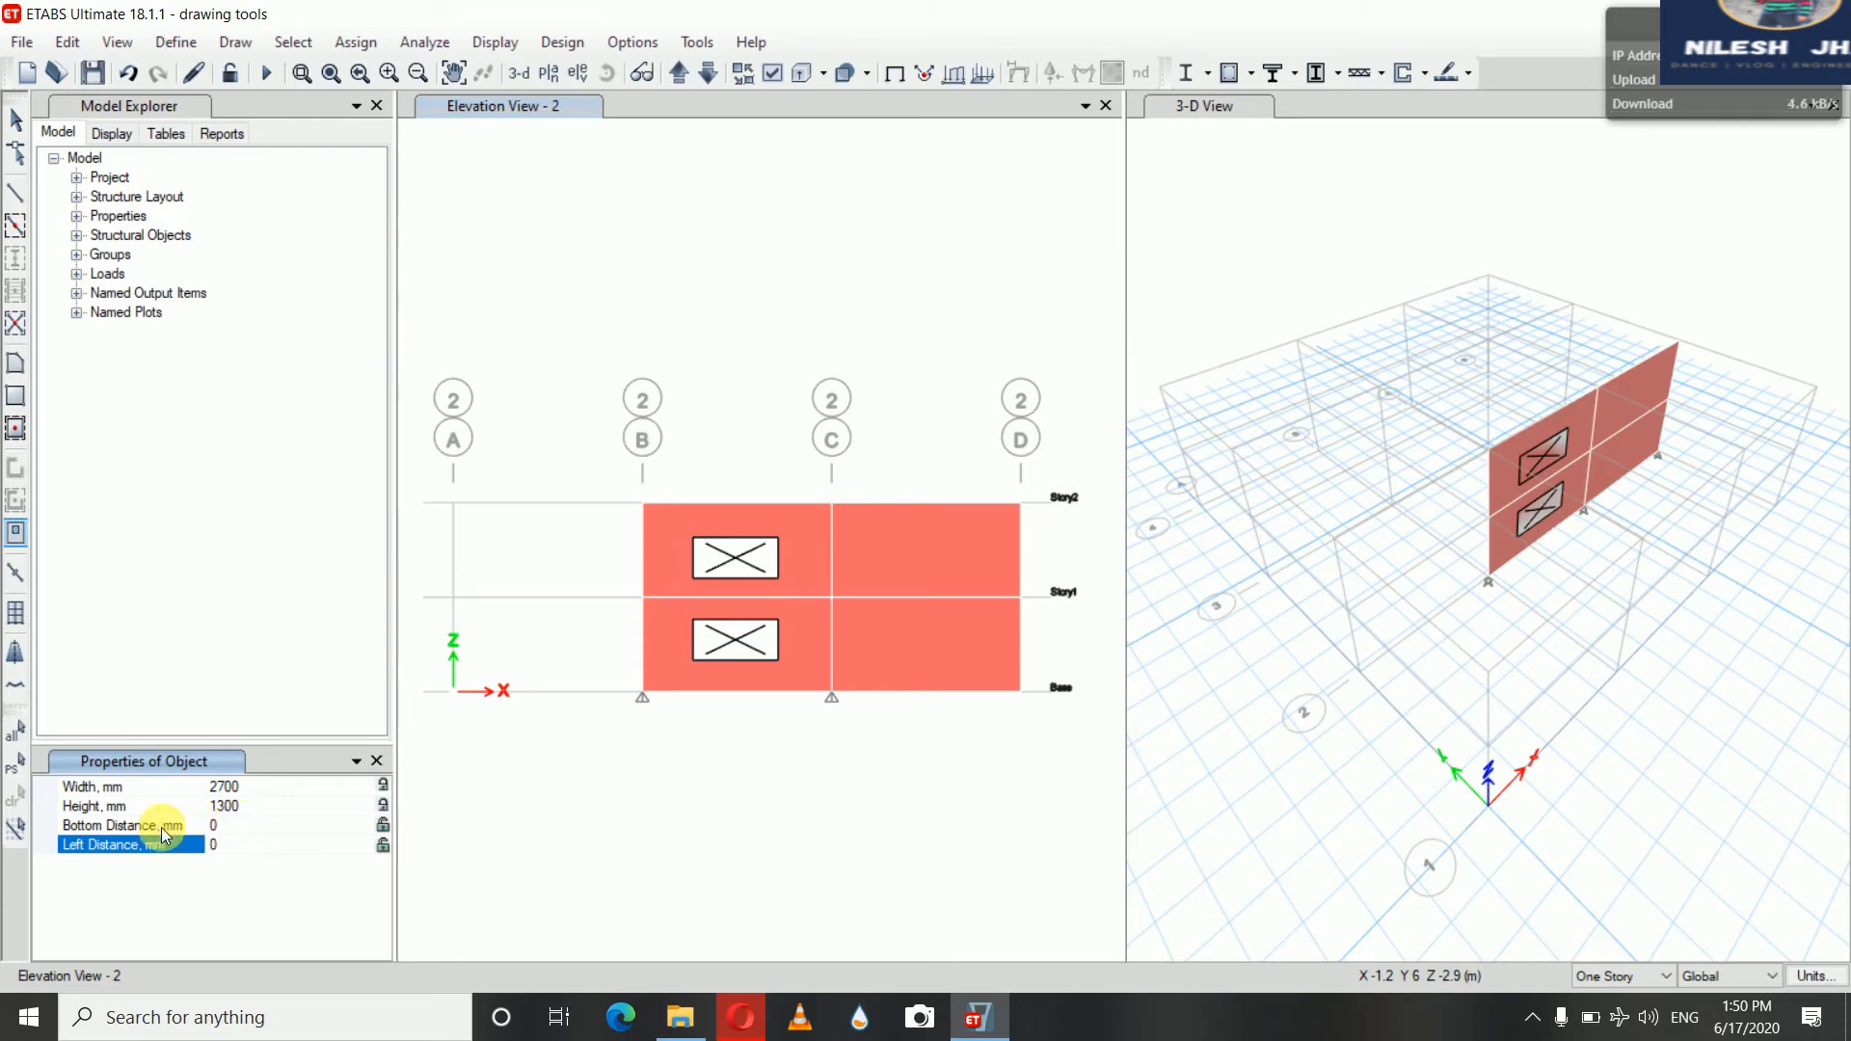
left_click(237, 828)
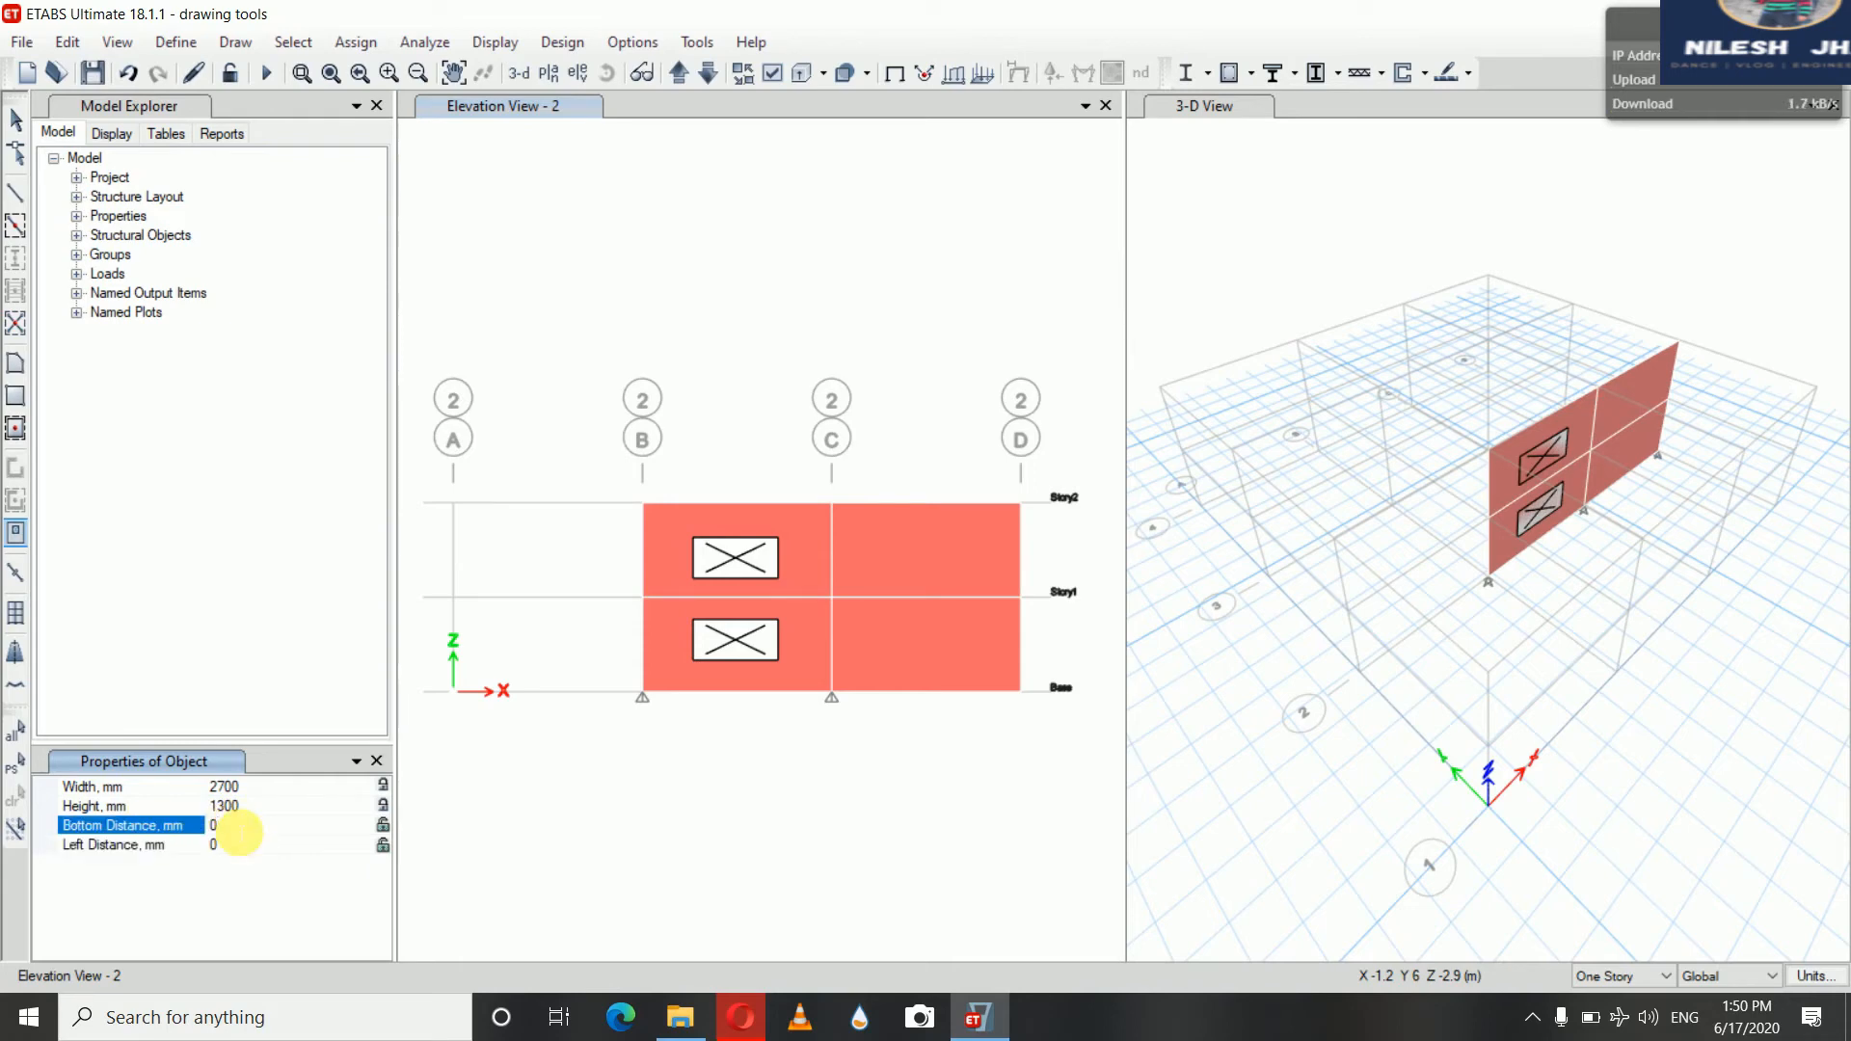
key("BackSpace")
type("1000")
left_click(253, 850)
key("BackSpace")
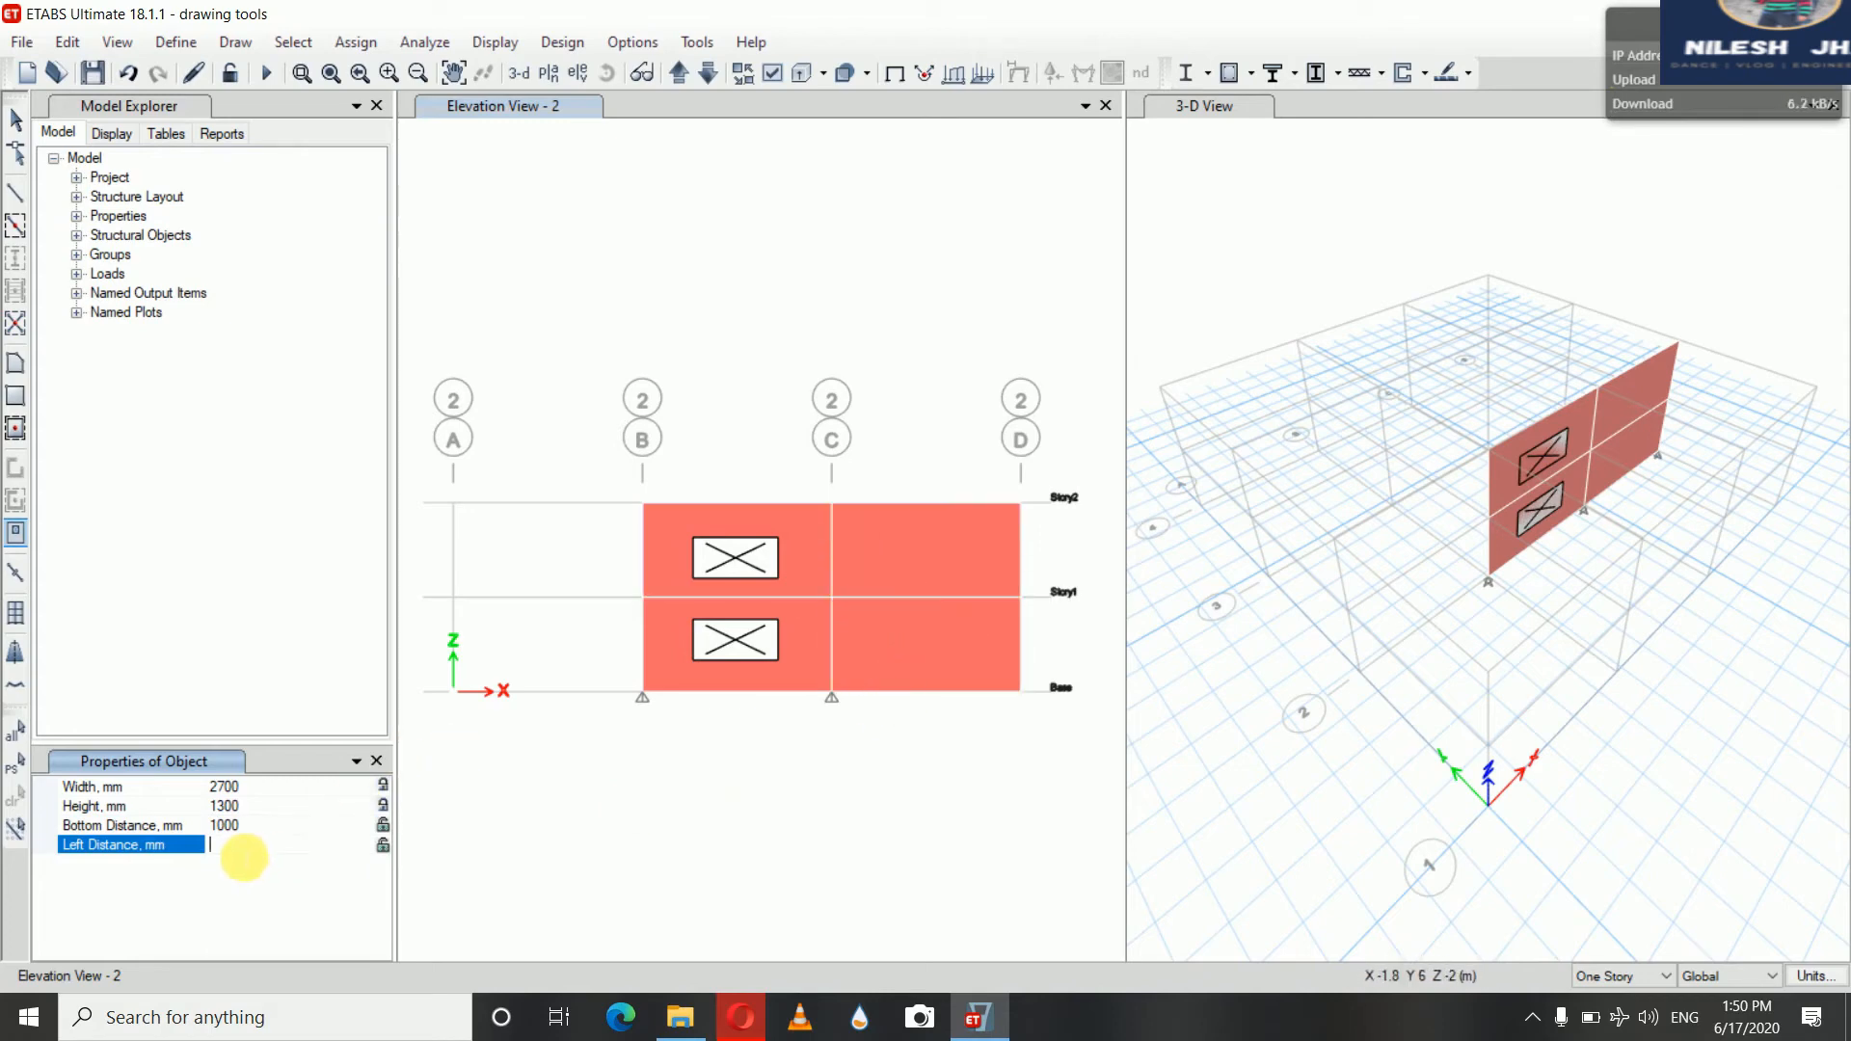
type("2000")
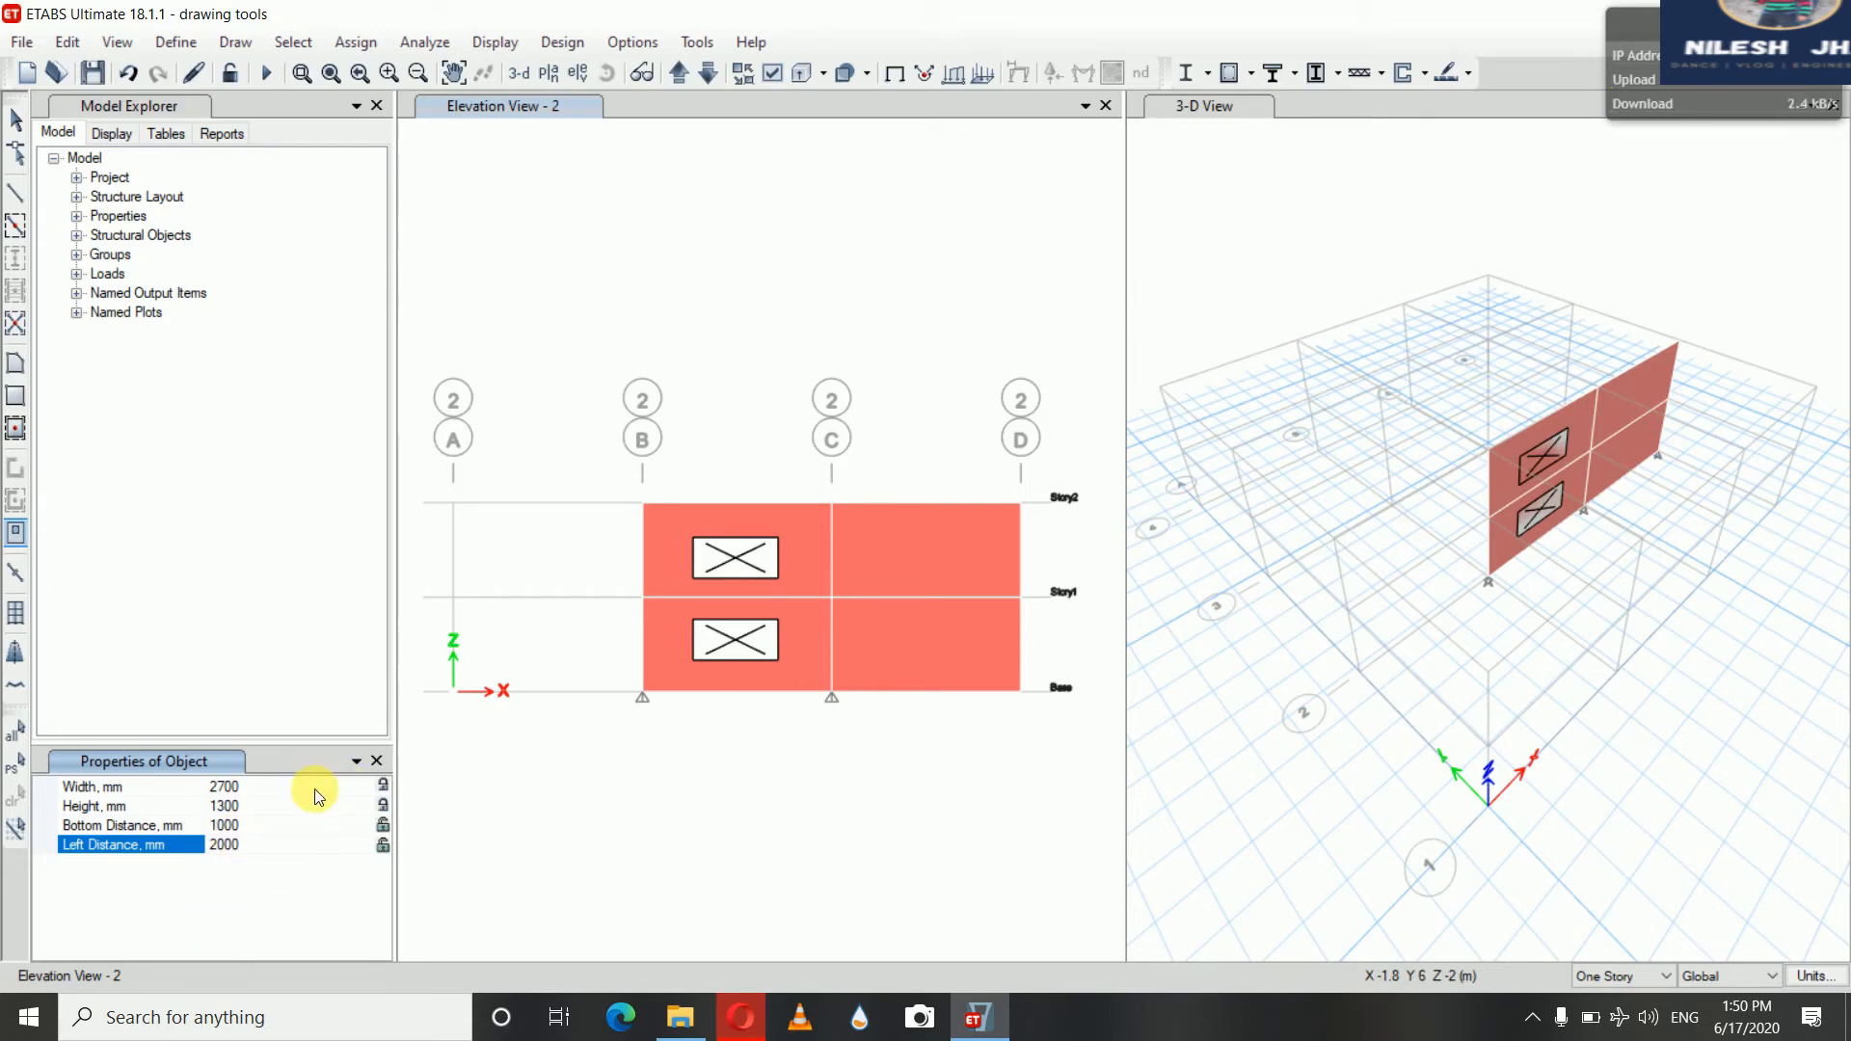
left_click(384, 827)
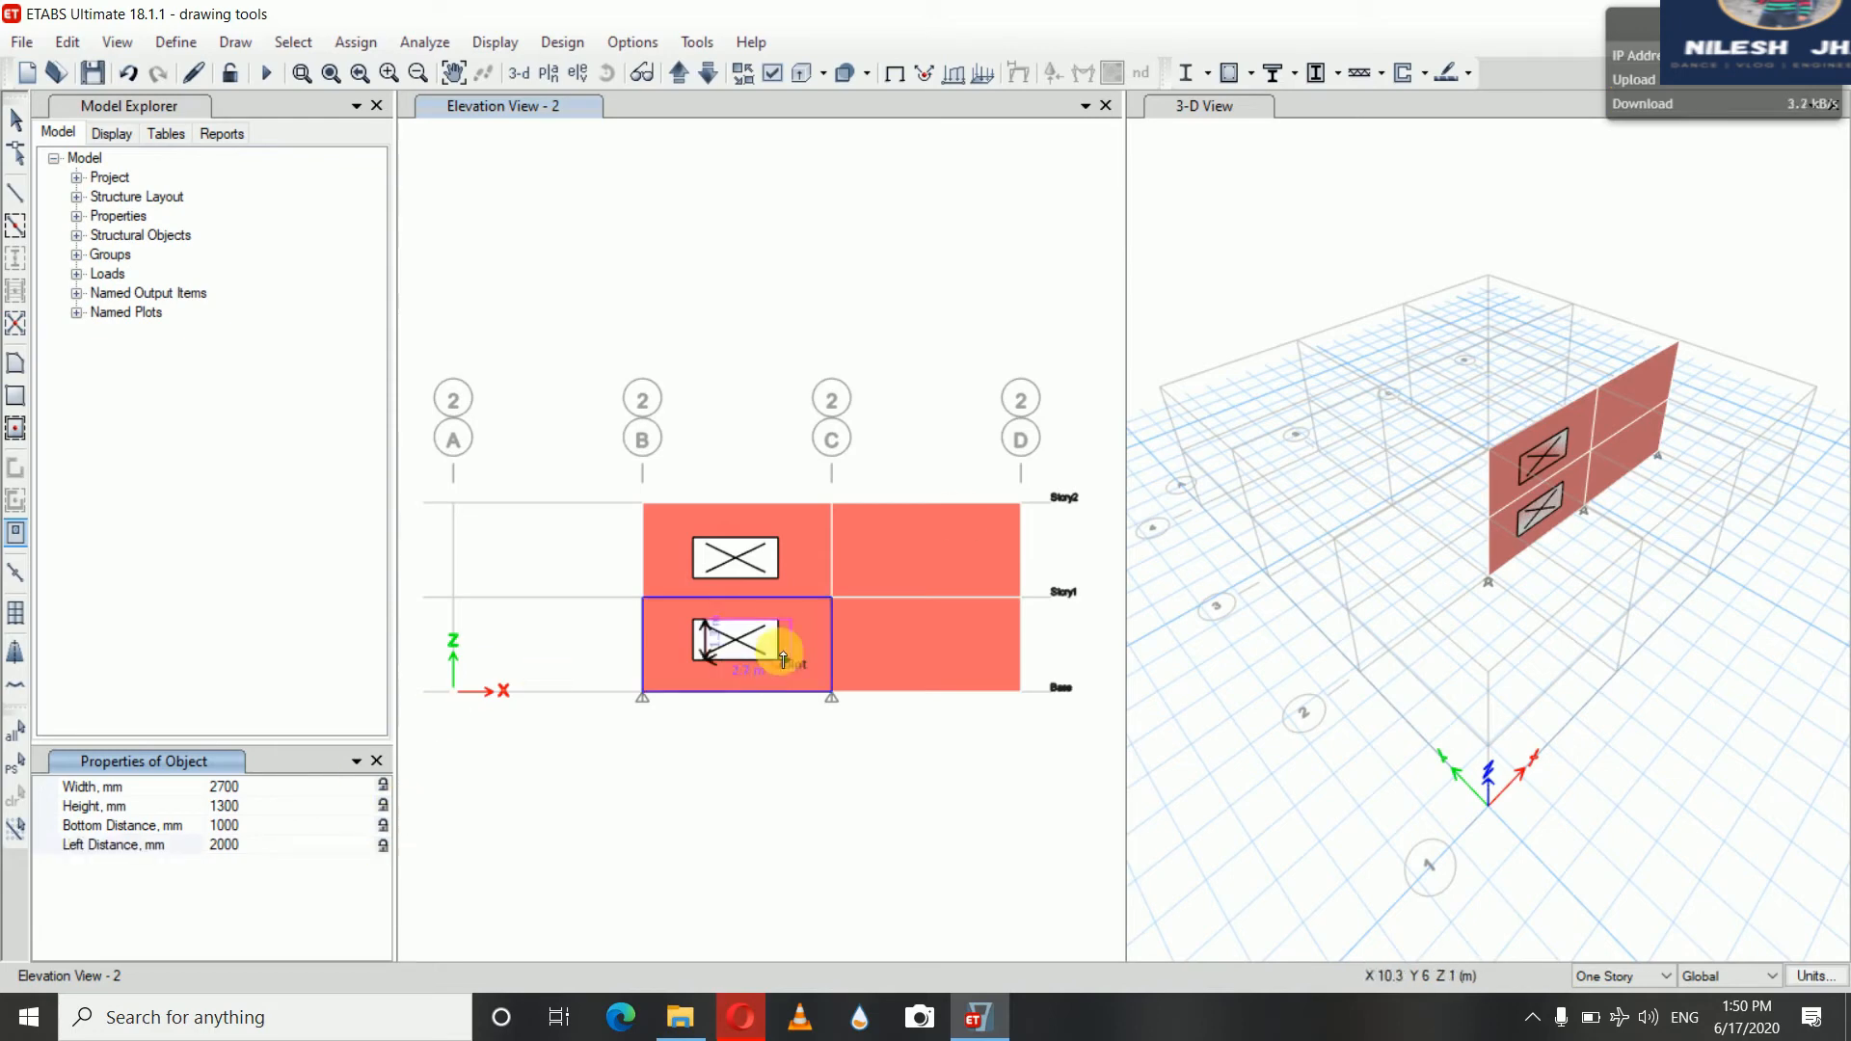
Place a matching opening in the Story2 wall between grids C and D, then draw an opening about 3500 mm wide and 1500 mm high in the Story1 wall below
left_click(910, 552)
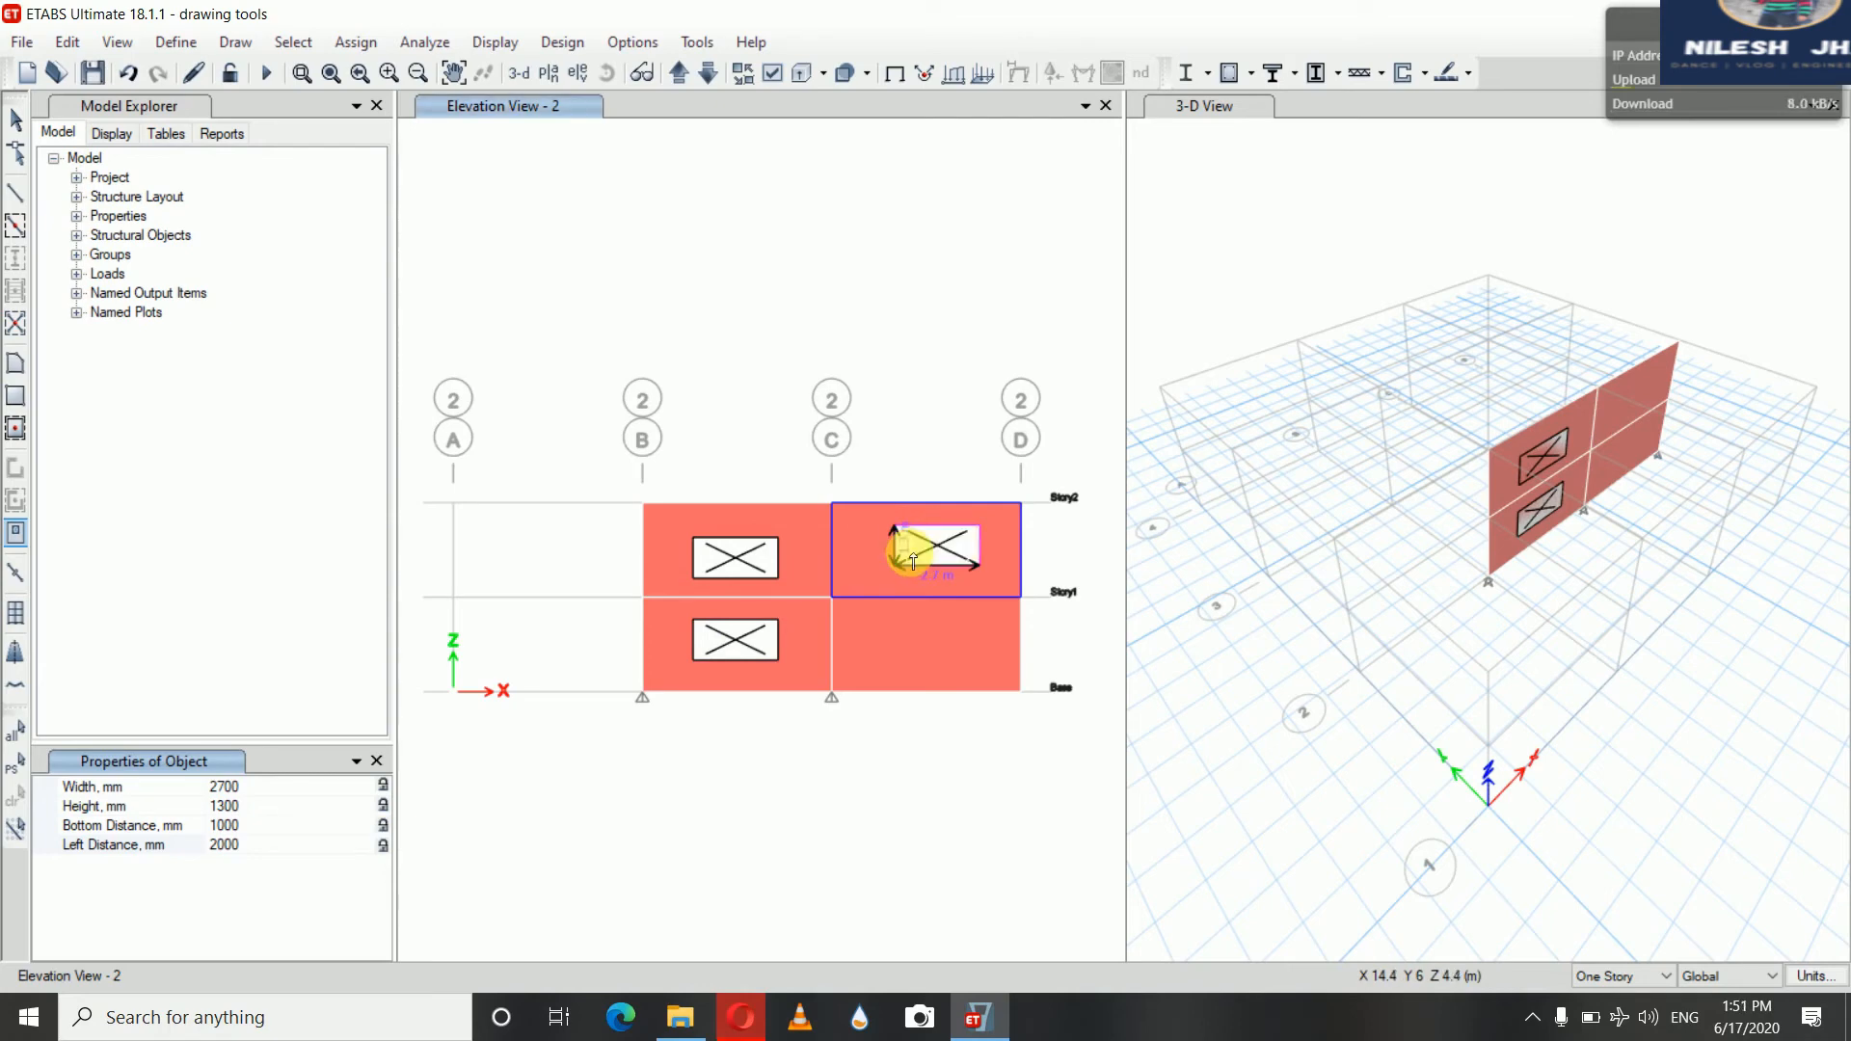
left_click(382, 786)
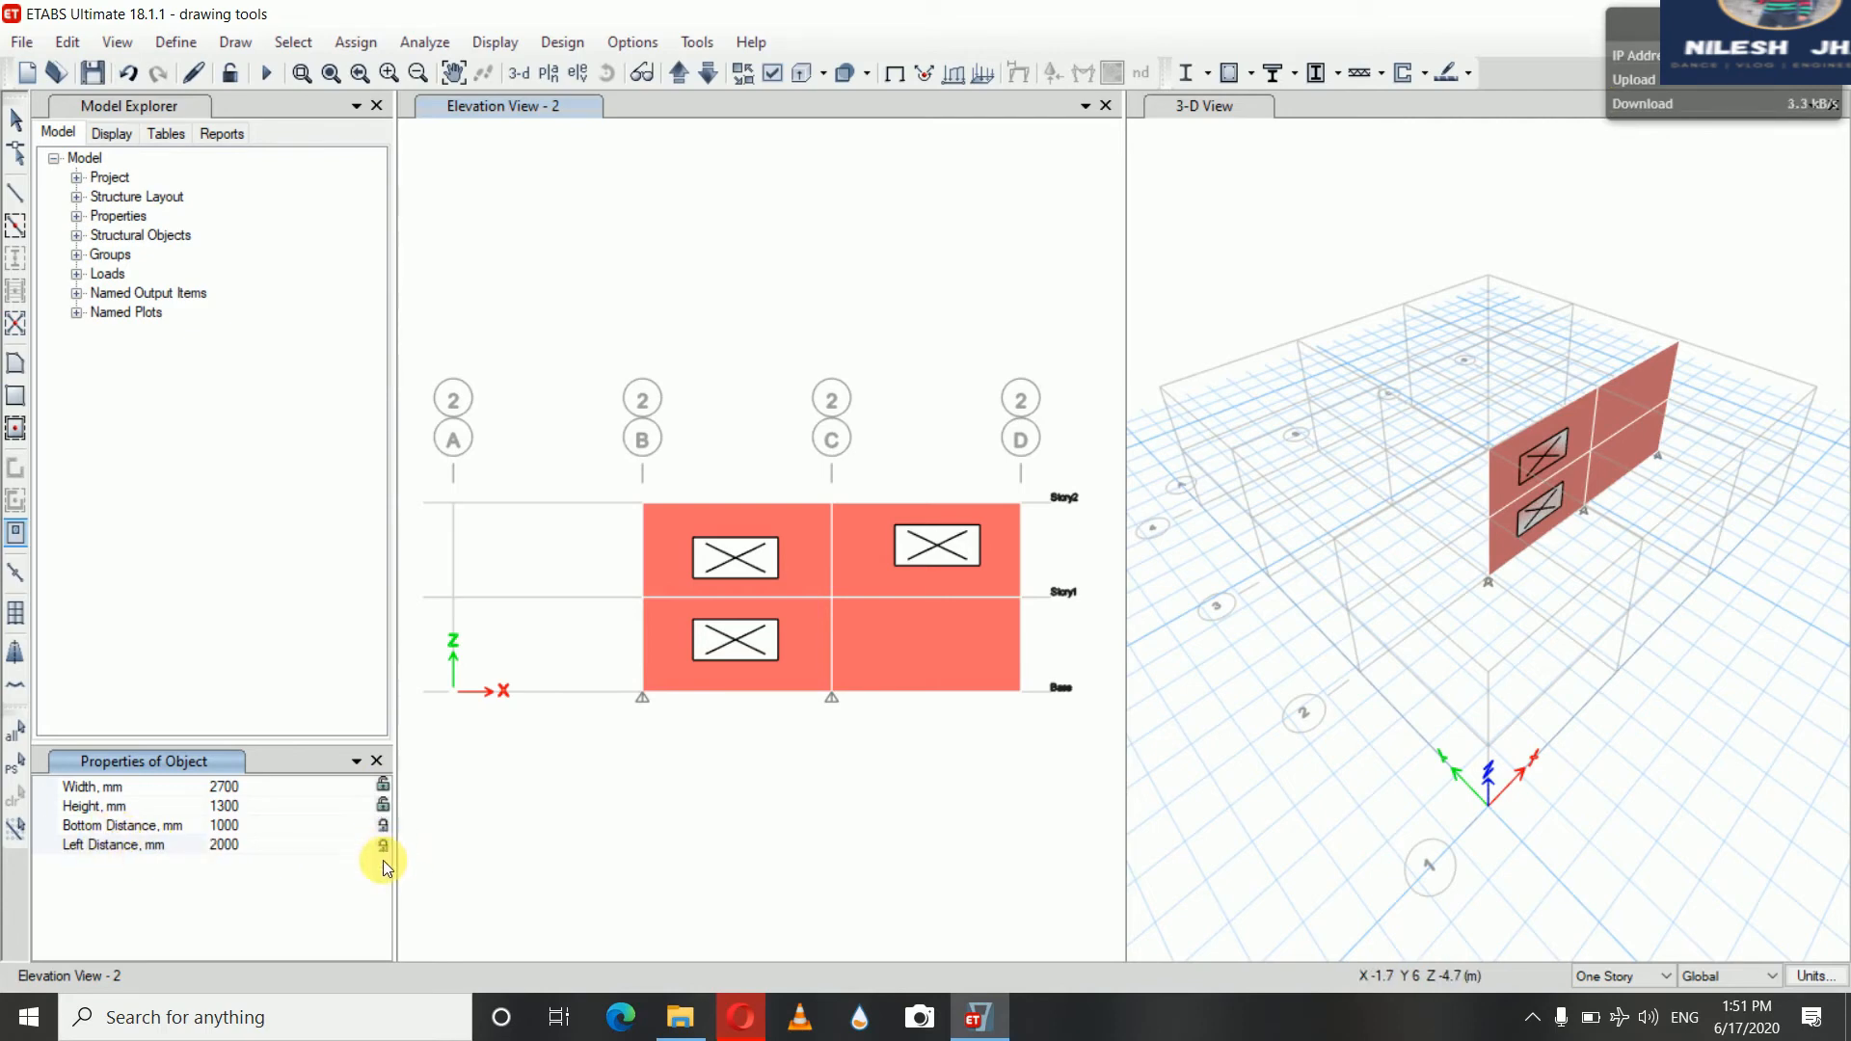
left_click(960, 638)
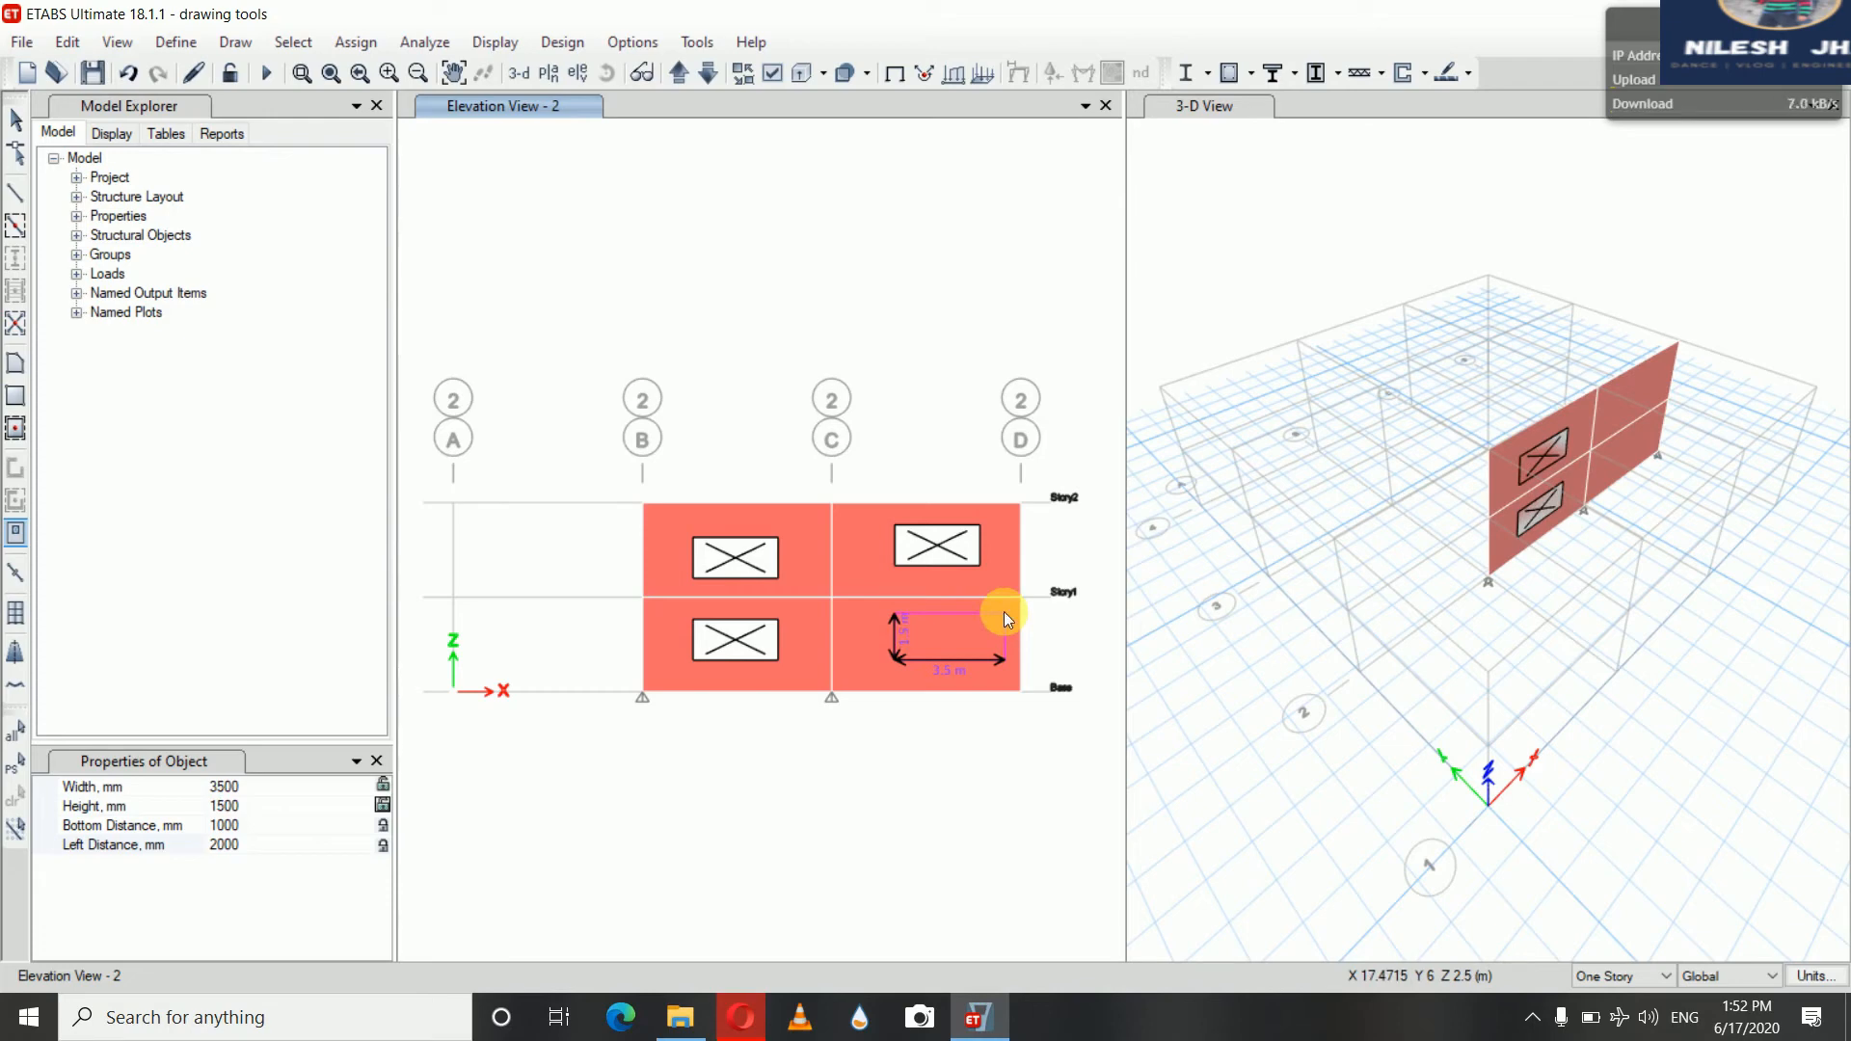
left_click(957, 648)
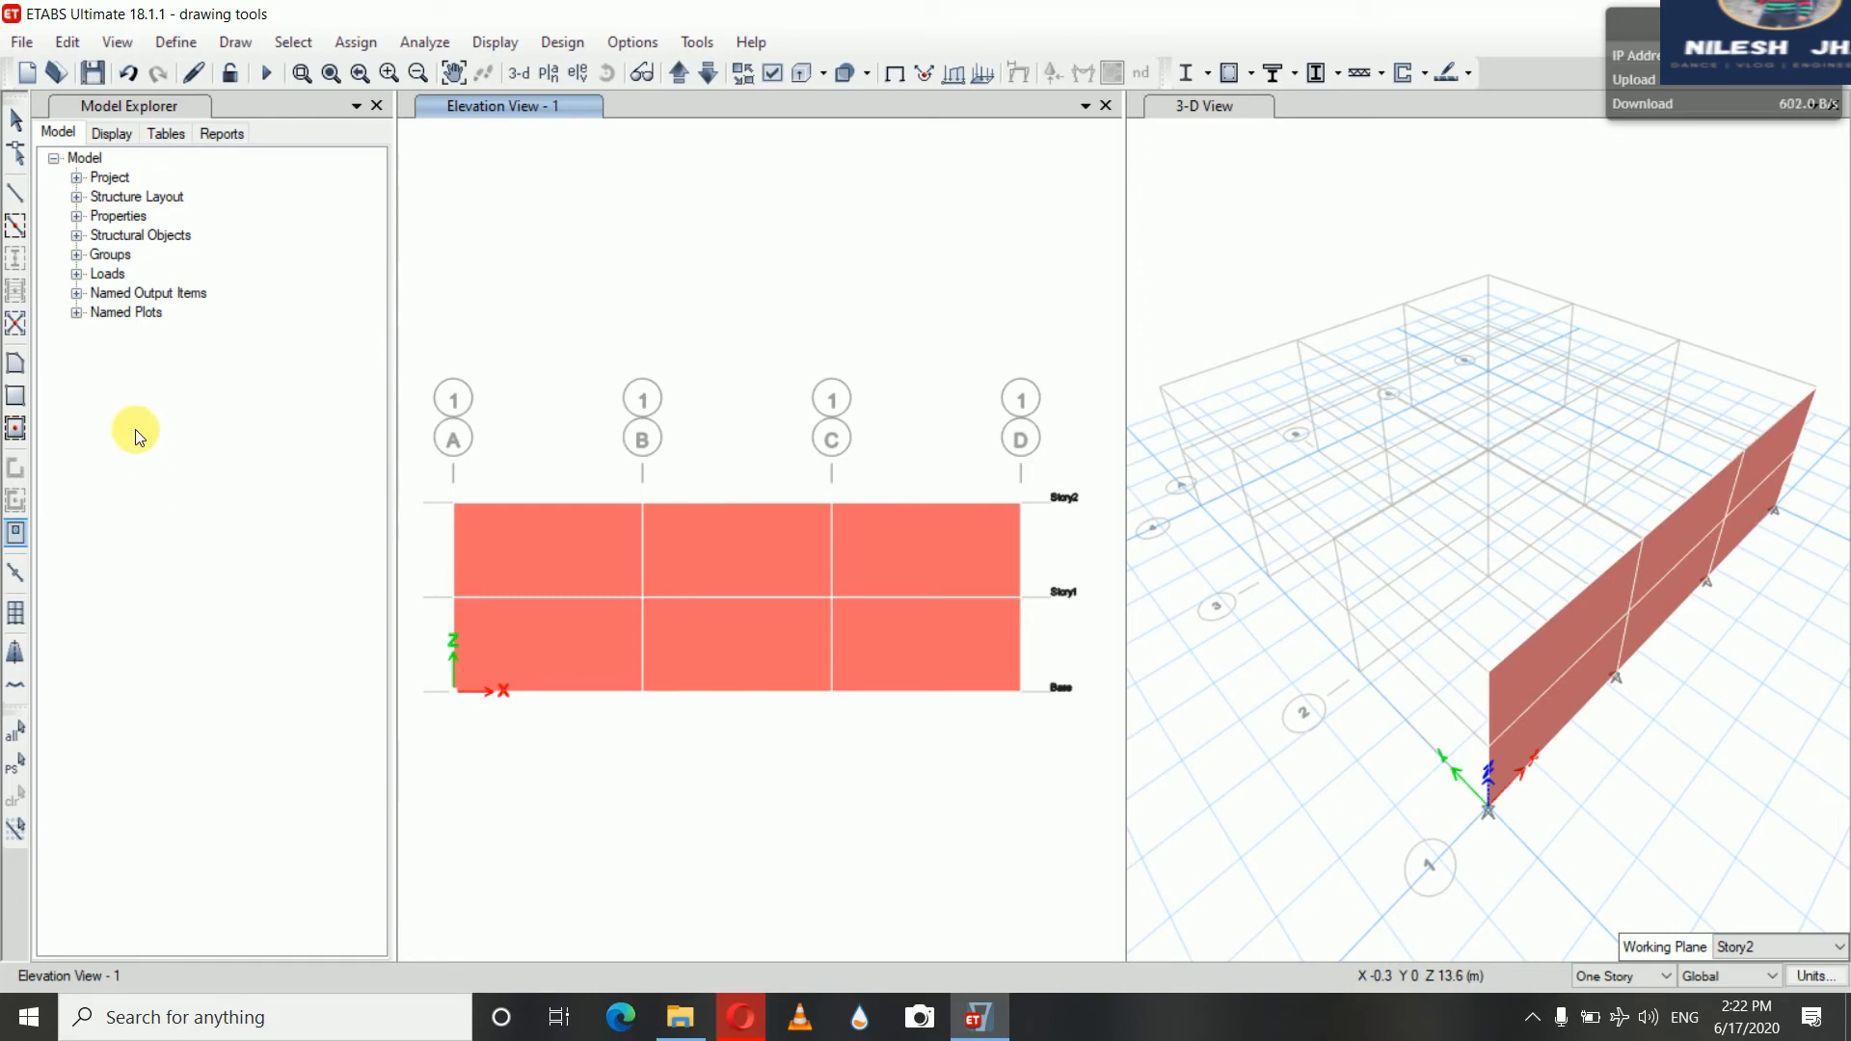
Start drawing wall openings on elevation 1 with width 1500 mm, height 2500 mm and bottom distance 0, and lock all four values
left_click(16, 536)
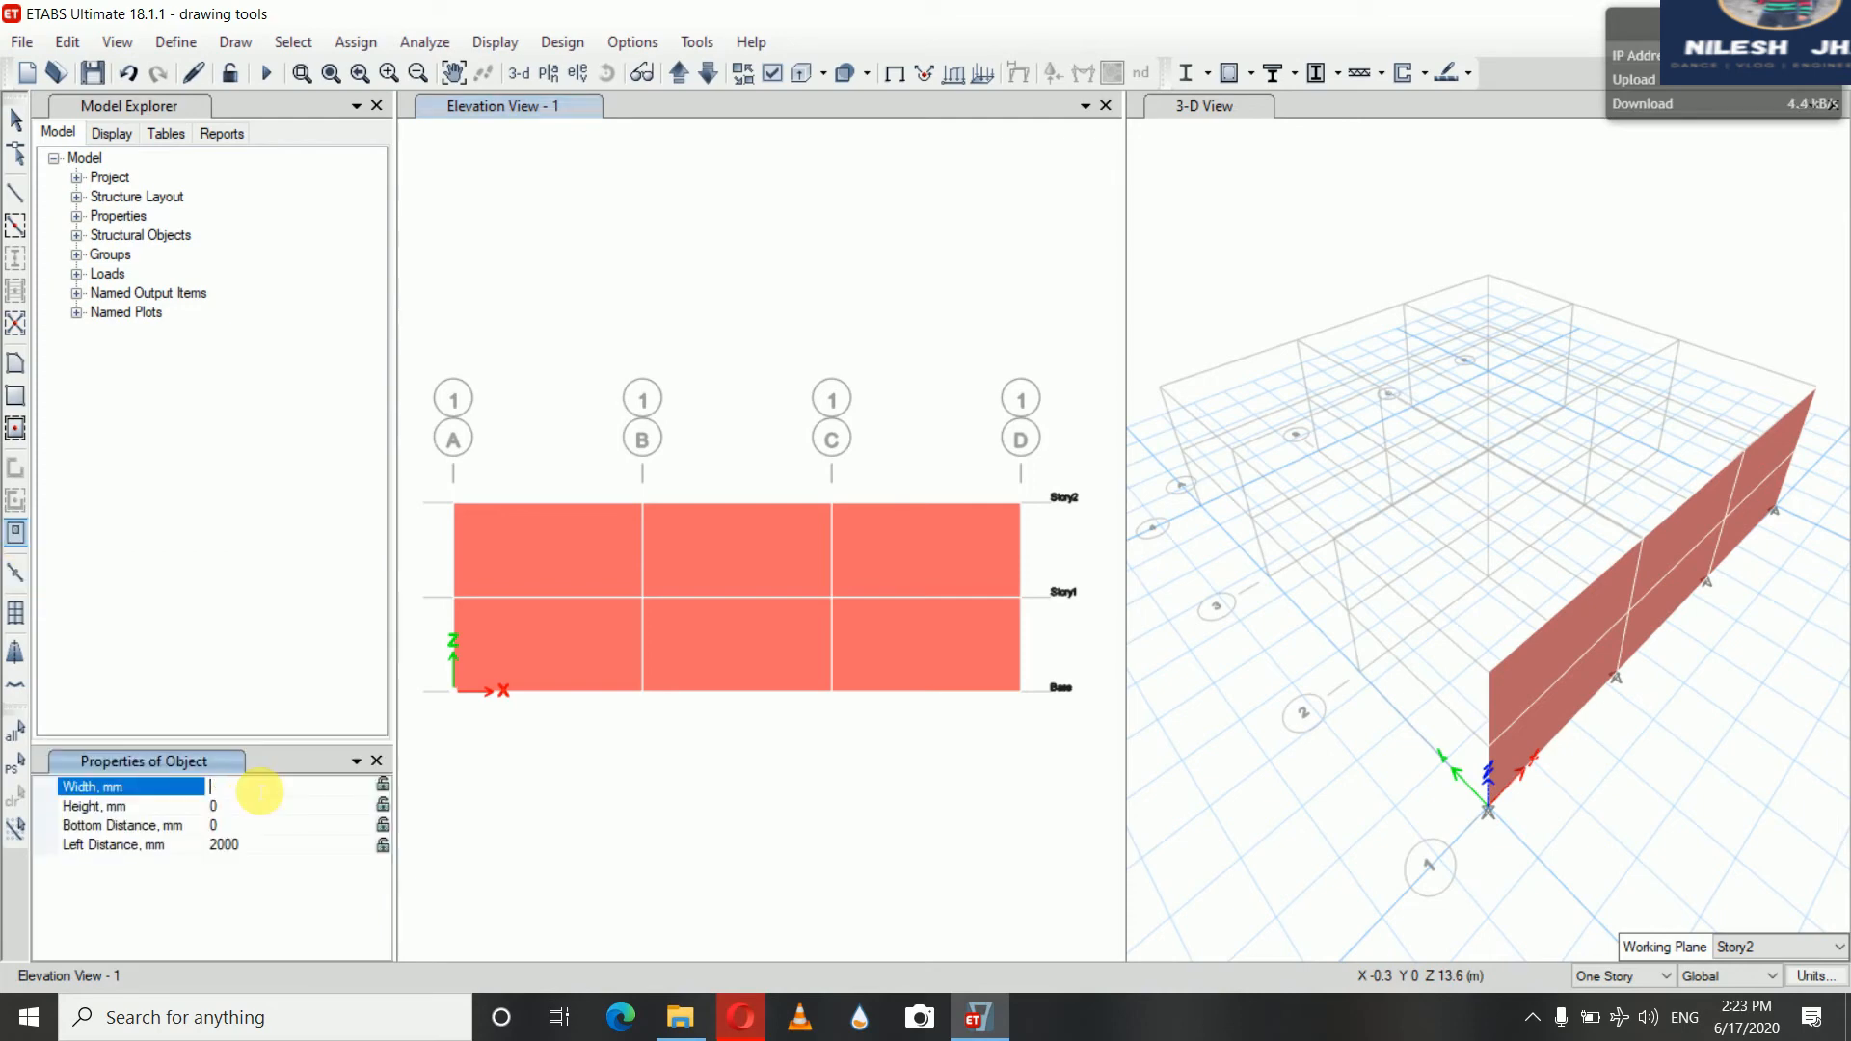
left_click(259, 791)
type("1500")
left_click(236, 808)
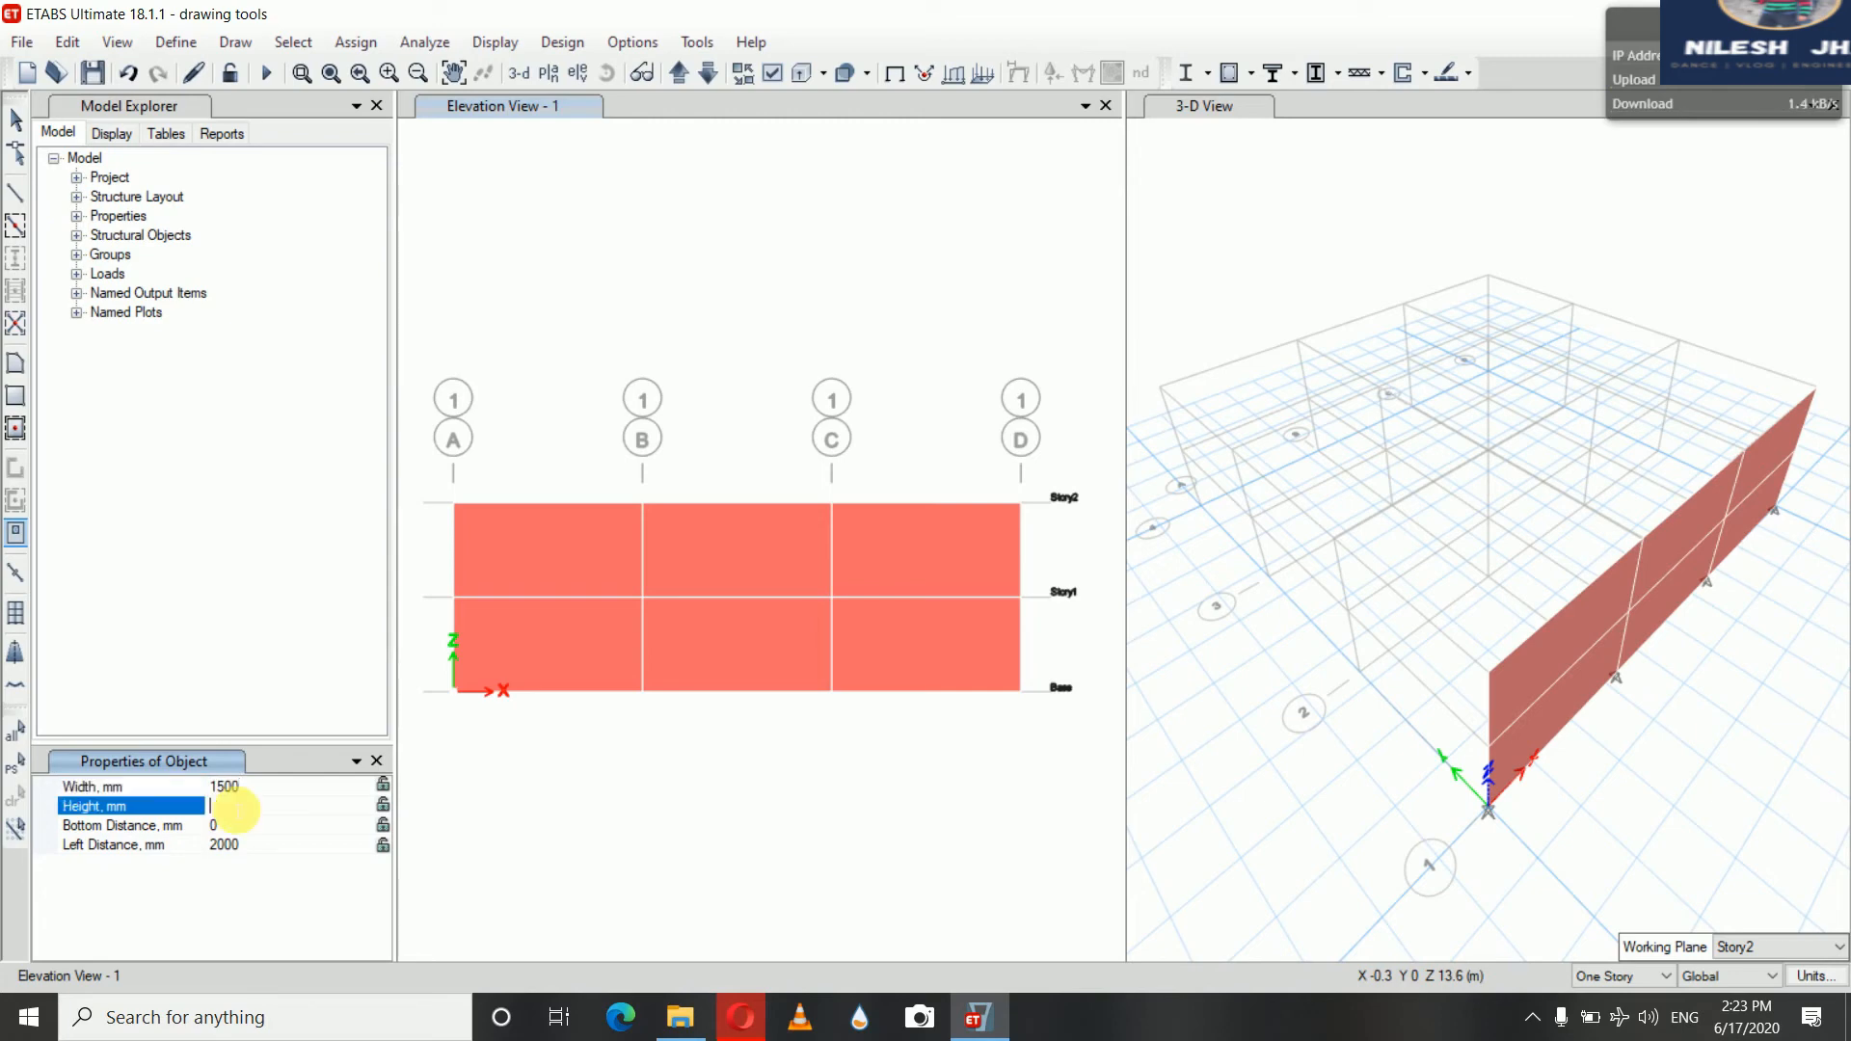
type("2500")
left_click(243, 827)
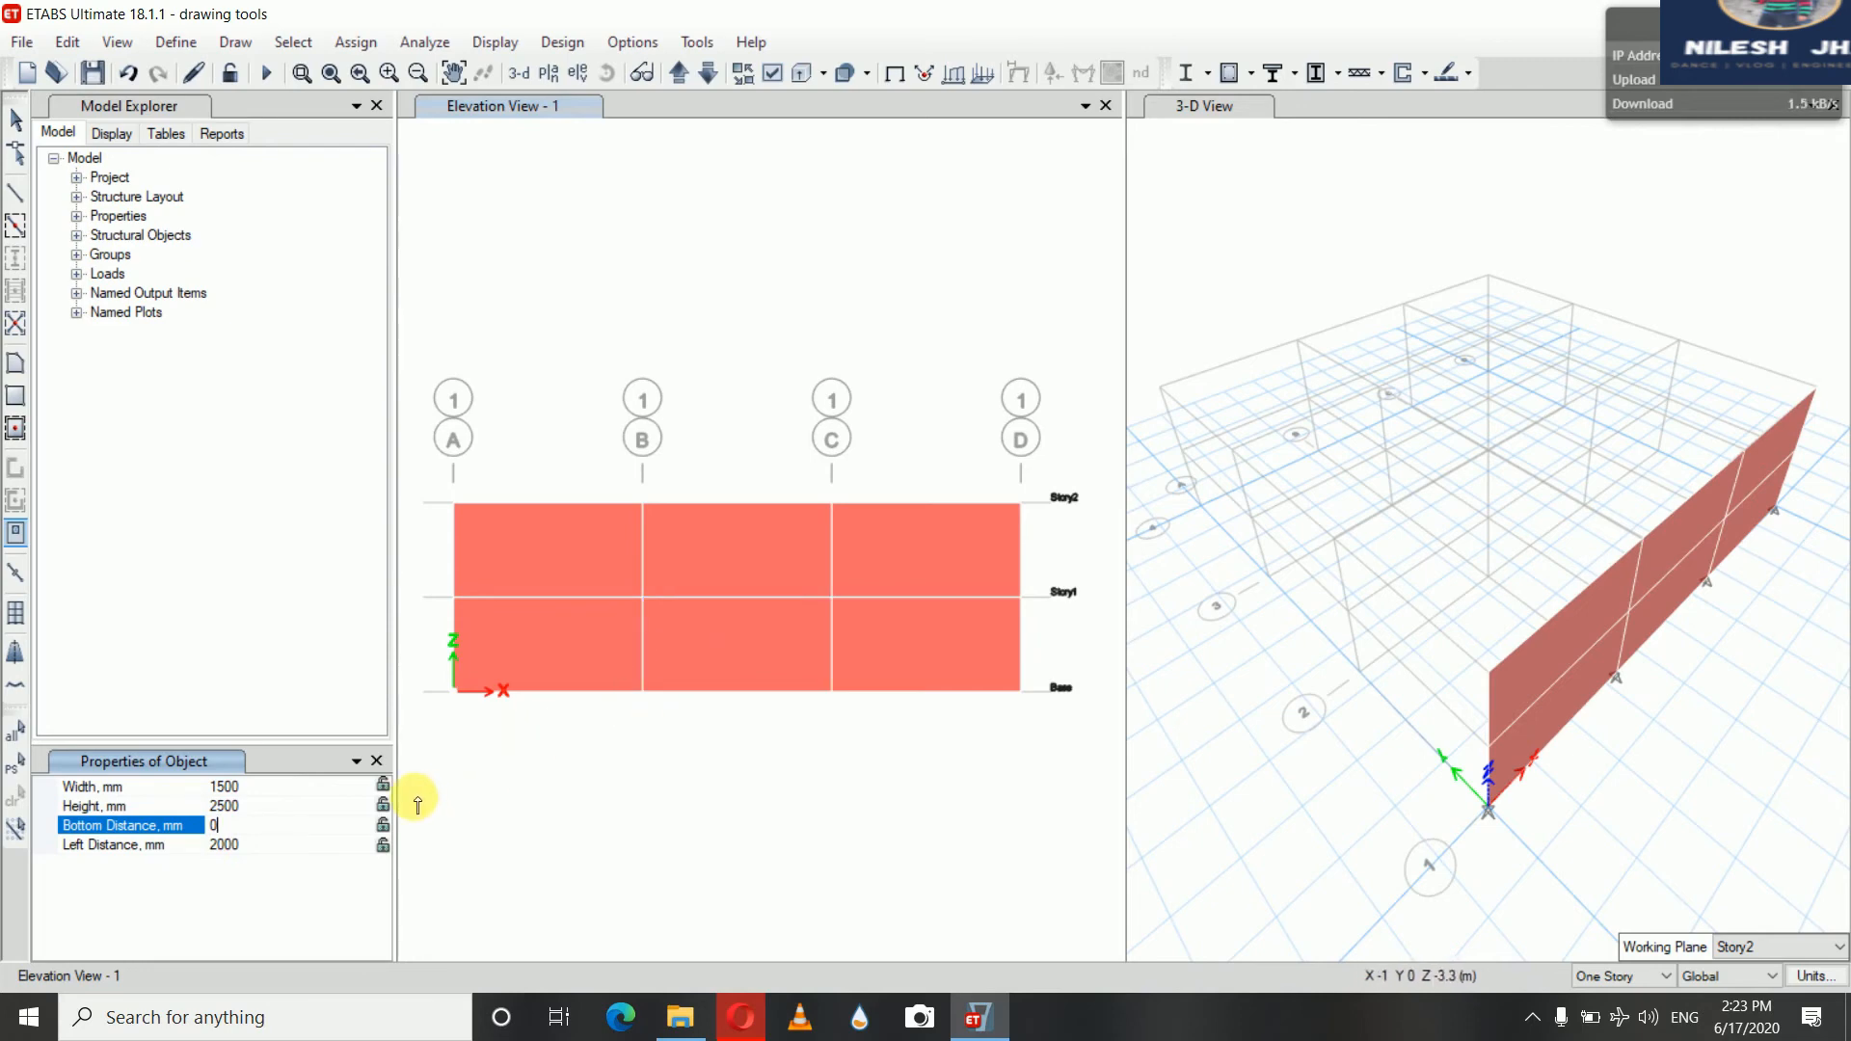
left_click(385, 788)
left_click(383, 806)
left_click(383, 826)
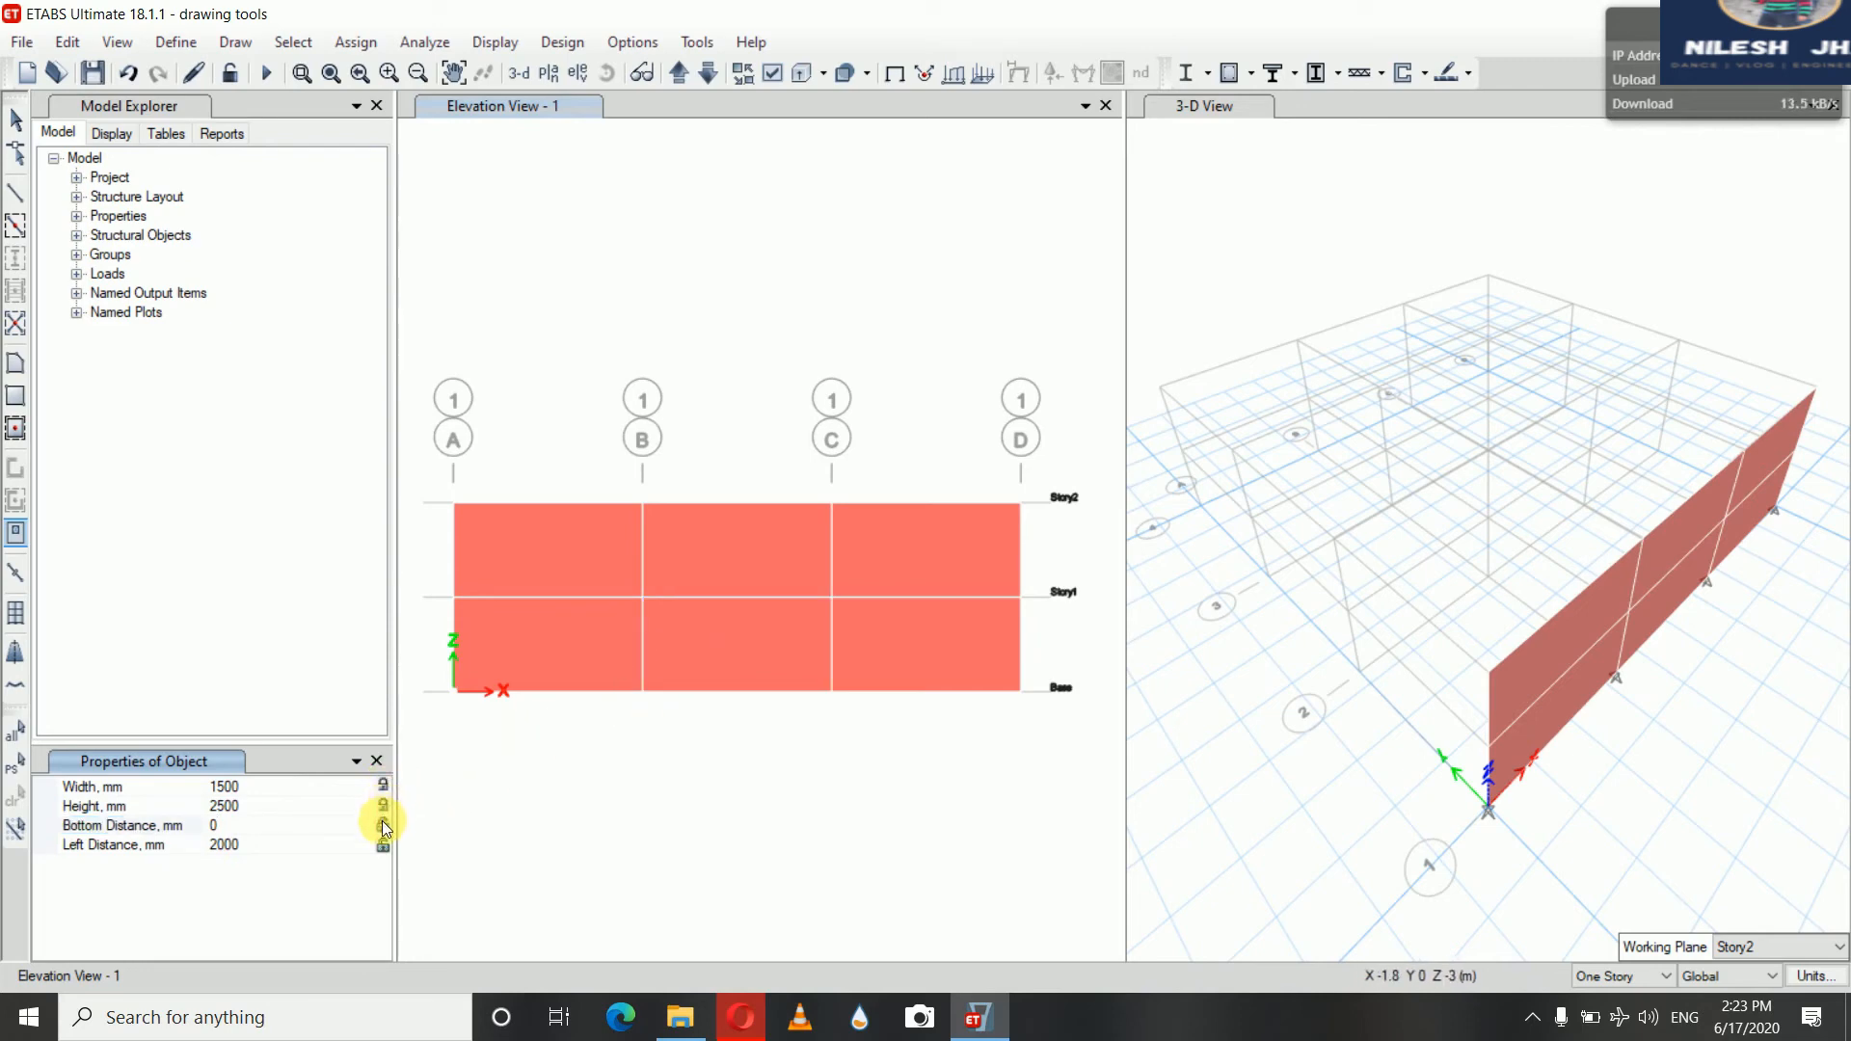
left_click(383, 846)
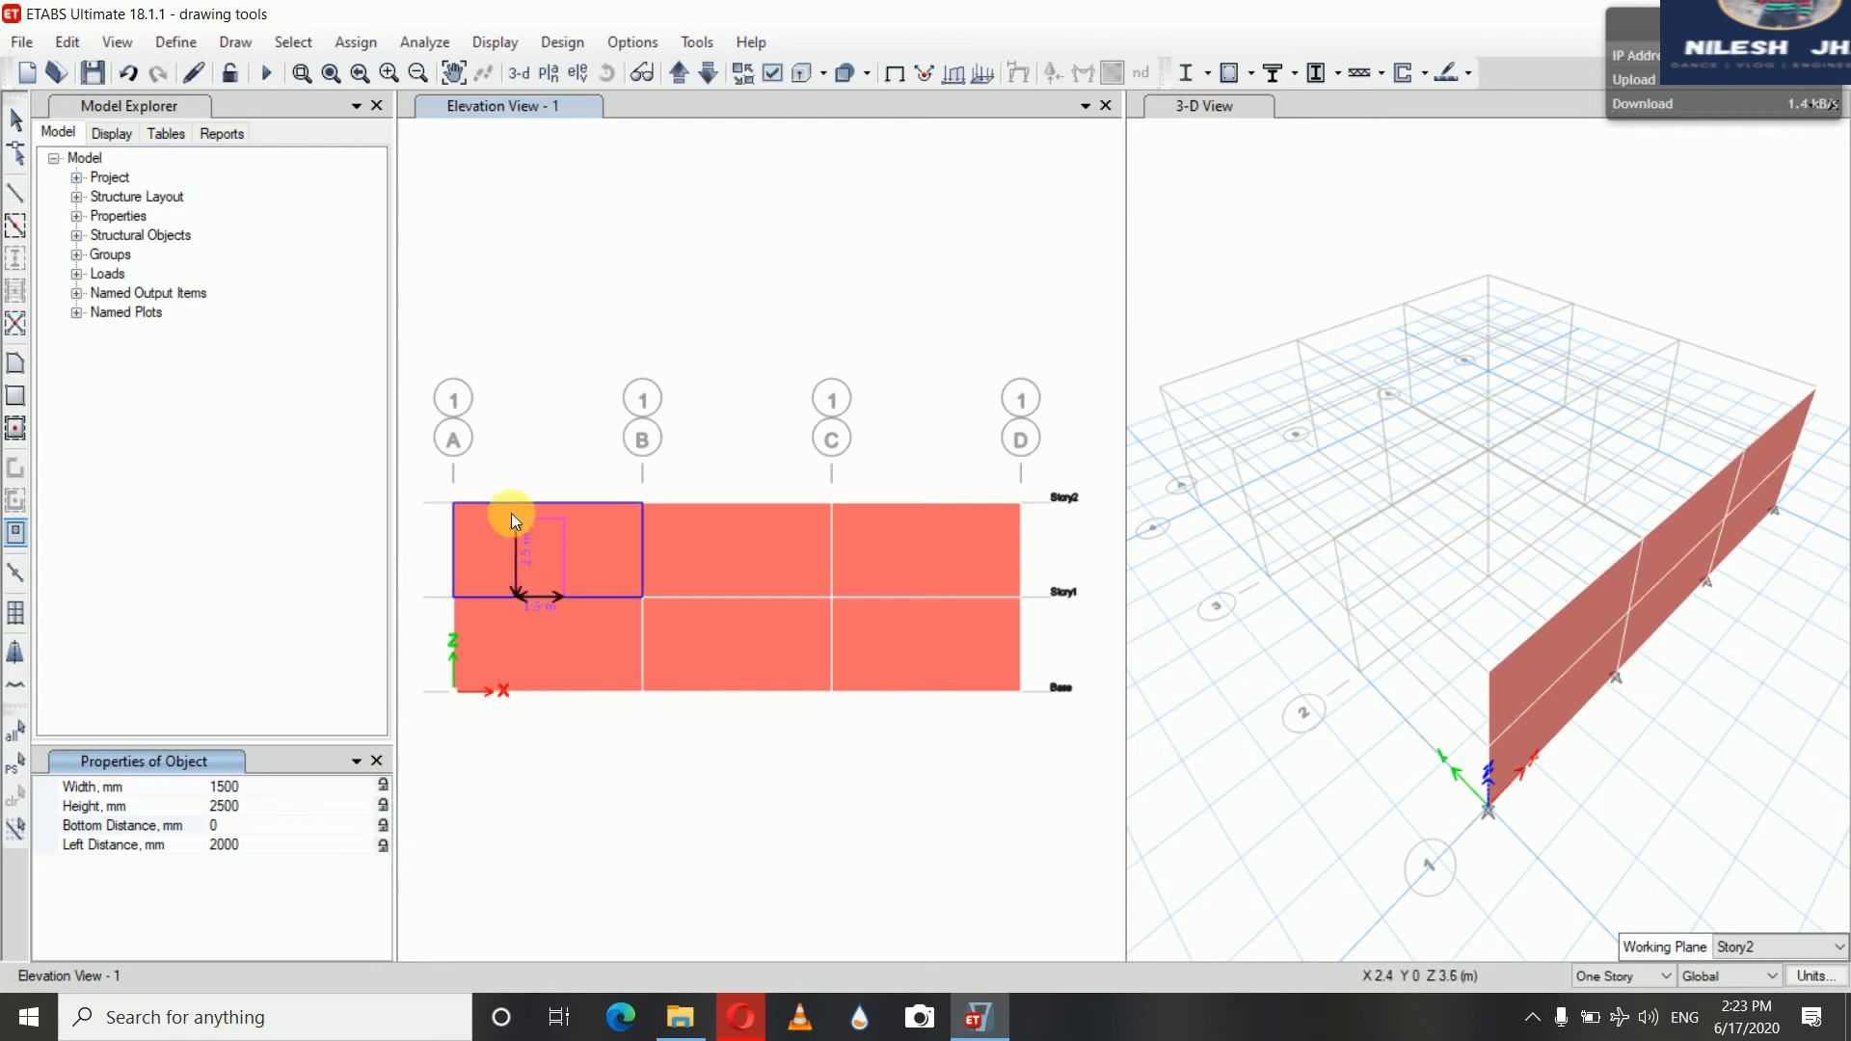
Place the door openings in the Story2 and Story1 walls between grids A and B, and leave the drawing tool
left_click(578, 583)
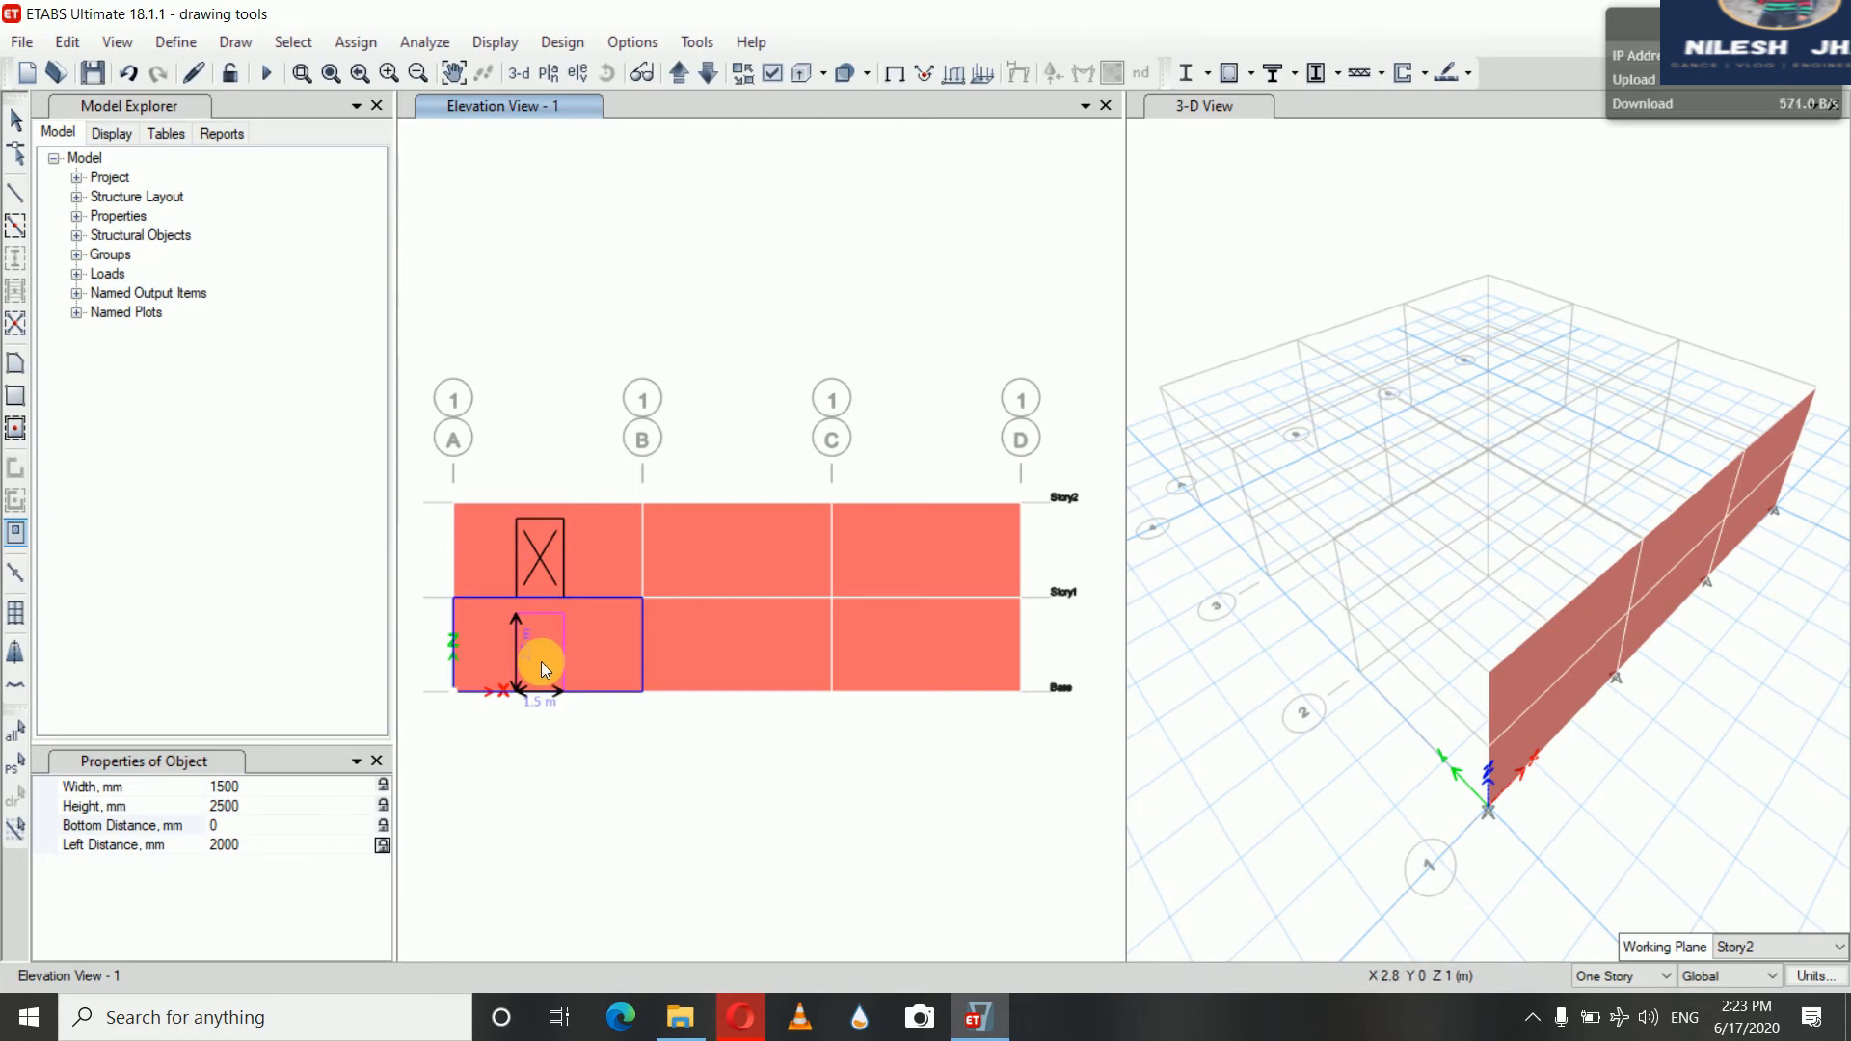
left_click(540, 661)
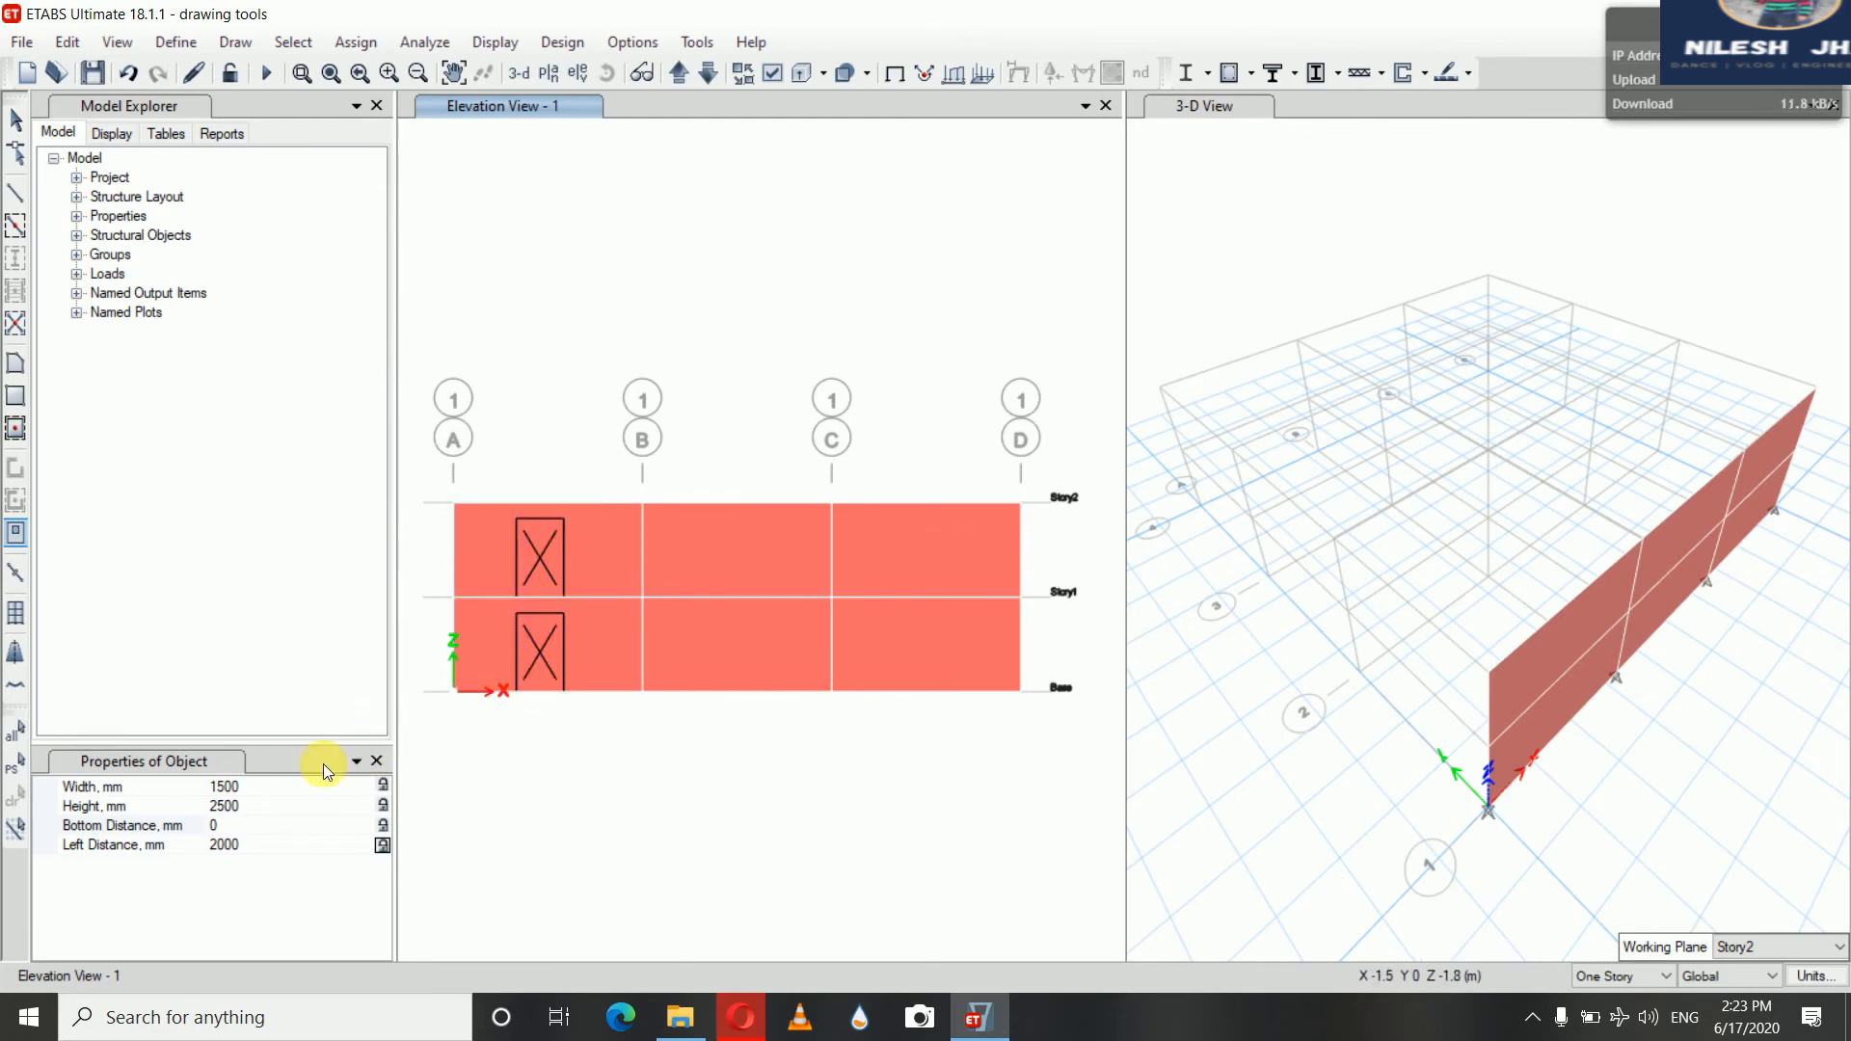
left_click(15, 123)
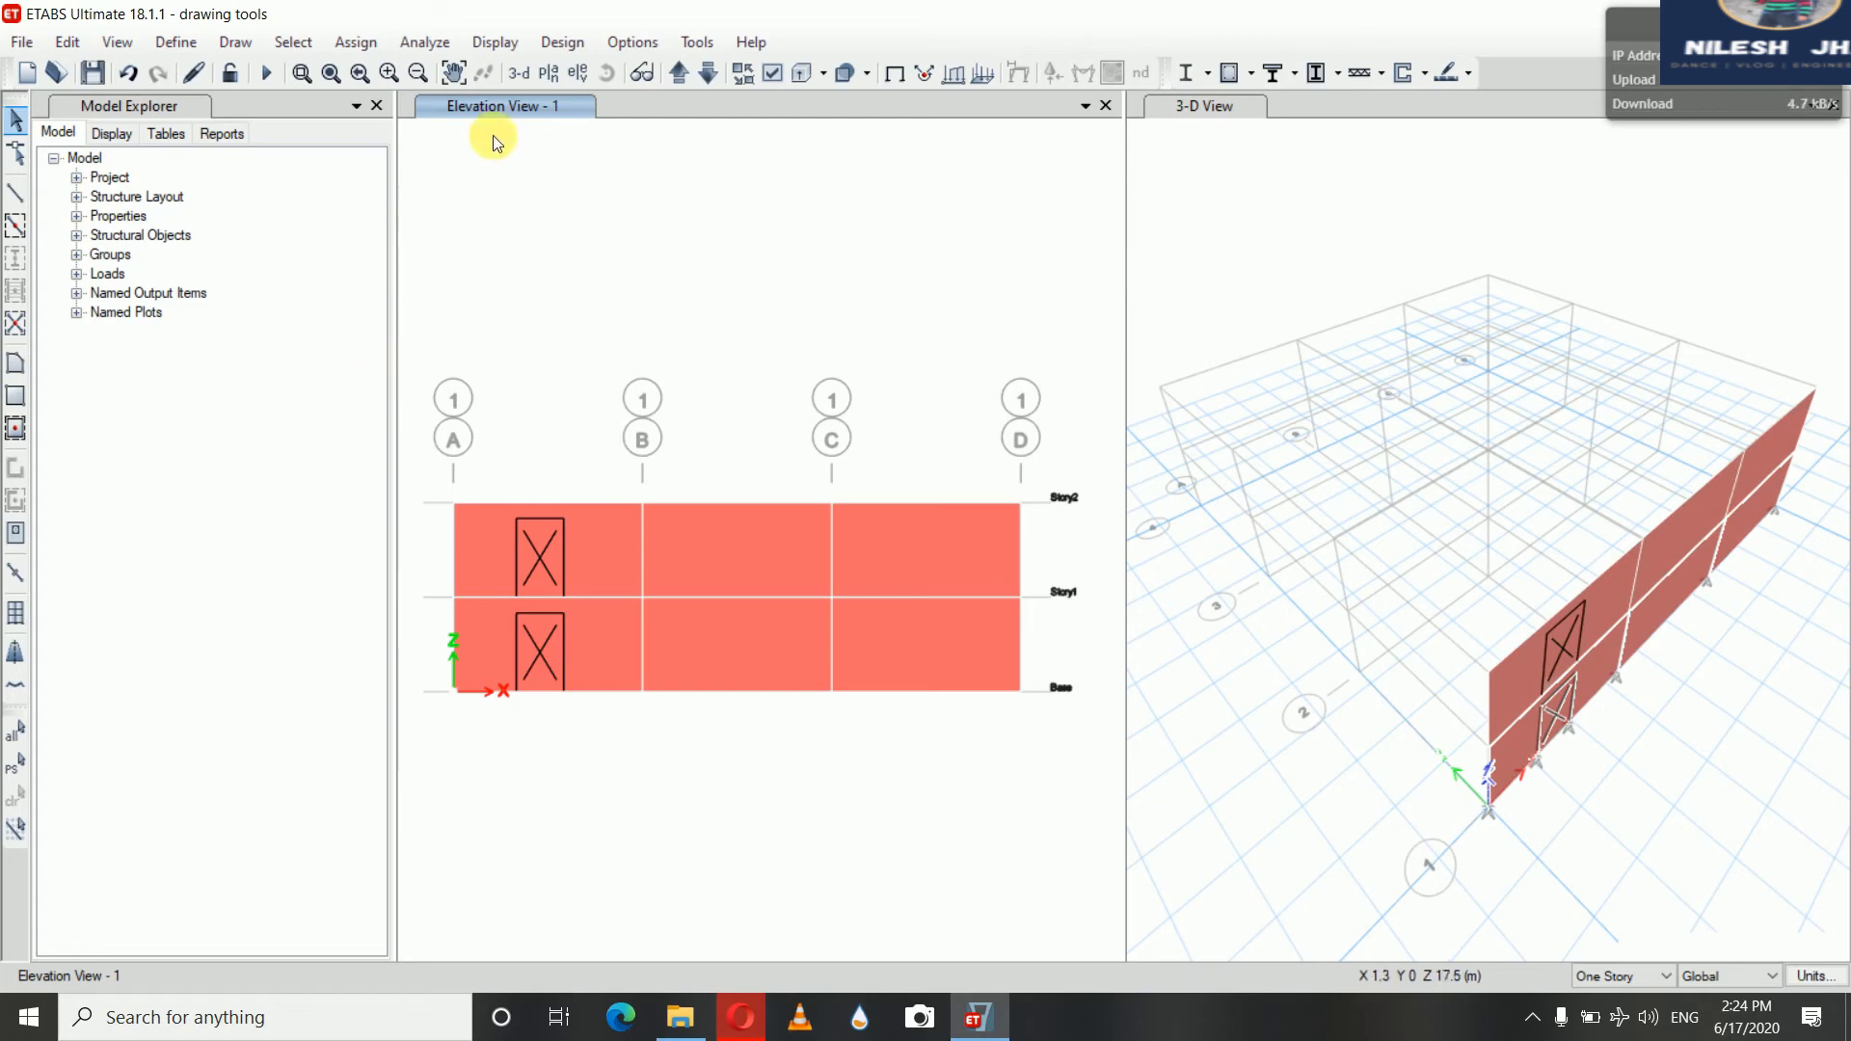
Switch to the Story2 plan view and enable Fine Grid snapping with a plan fine grid spacing of 1500 mm
left_click(547, 75)
key("Return")
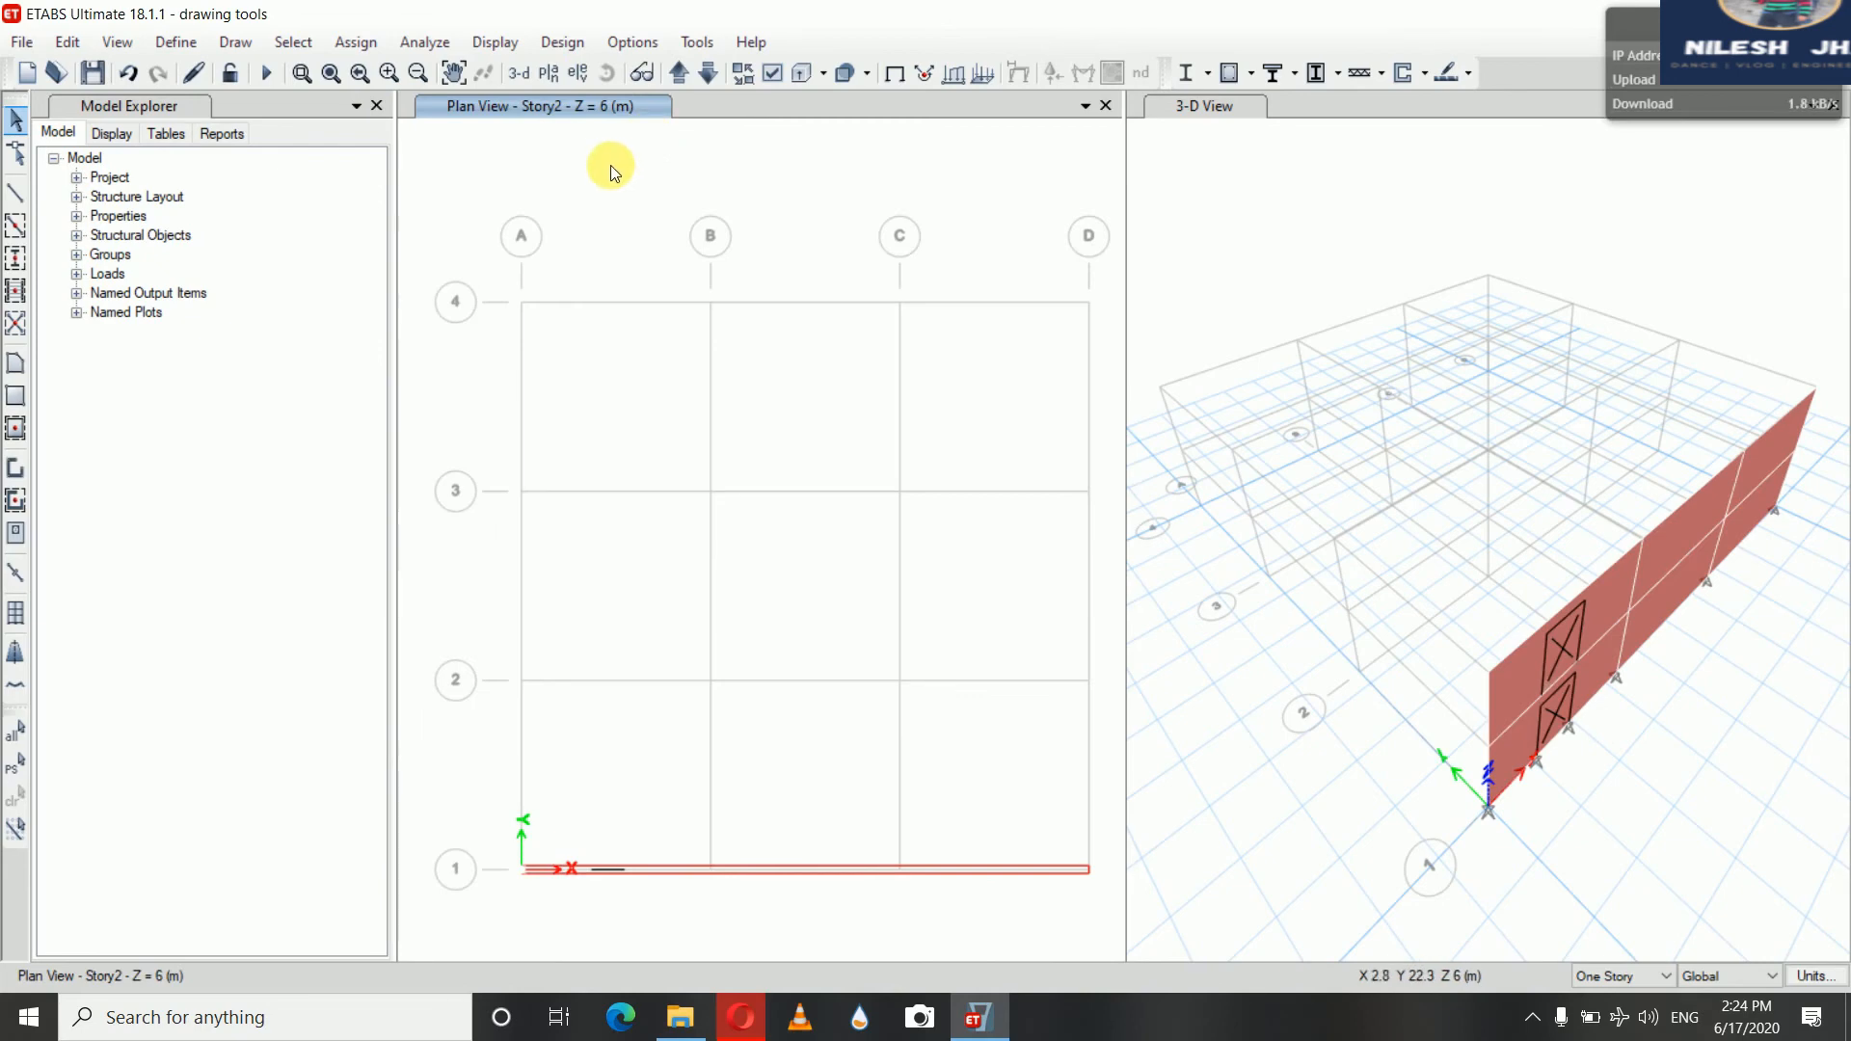
right_click(610, 166)
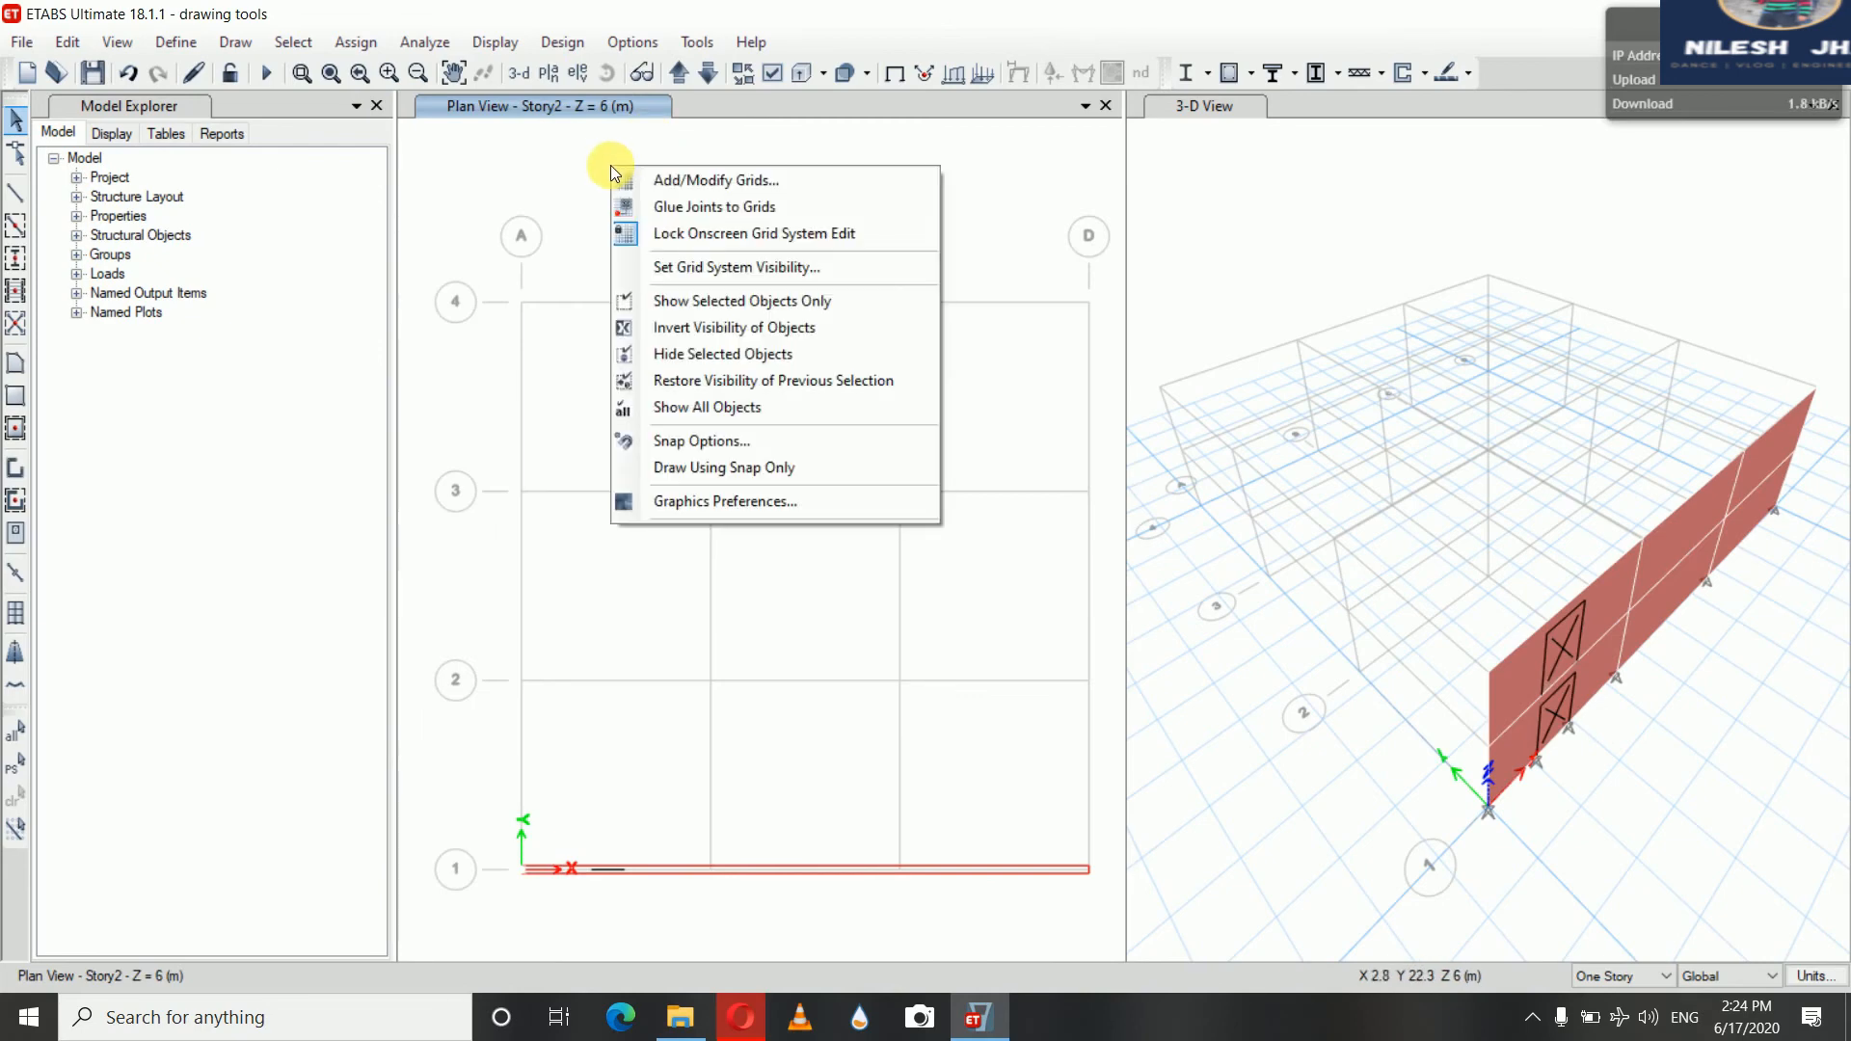
left_click(702, 439)
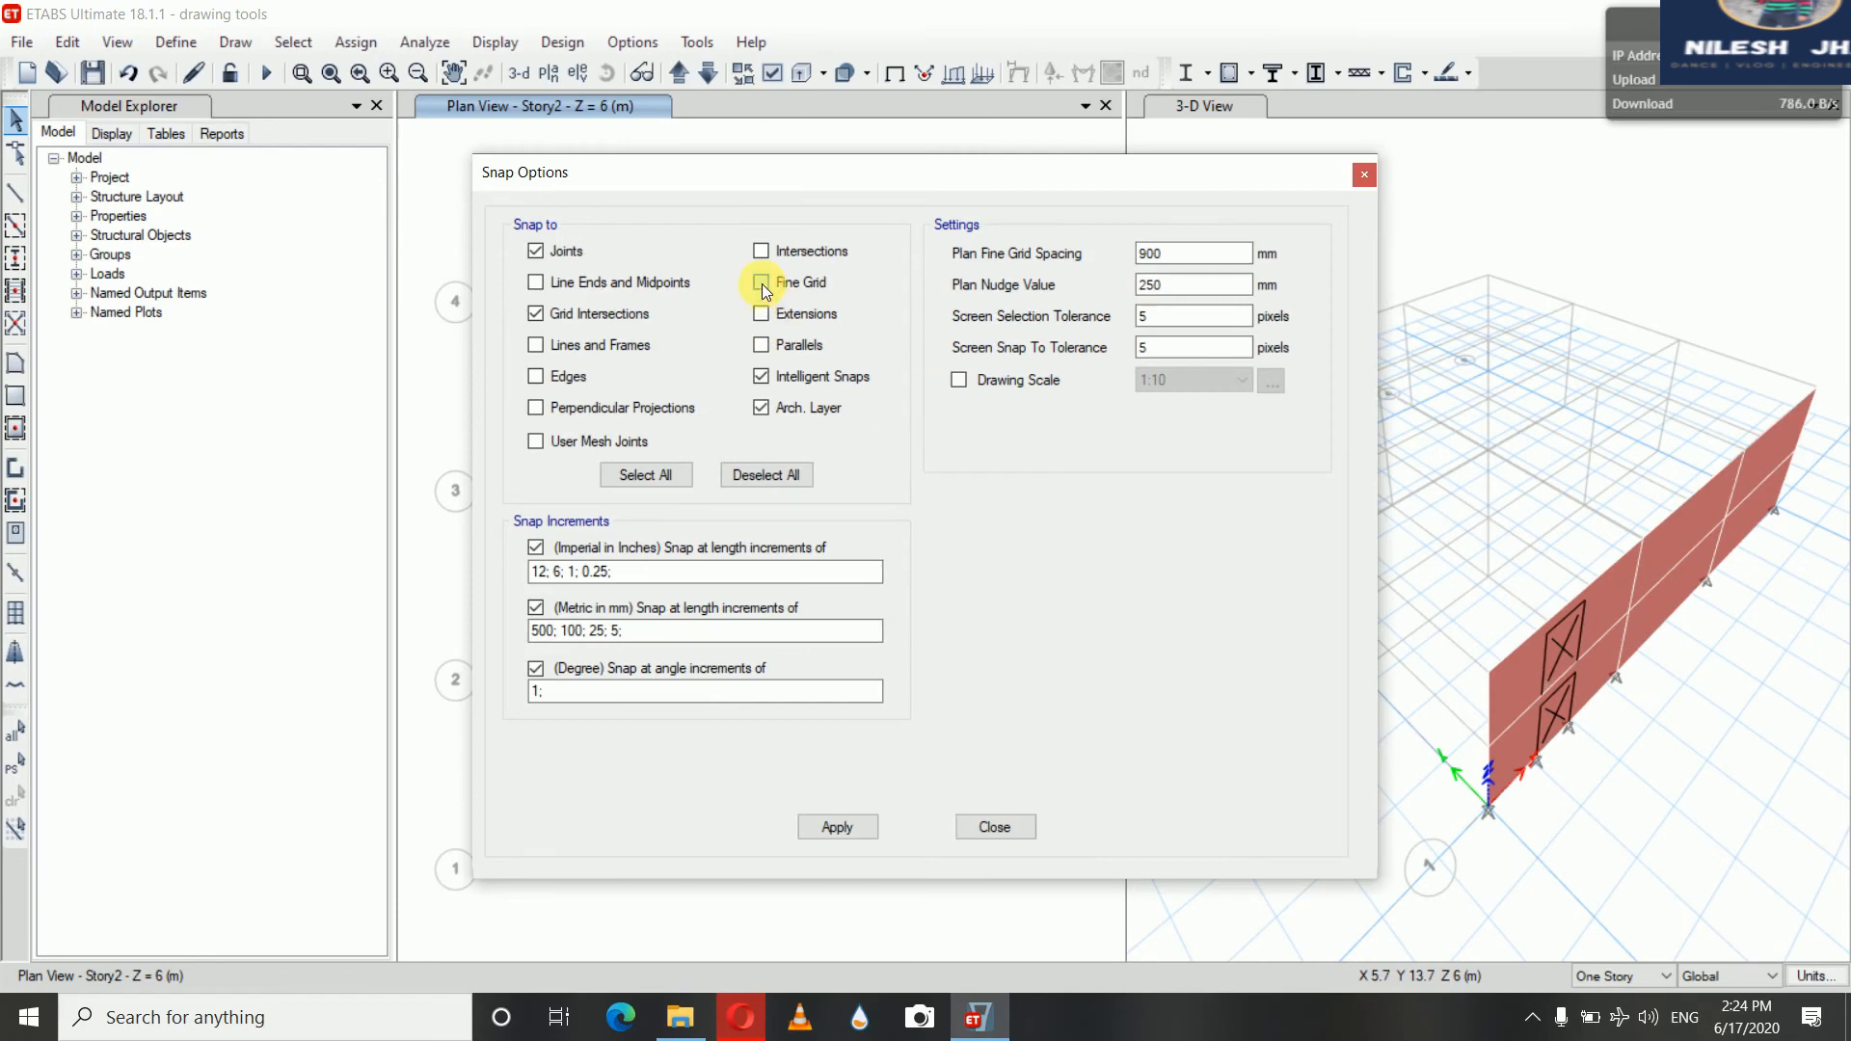
left_click(1171, 257)
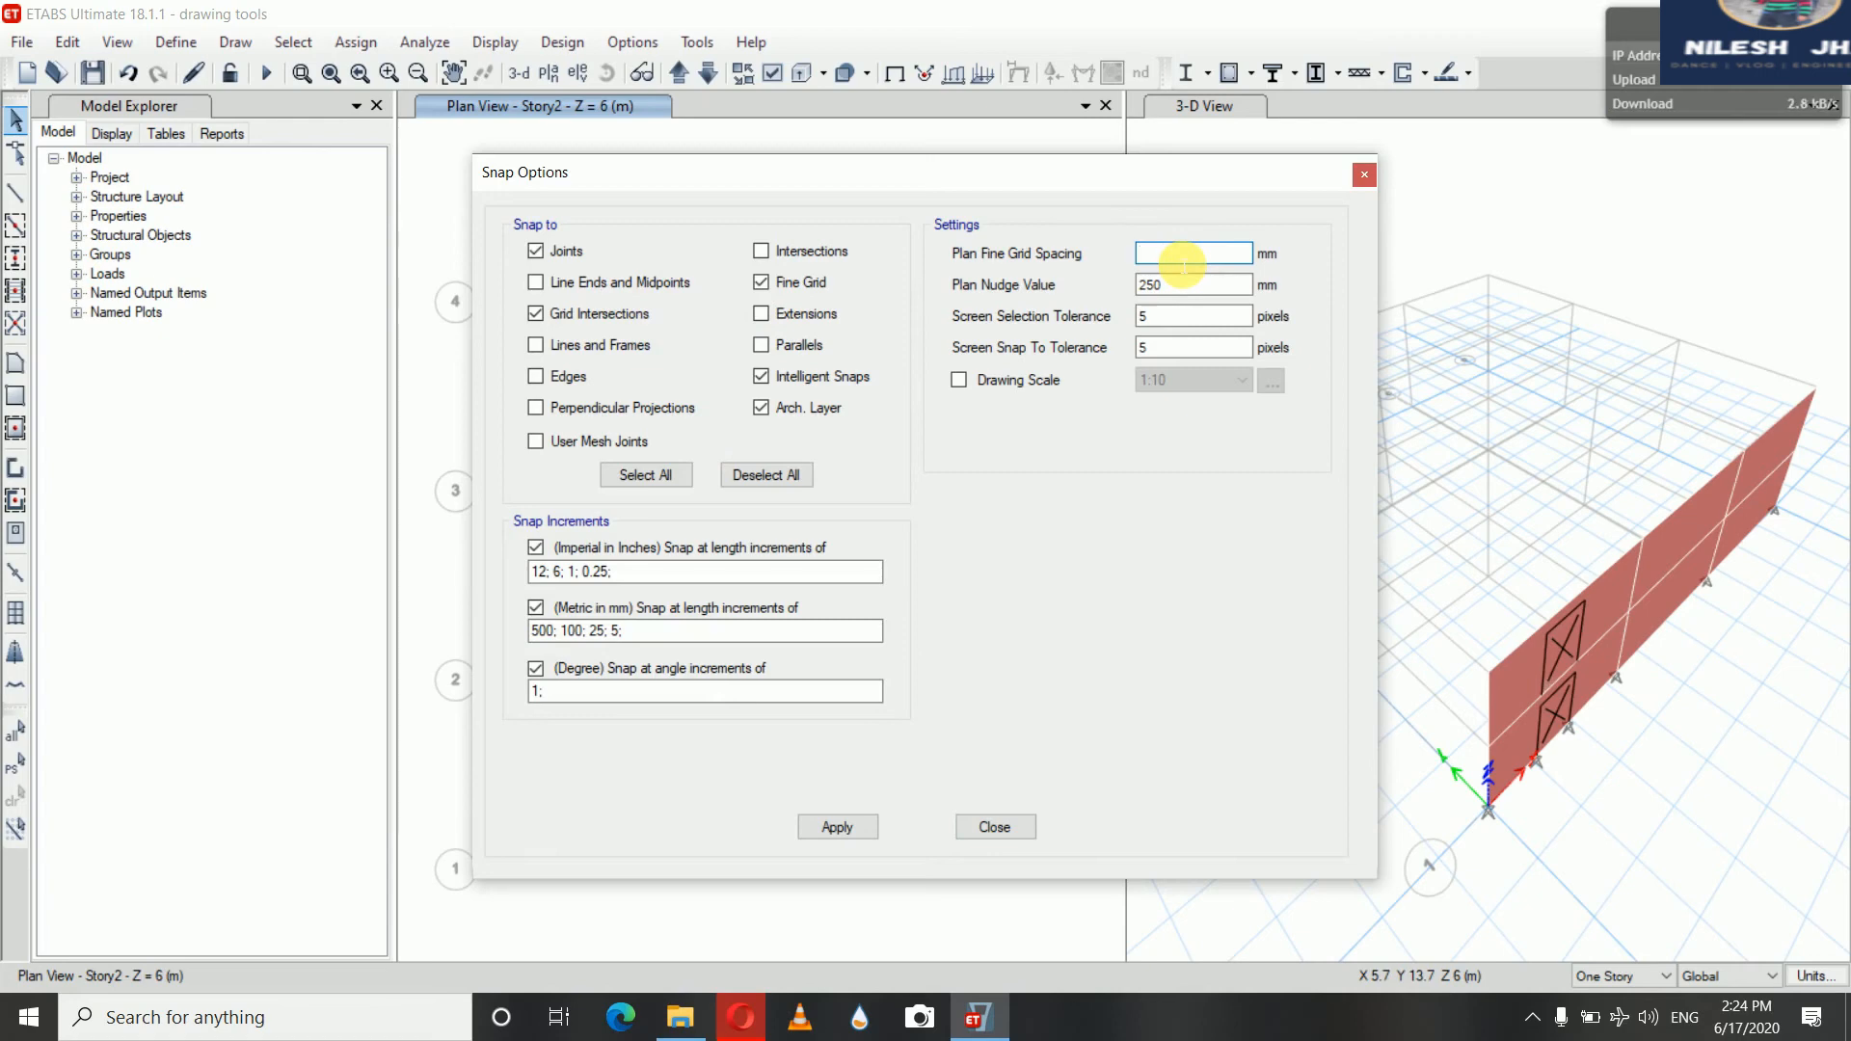
type("1500")
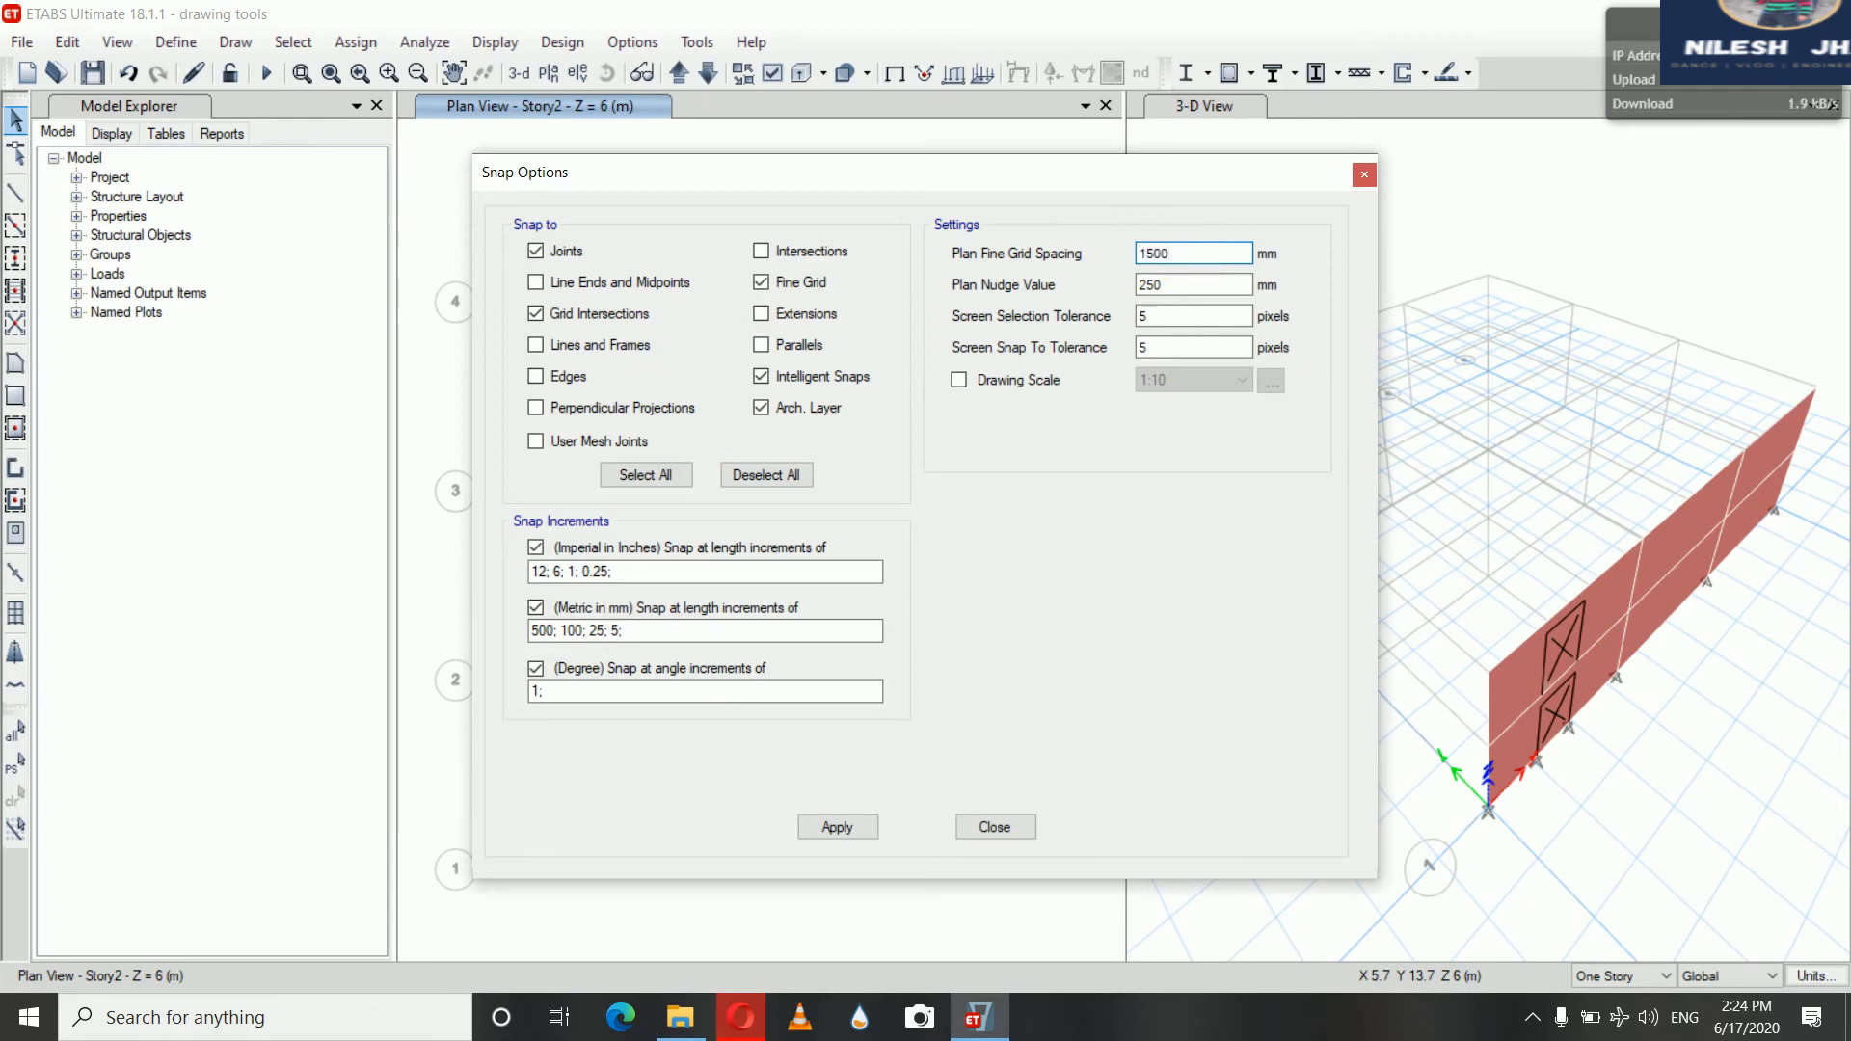
left_click(839, 828)
left_click(991, 827)
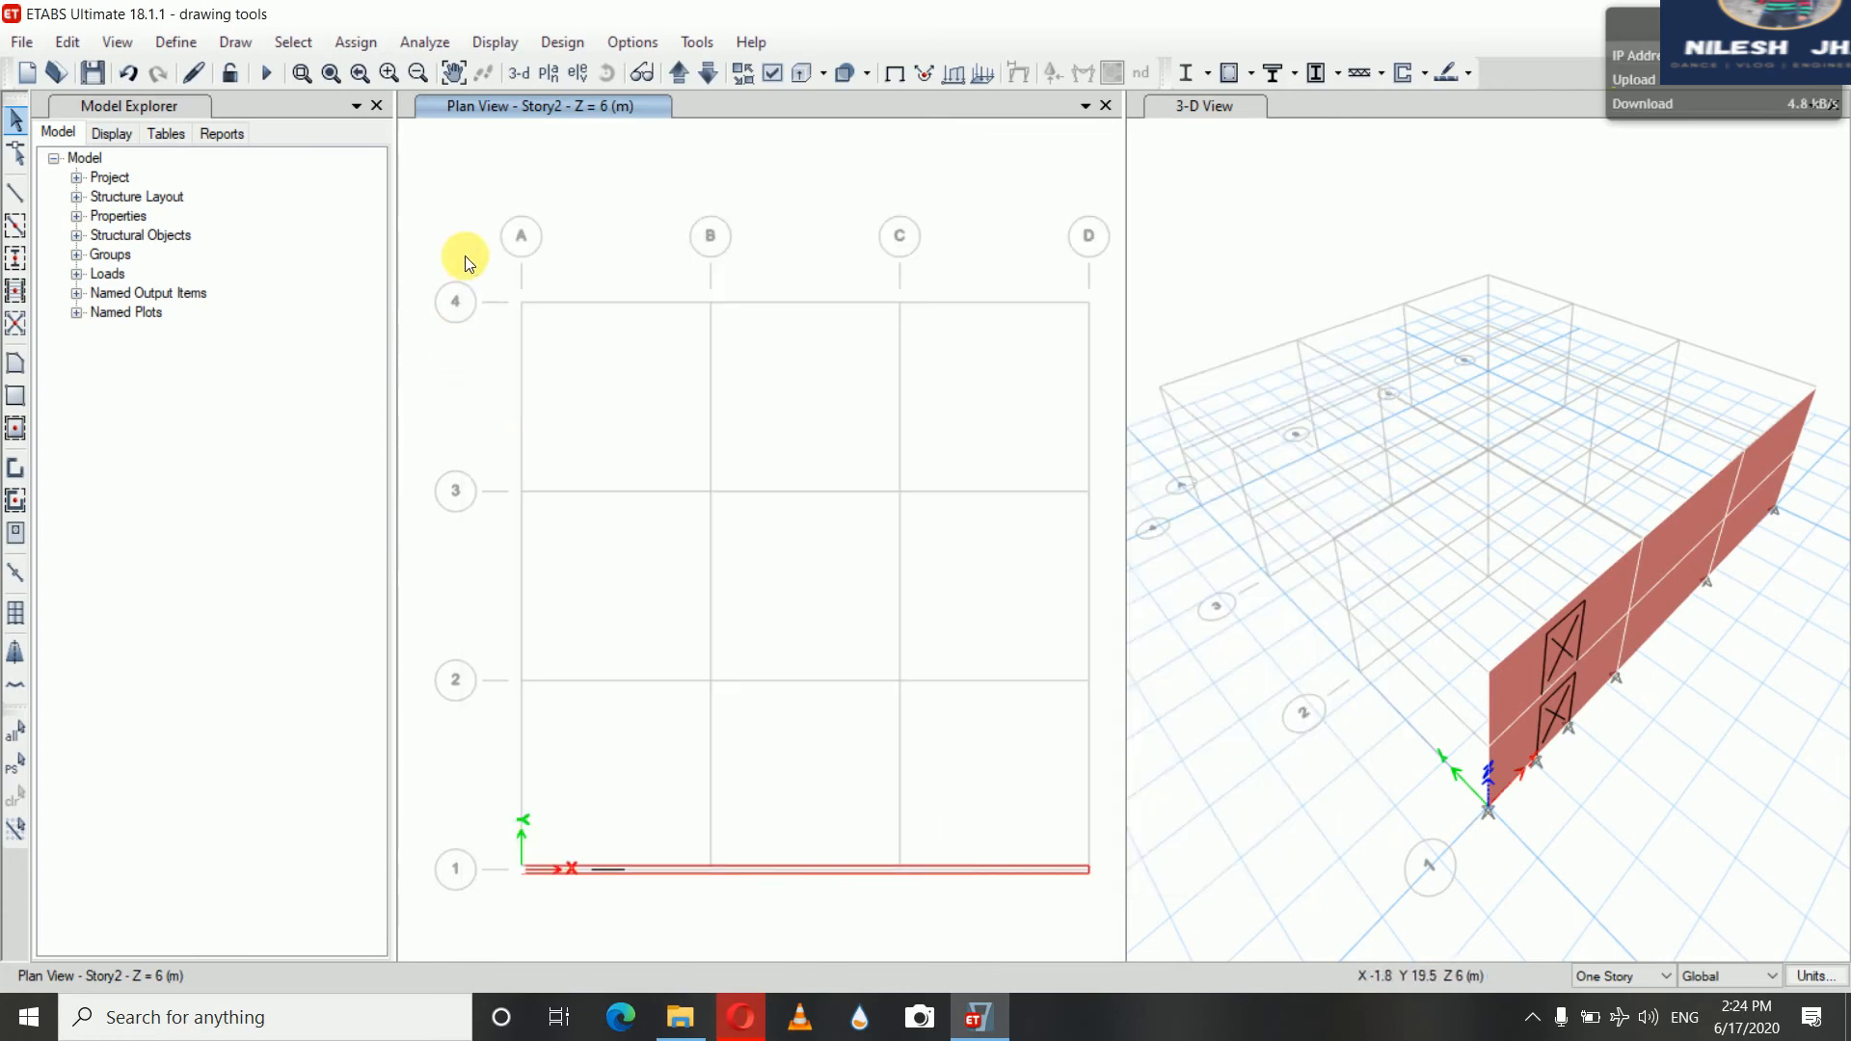
Place three reference points on grid line 1 between grids B and C at 1500 mm fine-grid intervals
left_click(232, 44)
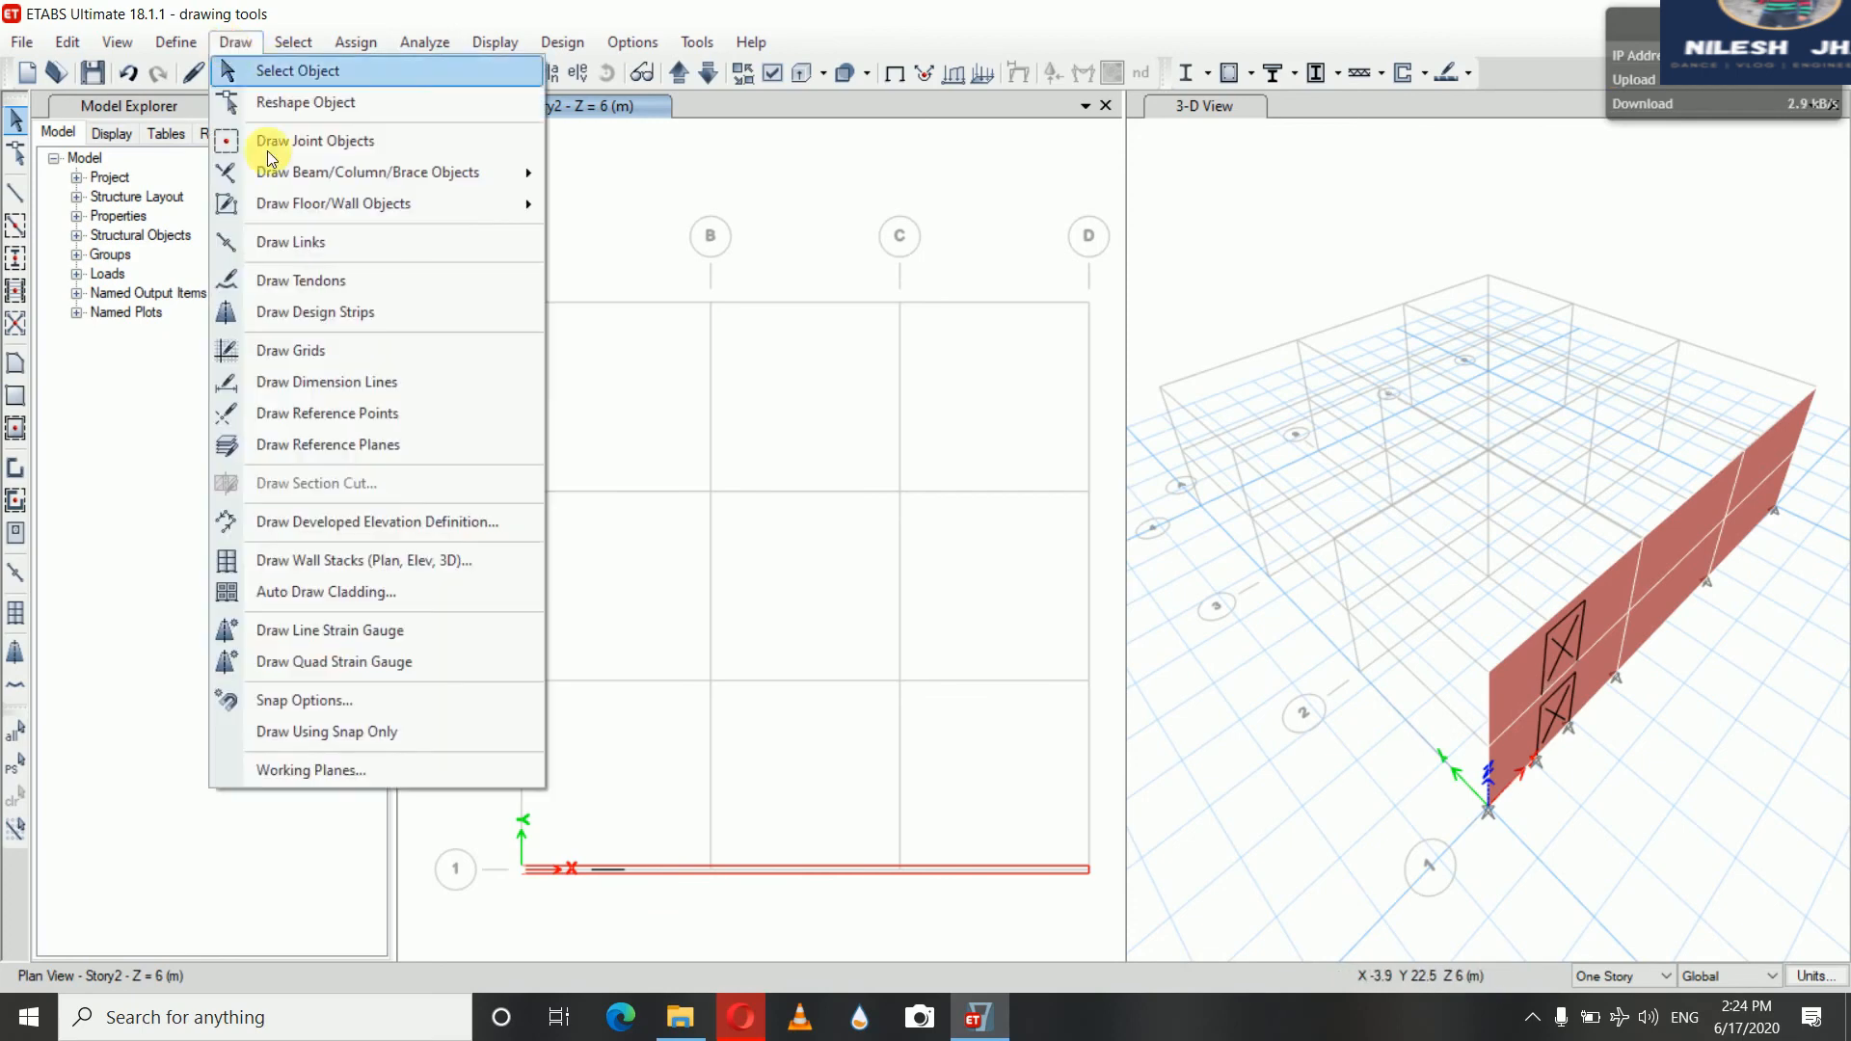
left_click(322, 419)
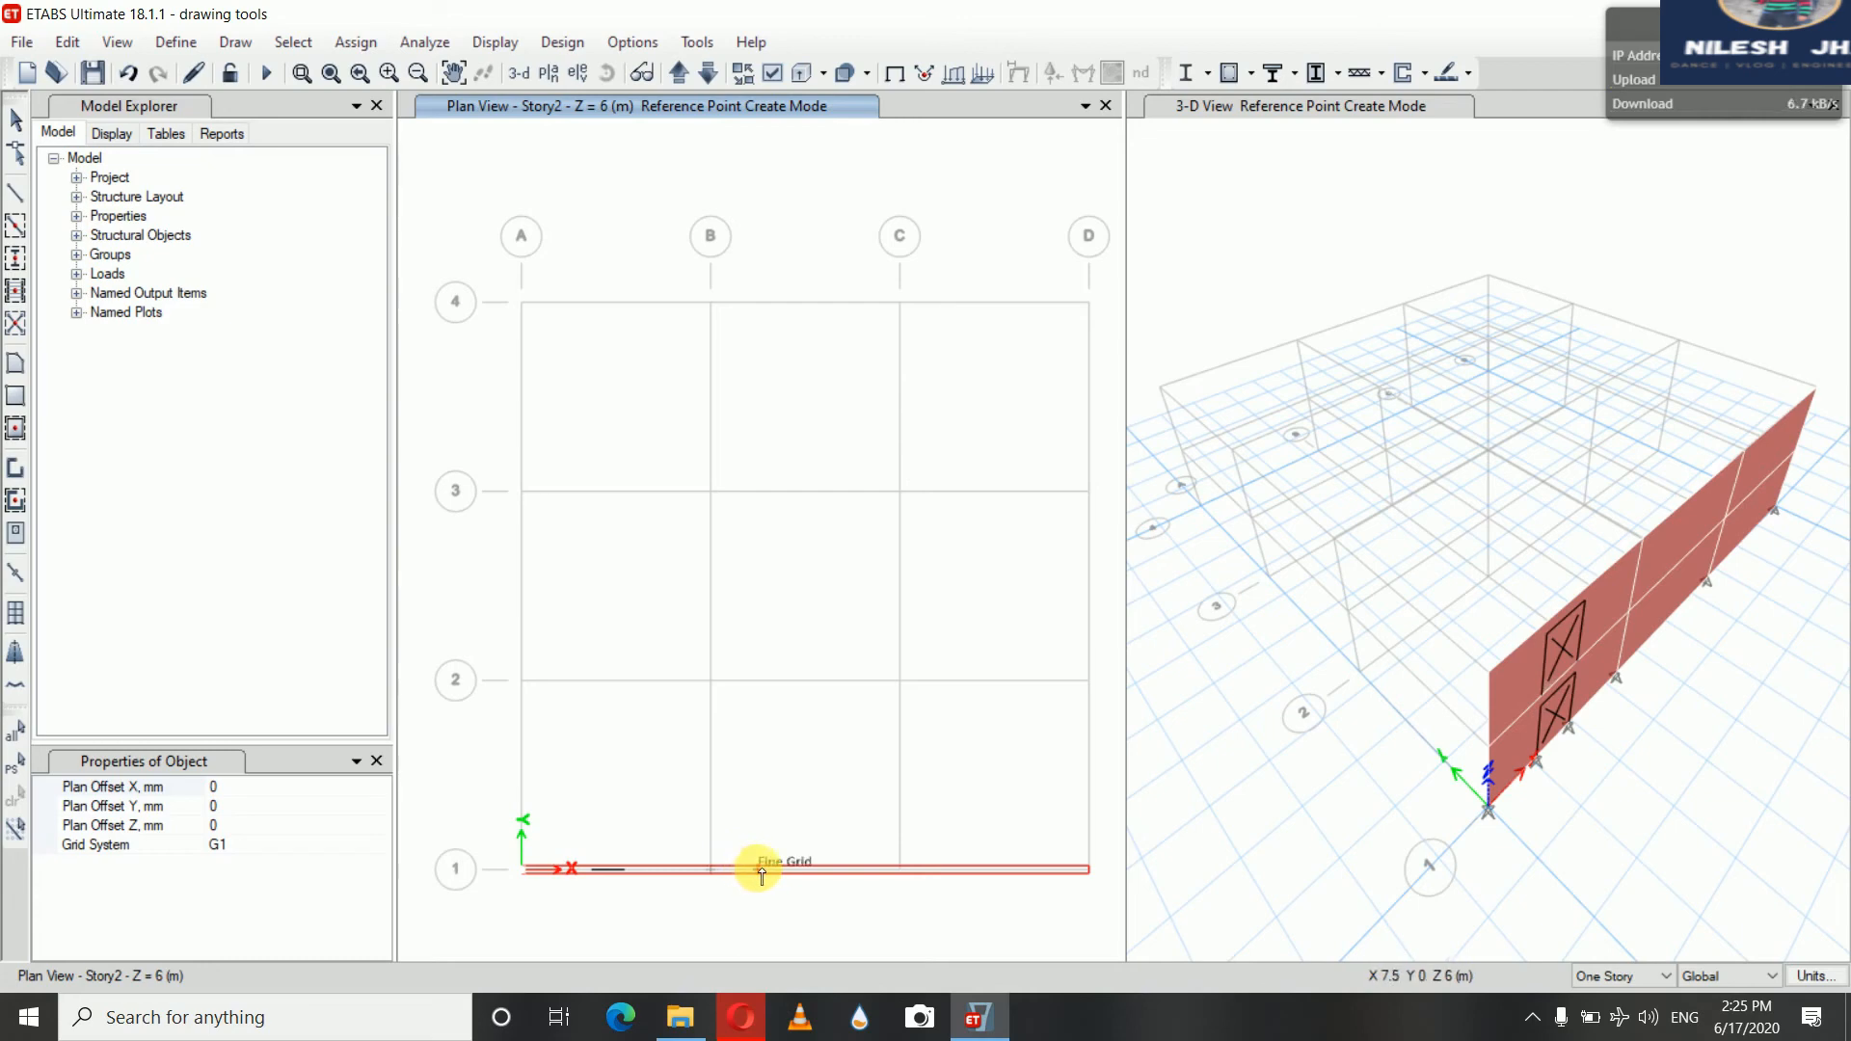
left_click(759, 869)
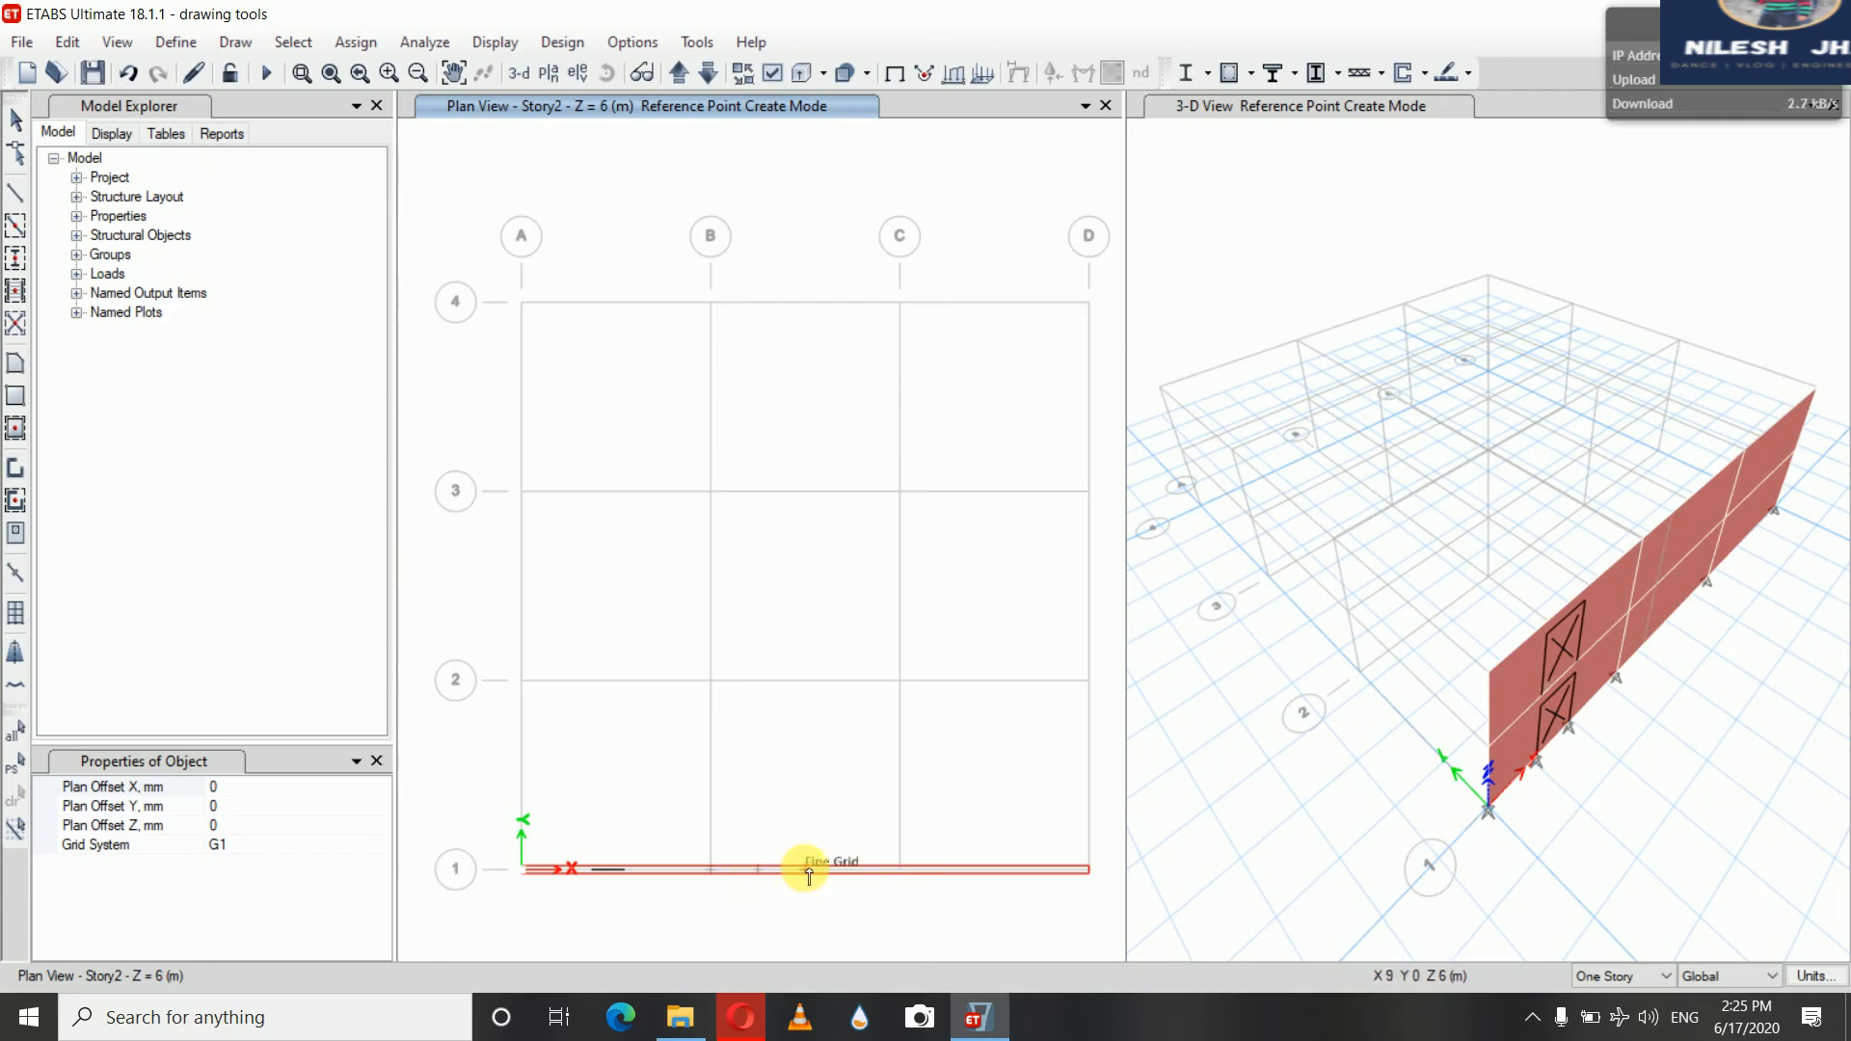
left_click(806, 869)
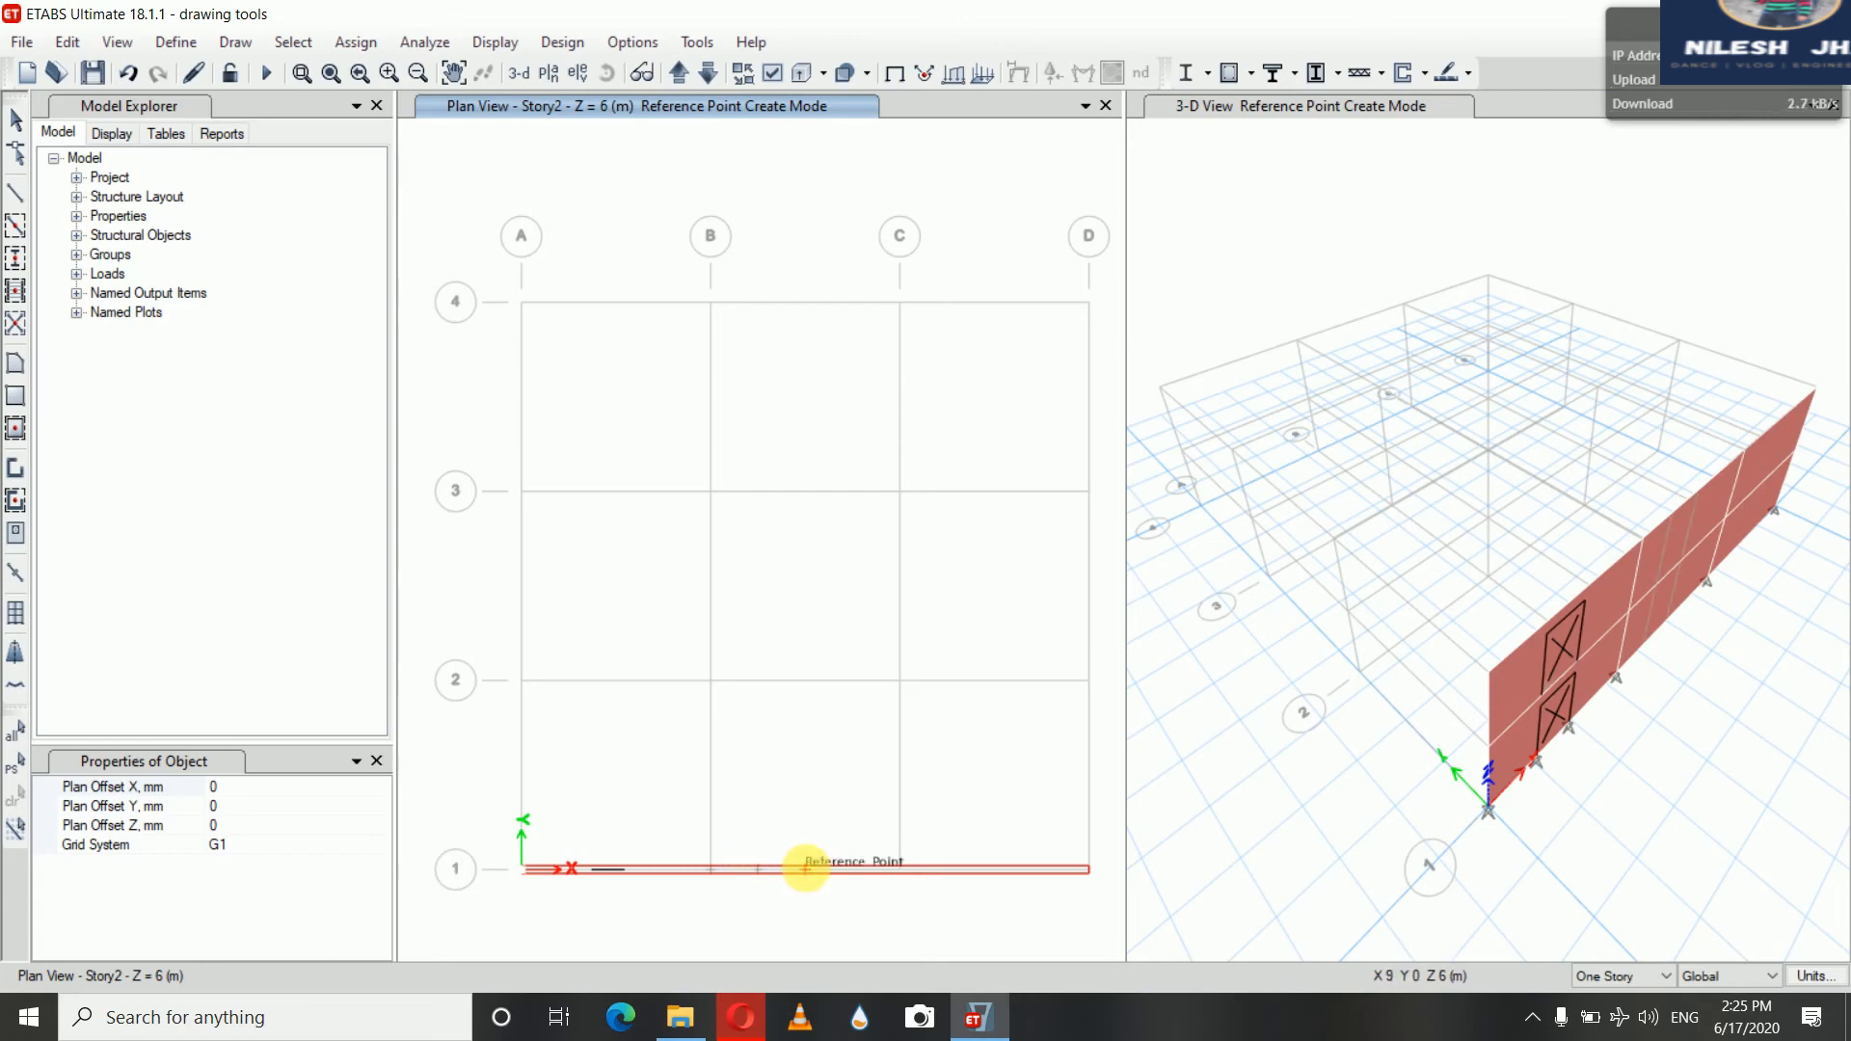
left_click(855, 869)
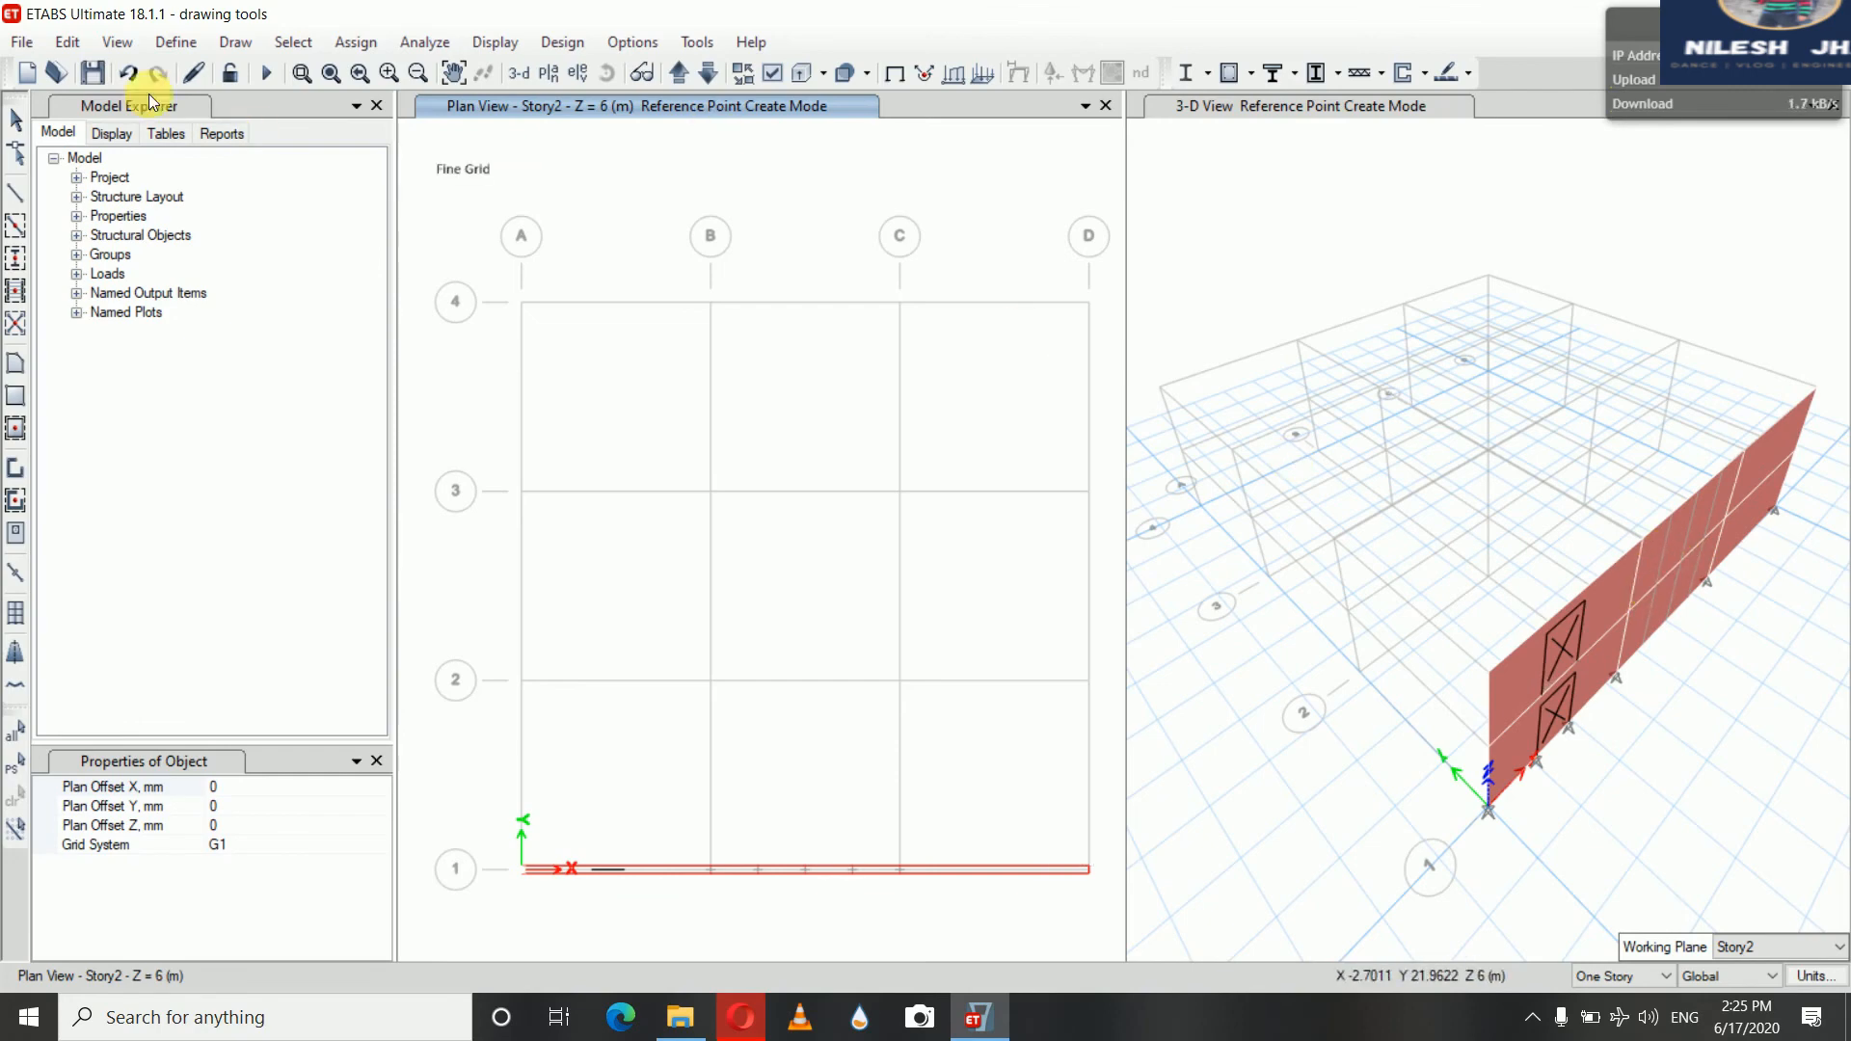
left_click(16, 118)
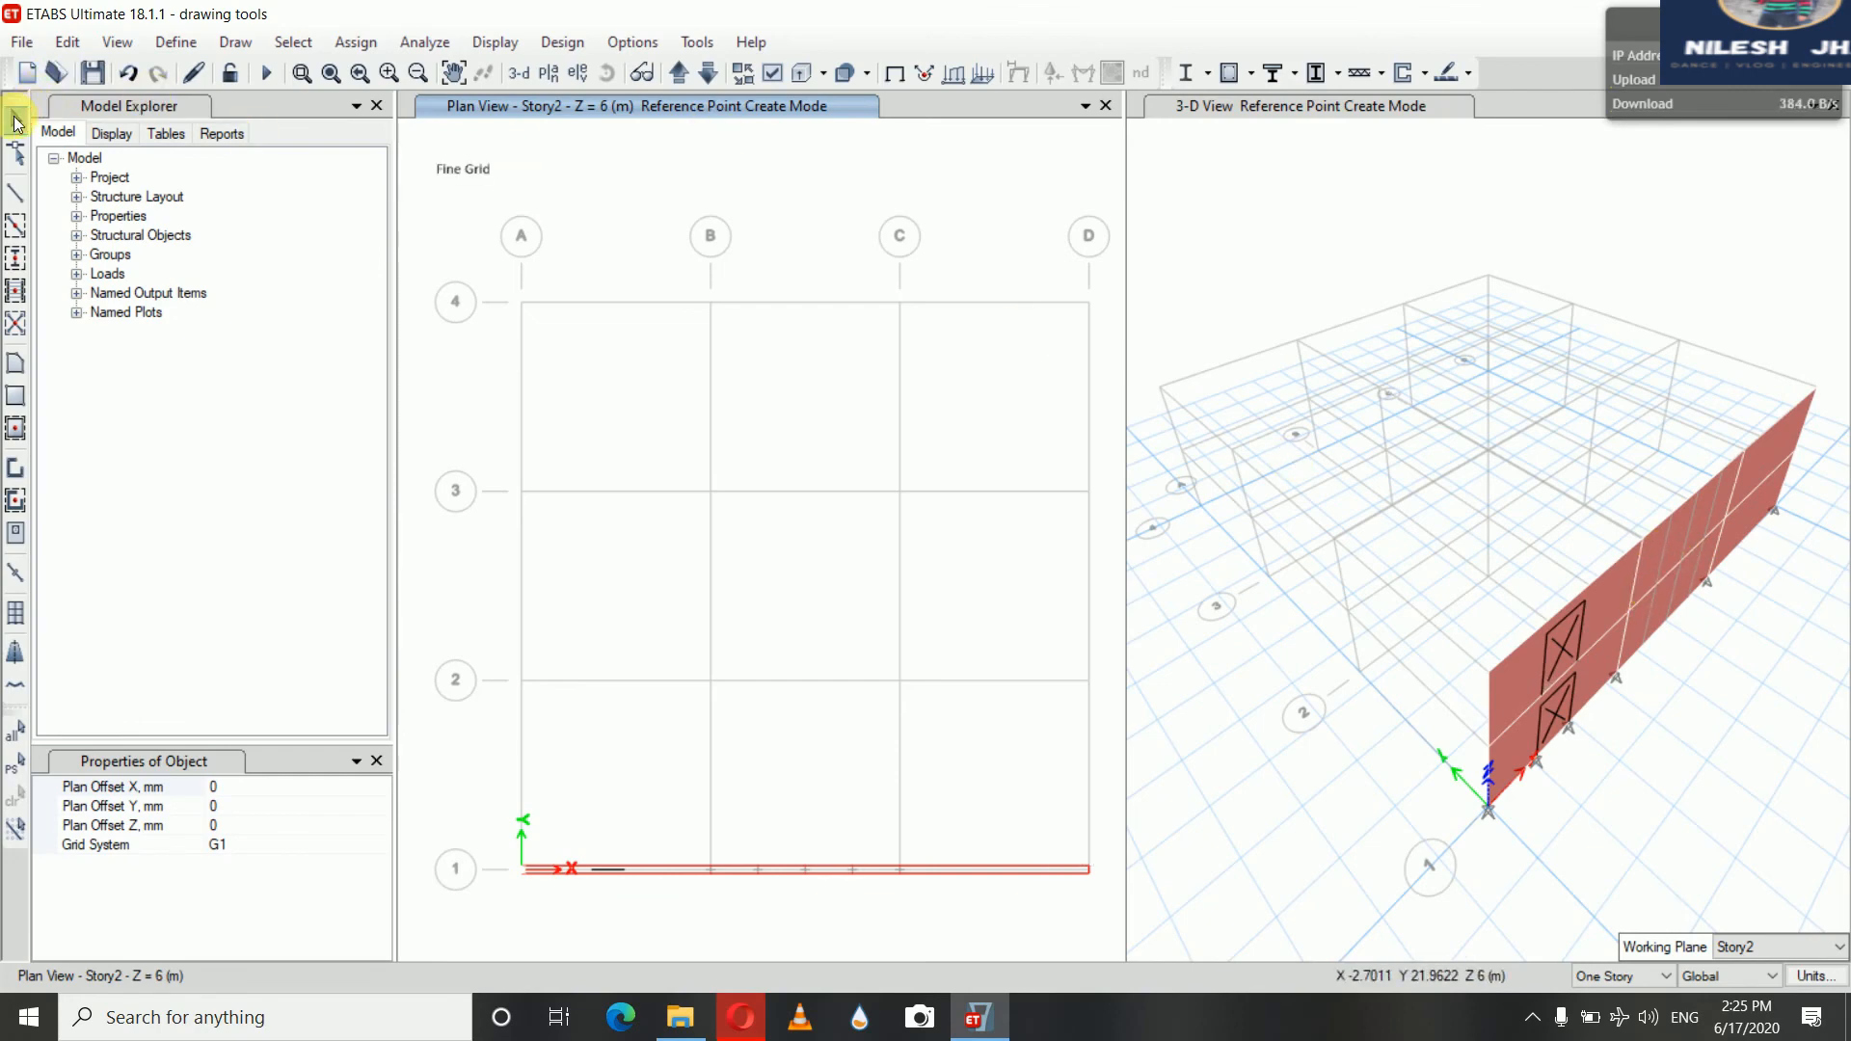
Return to elevation 1 and draw reference planes with a 2500 mm vertical offset, picking the base point on grid B
left_click(582, 77)
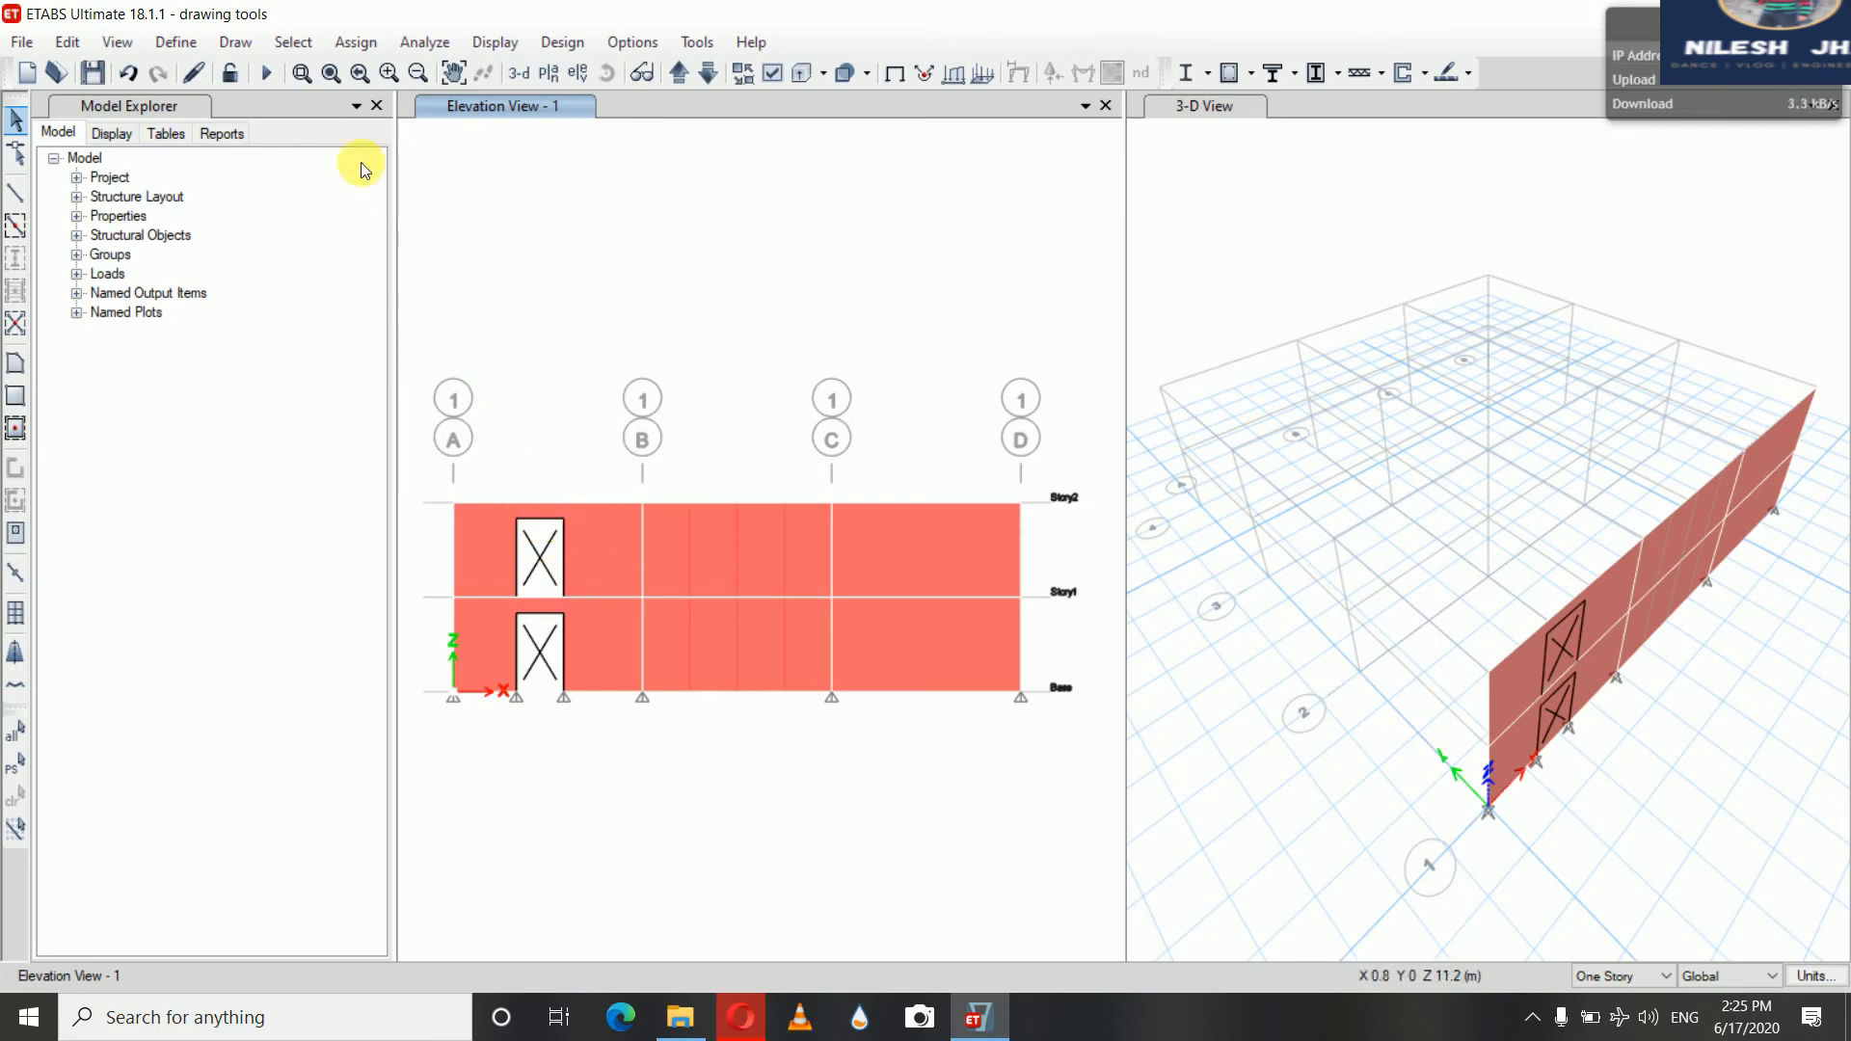
left_click(235, 42)
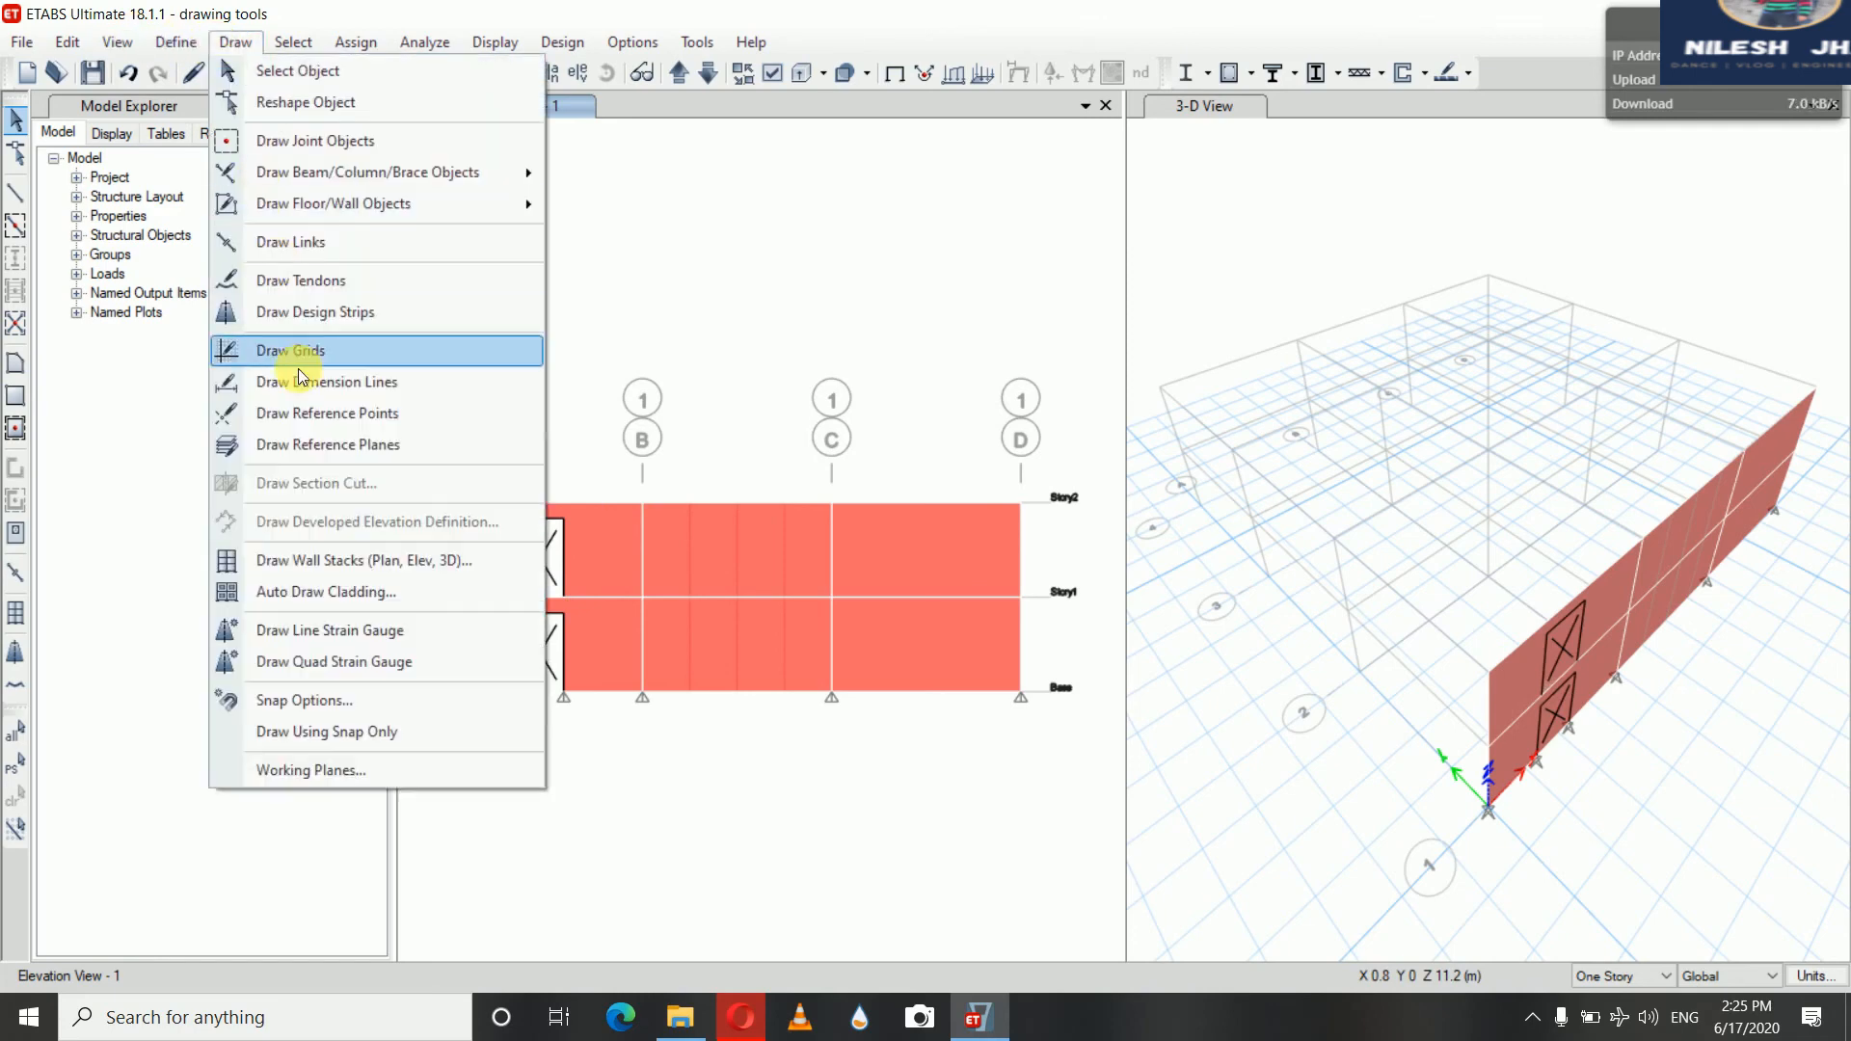
left_click(328, 442)
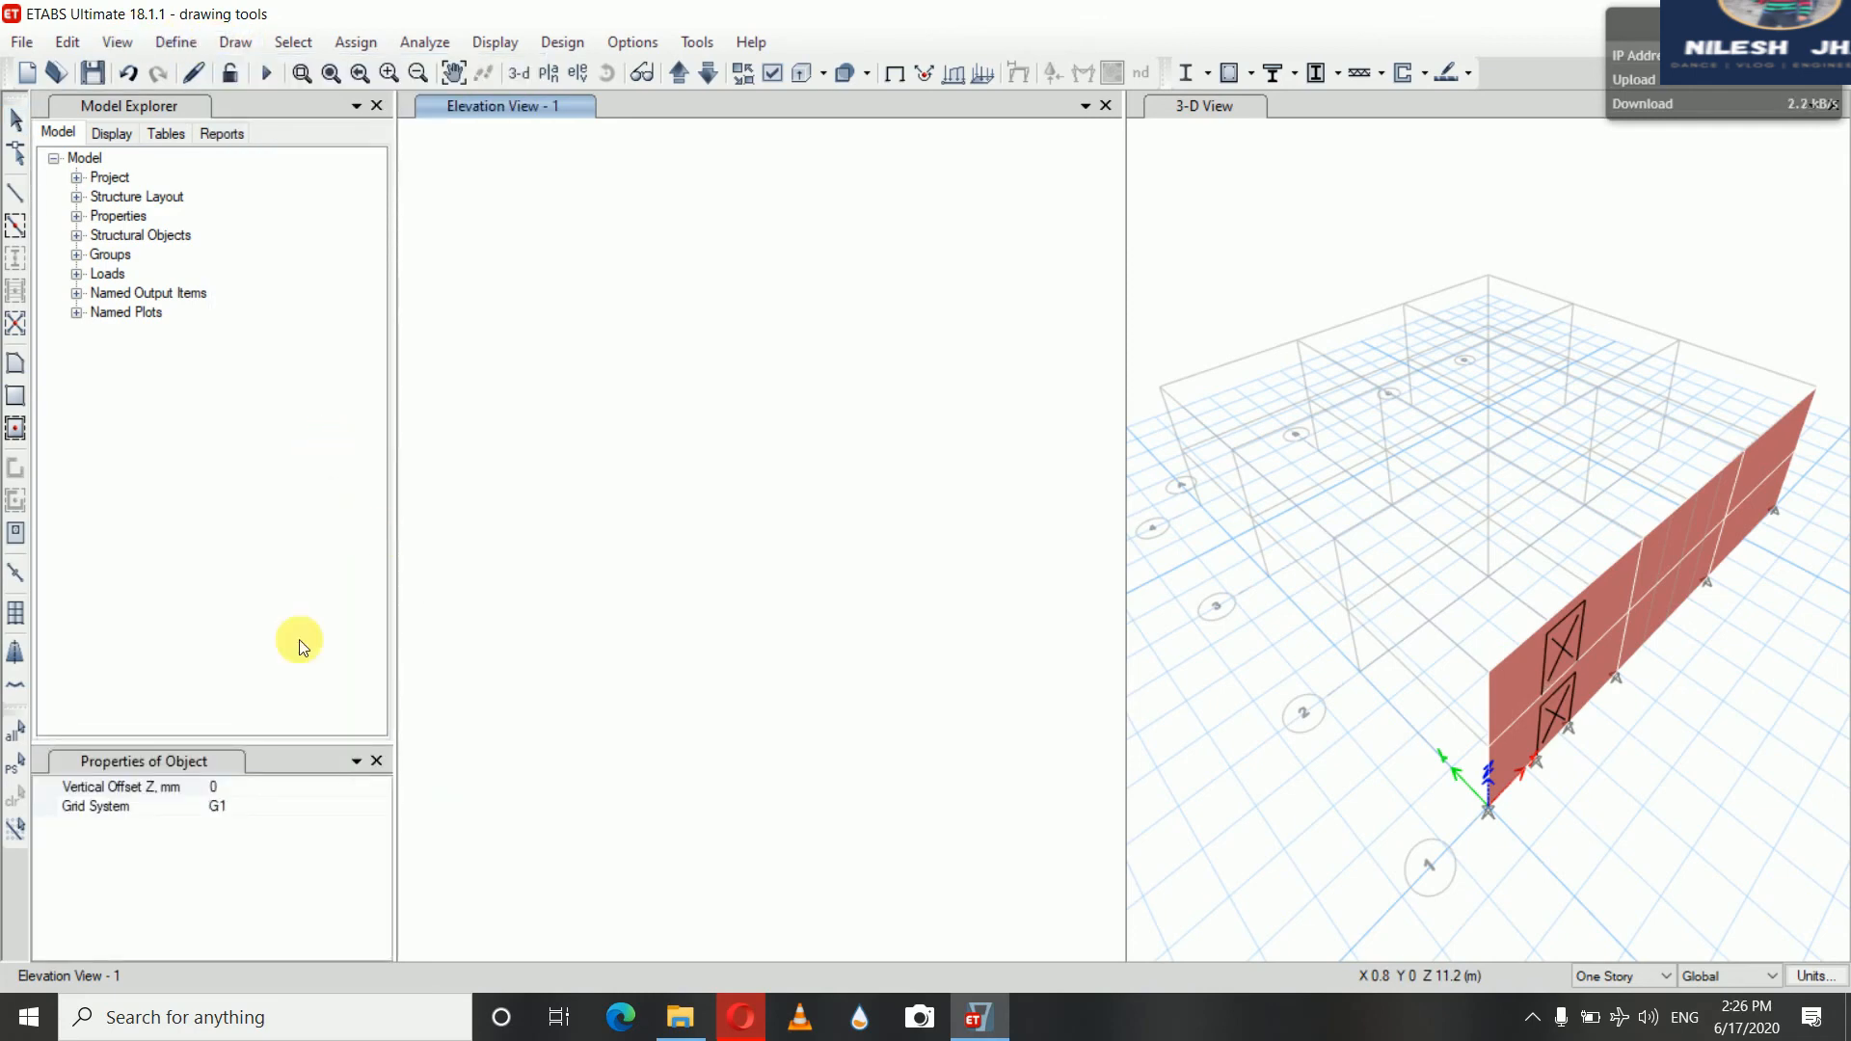
left_click(235, 785)
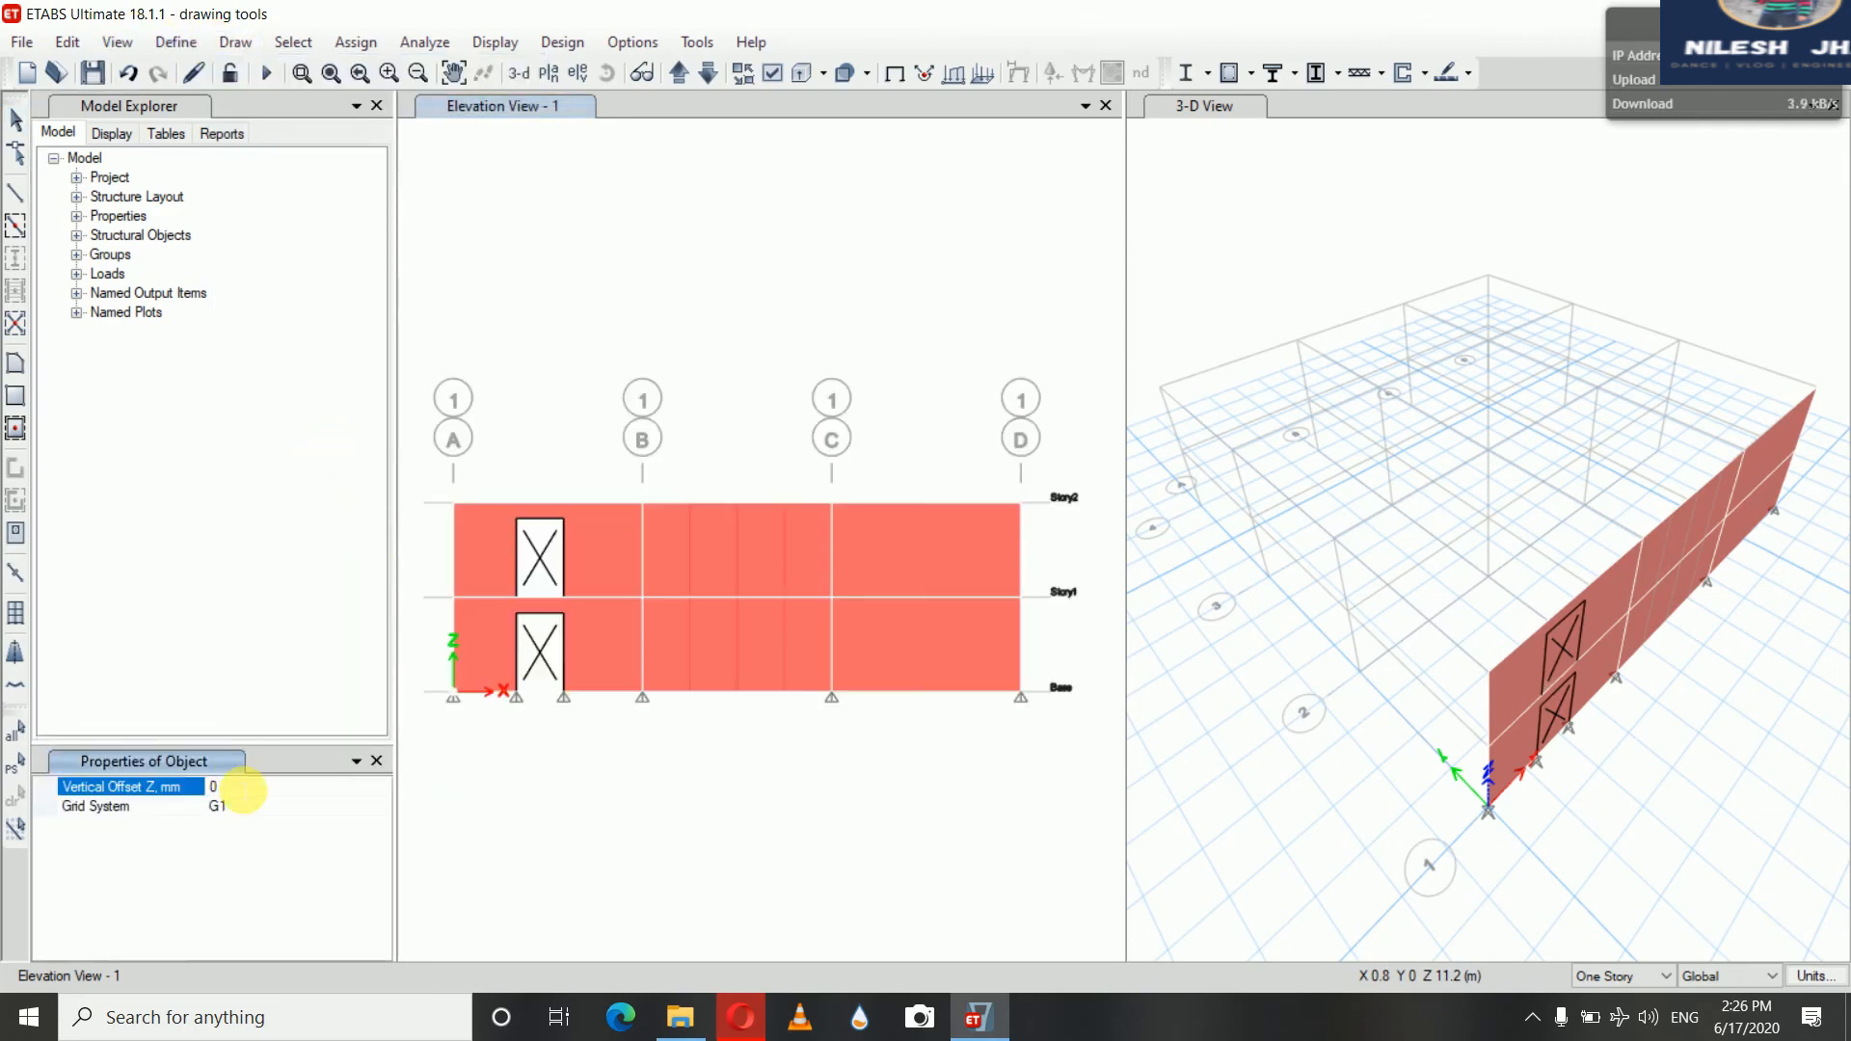
type("26")
type("00")
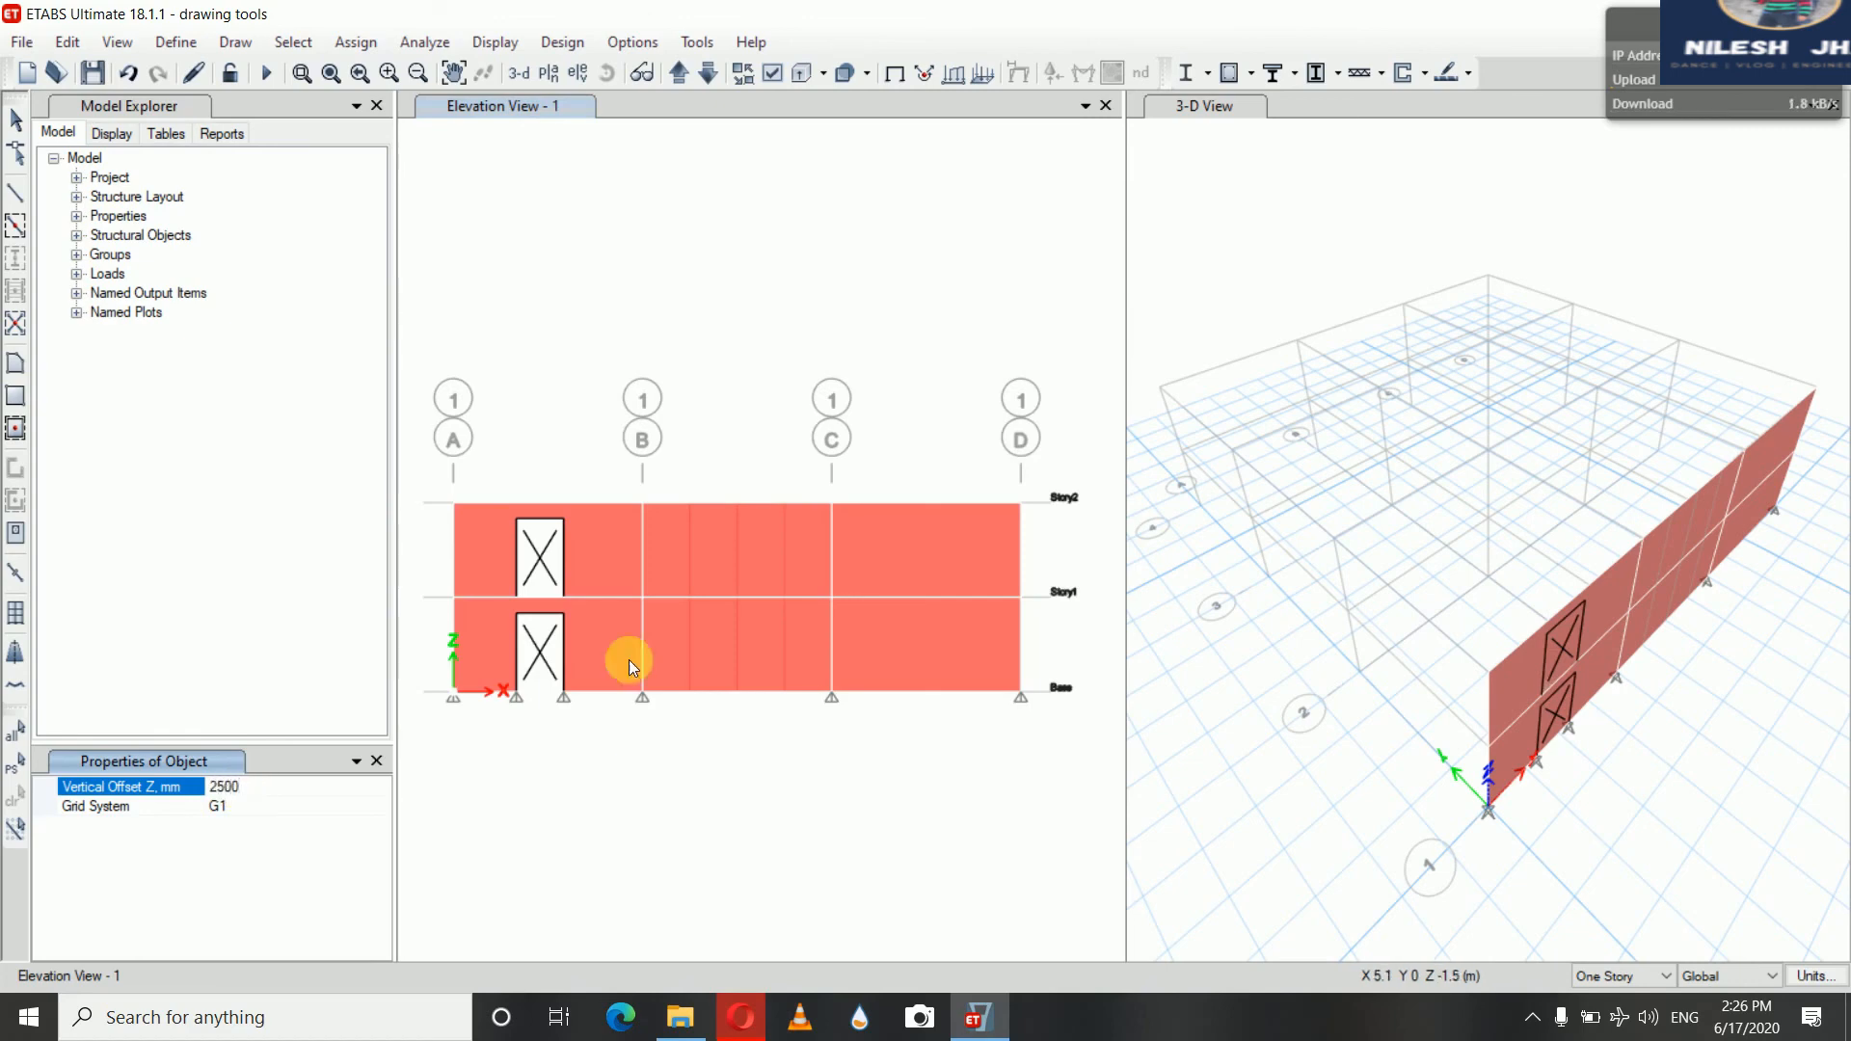
left_click(644, 601)
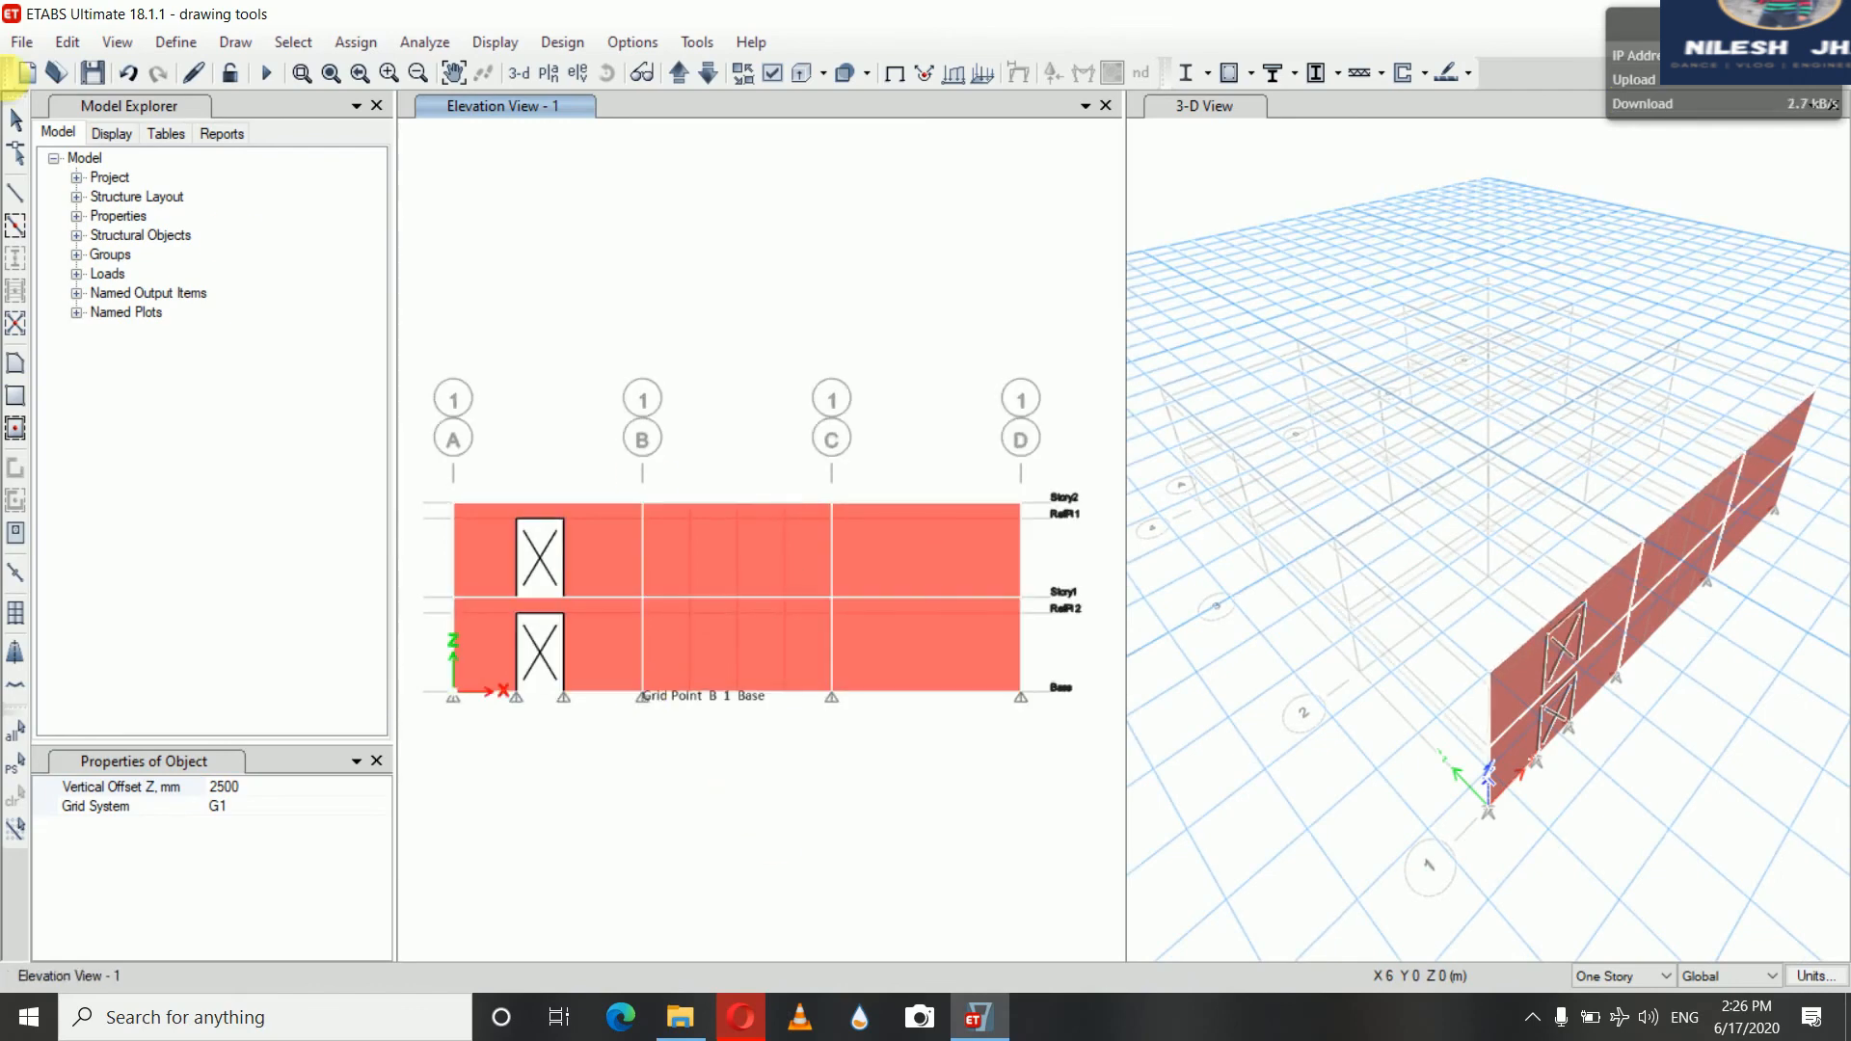
left_click(15, 120)
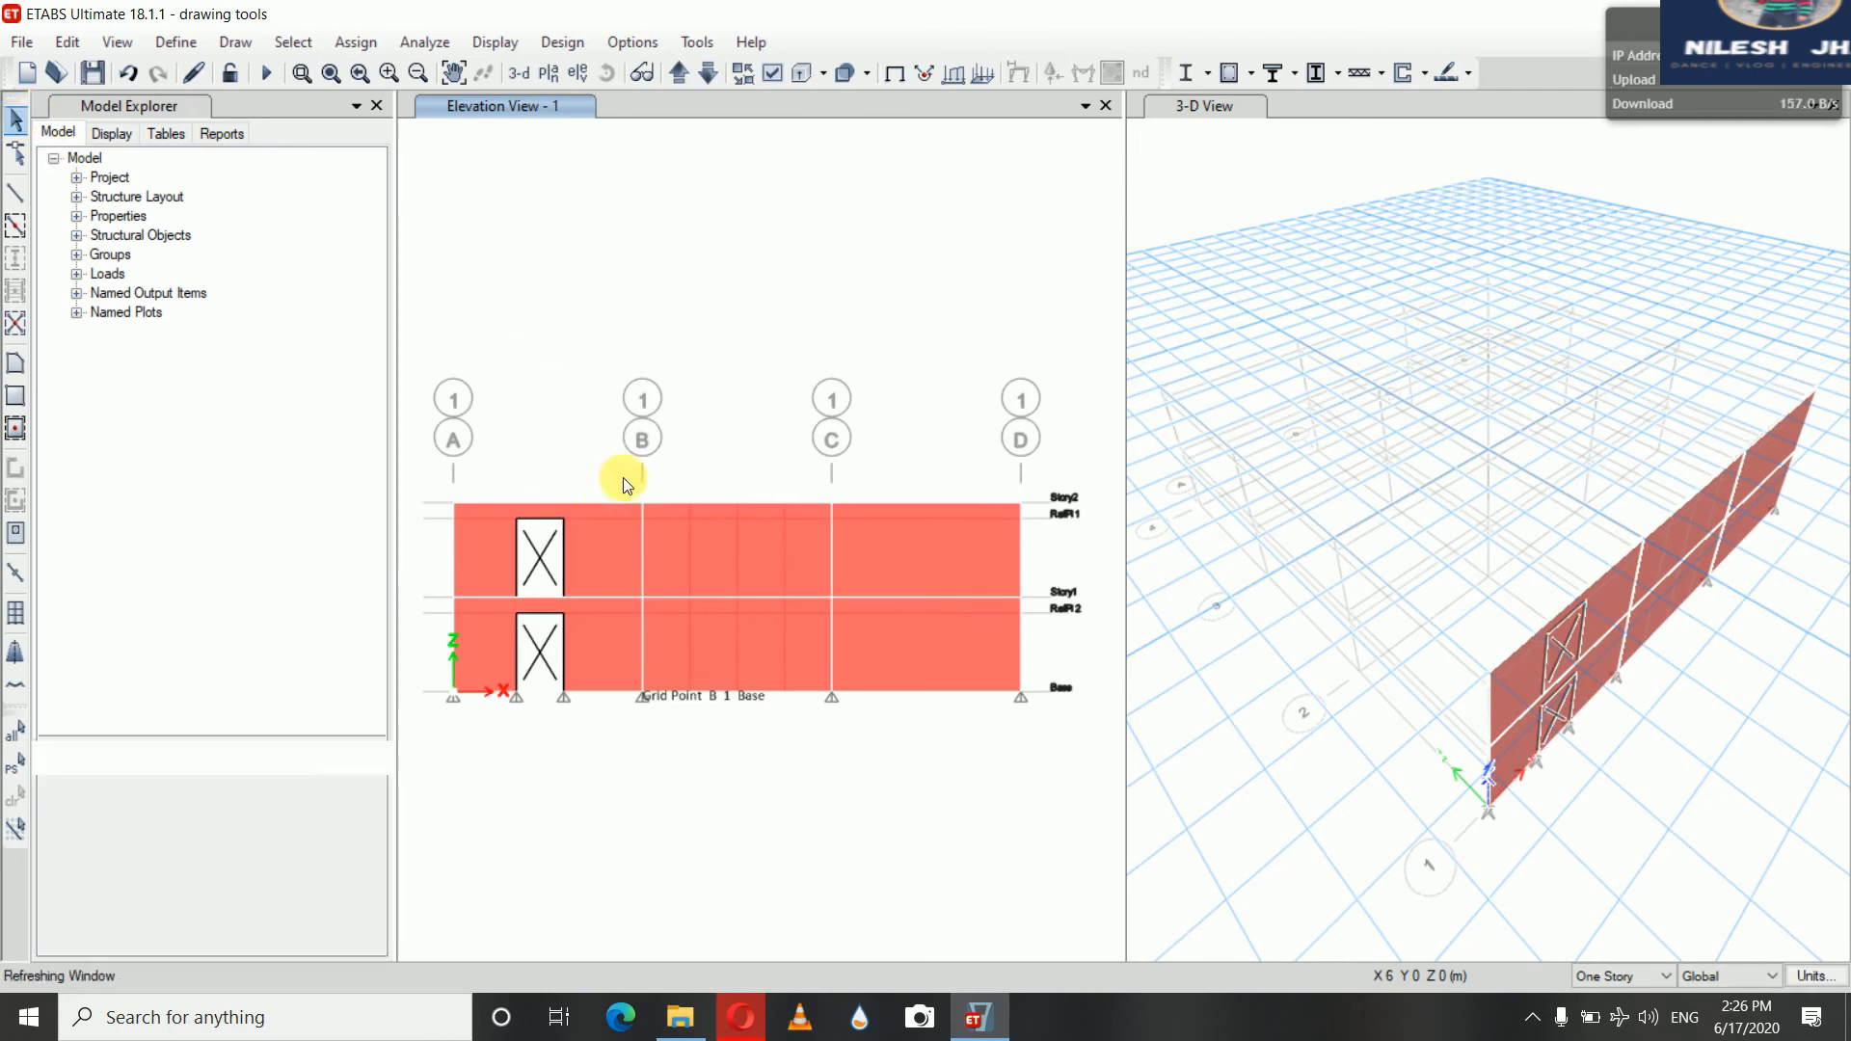
Select the wall shells between grids B and C and divide them at intersections with visible grids
left_click_drag(813, 708, 842, 715)
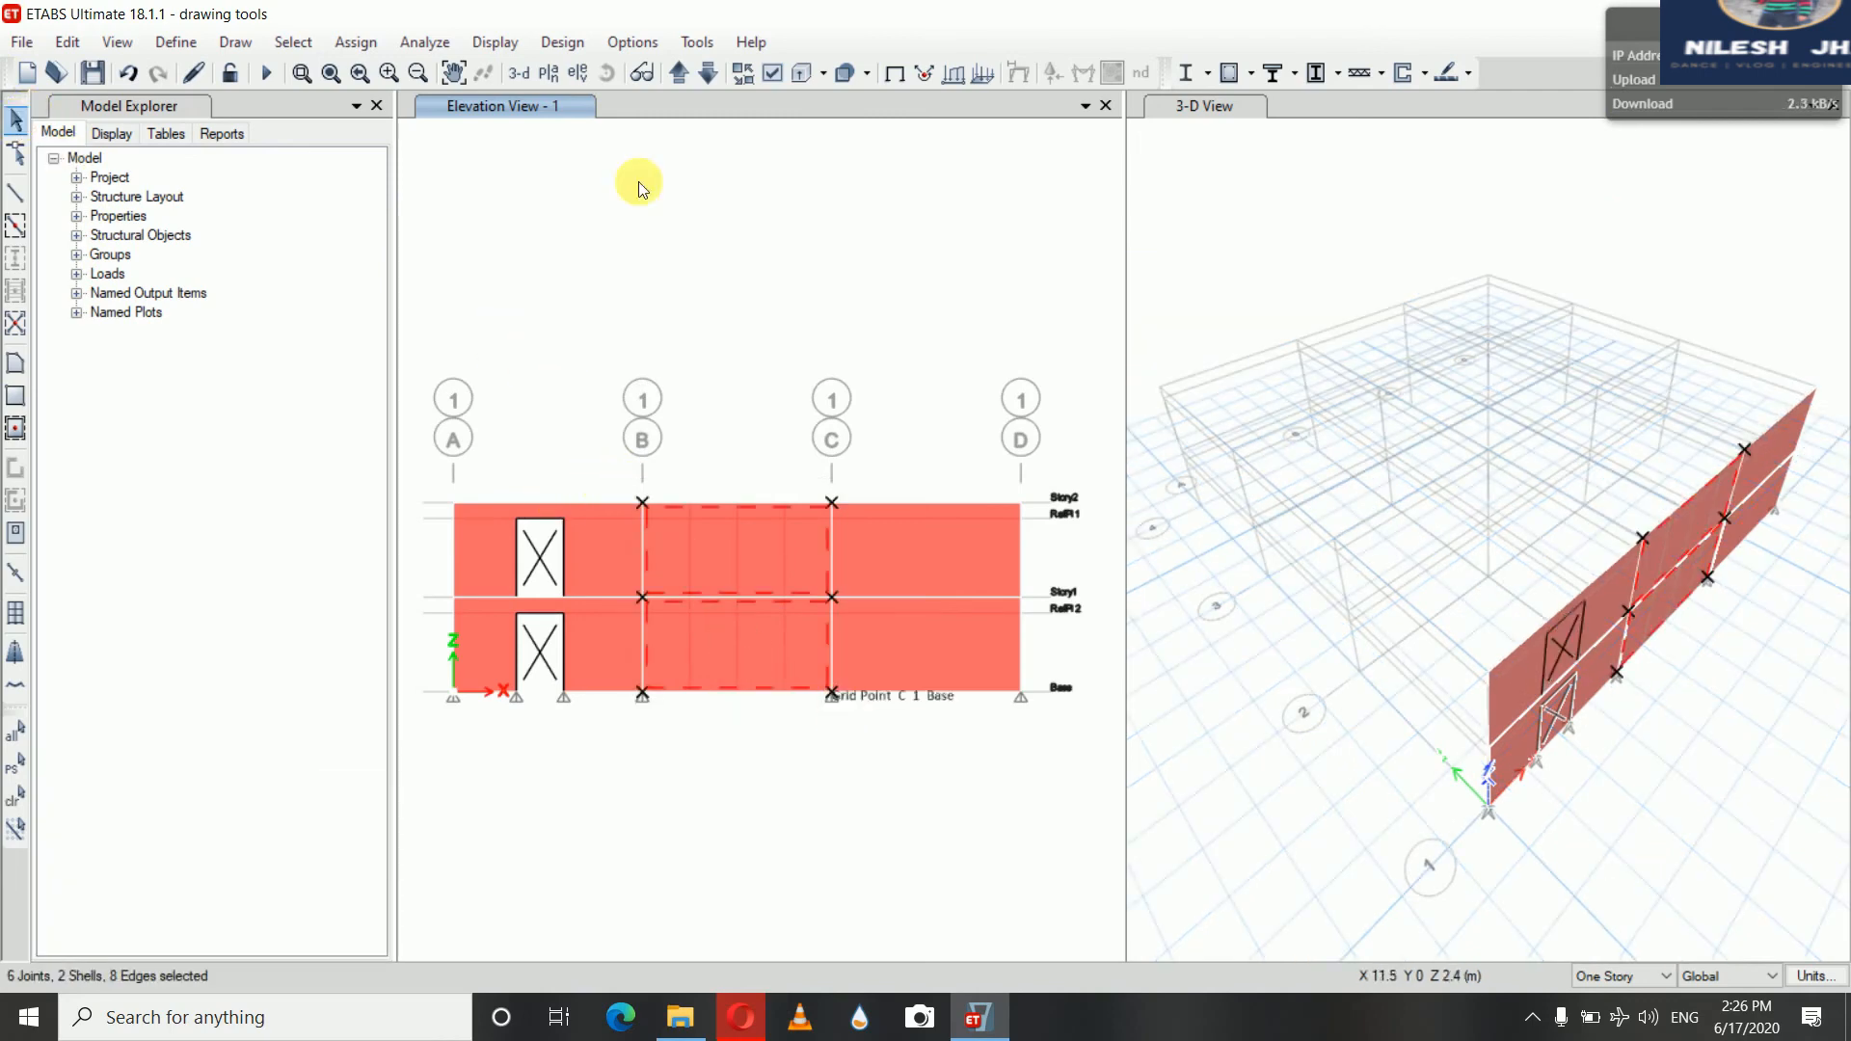
left_click(67, 43)
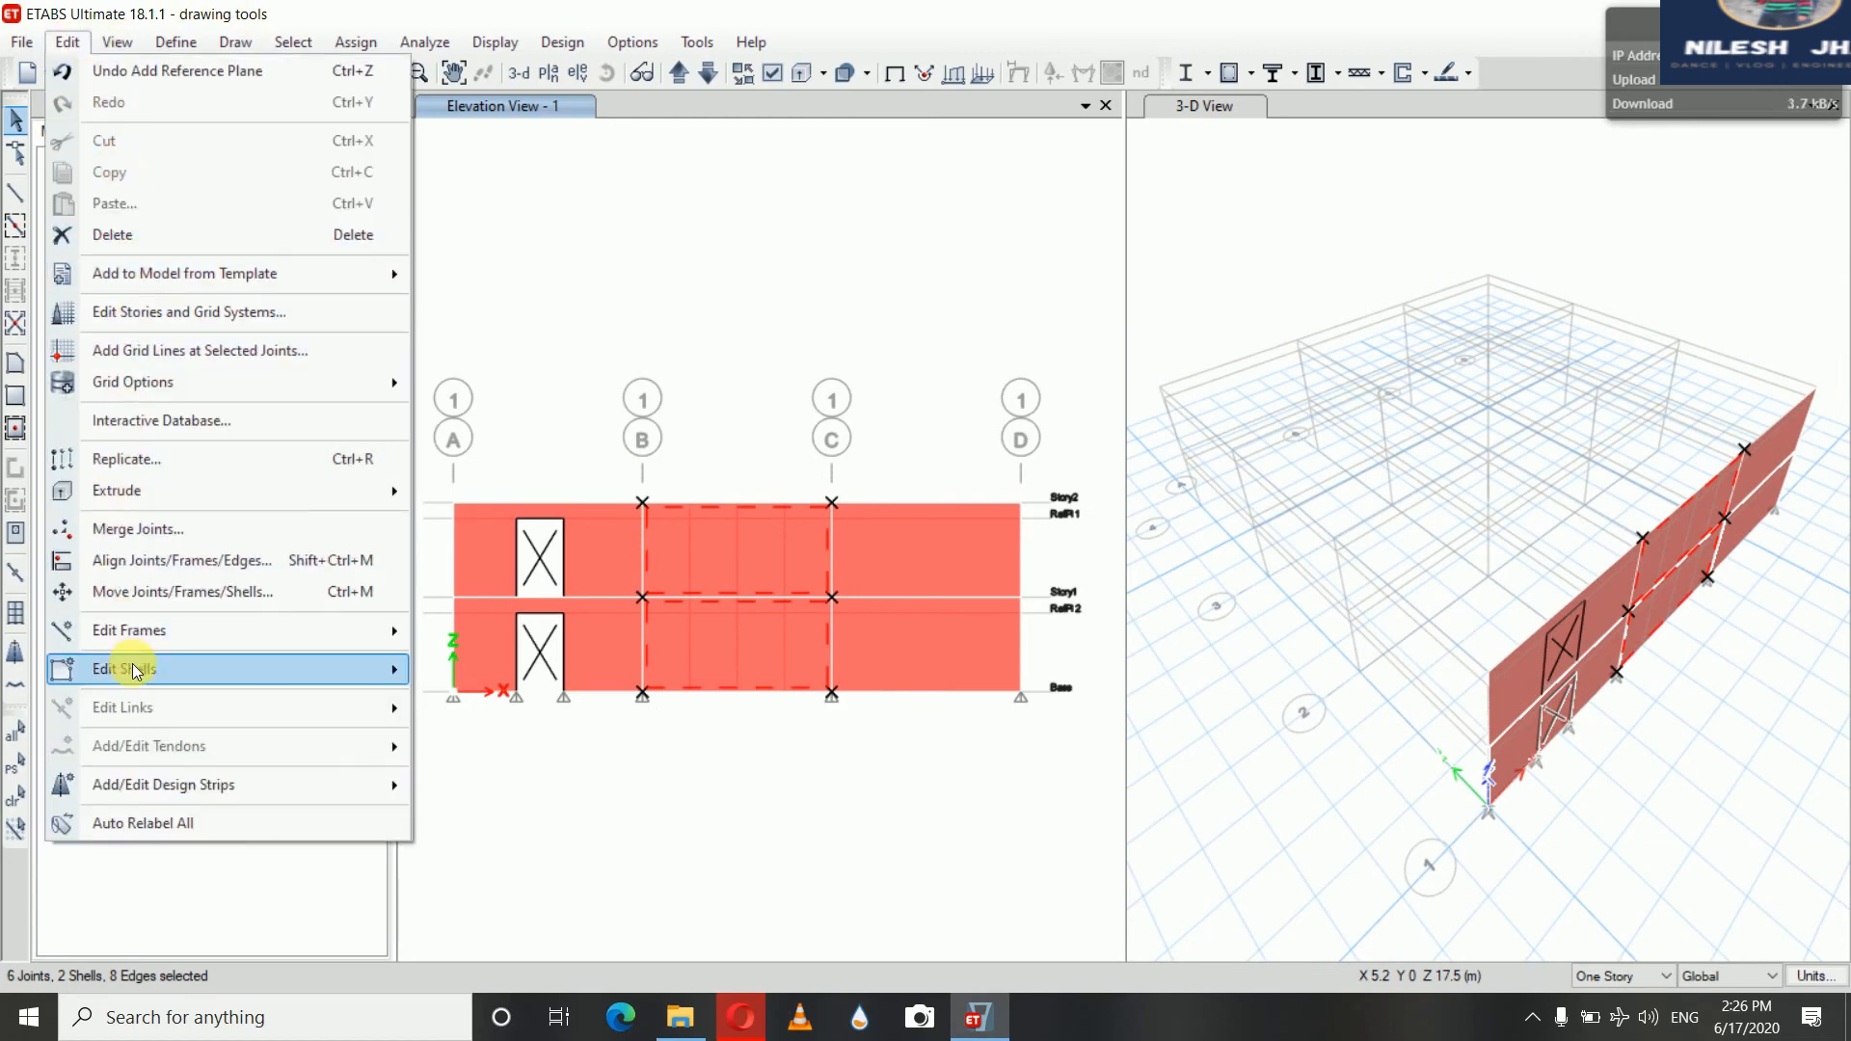
mouse_move(135, 671)
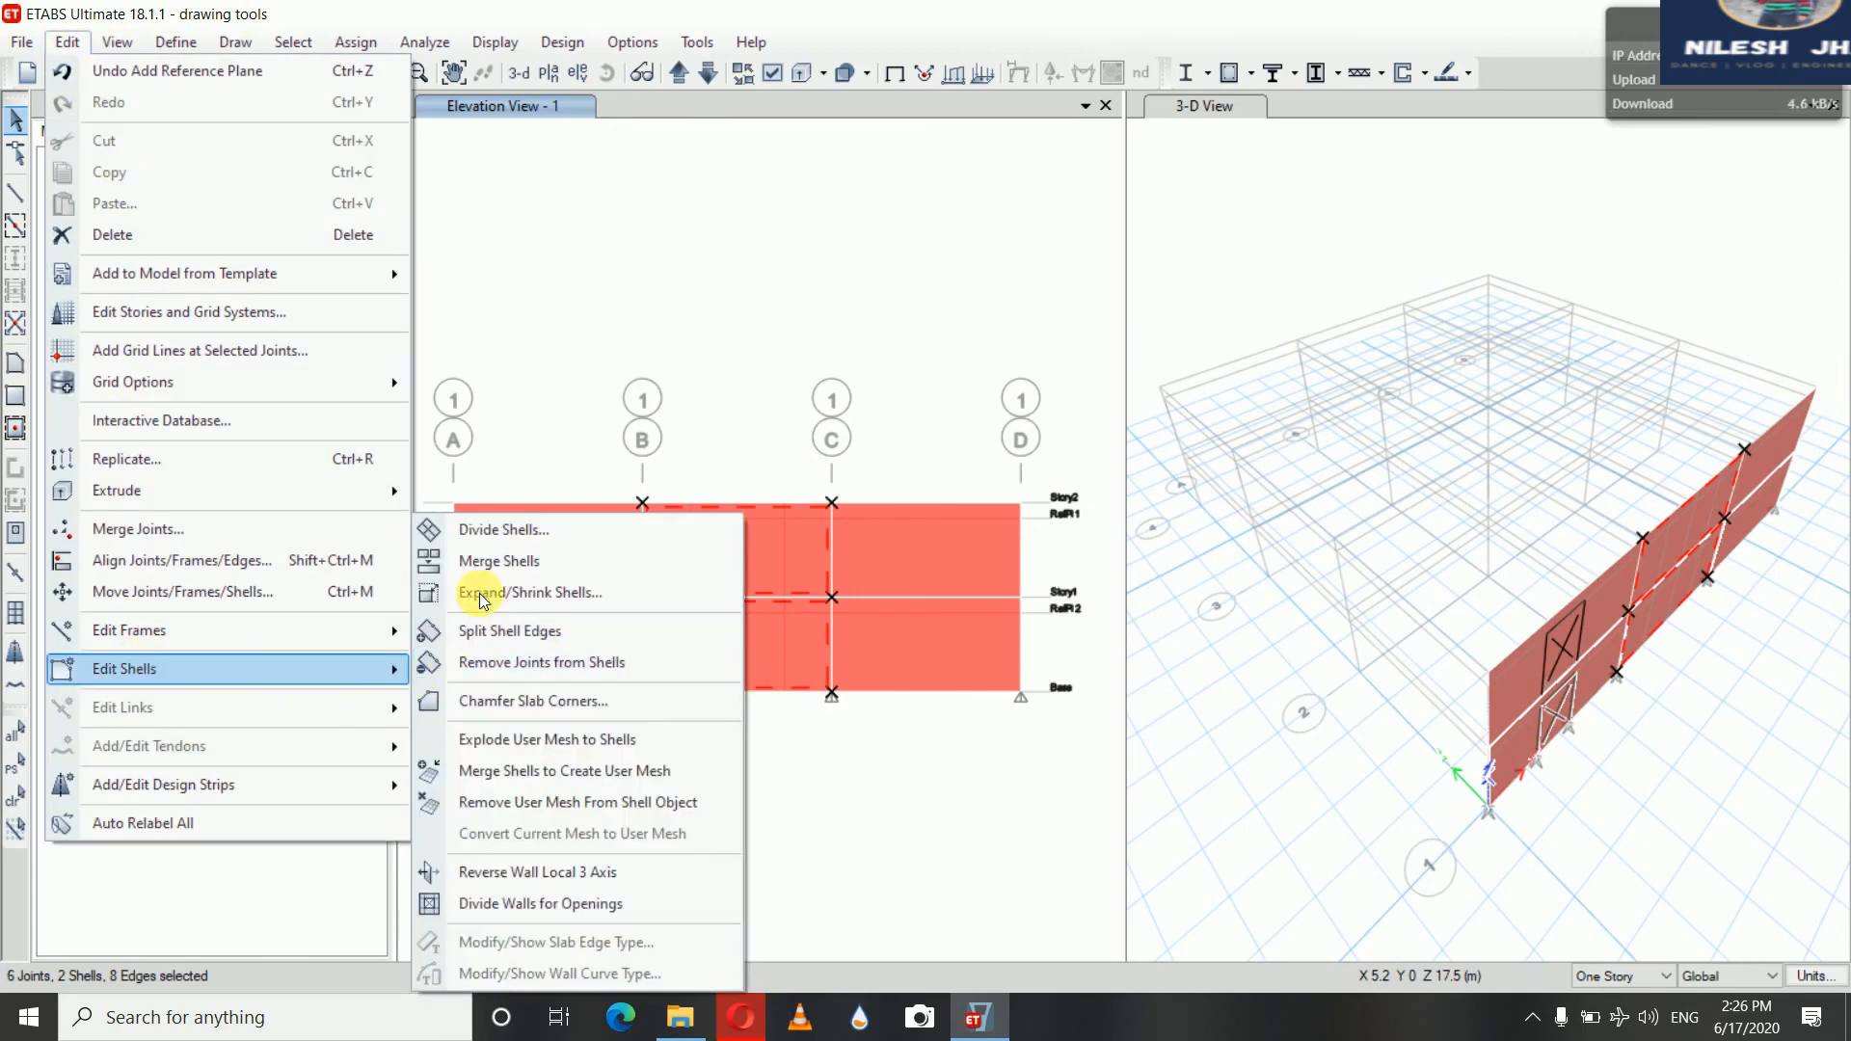
left_click(499, 533)
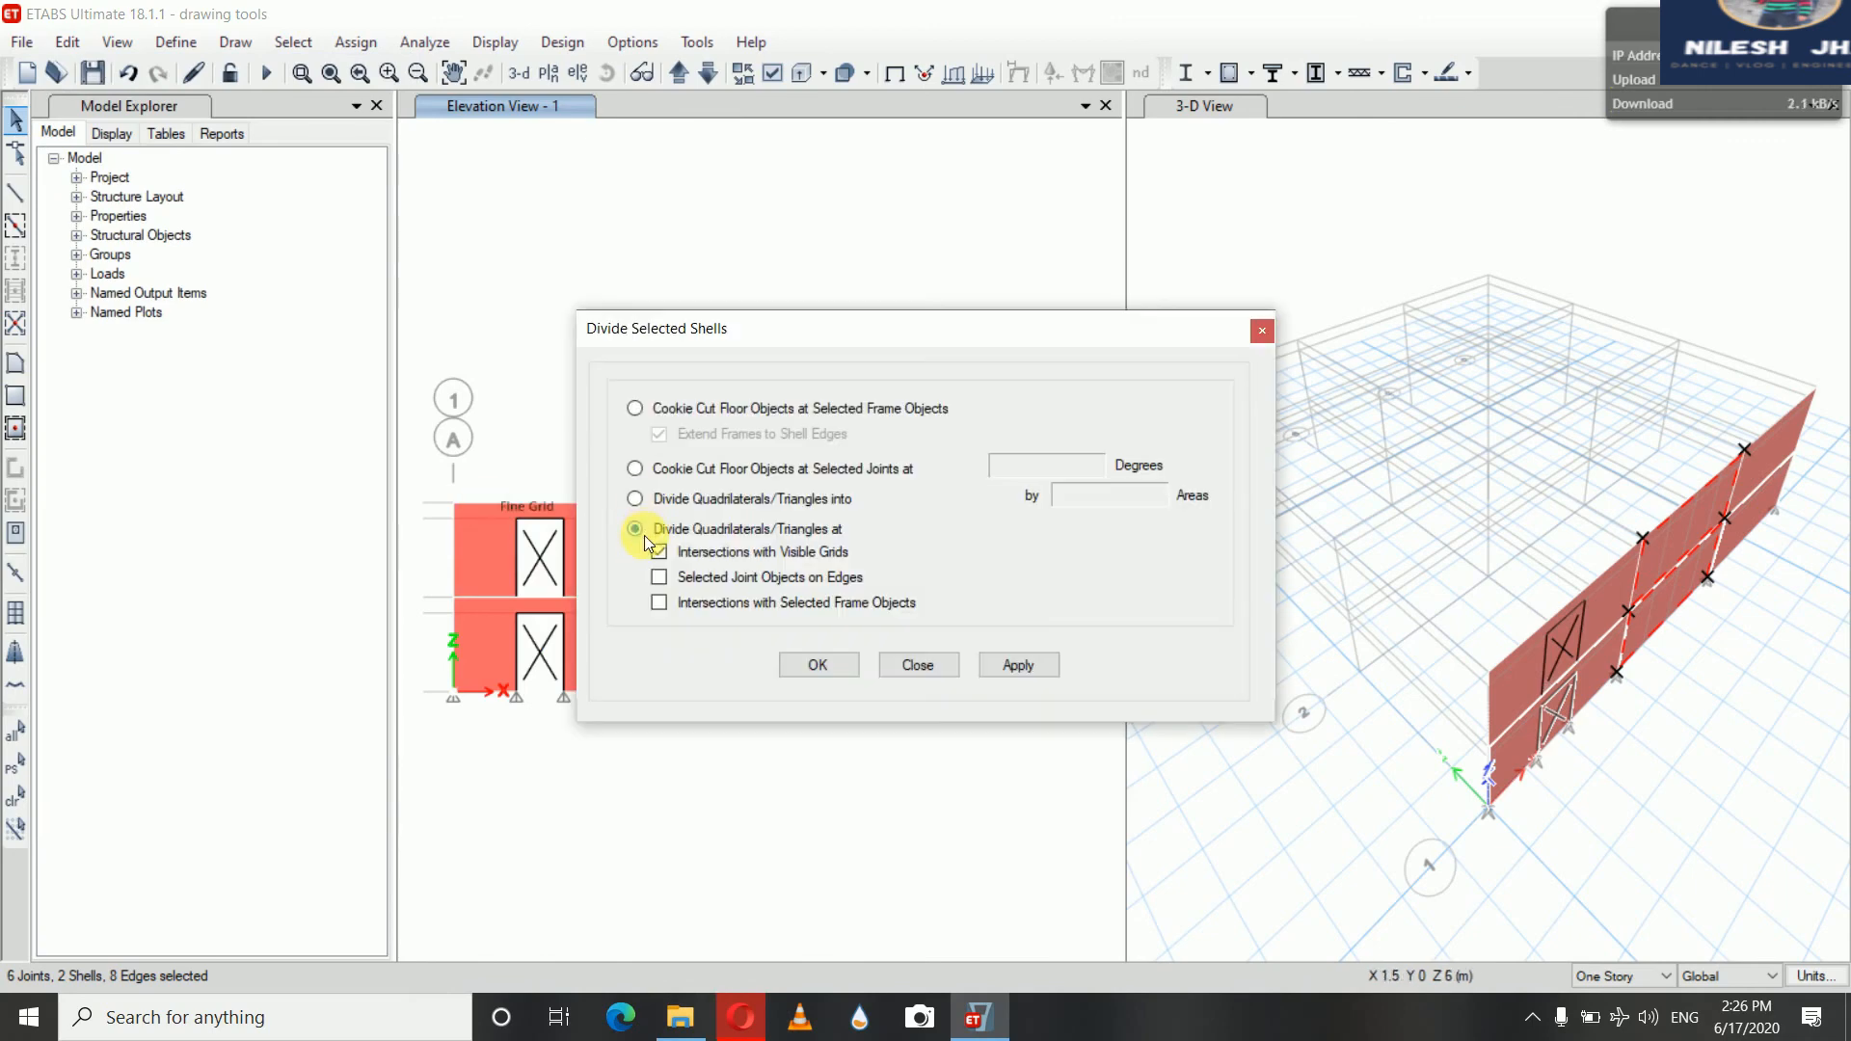
left_click(635, 531)
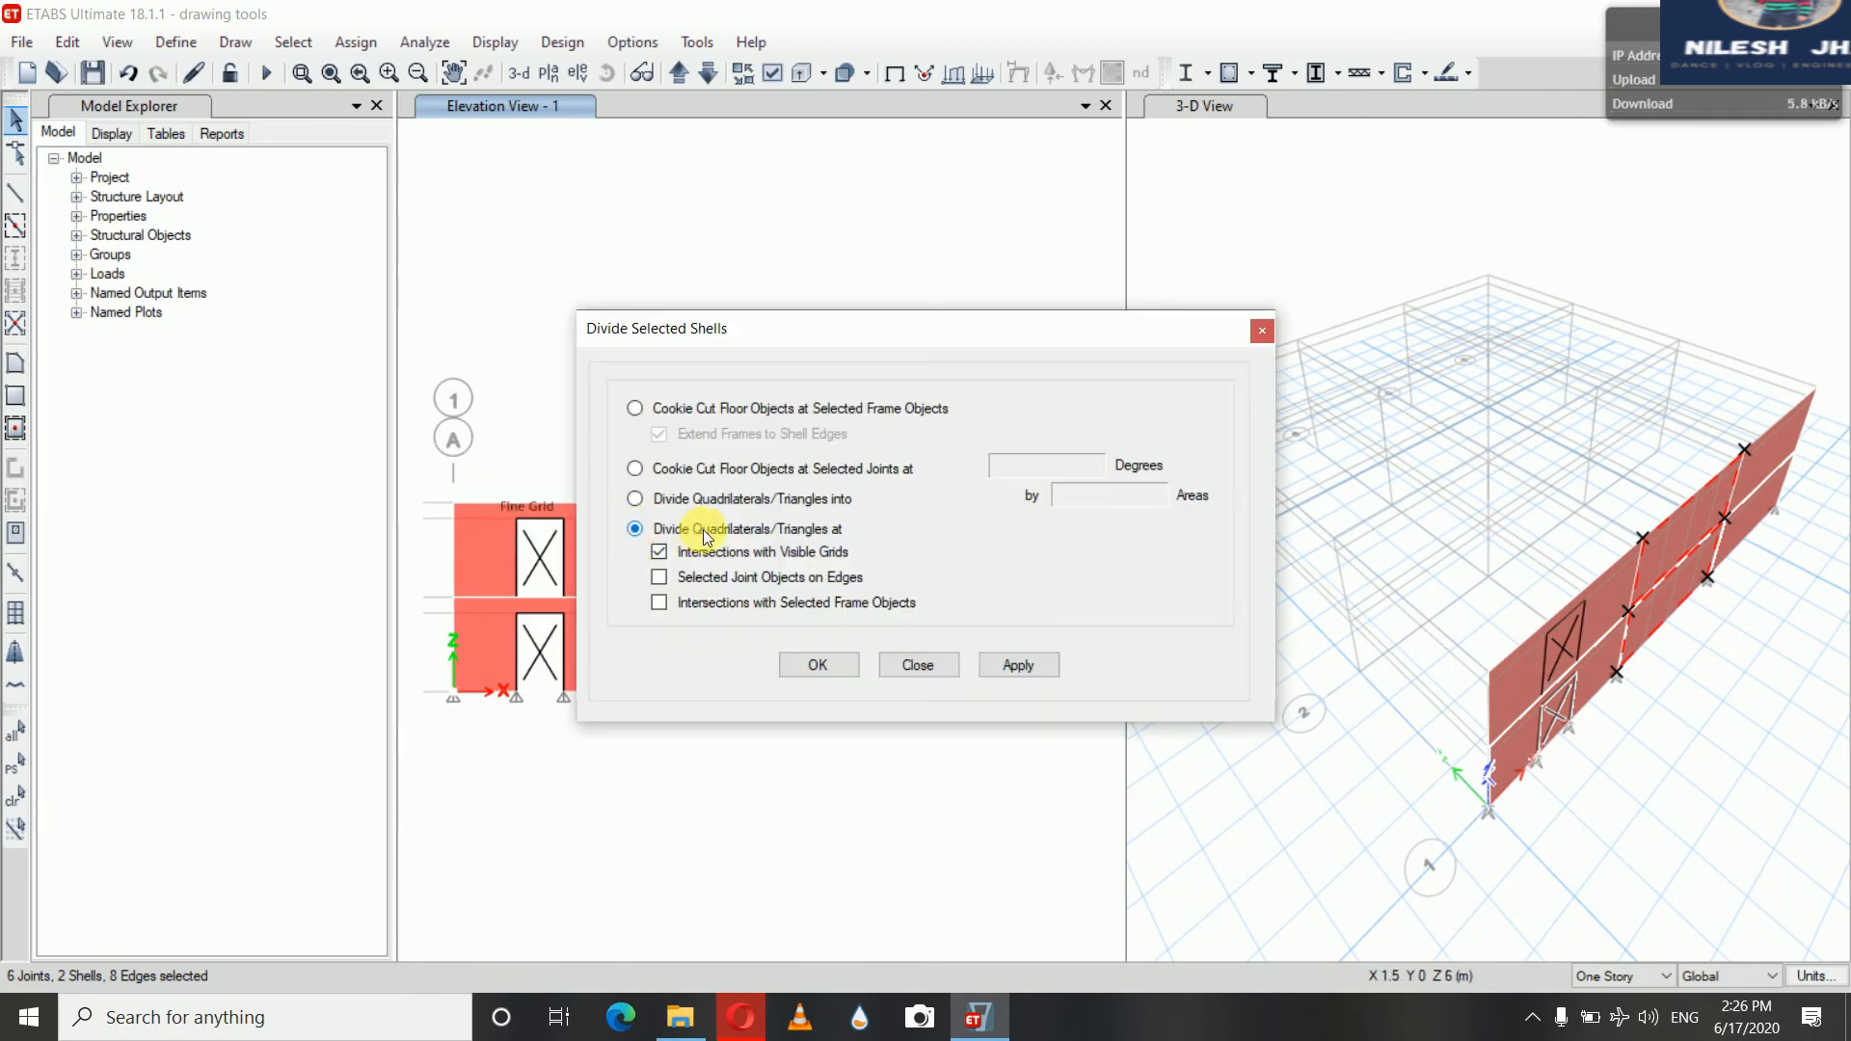
left_click(659, 551)
left_click(1013, 670)
left_click(953, 664)
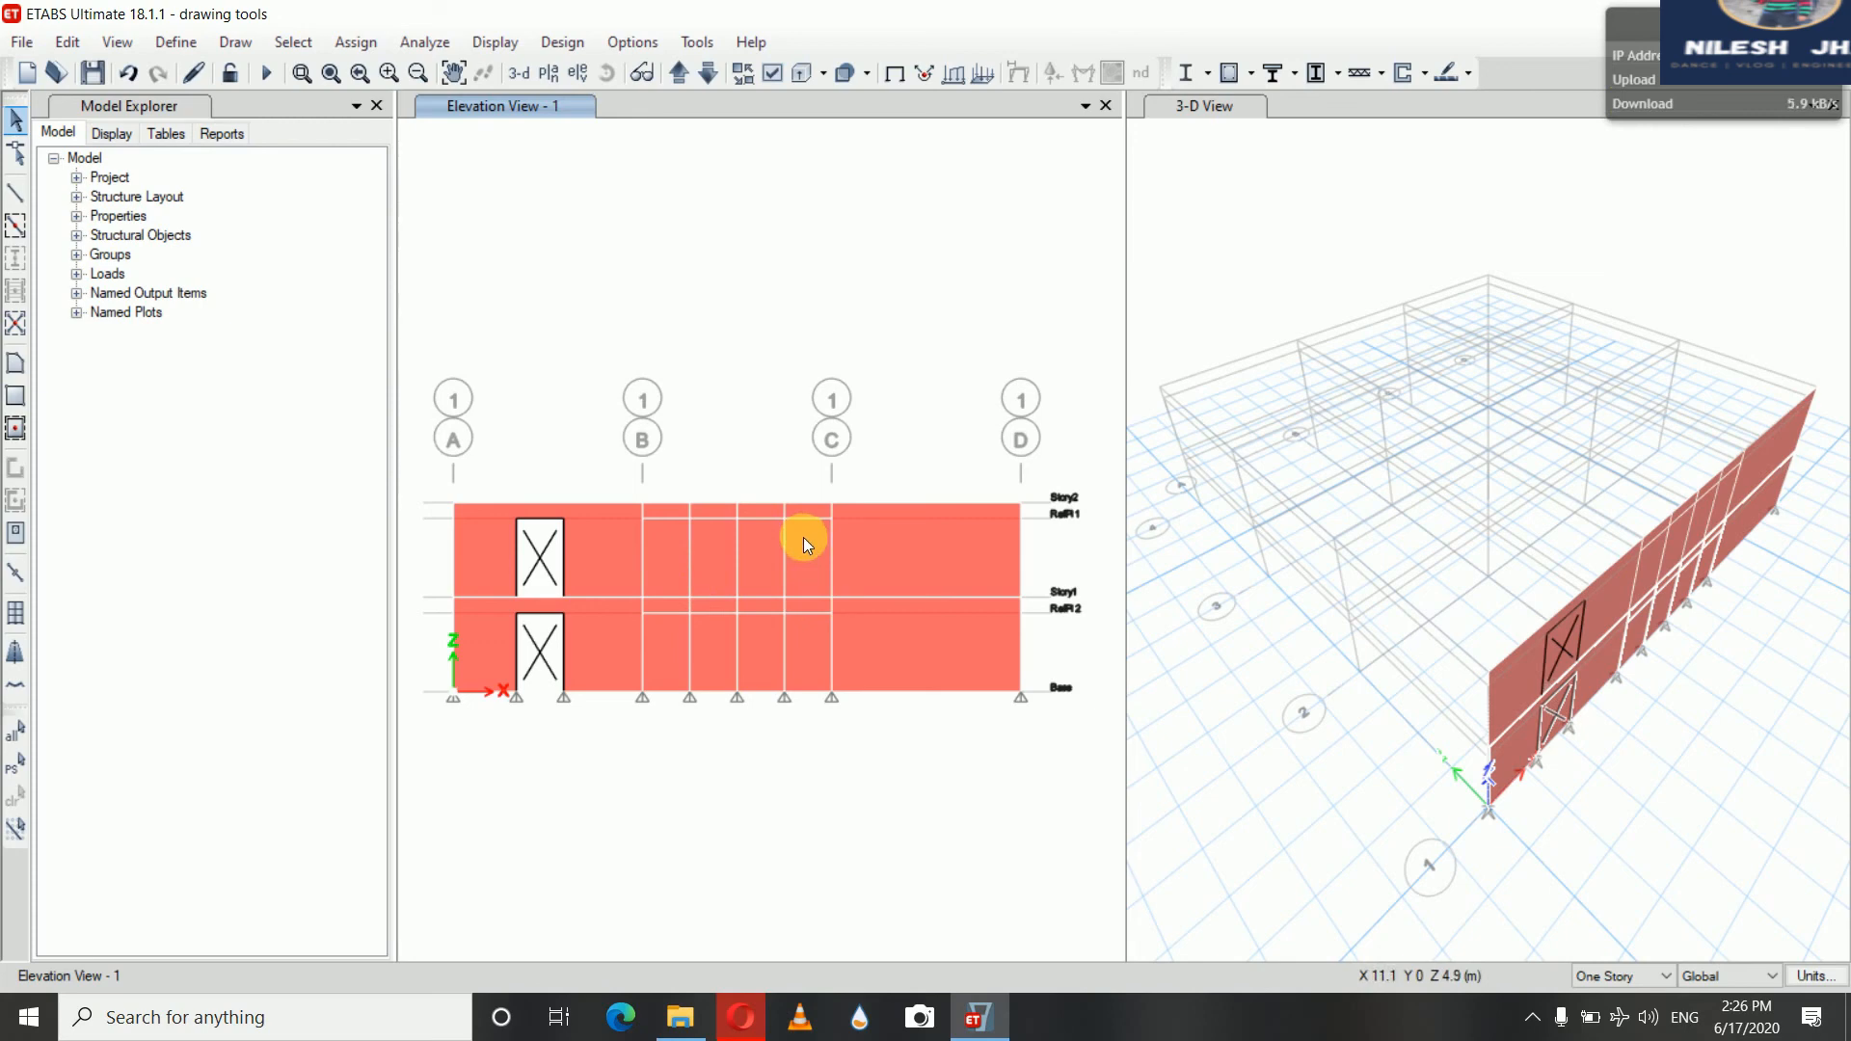
Delete the middle wall panels between grids B and C in both stories to form an opening
left_click(766, 565)
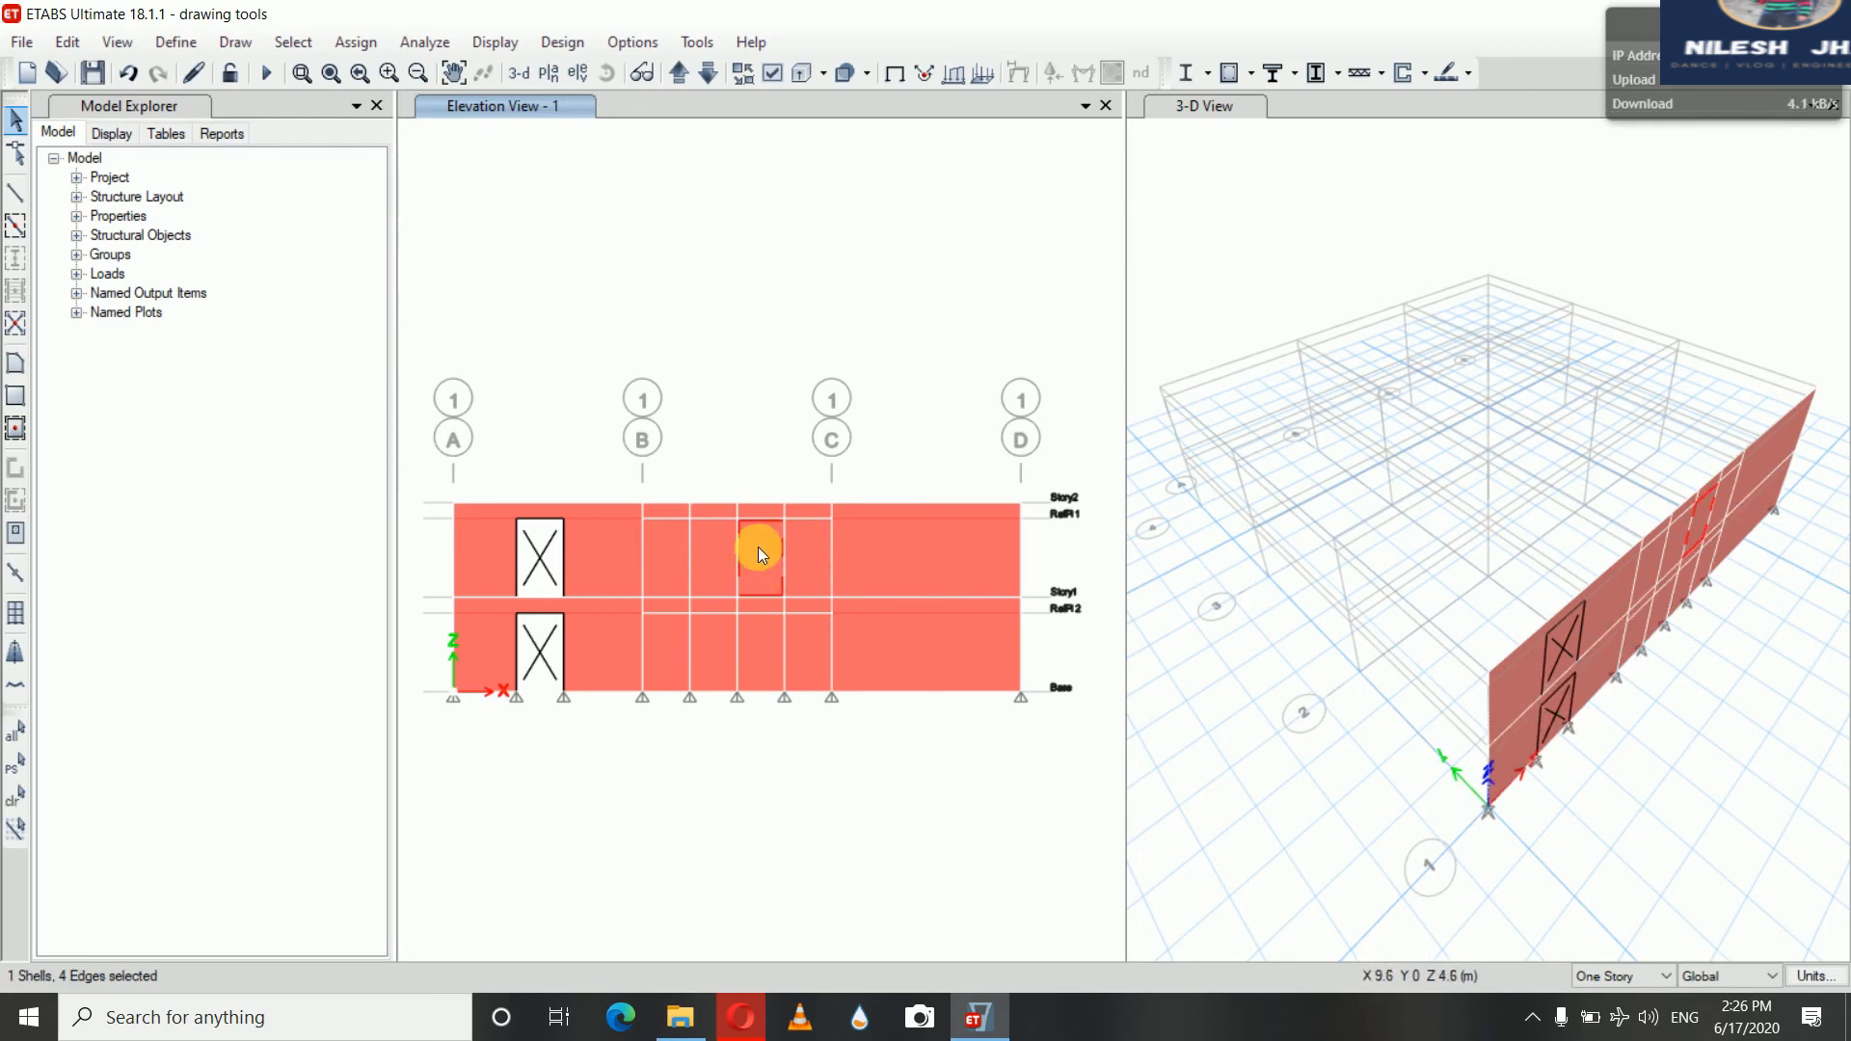
left_click(753, 649)
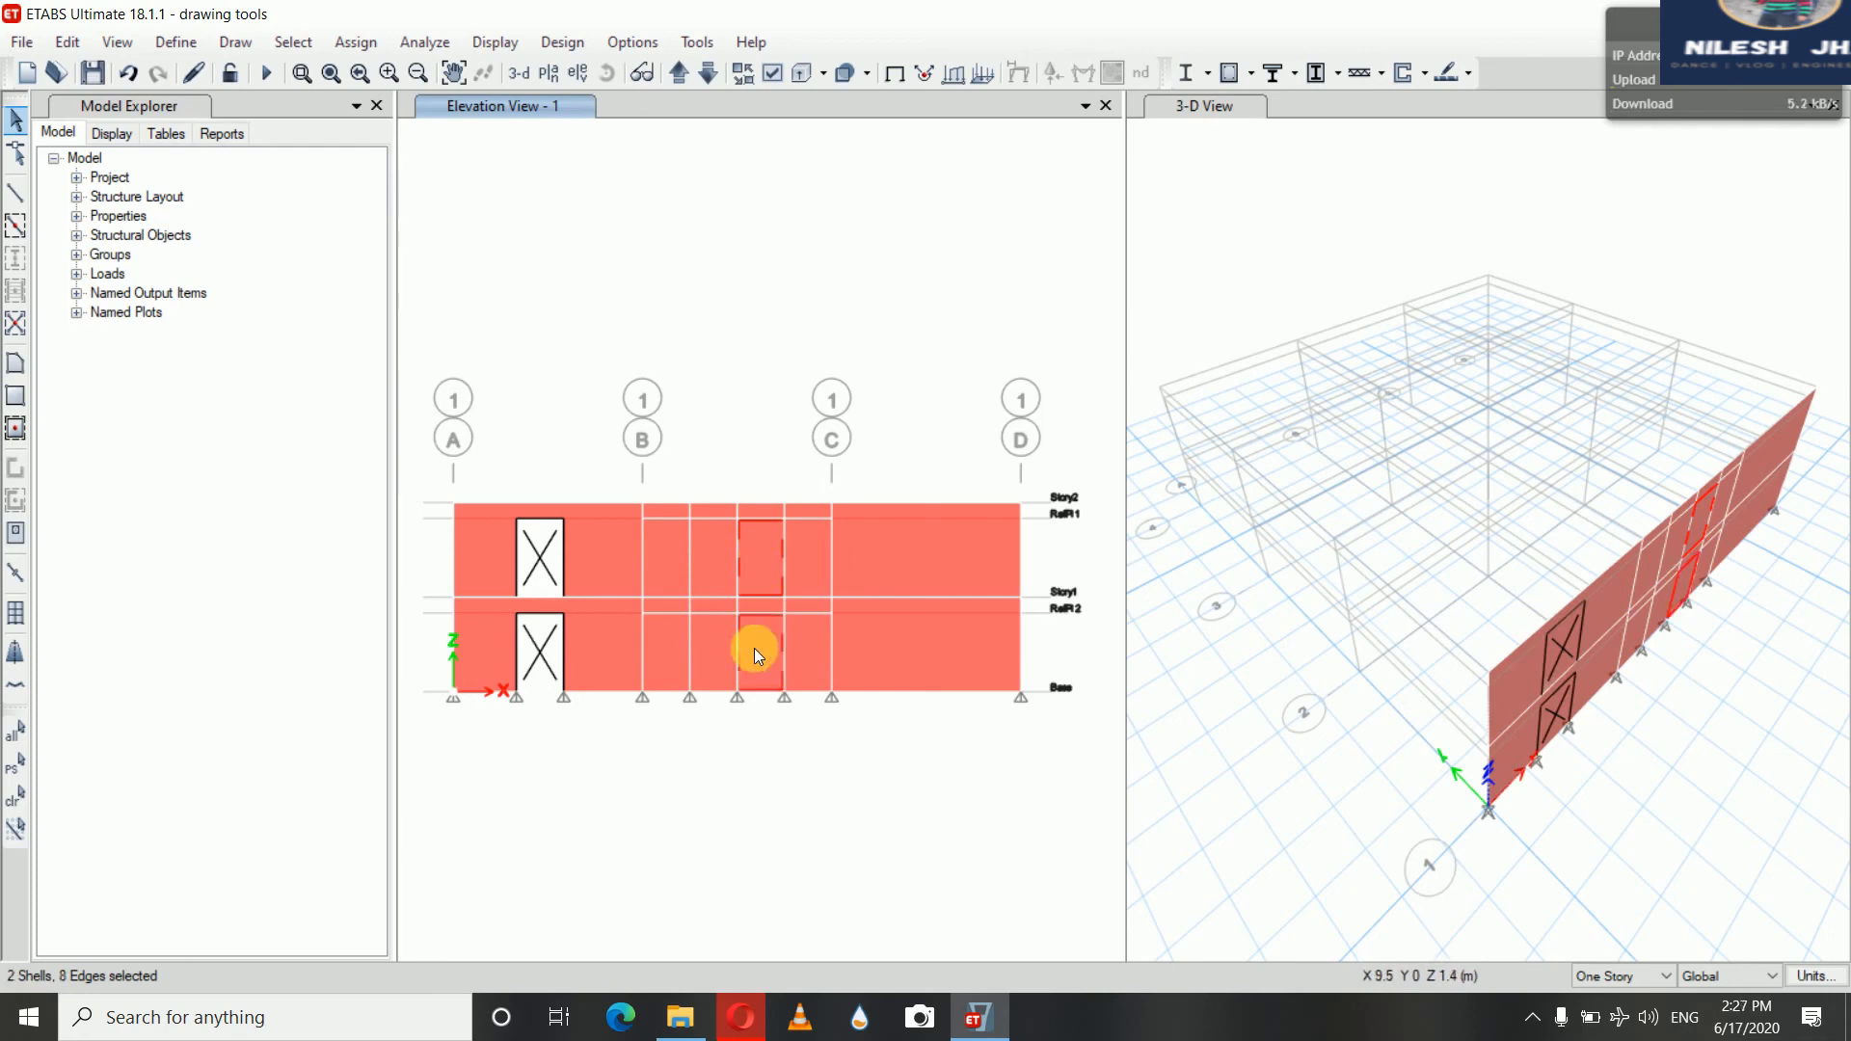
left_click(83, 44)
left_click(116, 234)
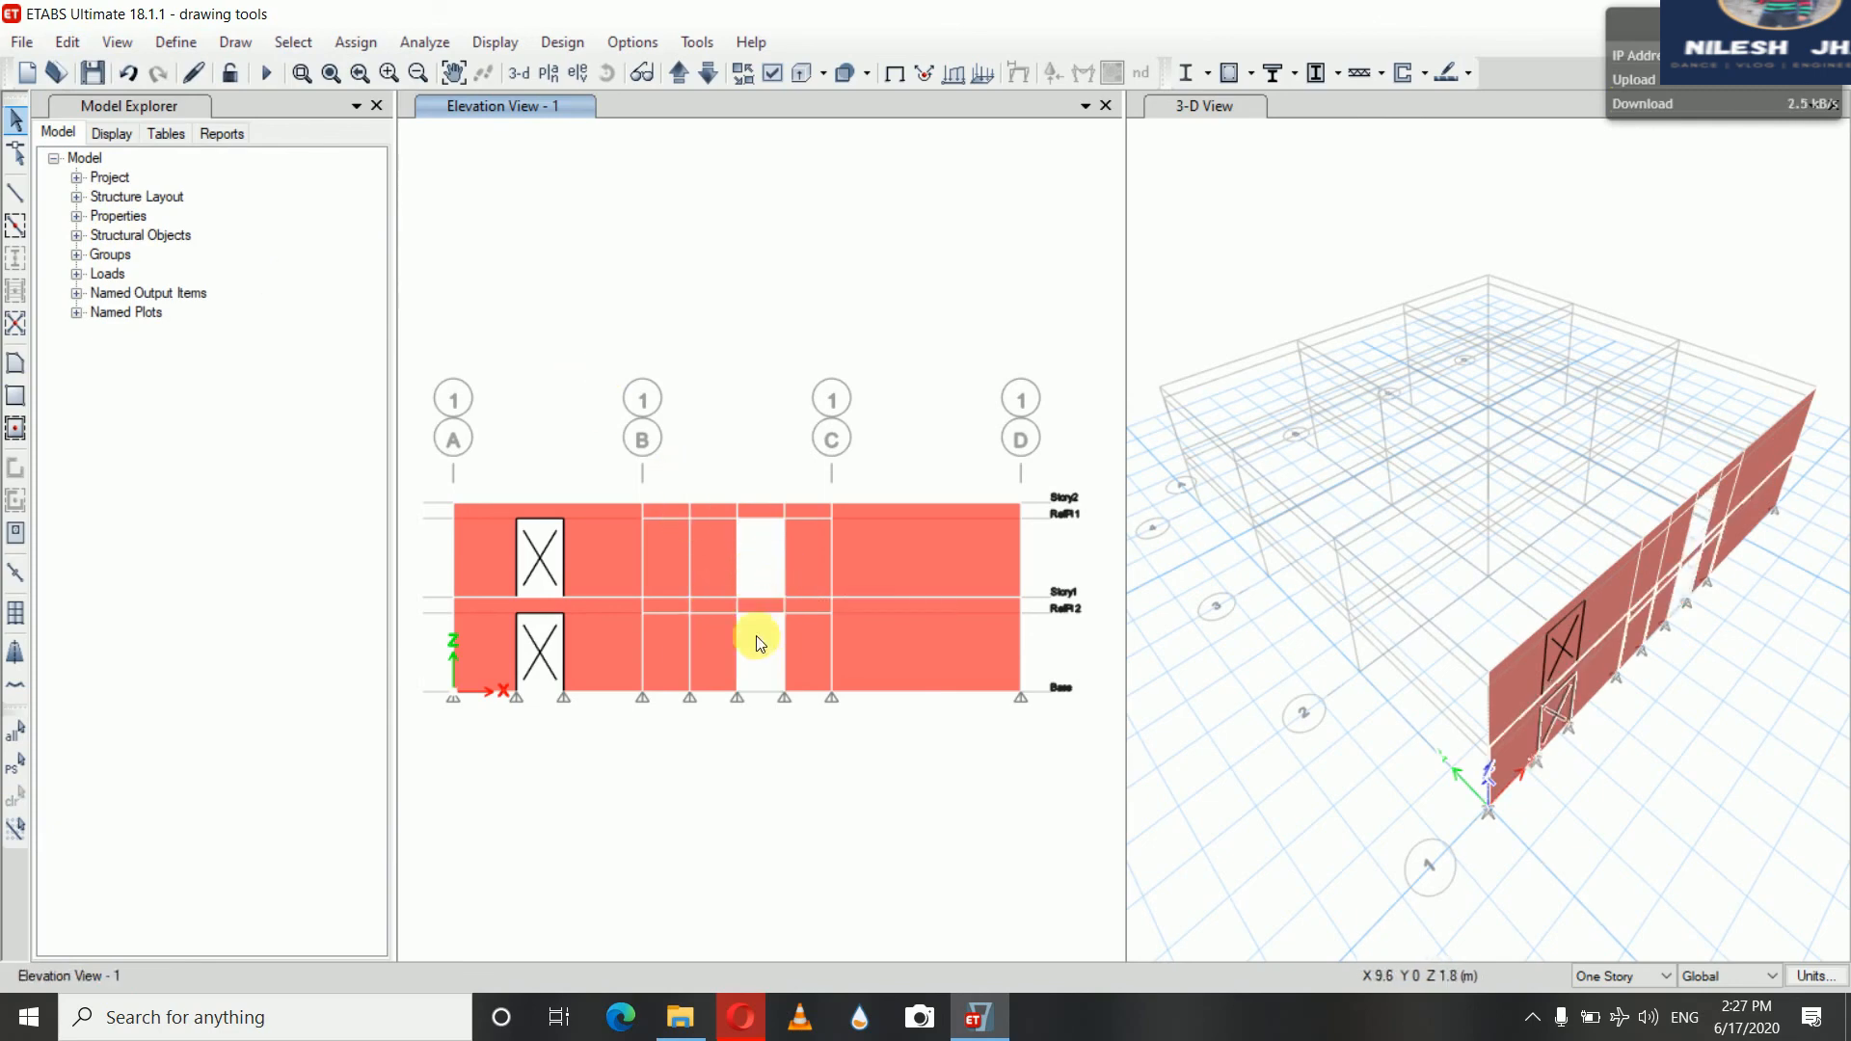
Select all base joints along grid line 1 and assign them fixed restraints in all six directions
left_click(1221, 108)
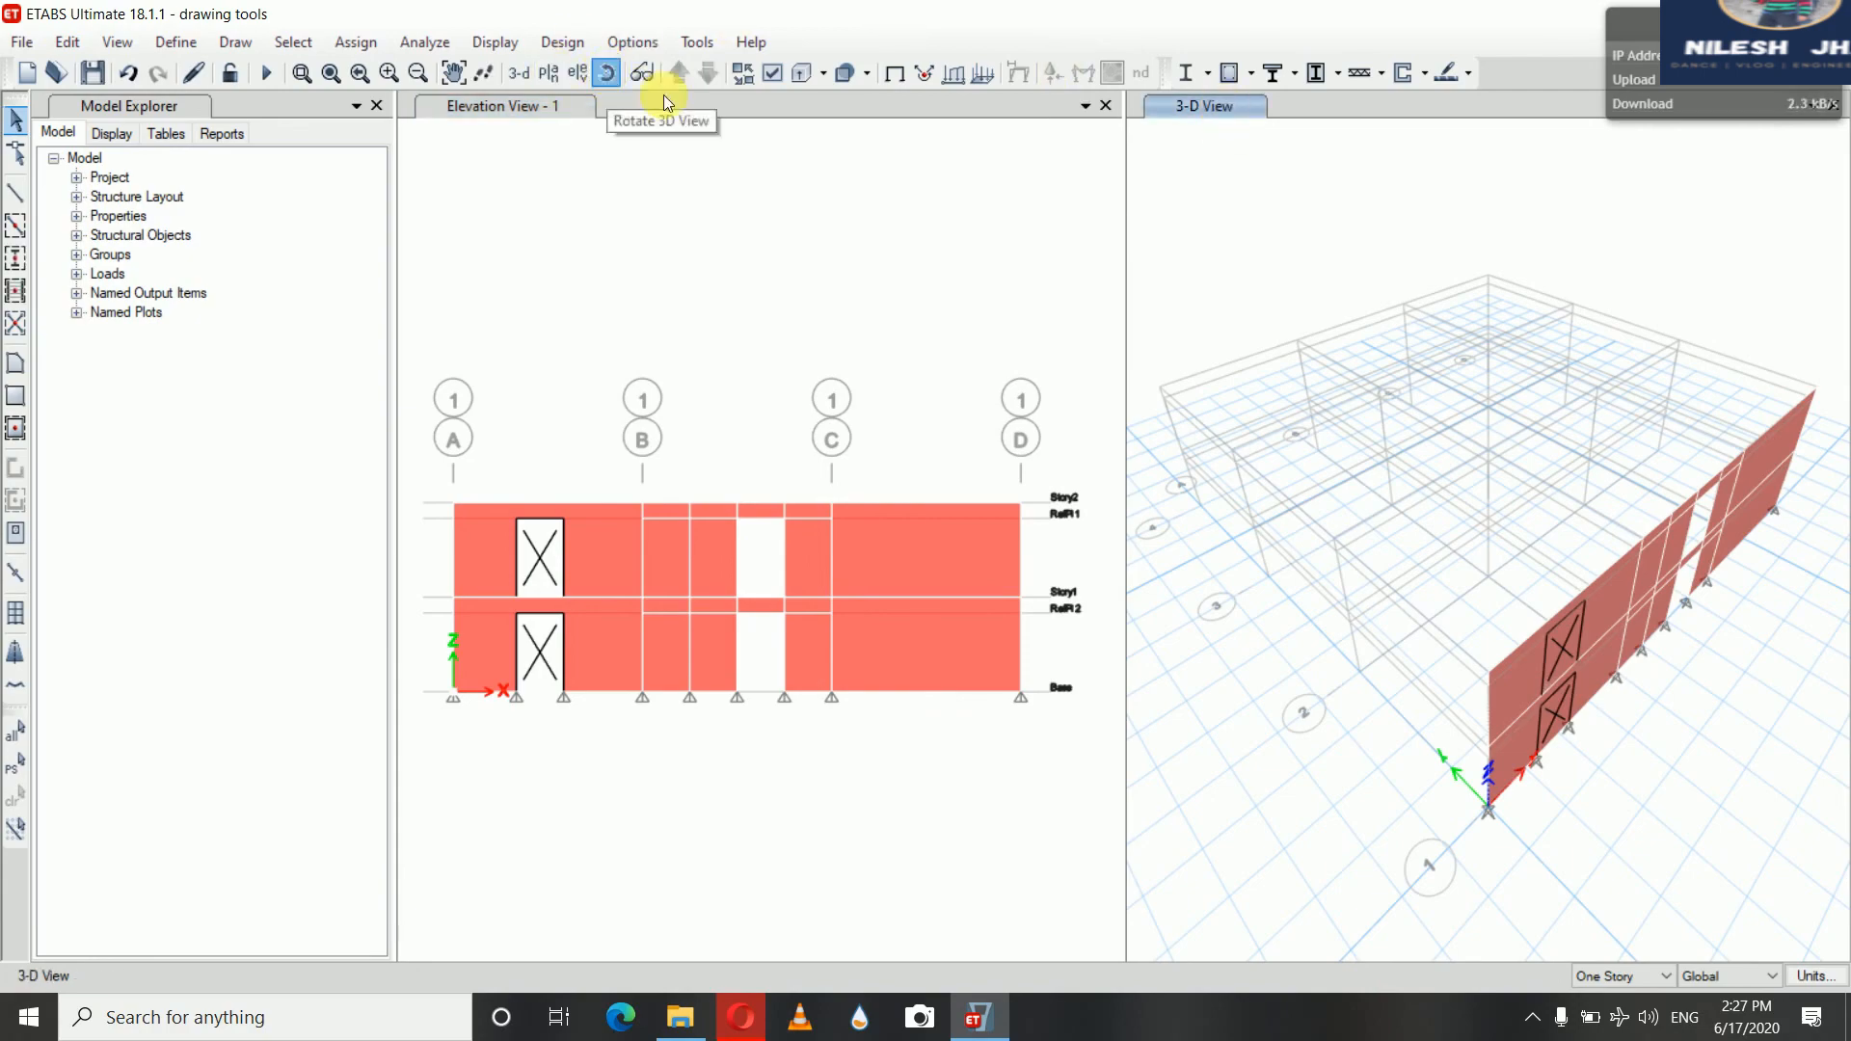
left_click_drag(1205, 188, 1128, 135)
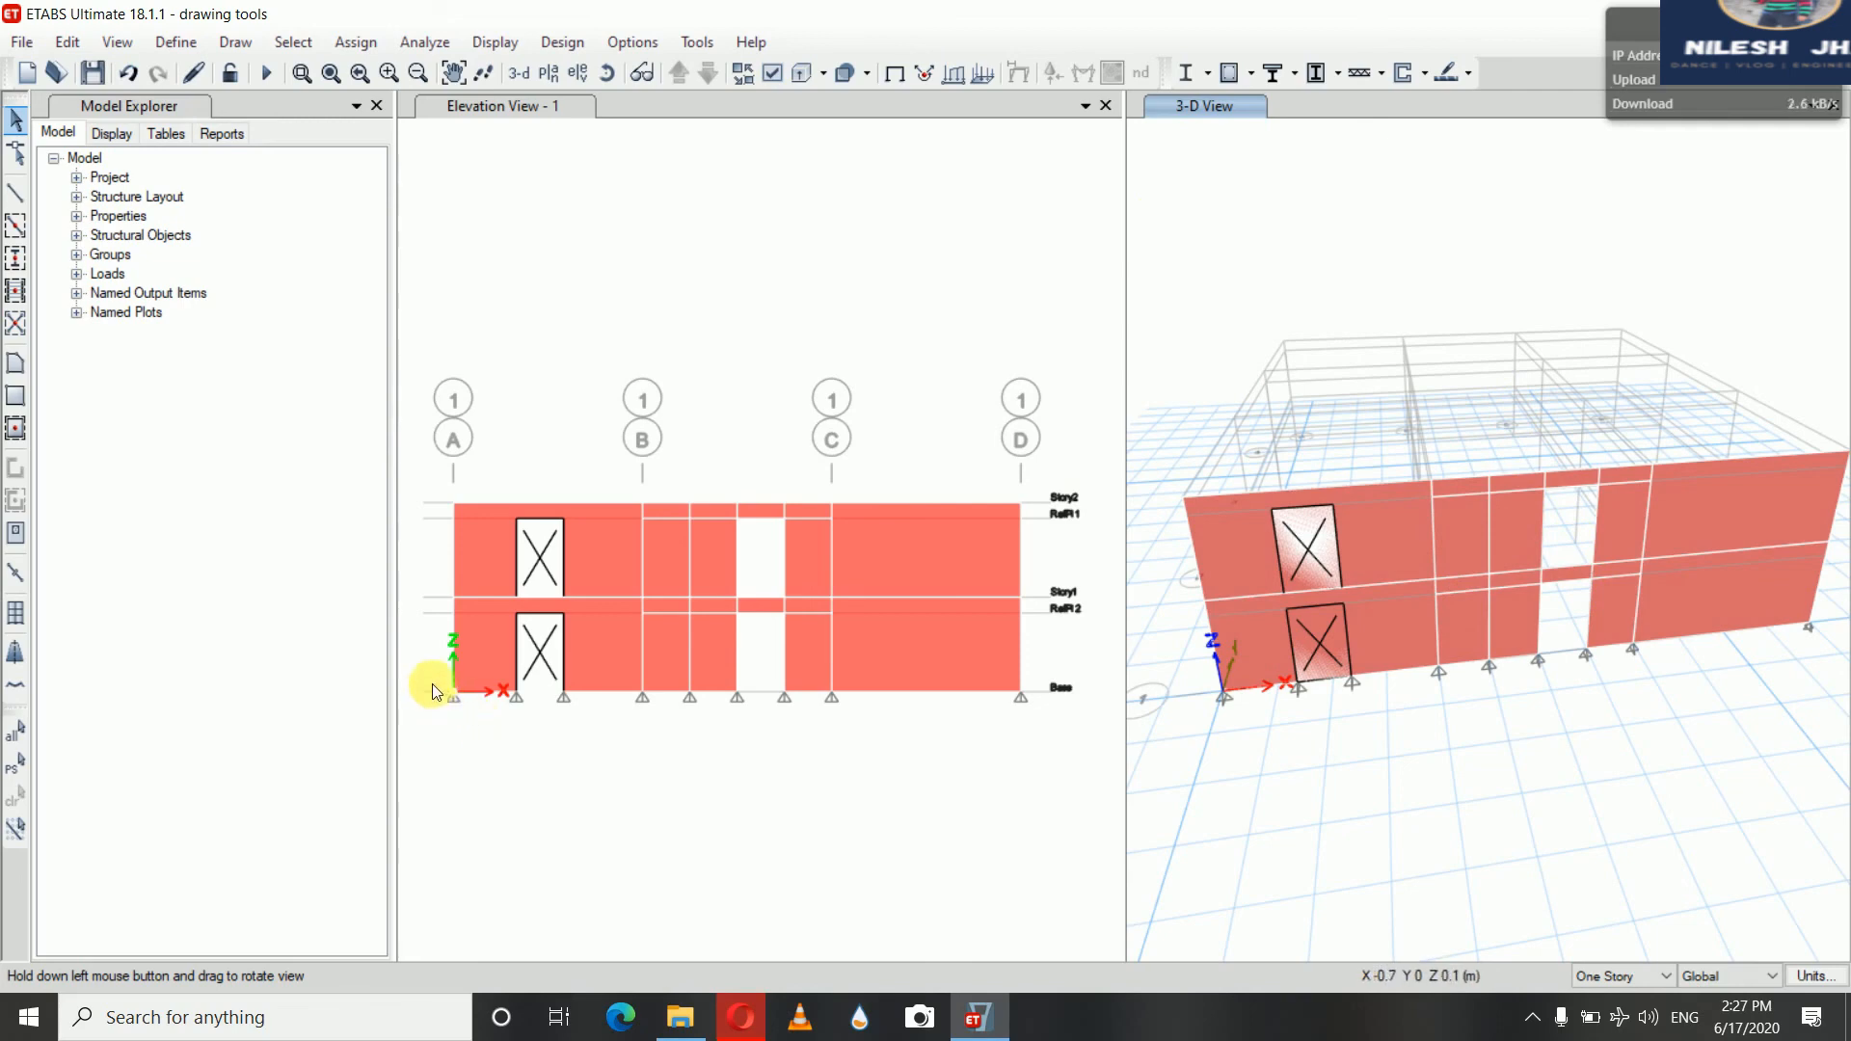
left_click_drag(432, 684, 1066, 740)
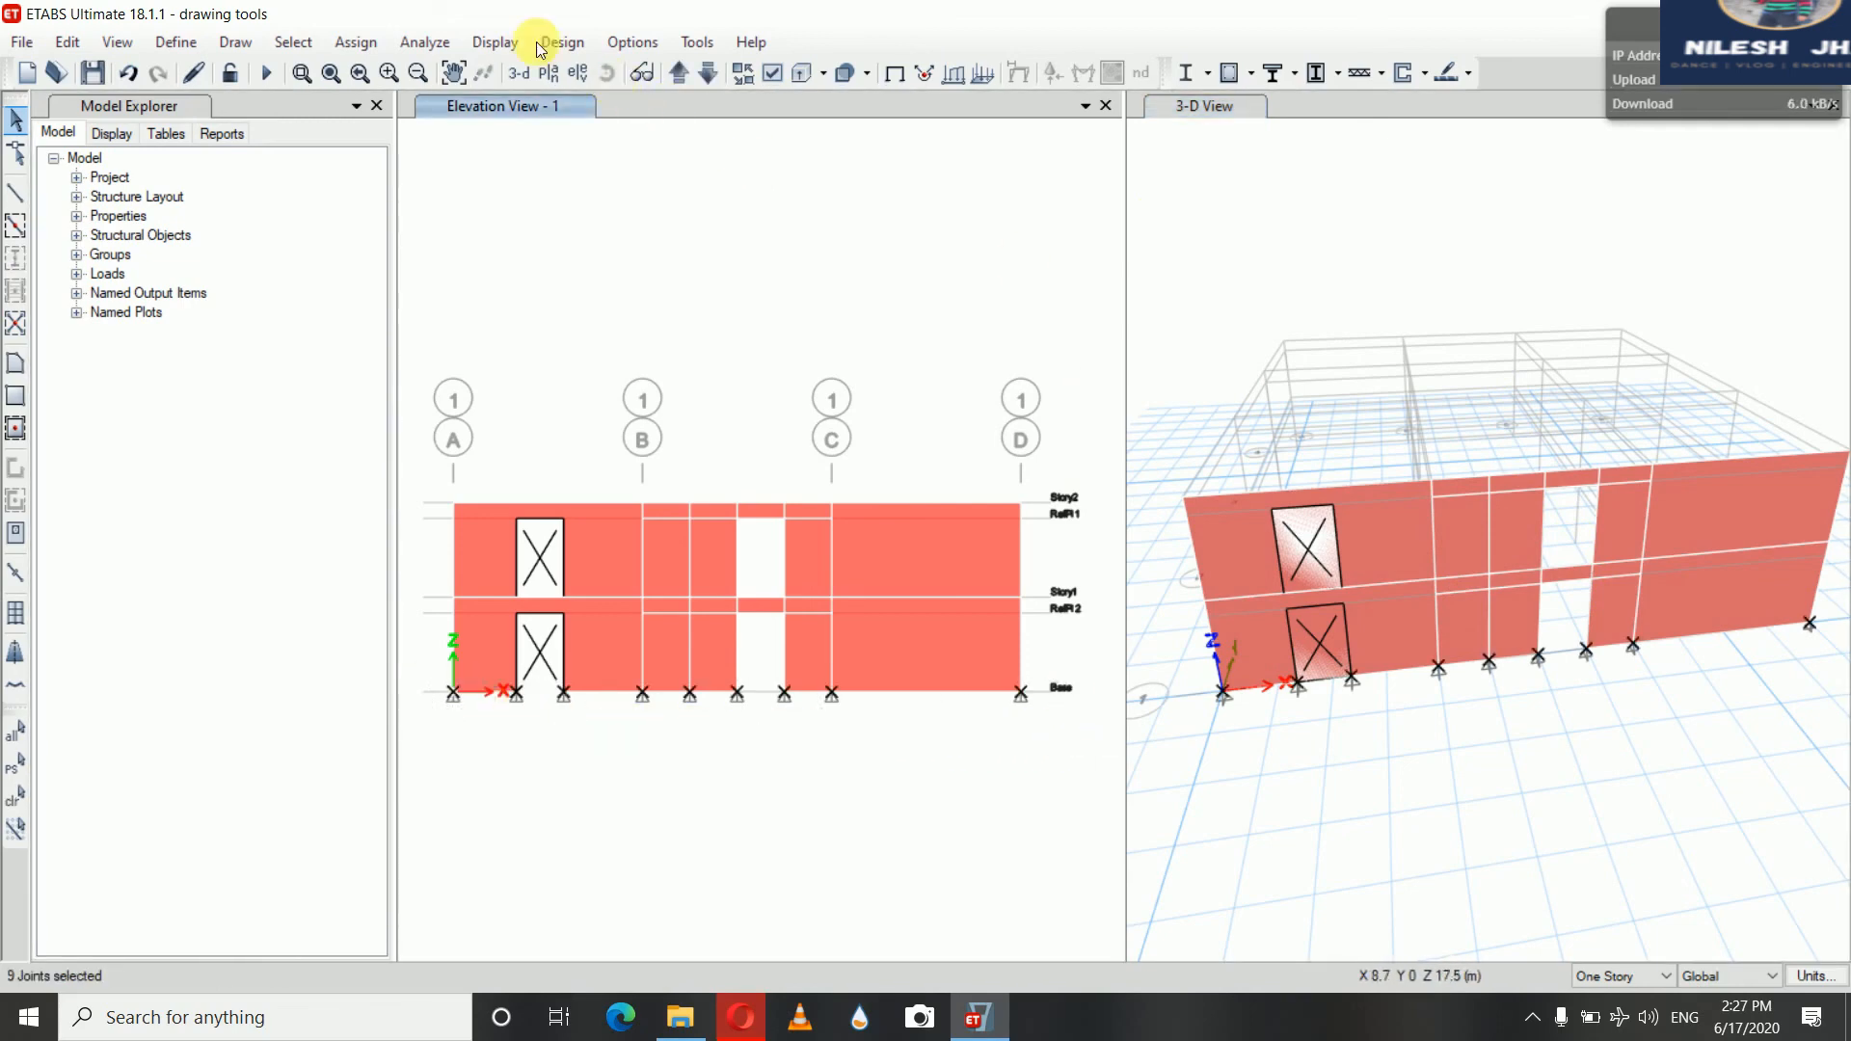
left_click(436, 43)
mouse_move(356, 43)
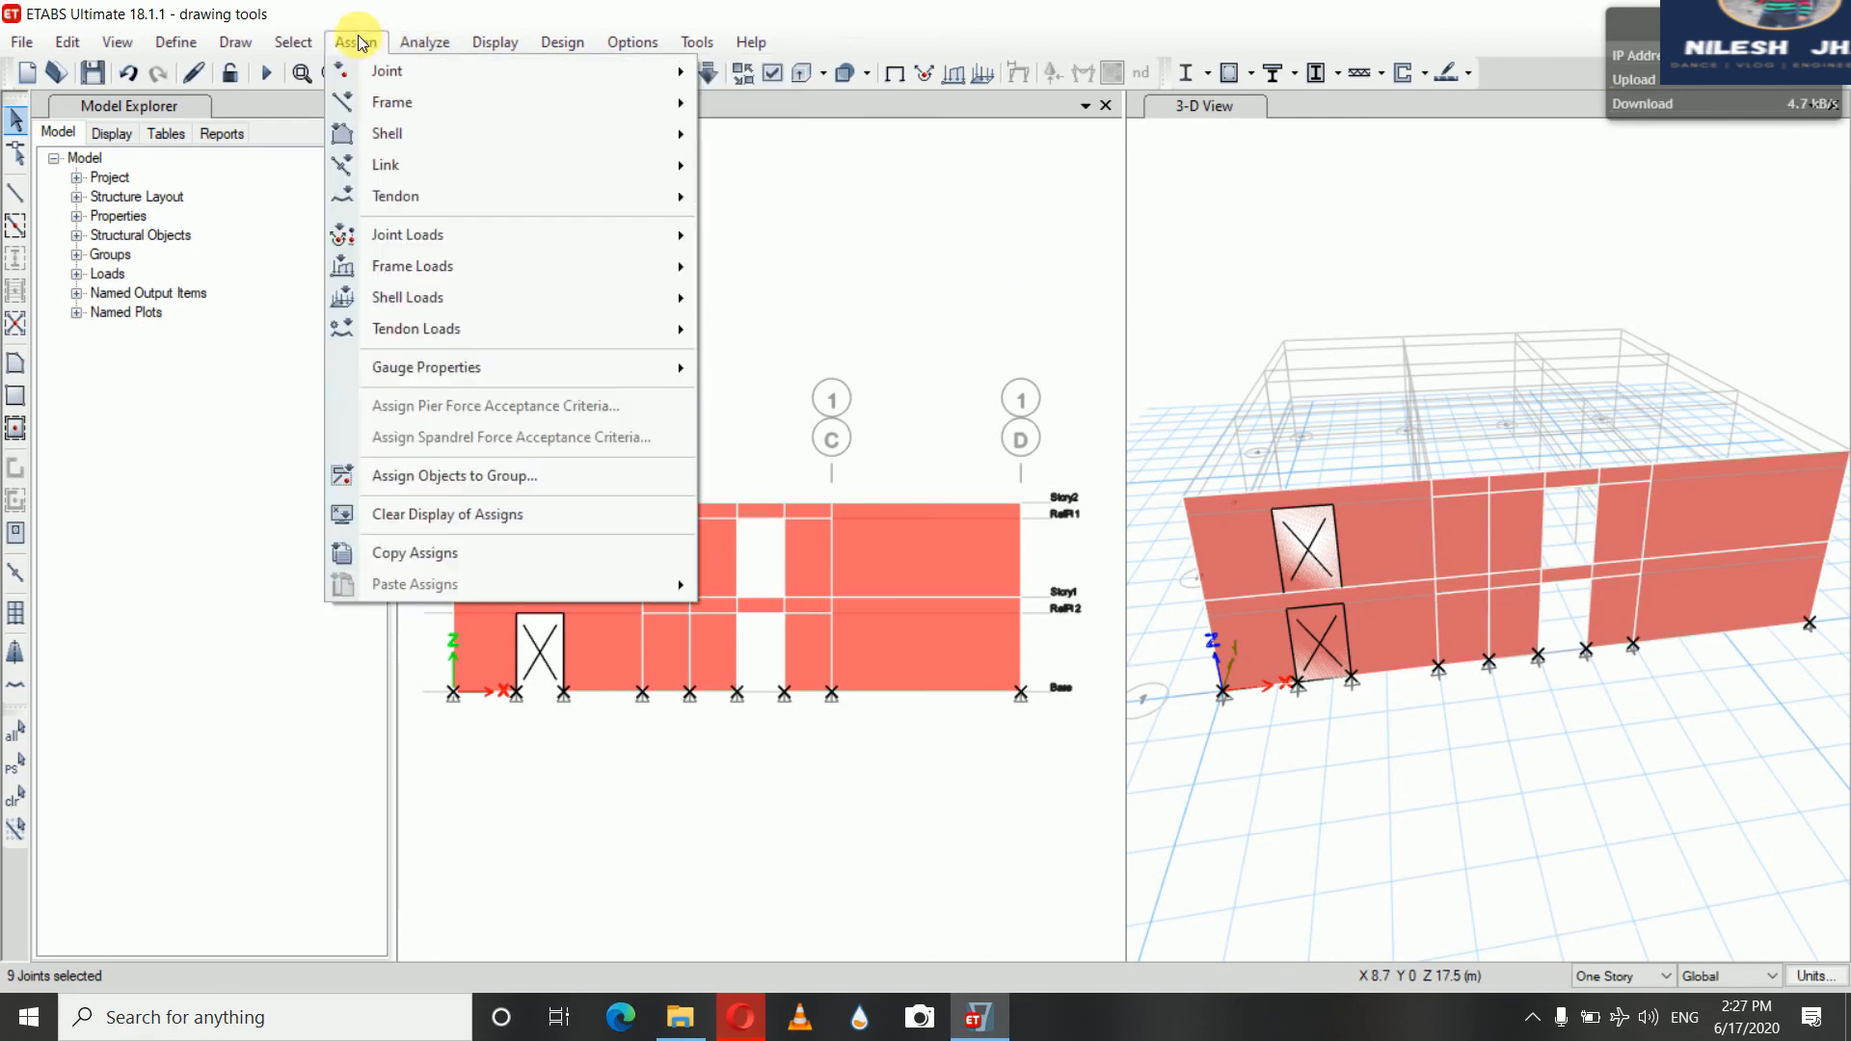
mouse_move(680, 73)
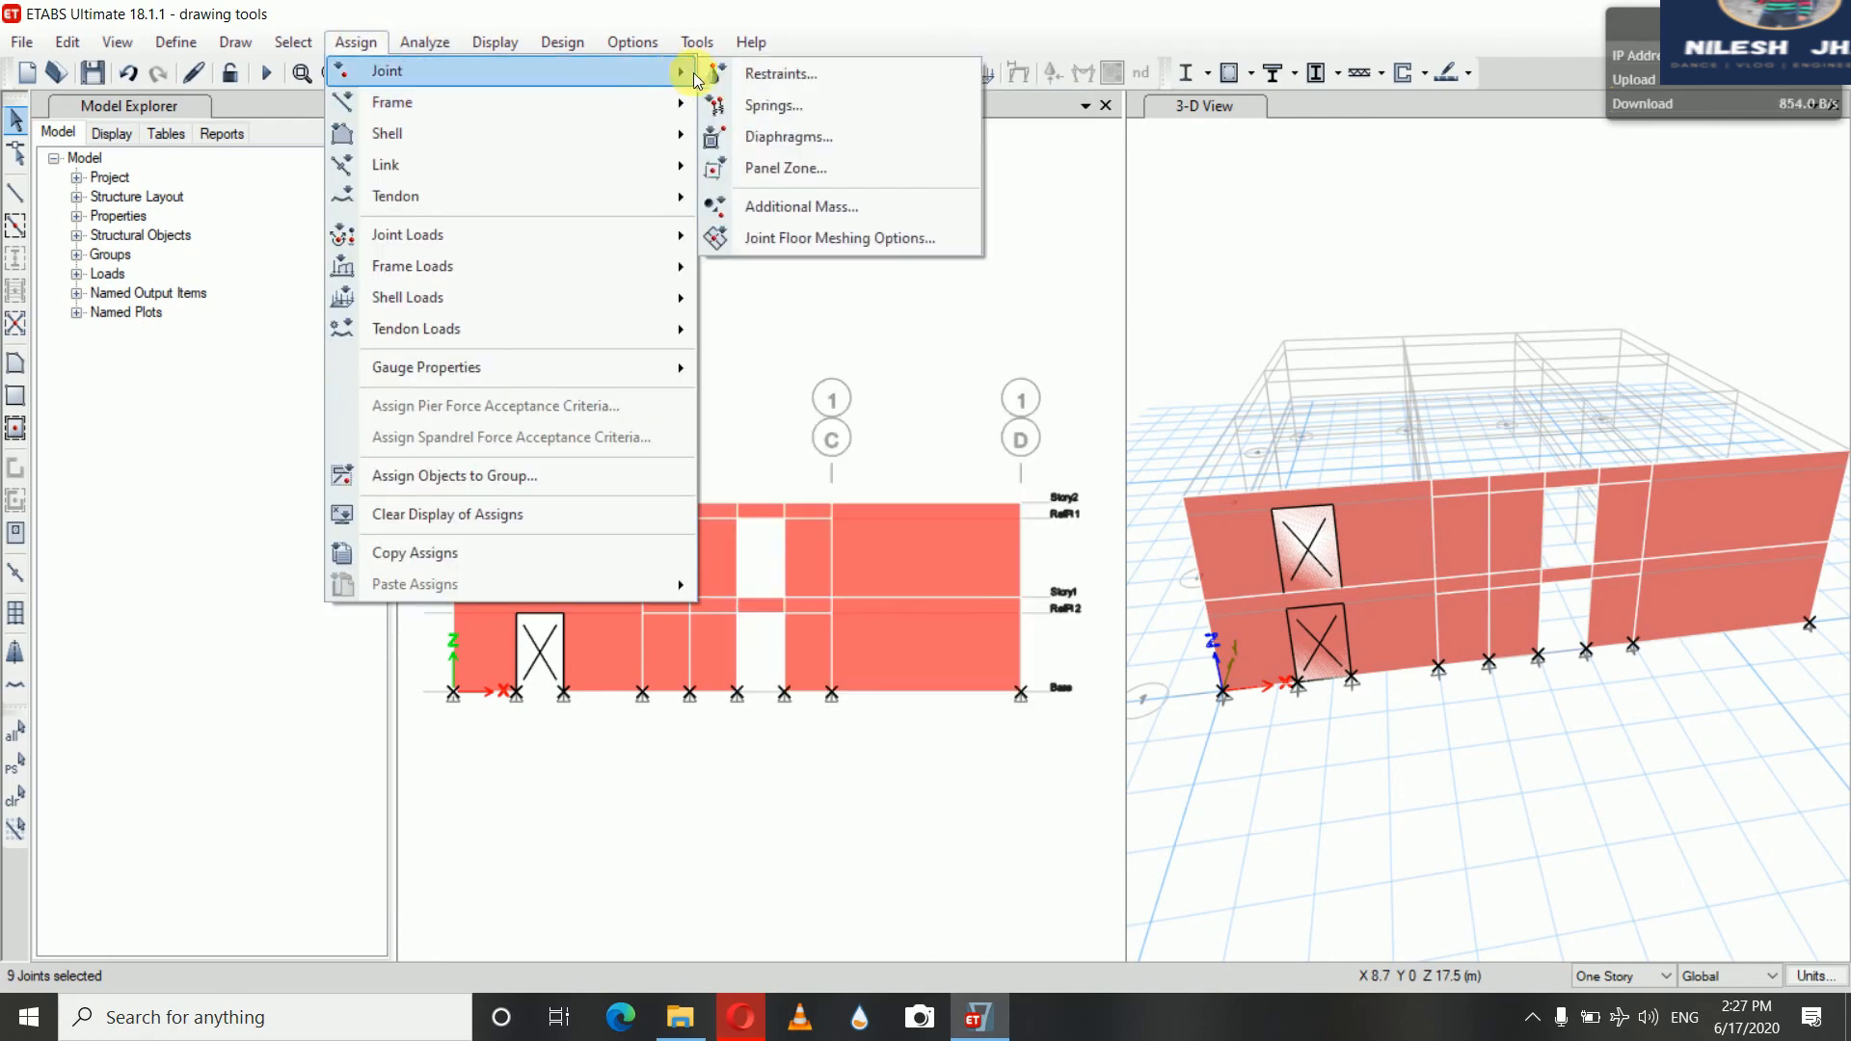
left_click(754, 75)
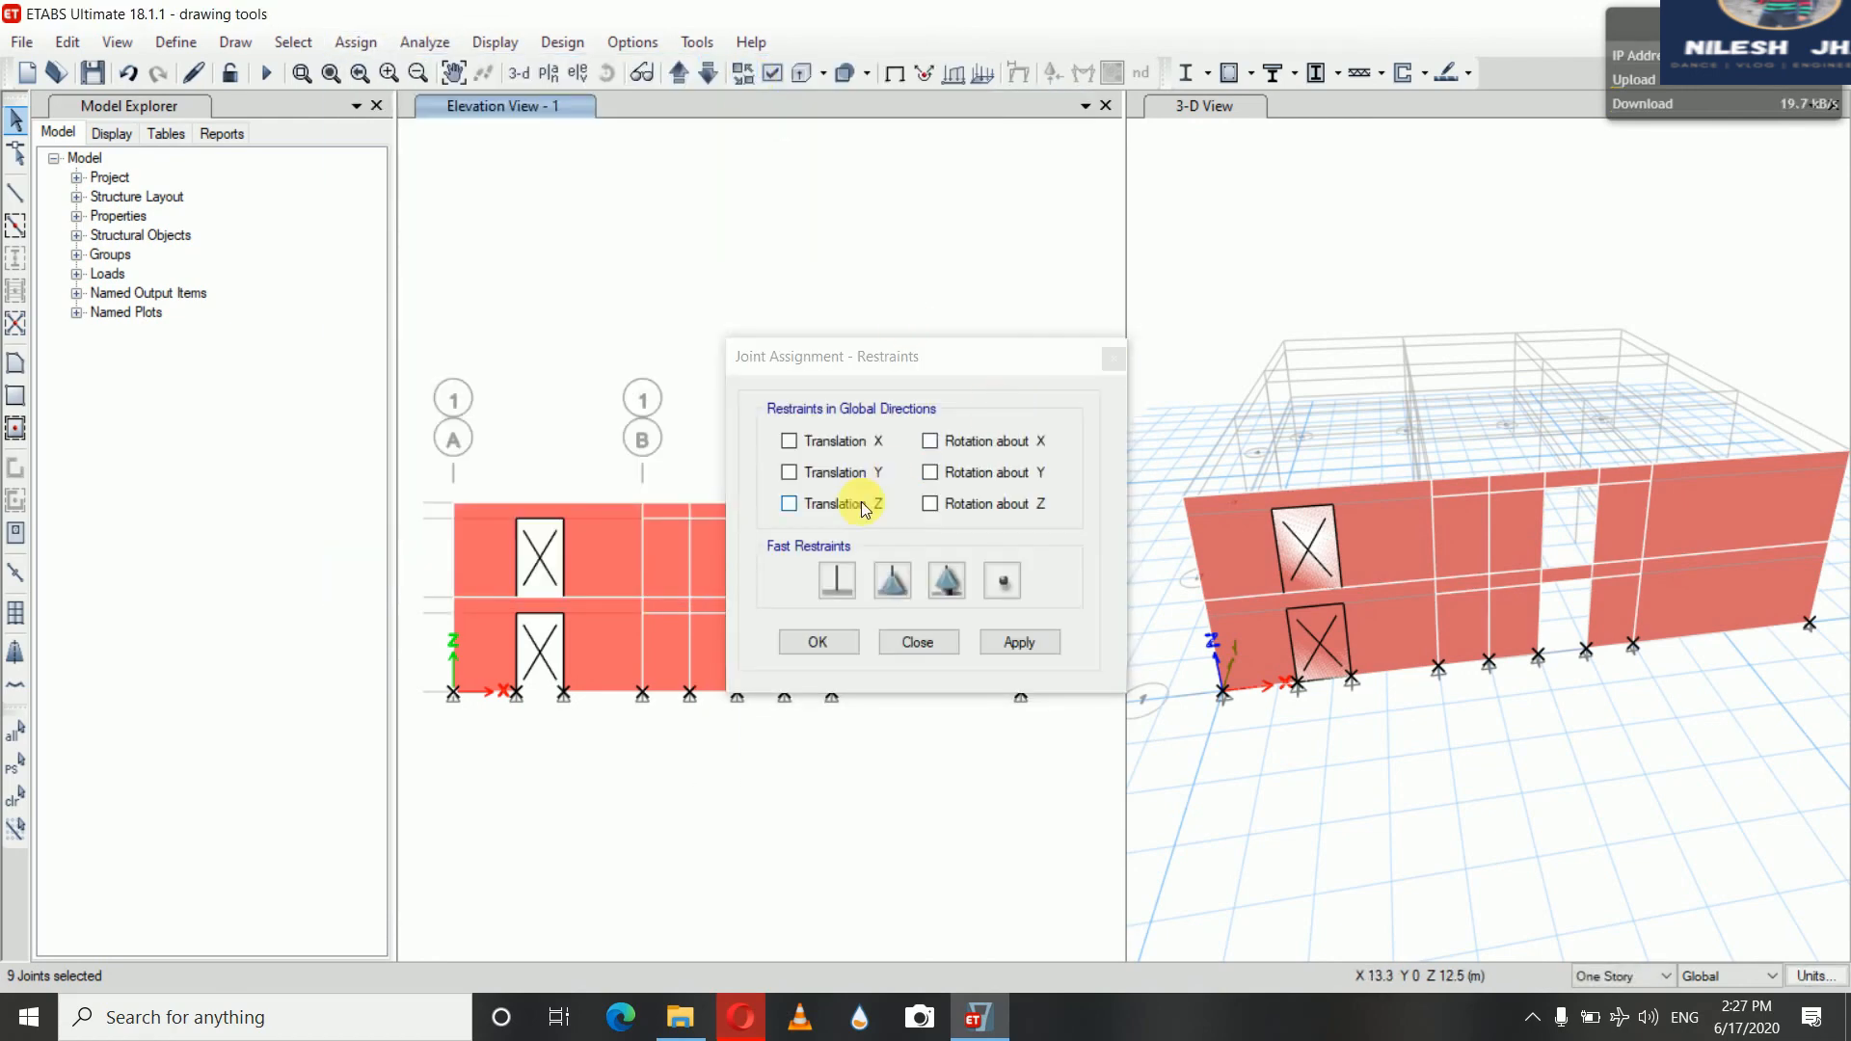
left_click(837, 580)
left_click(1019, 642)
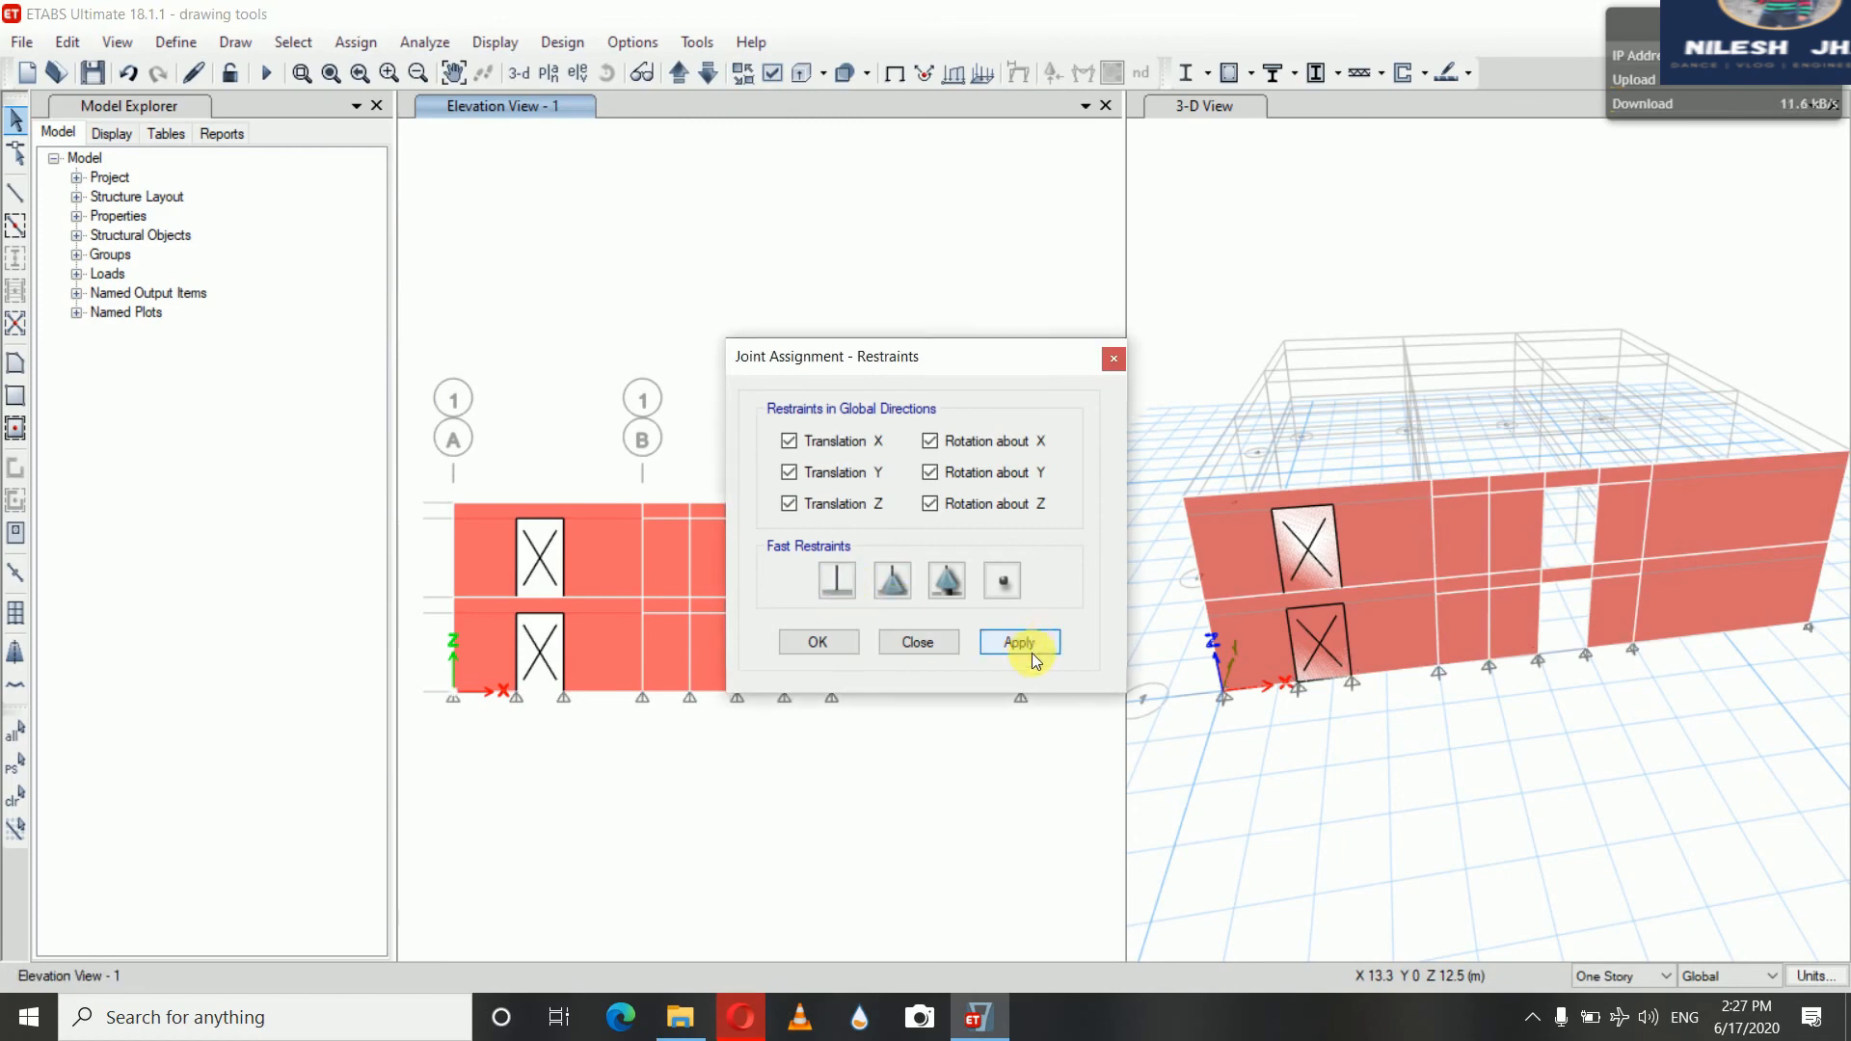
left_click(817, 642)
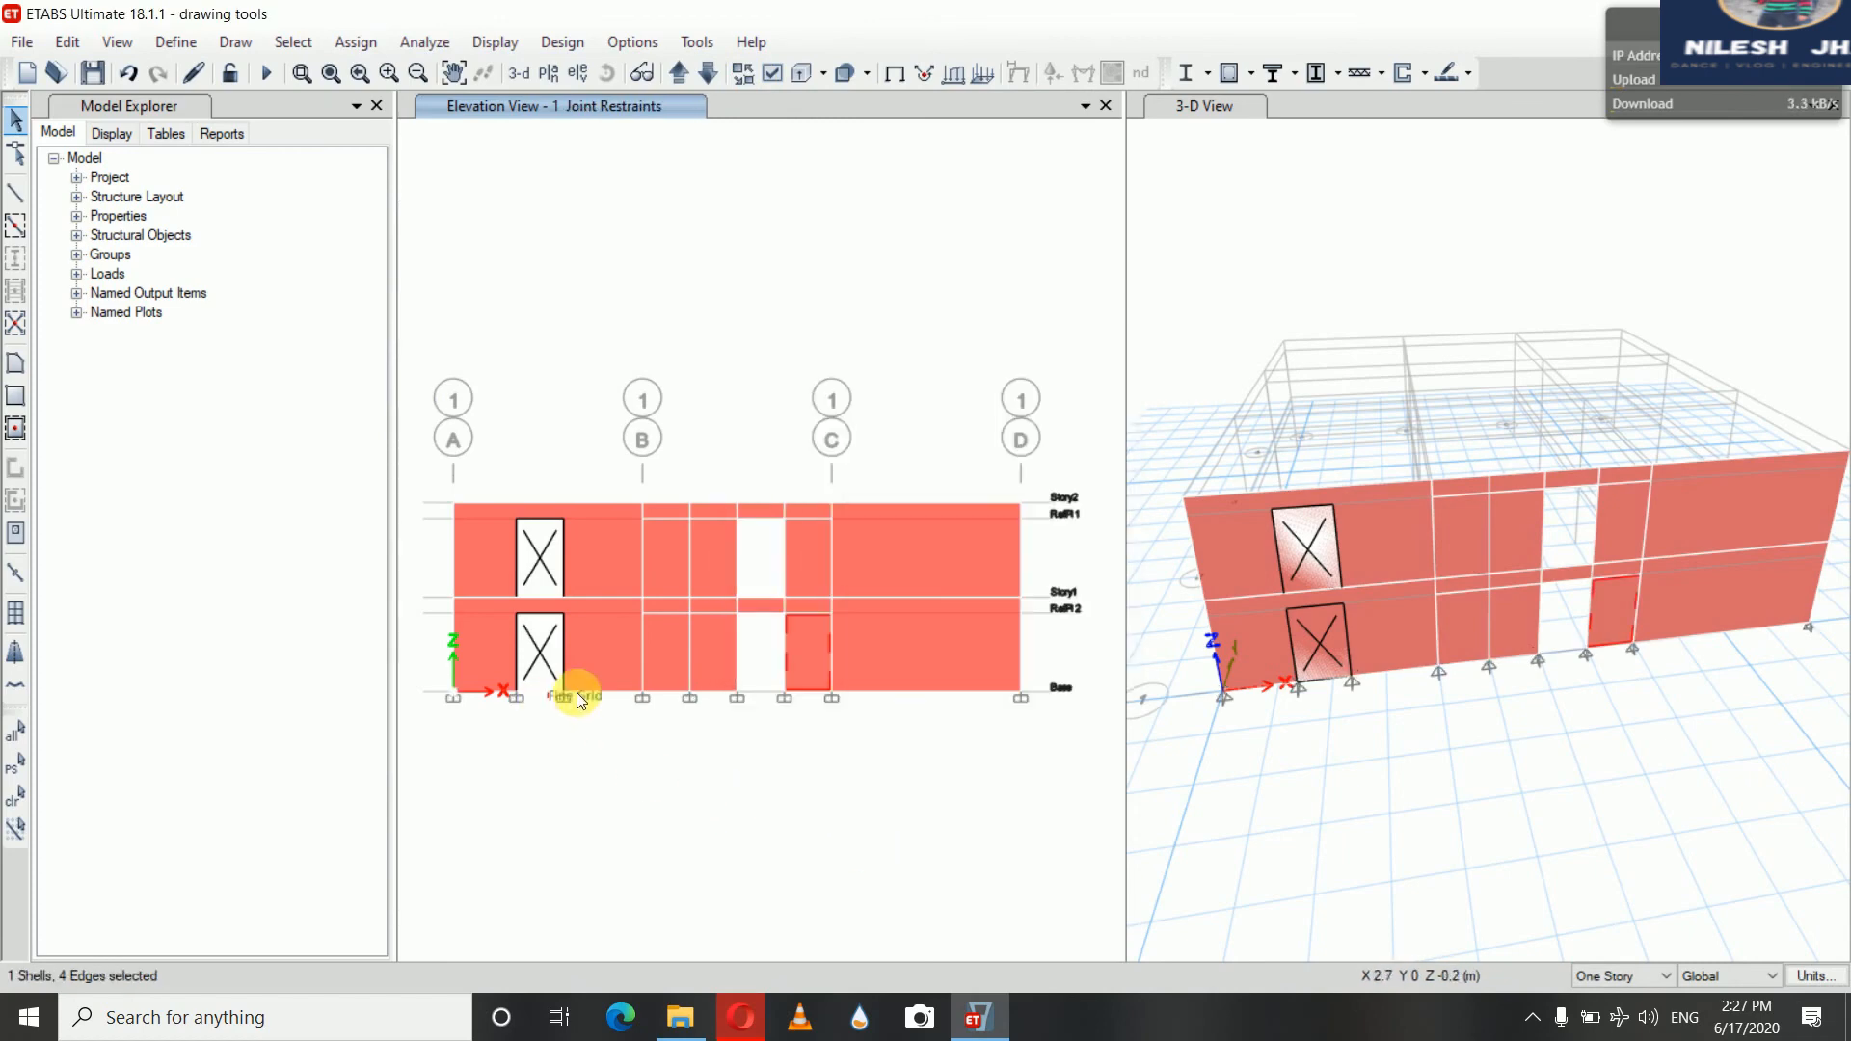